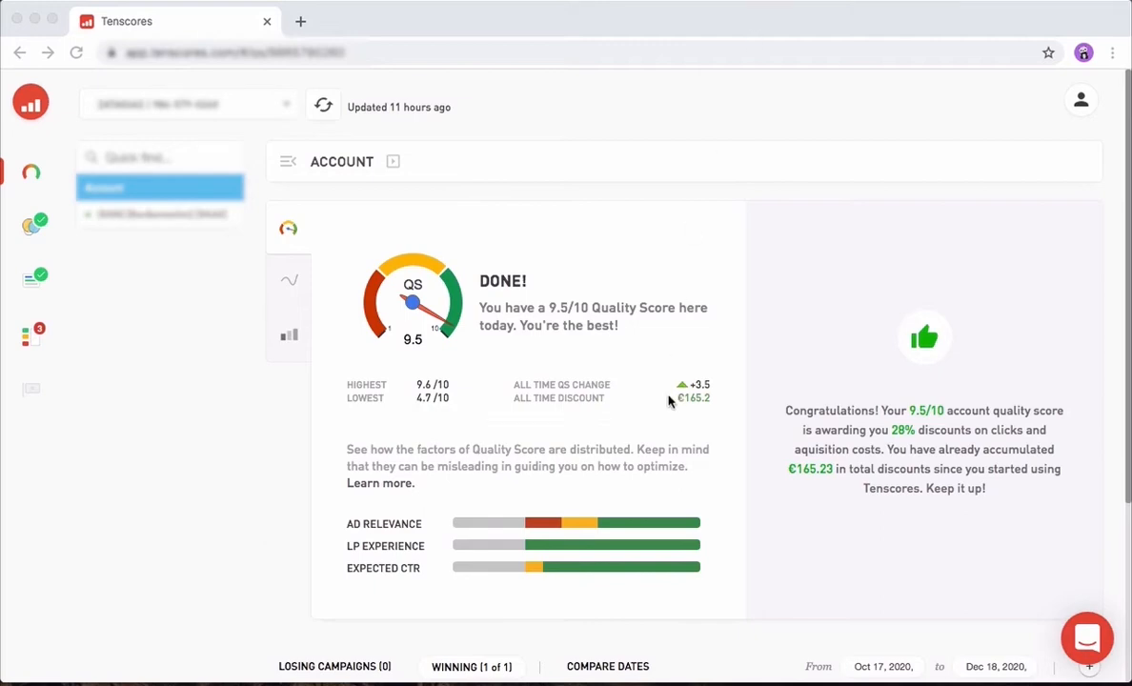
Switch to the window of the account with the 9.5/10 Quality Score and review its campaign's winning ad groups
key("ctrl+Up")
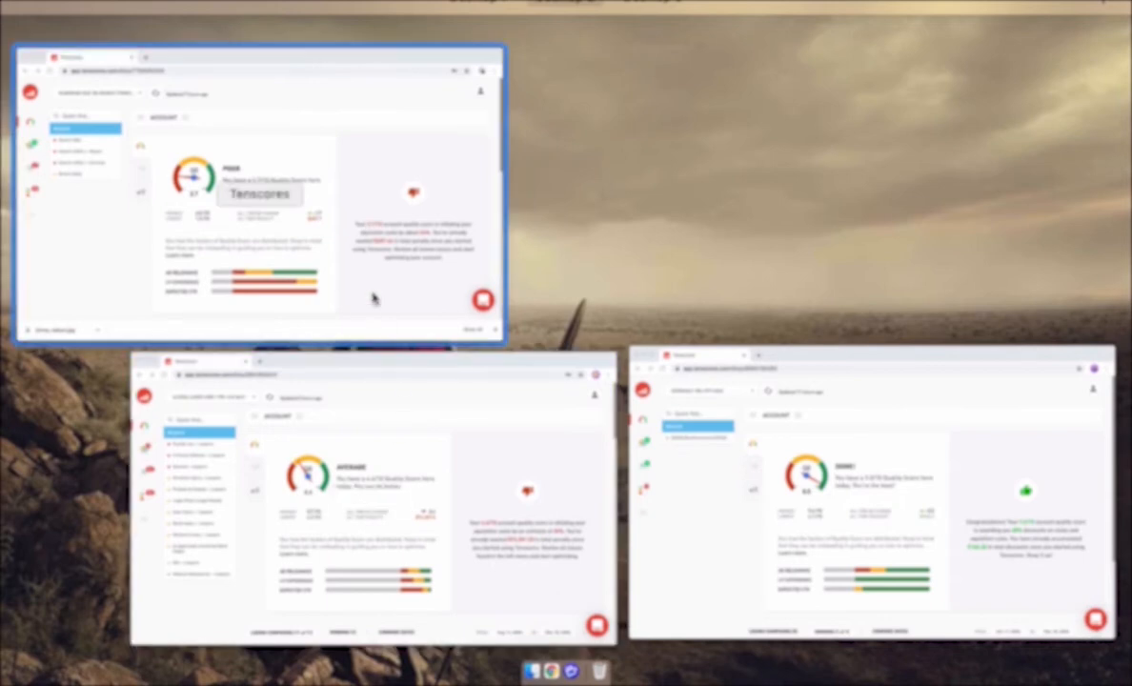
left_click(702, 463)
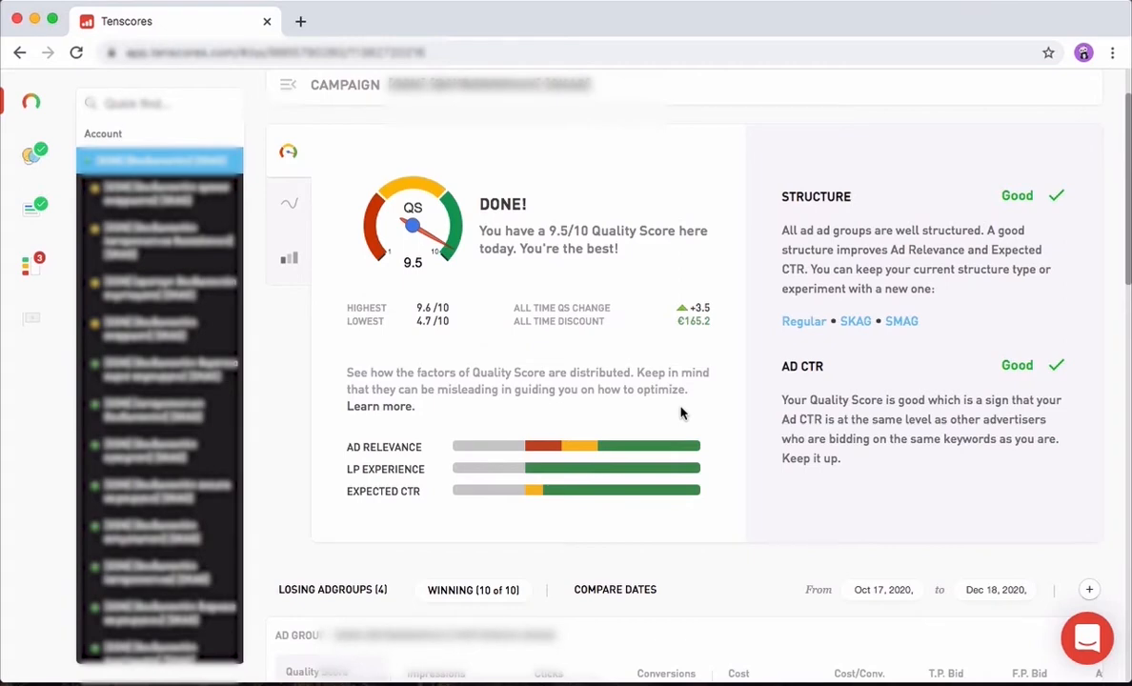
scroll(570, 419, "down", 10)
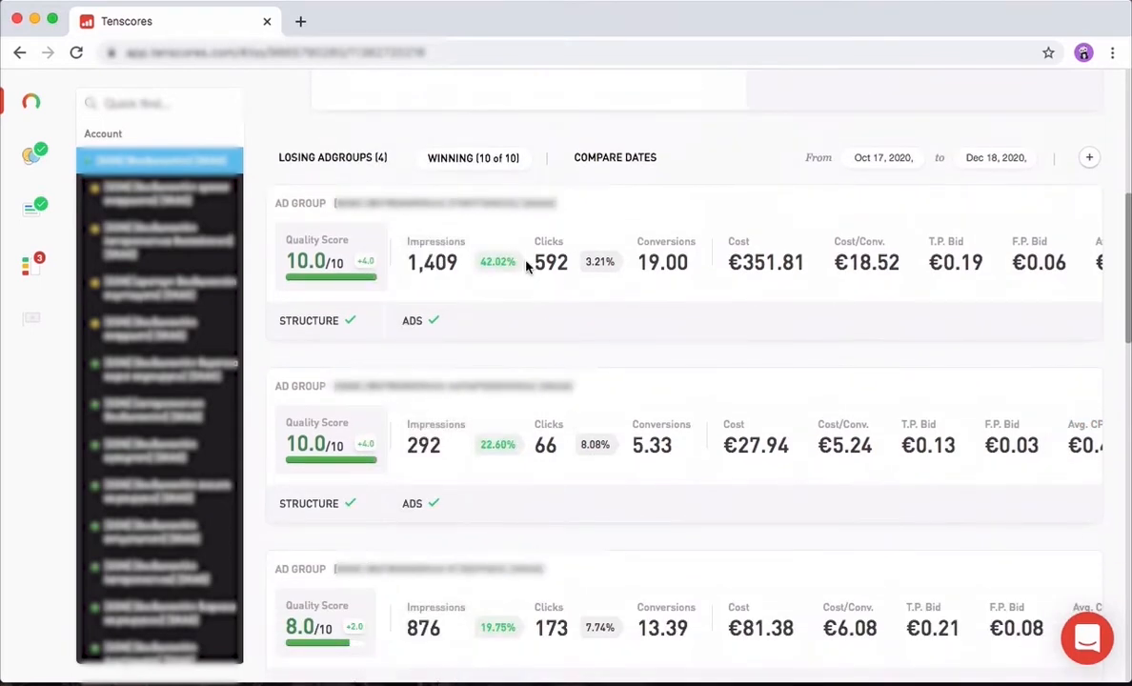
scroll(528, 262, "down", 7)
scroll(528, 268, "down", 15)
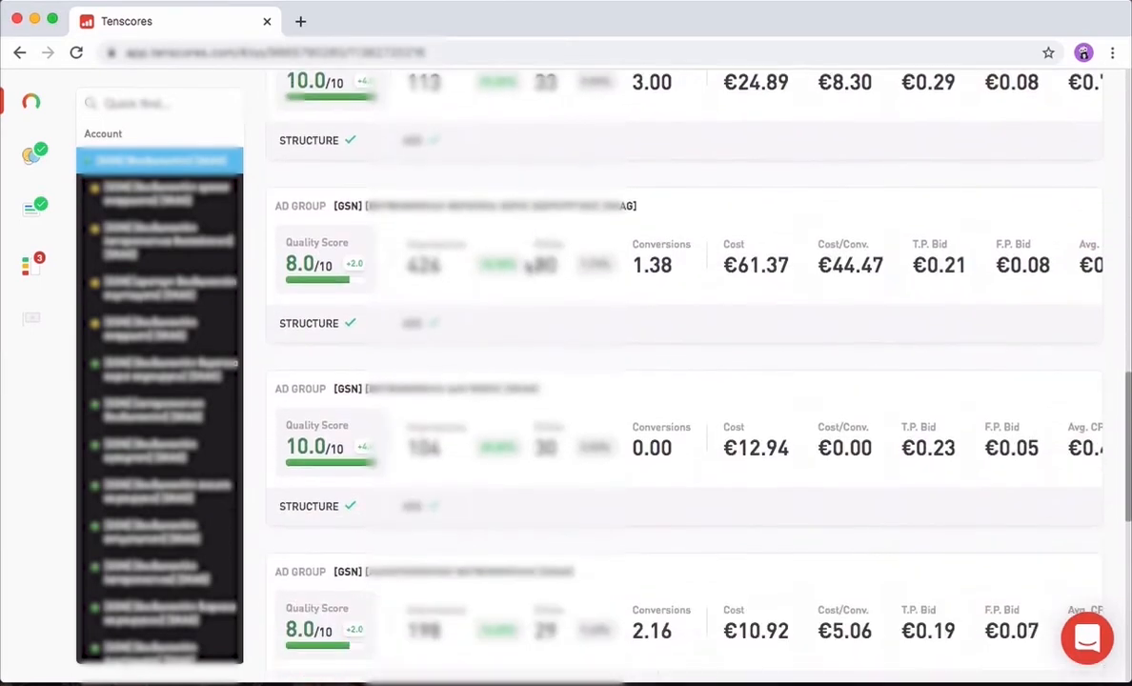
scroll(528, 268, "down", 4)
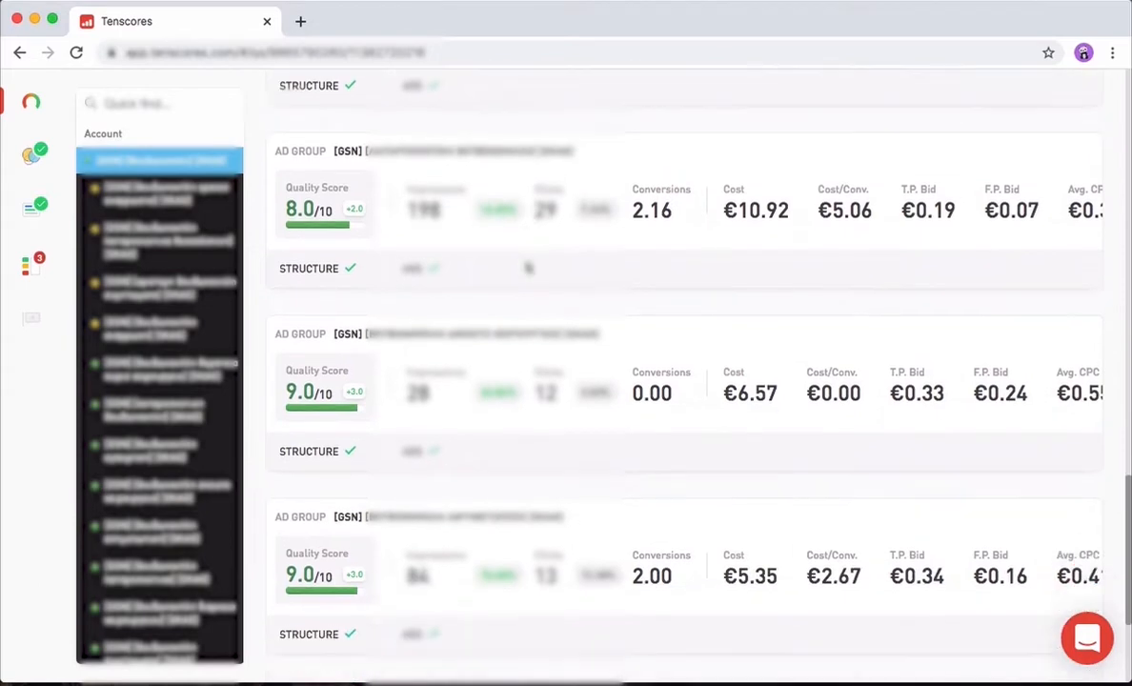
scroll(528, 268, "up", 10)
scroll(528, 268, "up", 10)
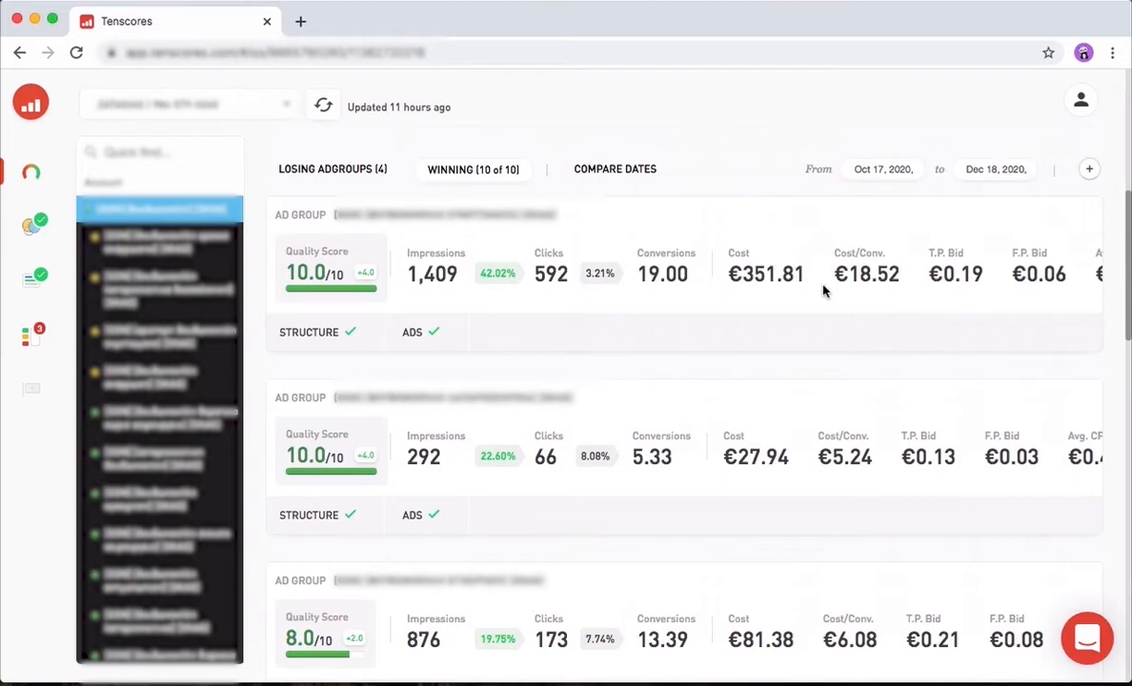
Examine the cost, bid and discount figures of the campaign's first winning ad group, along with the campaign's score overview
scroll(825, 290, "right", 2)
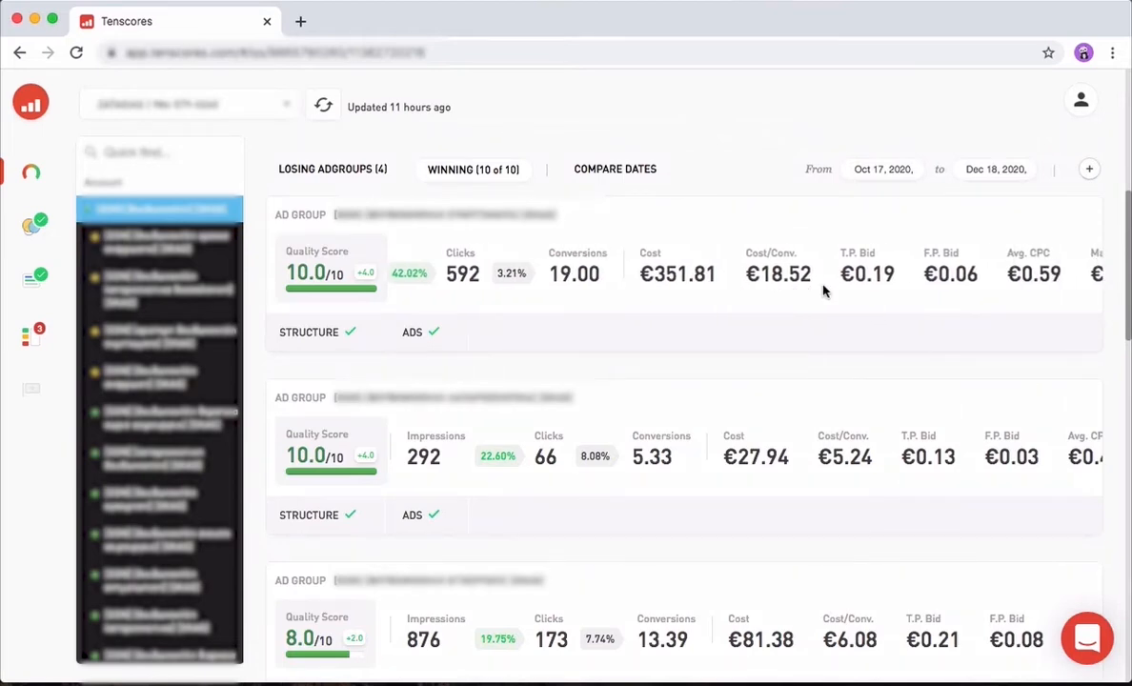
scroll(824, 290, "up", 2)
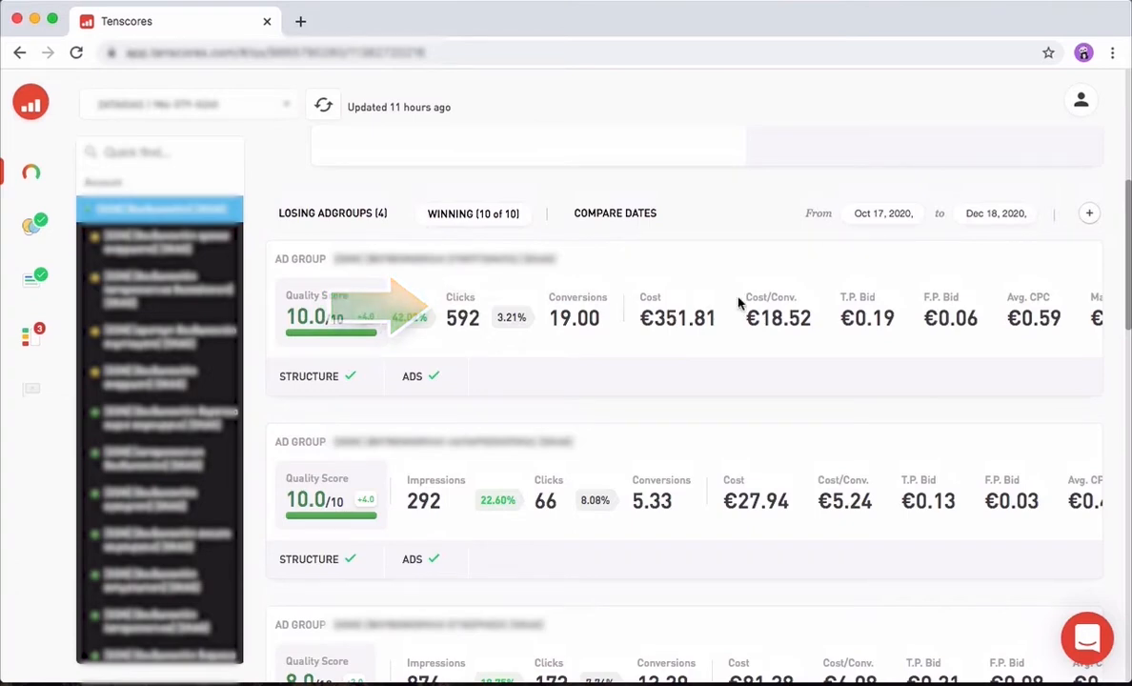
scroll(934, 293, "right", 3)
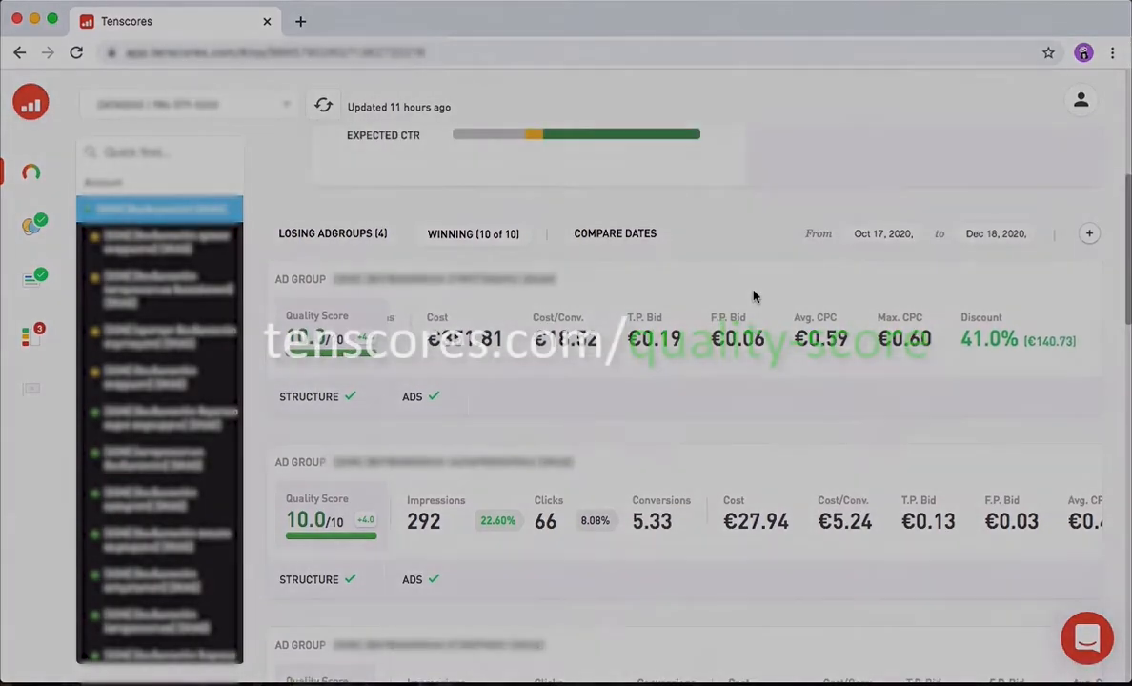
scroll(753, 296, "up", 5)
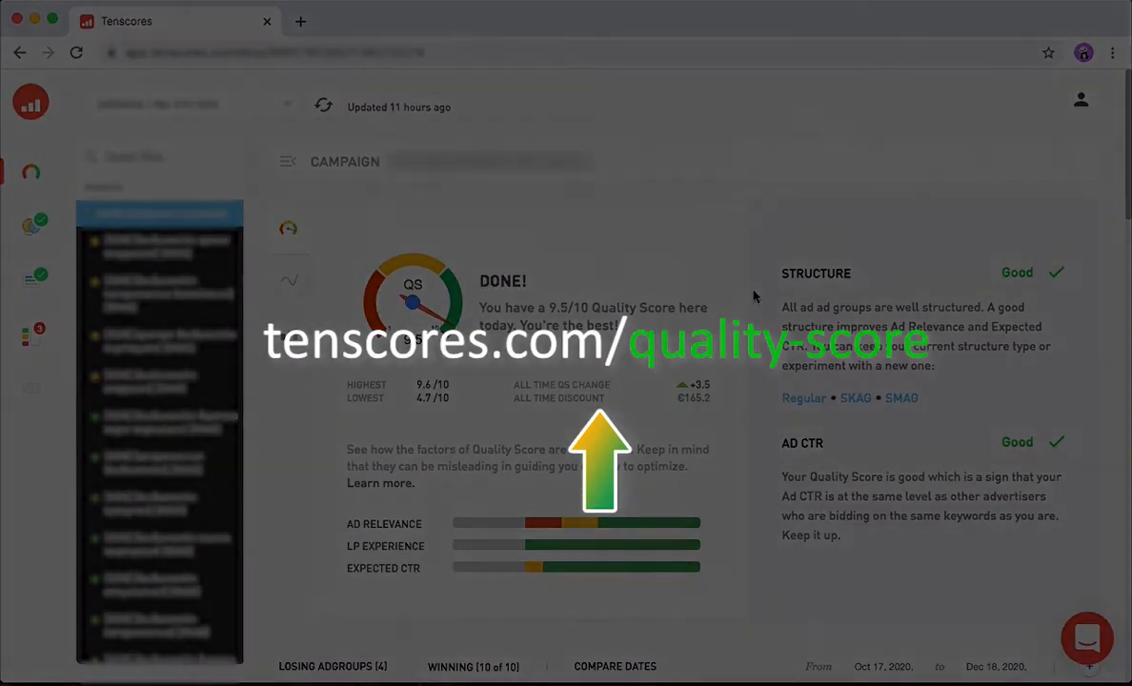
scroll(753, 296, "down", 10)
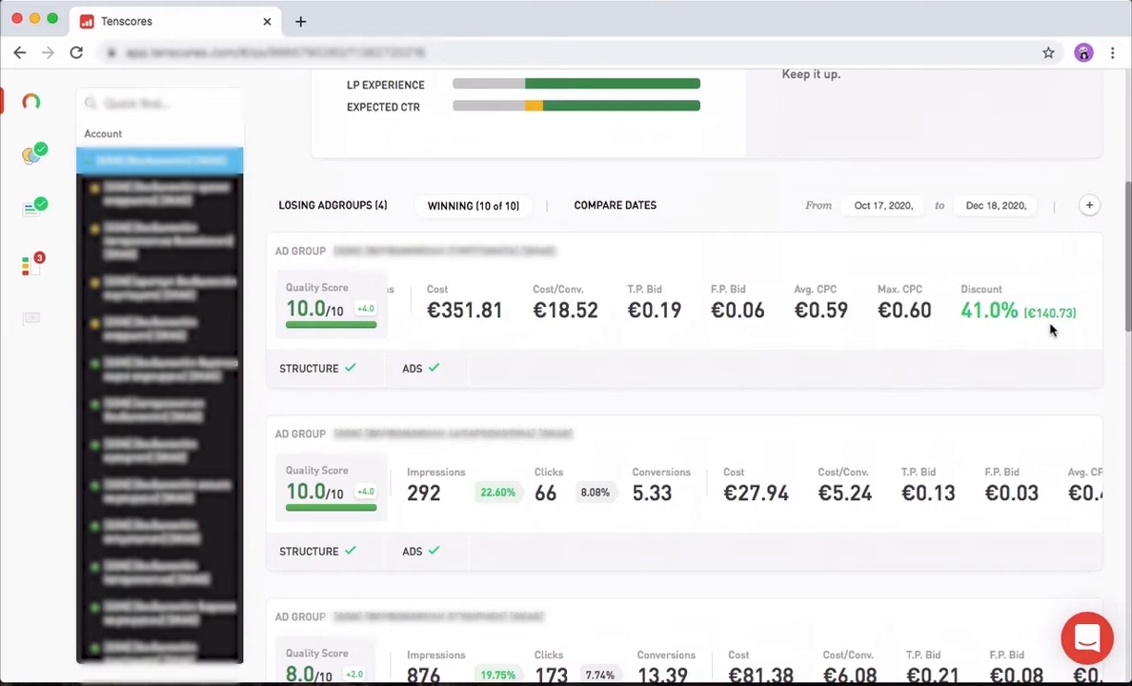
Switch to the window of the account with the 4.4/10 Quality Score and examine its losing campaigns' scores and penalties
key("ctrl+Up")
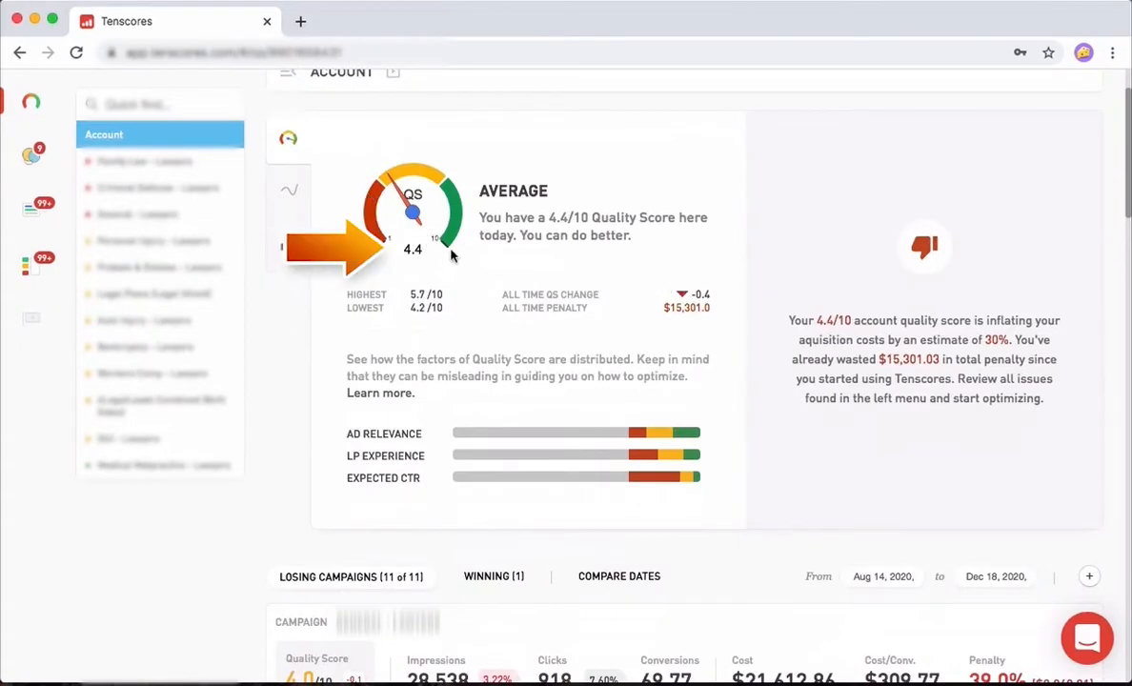
scroll(743, 166, "down", 5)
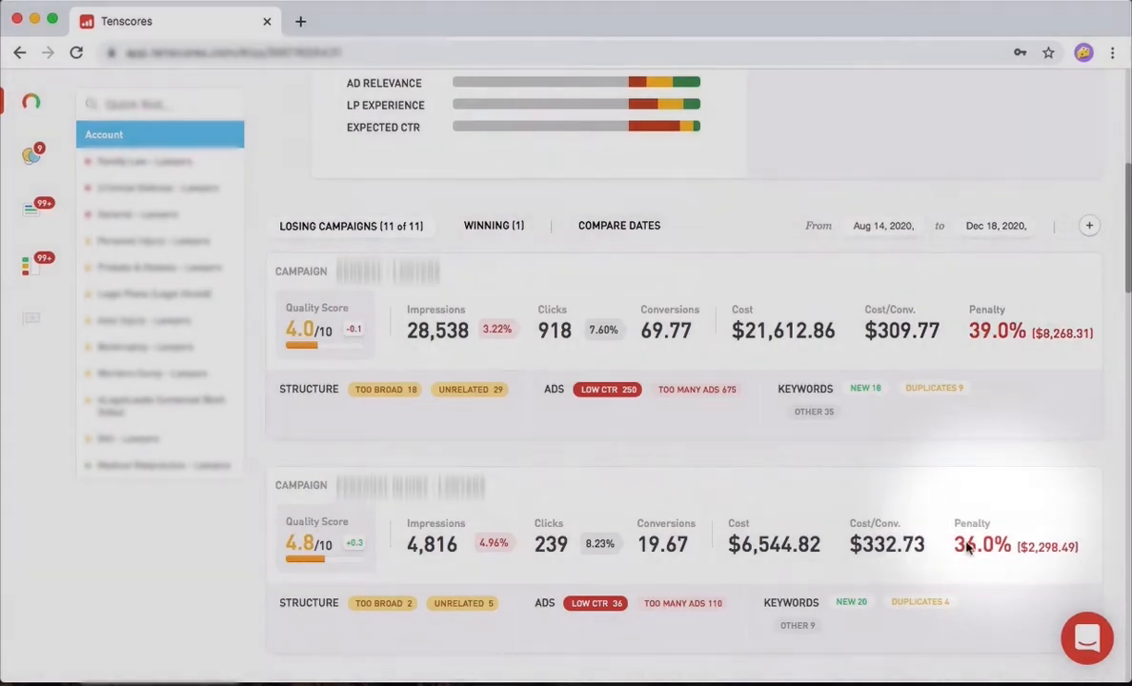
scroll(843, 376, "up", 5)
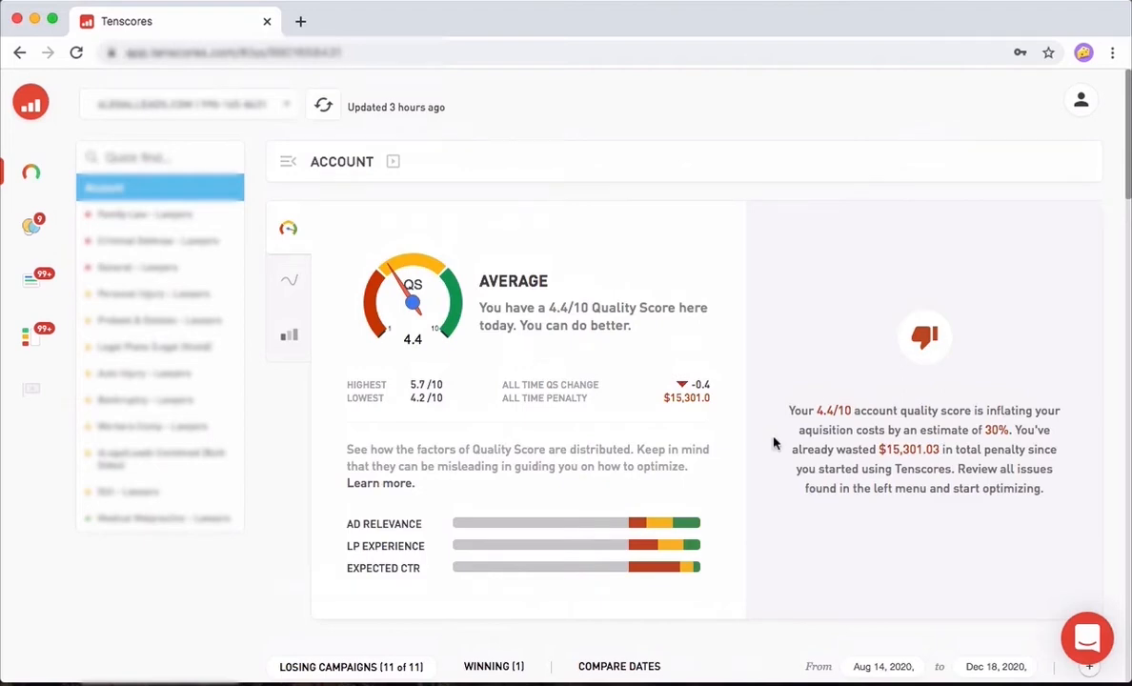
scroll(774, 443, "down", 2)
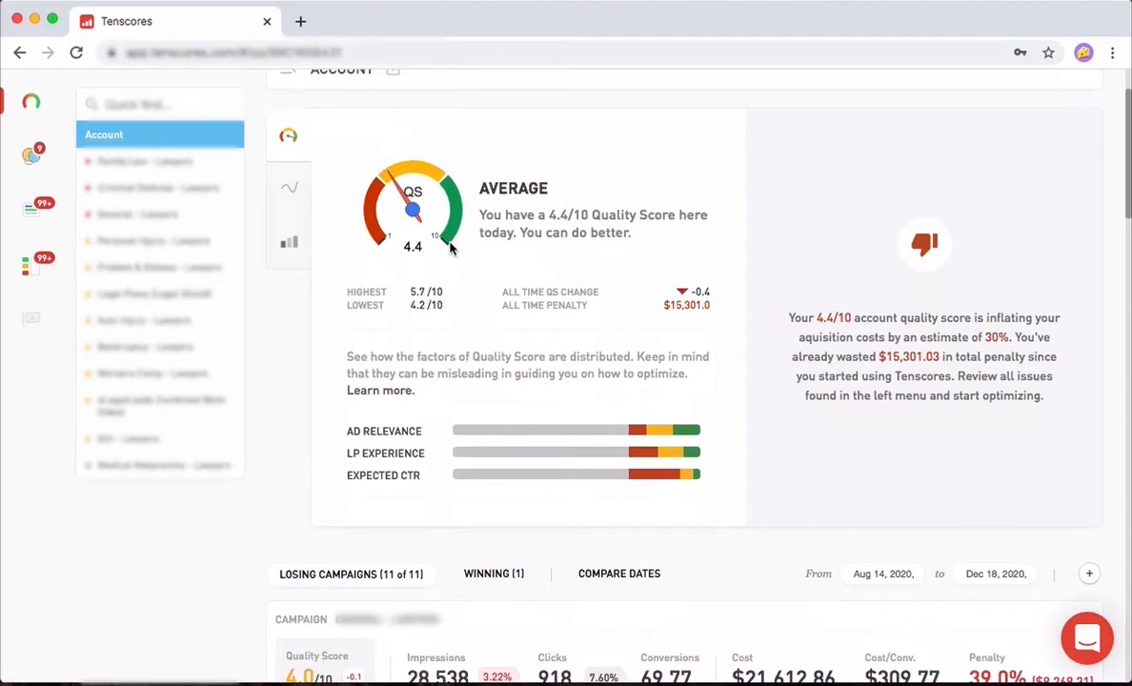
scroll(516, 399, "down", 5)
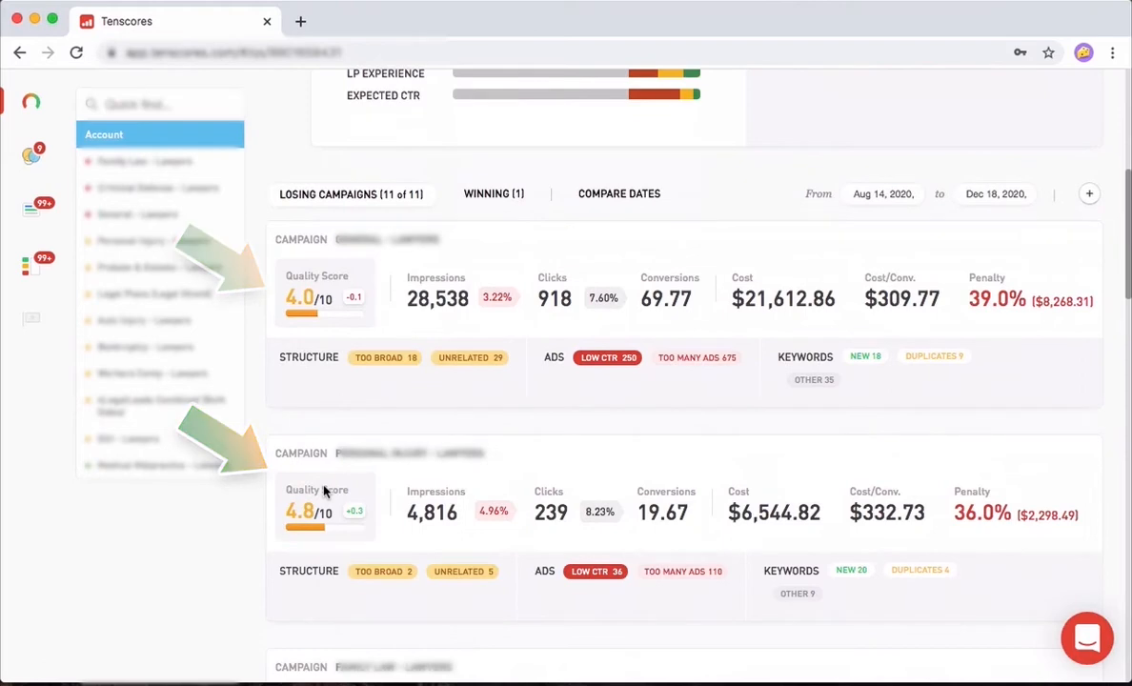
scroll(324, 490, "up", 6)
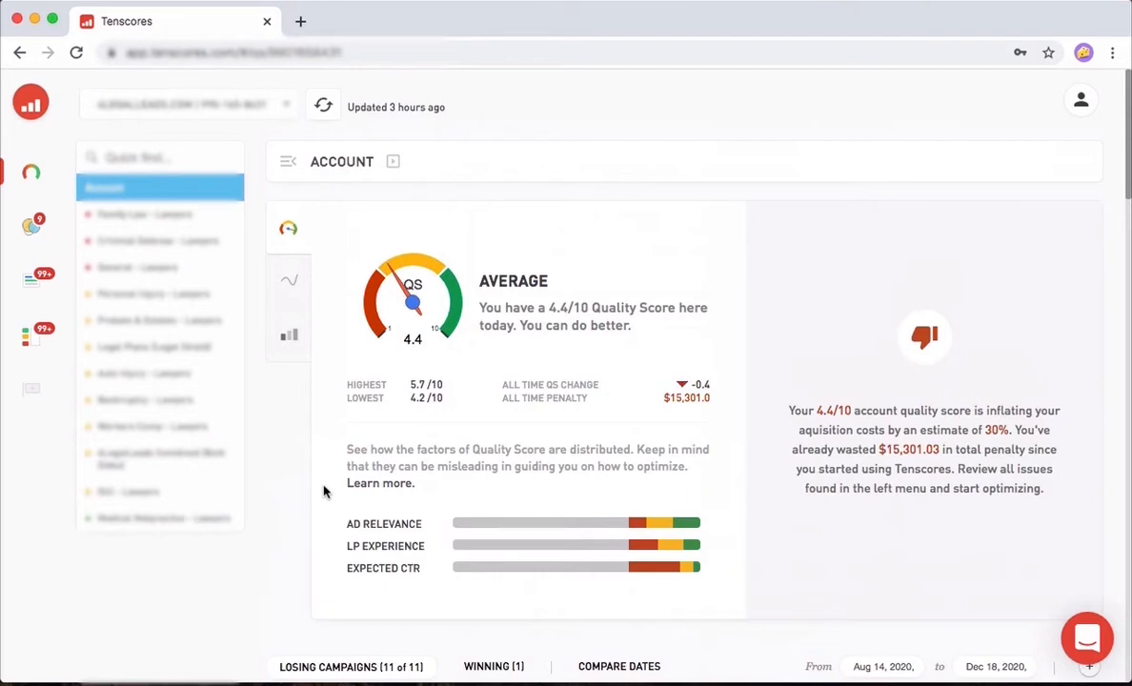
Inspect the below-average and above-average keyword shares for Expected CTR in the account overview
scroll(324, 491, "down", 3)
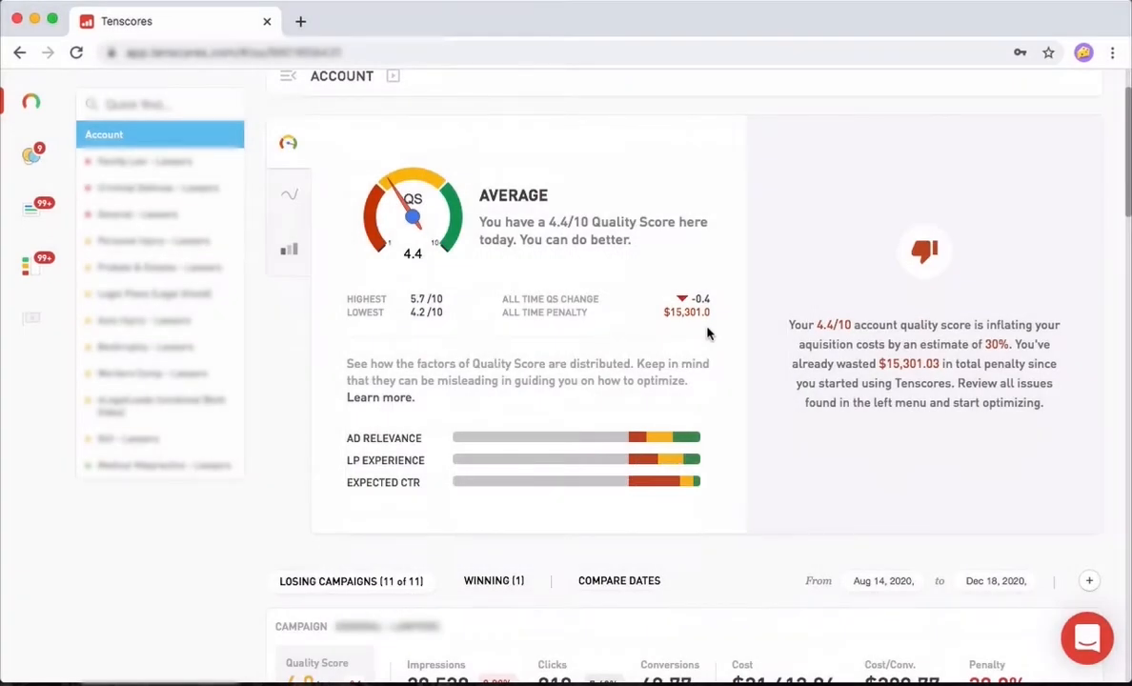
scroll(372, 460, "up", 1)
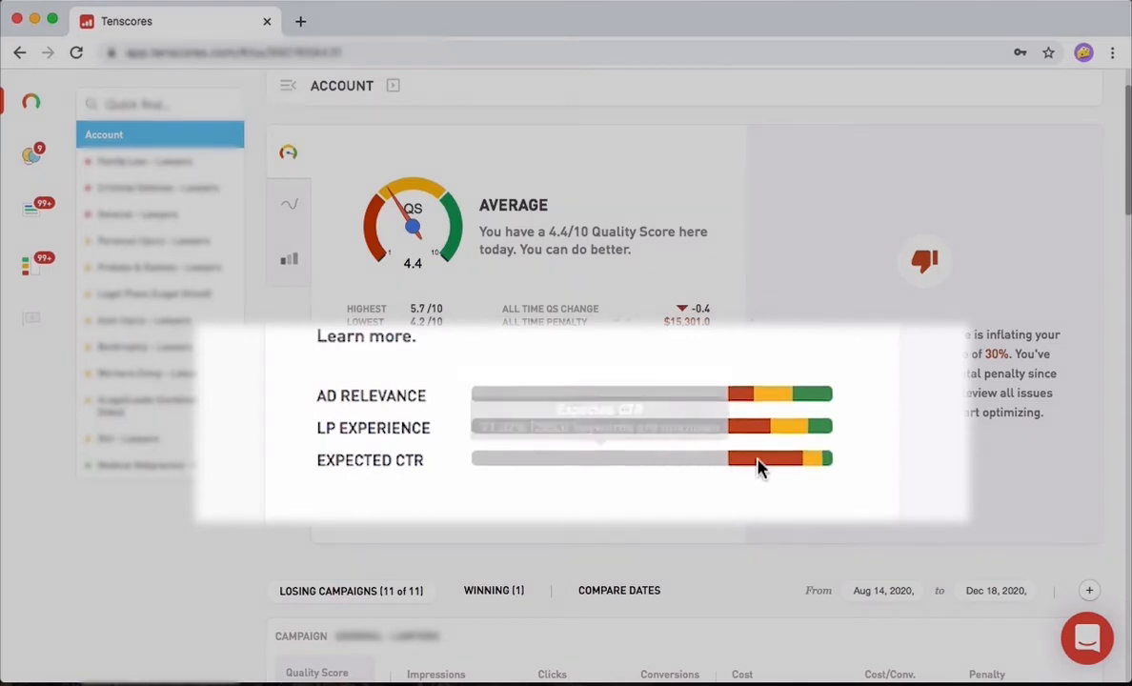
mouse_move(761, 467)
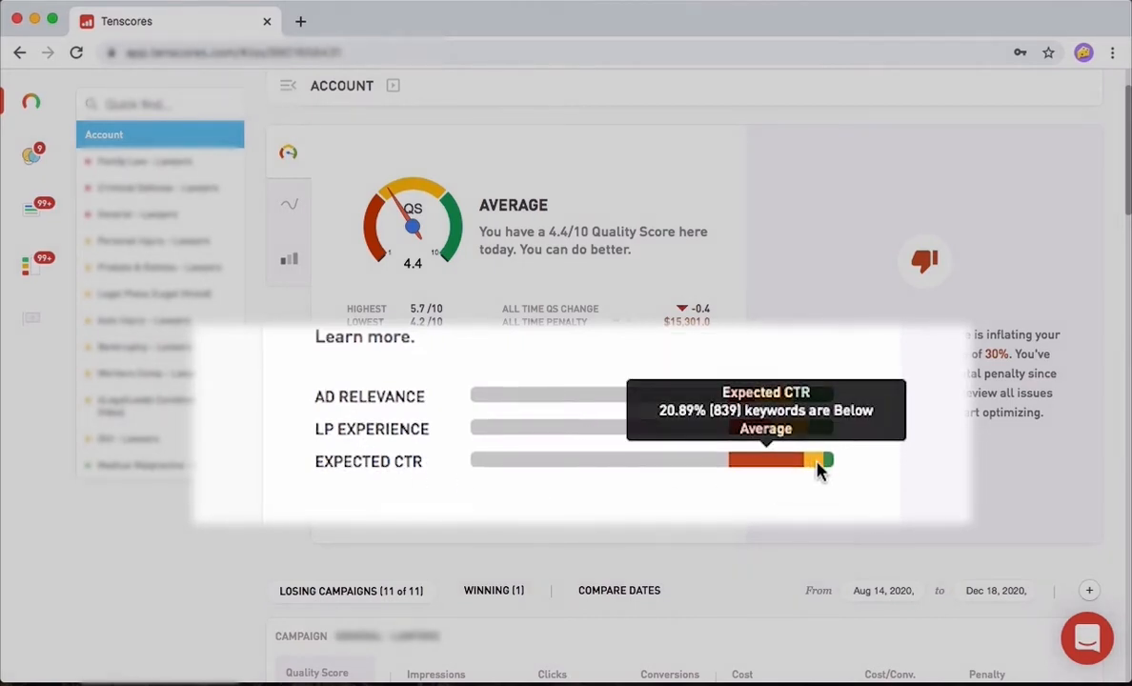
mouse_move(821, 465)
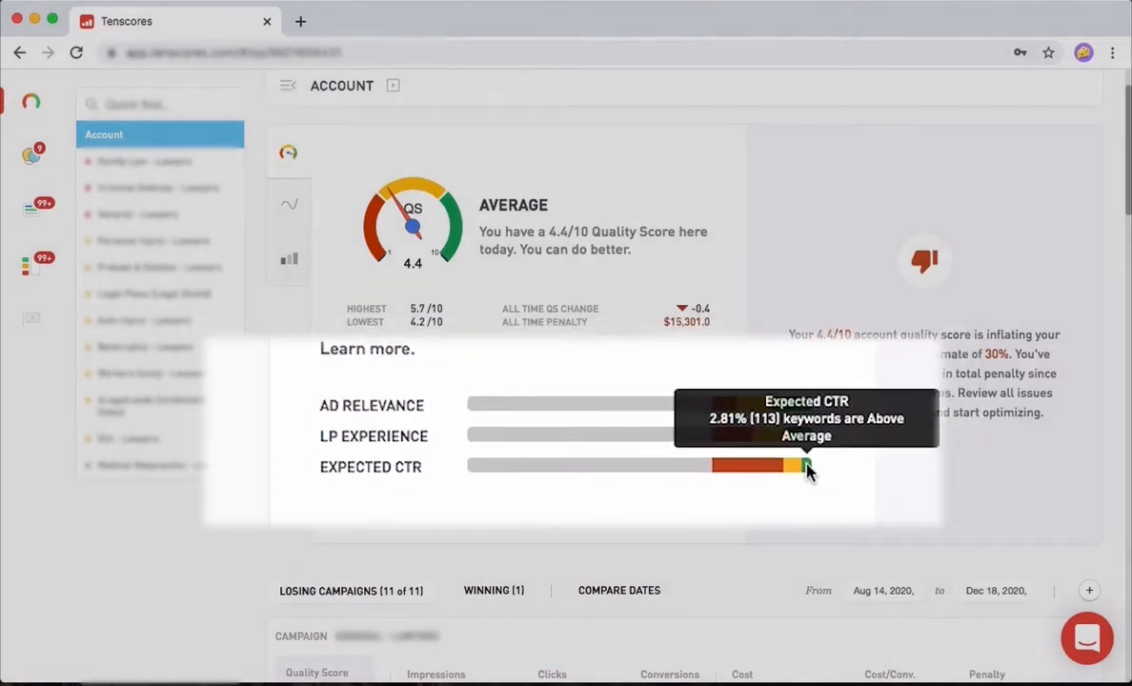
Inspect the share of unknown keywords for Ad Relevance and compare it with the Expected CTR distribution
scroll(595, 314, "up", 1)
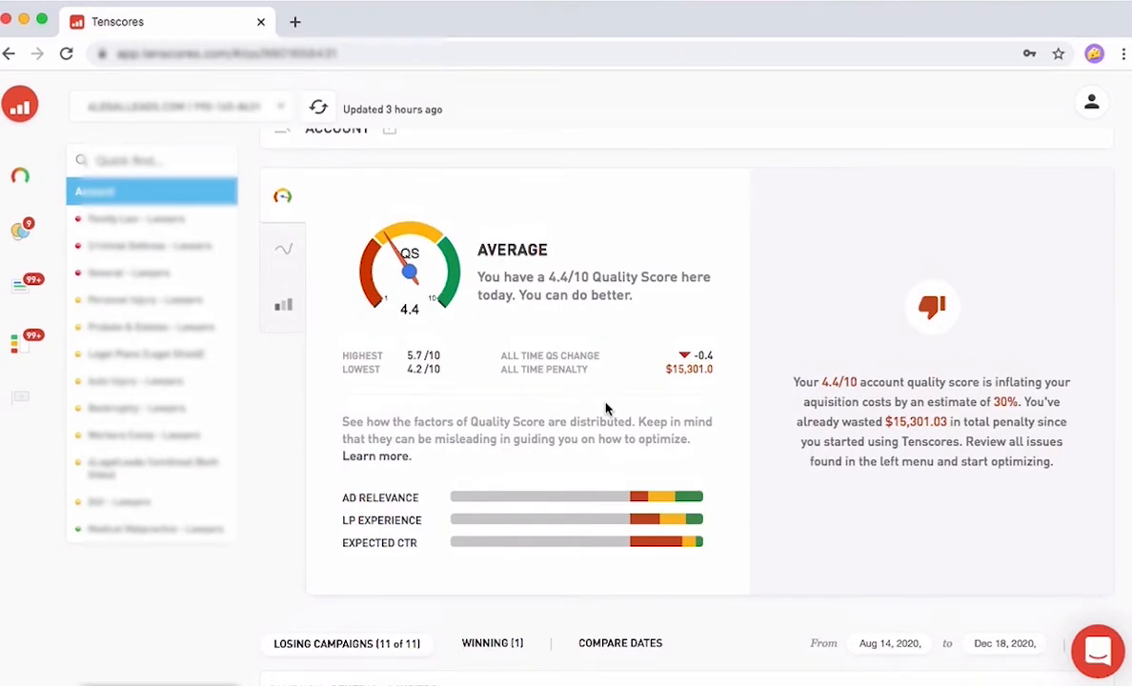
scroll(606, 408, "down", 3)
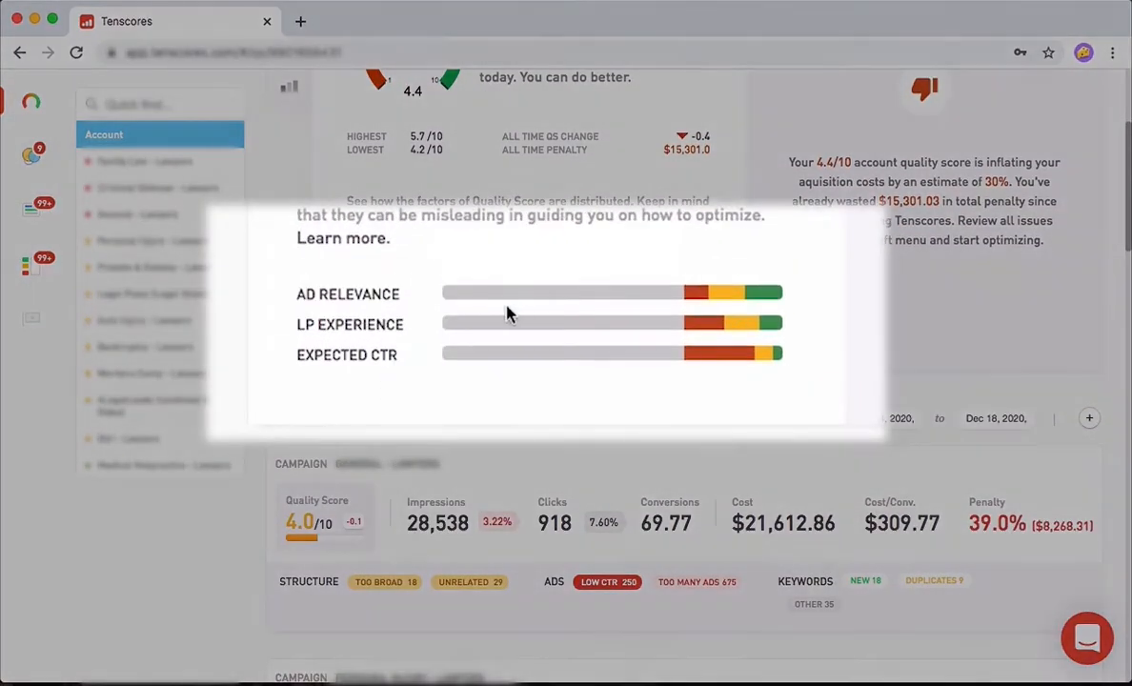
mouse_move(458, 298)
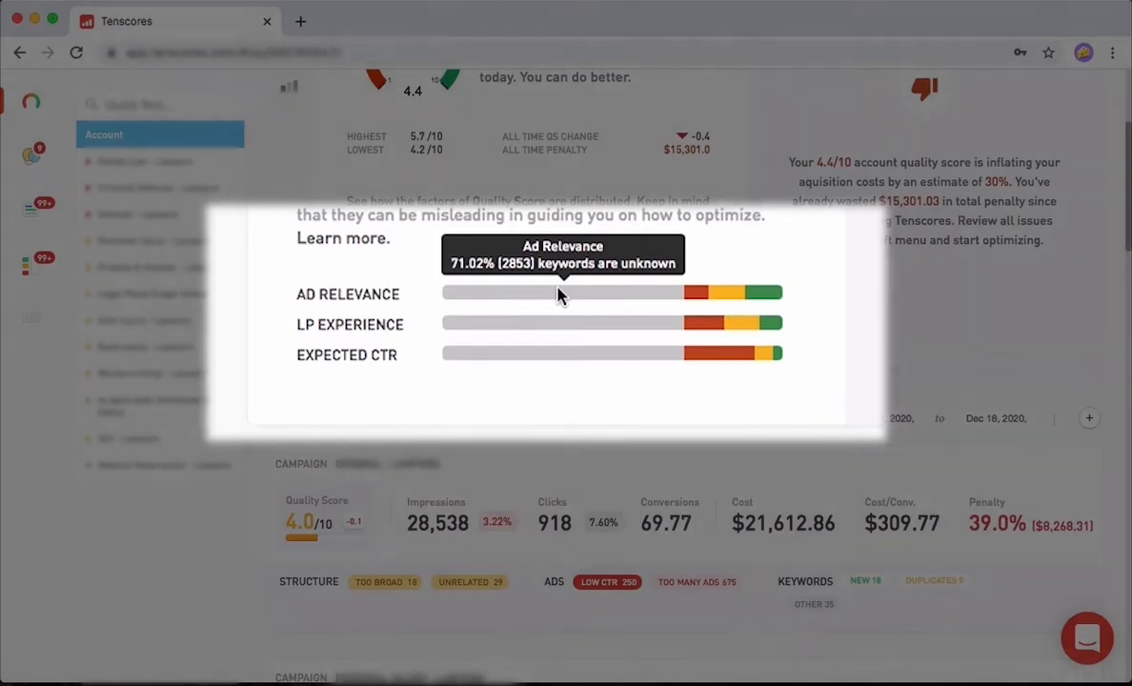
scroll(638, 271, "up", 3)
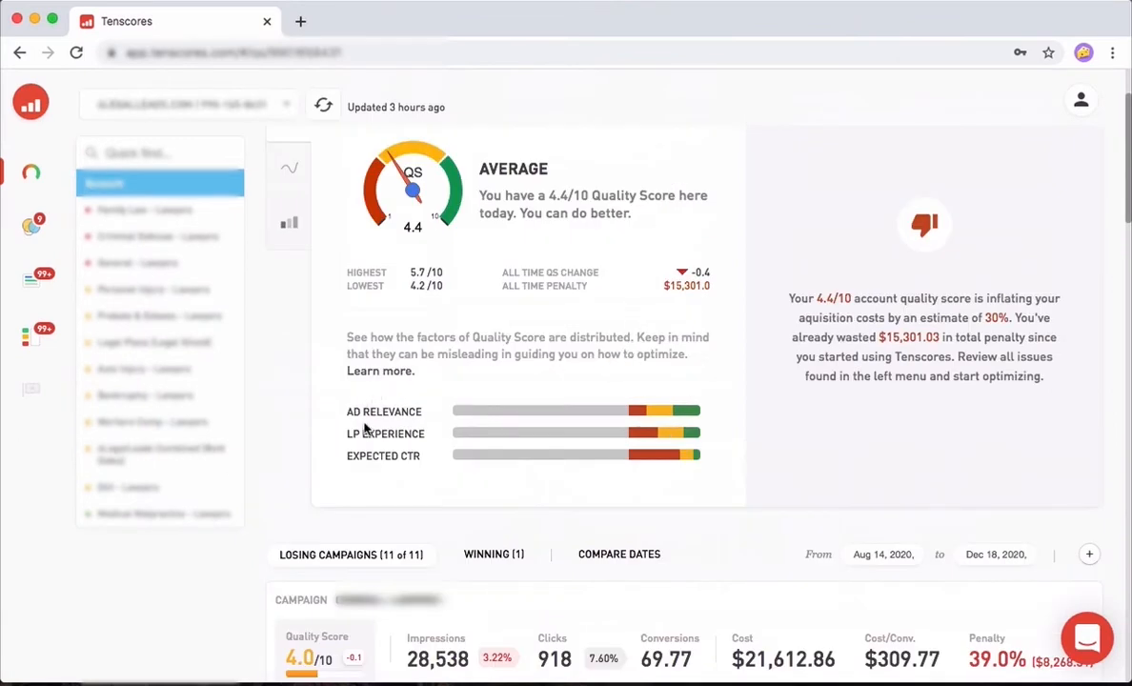
mouse_move(679, 458)
mouse_move(629, 458)
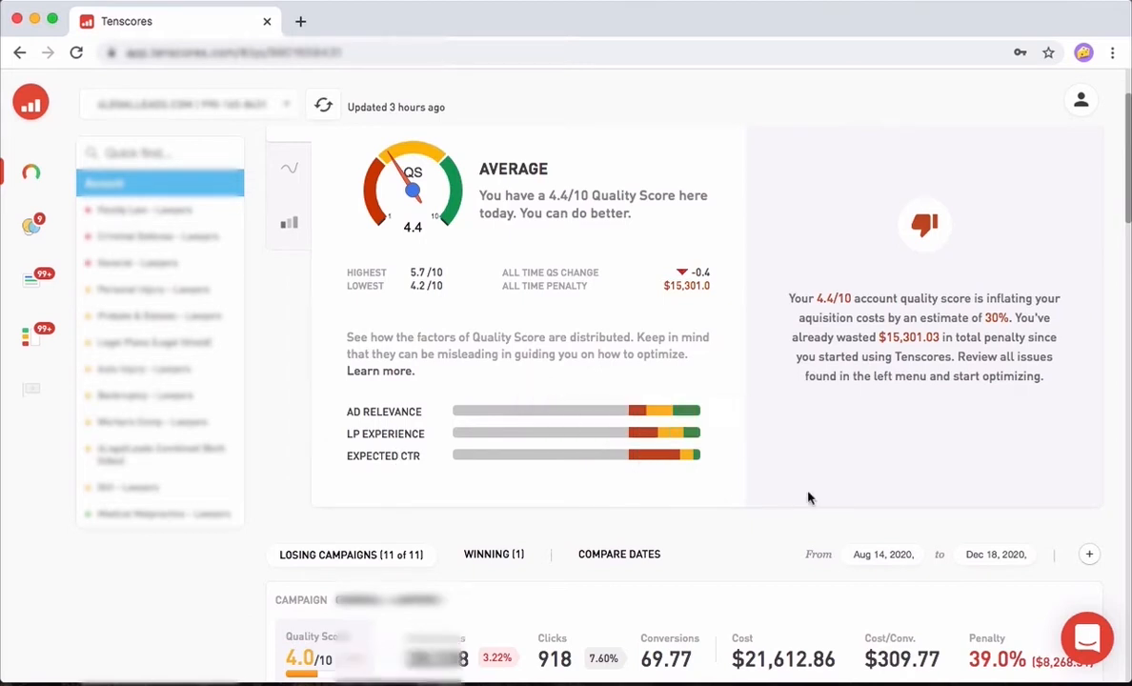
scroll(808, 497, "up", 2)
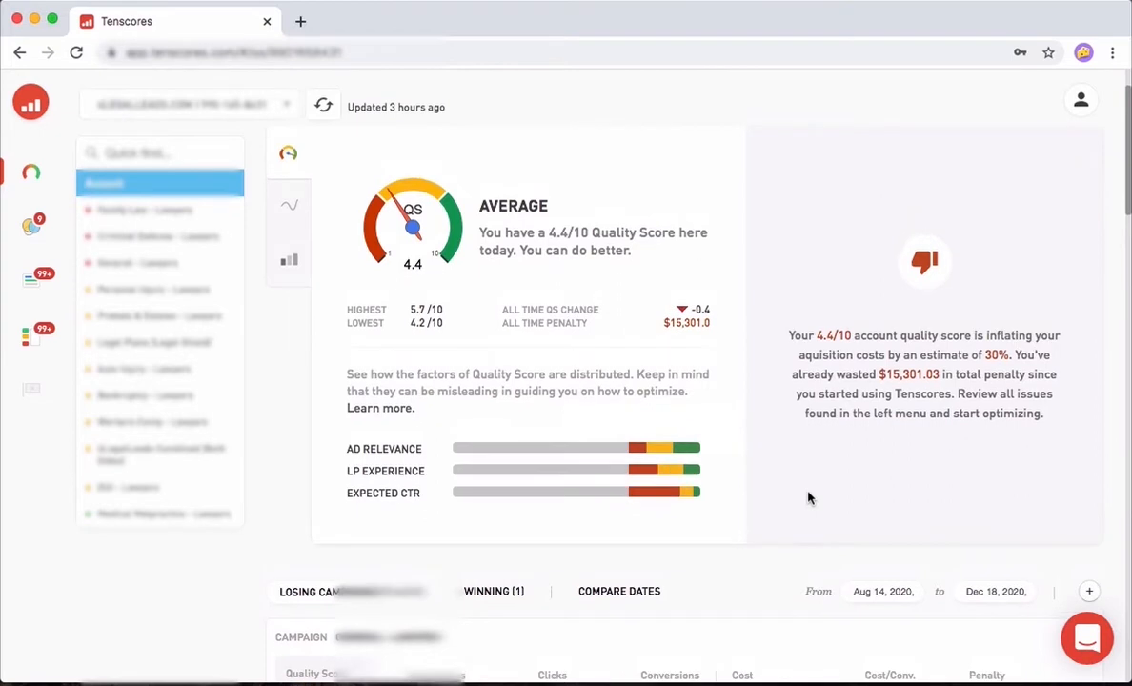
mouse_move(647, 500)
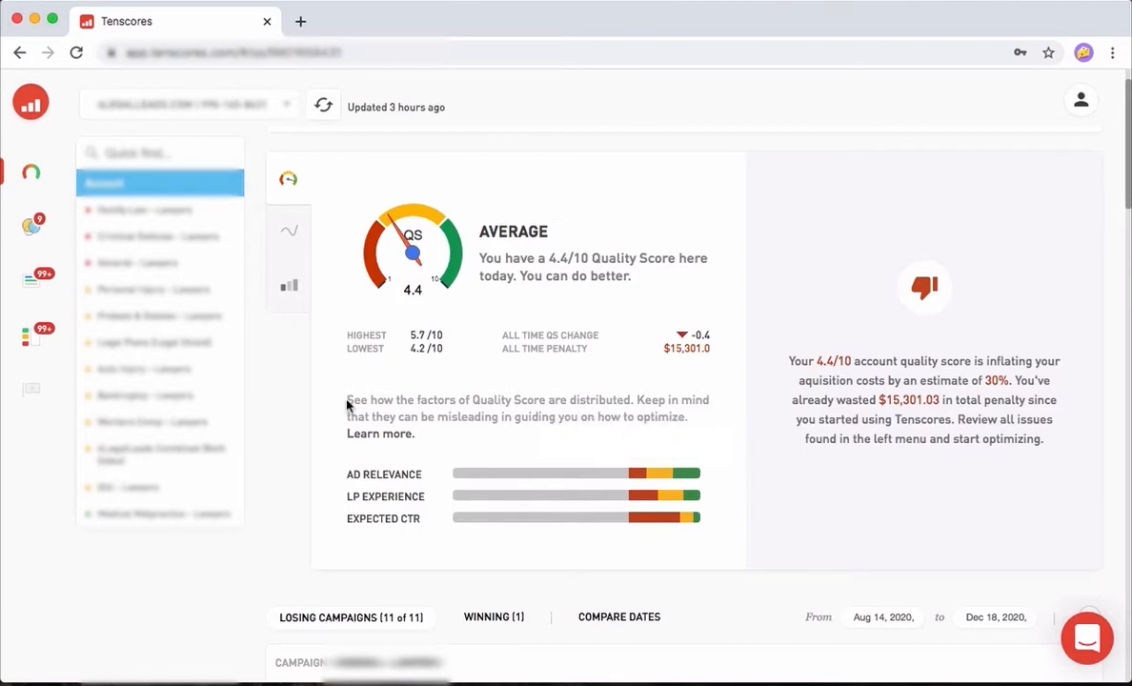
scroll(347, 405, "up", 1)
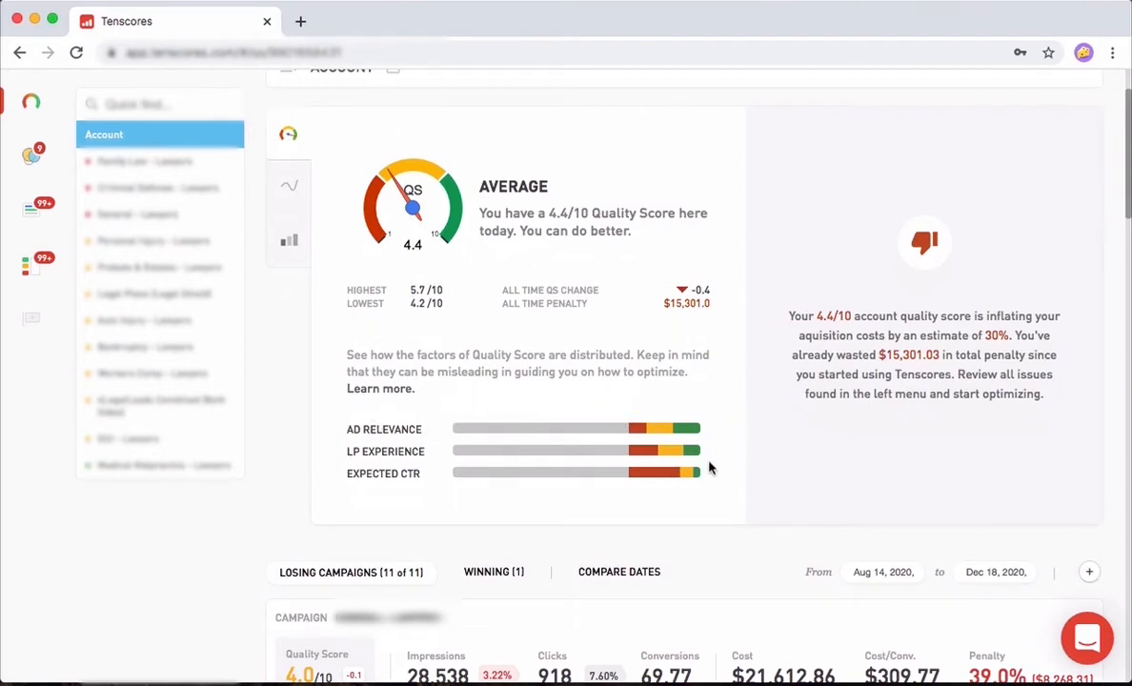
scroll(394, 453, "down", 1)
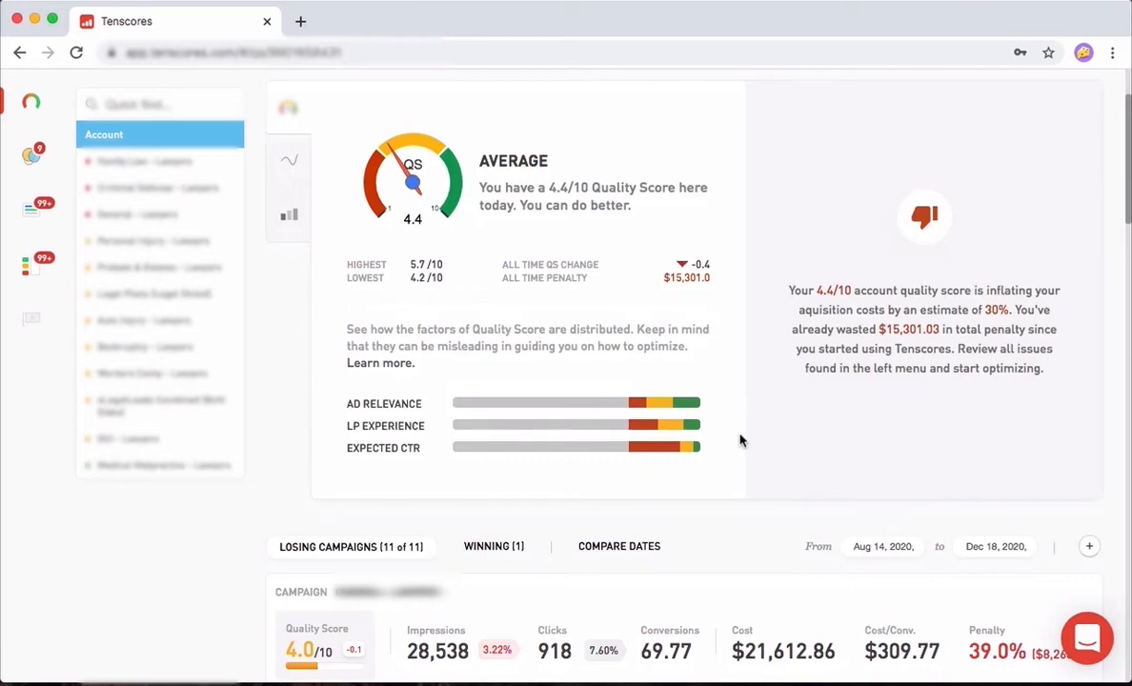
scroll(741, 440, "up", 1)
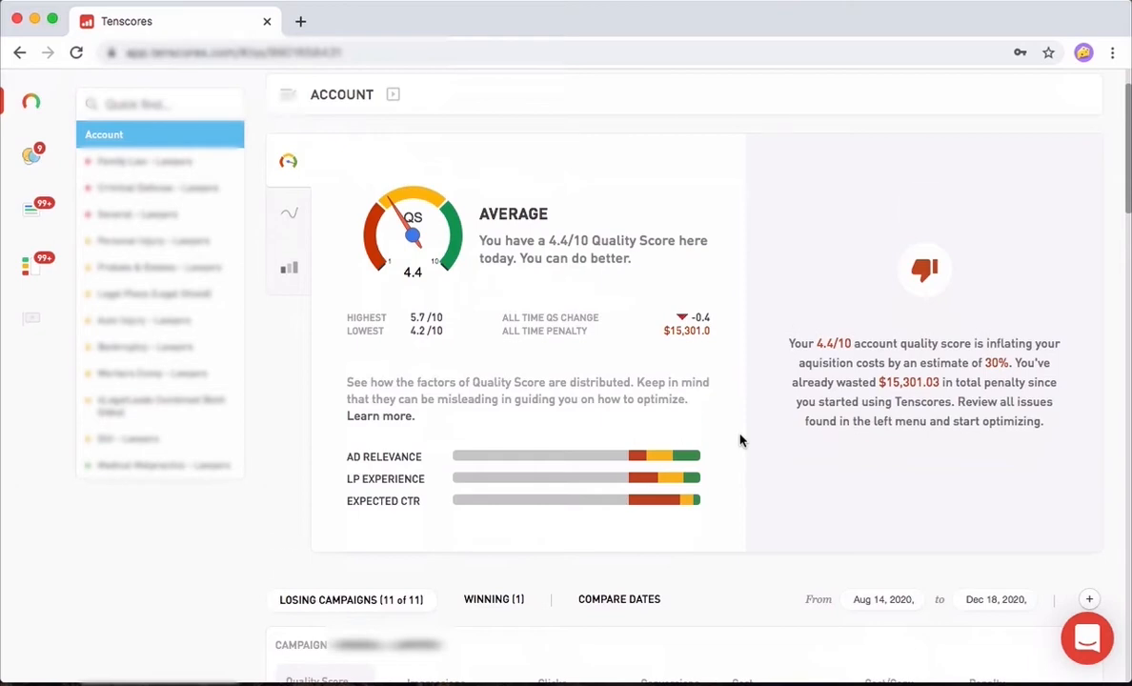
scroll(741, 440, "down", 2)
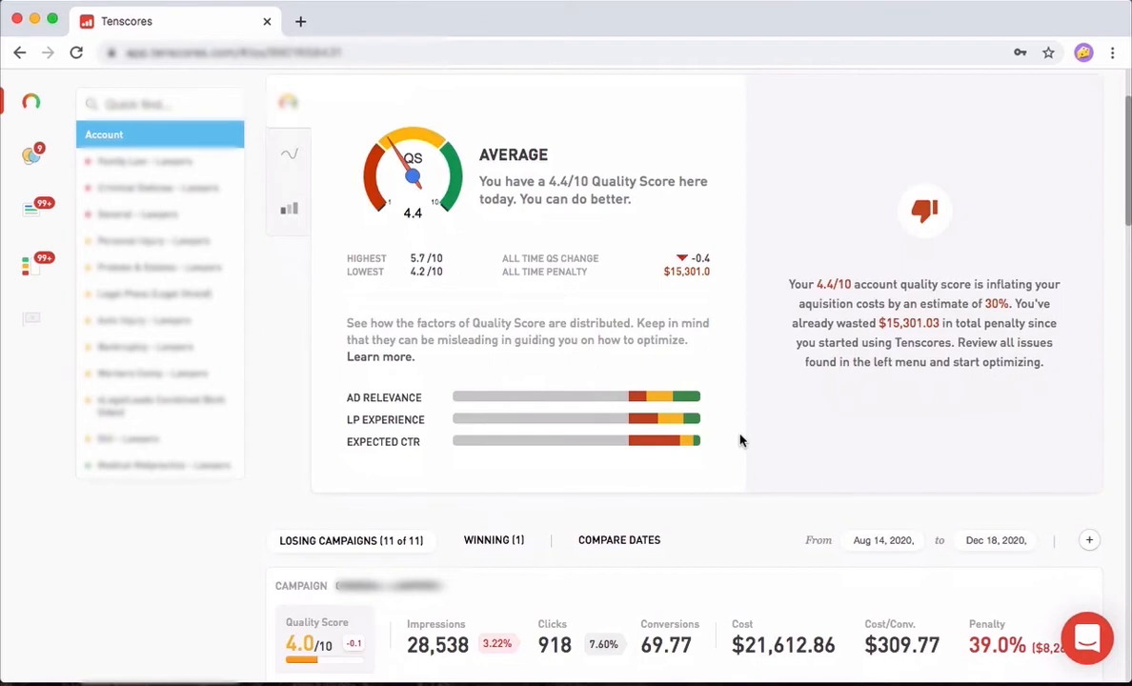
scroll(740, 440, "up", 1)
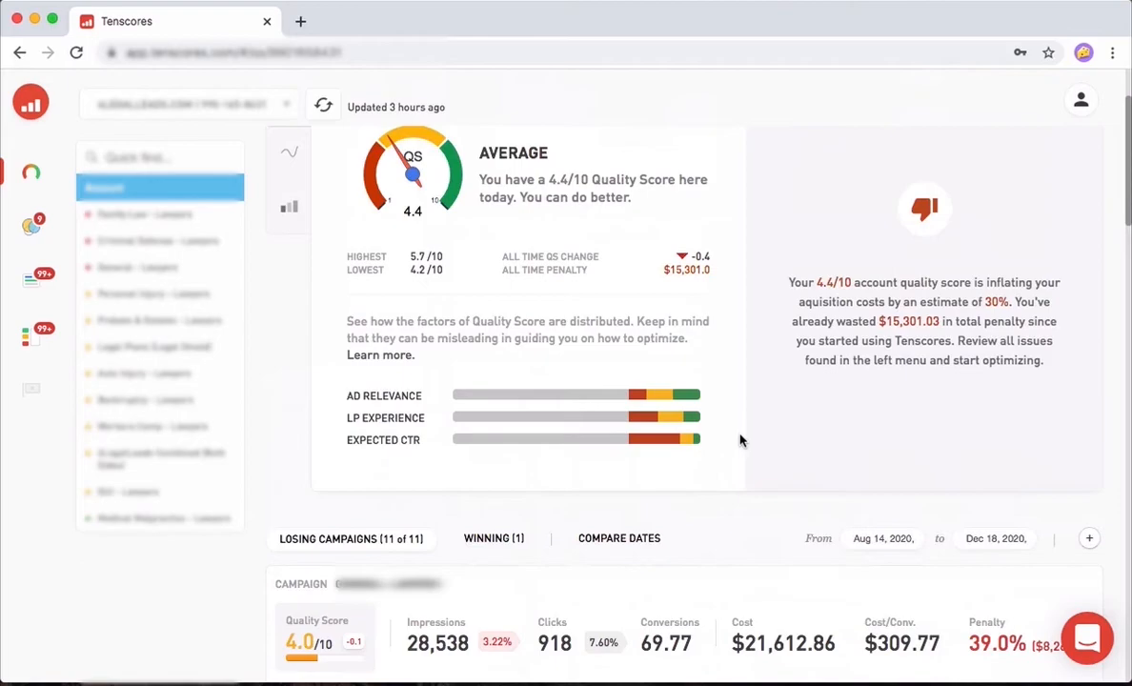
Switch to the window of the high-scoring account's 9.5/10 campaign and open its first winning ad group
key("ctrl+Up")
left_click(503, 505)
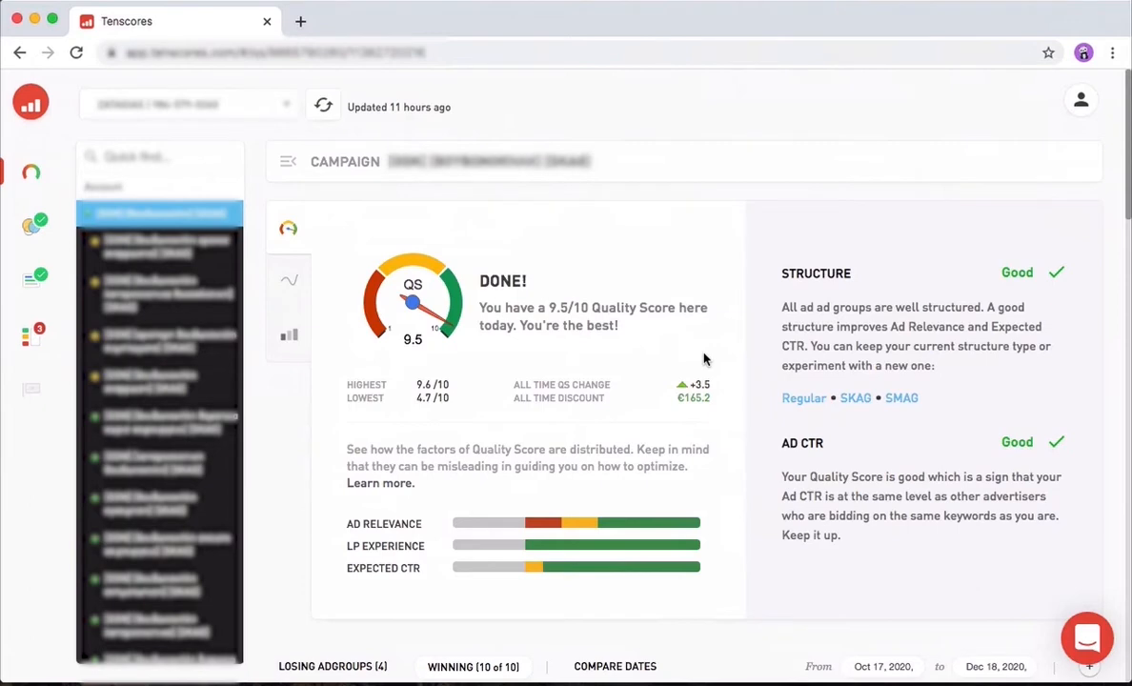
scroll(424, 343, "down", 5)
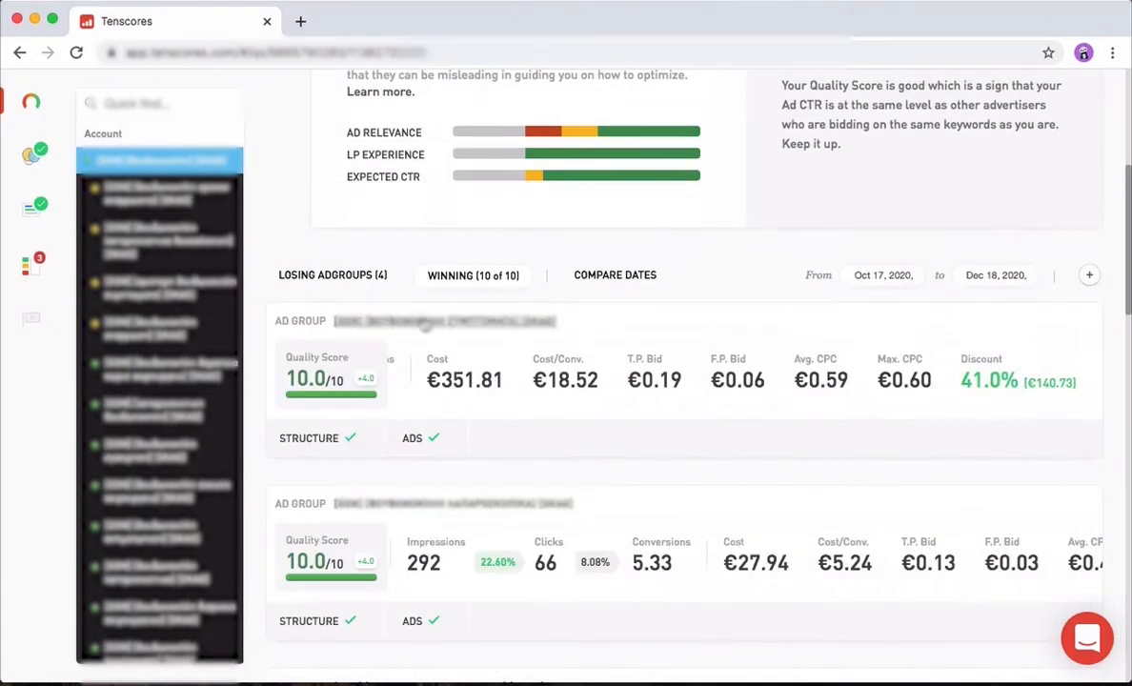
left_click(443, 323)
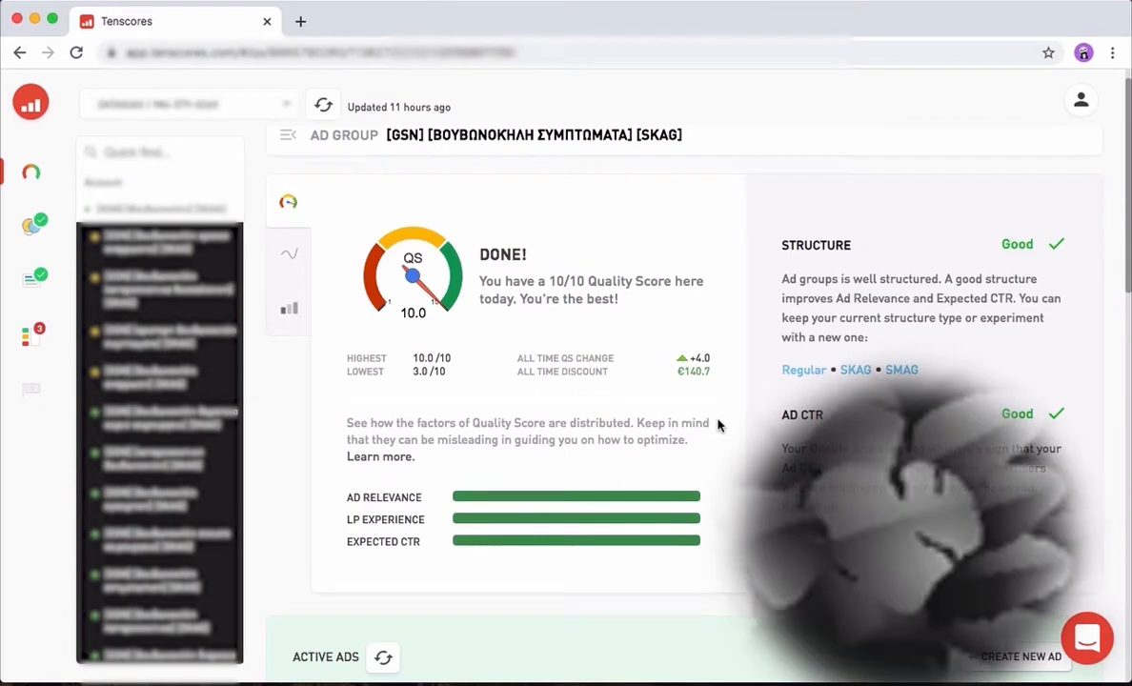
Compare the CTR, clicks, conversions and cost of the ad group's two active ads, and review its score overview
scroll(717, 426, "down", 2)
scroll(717, 426, "down", 5)
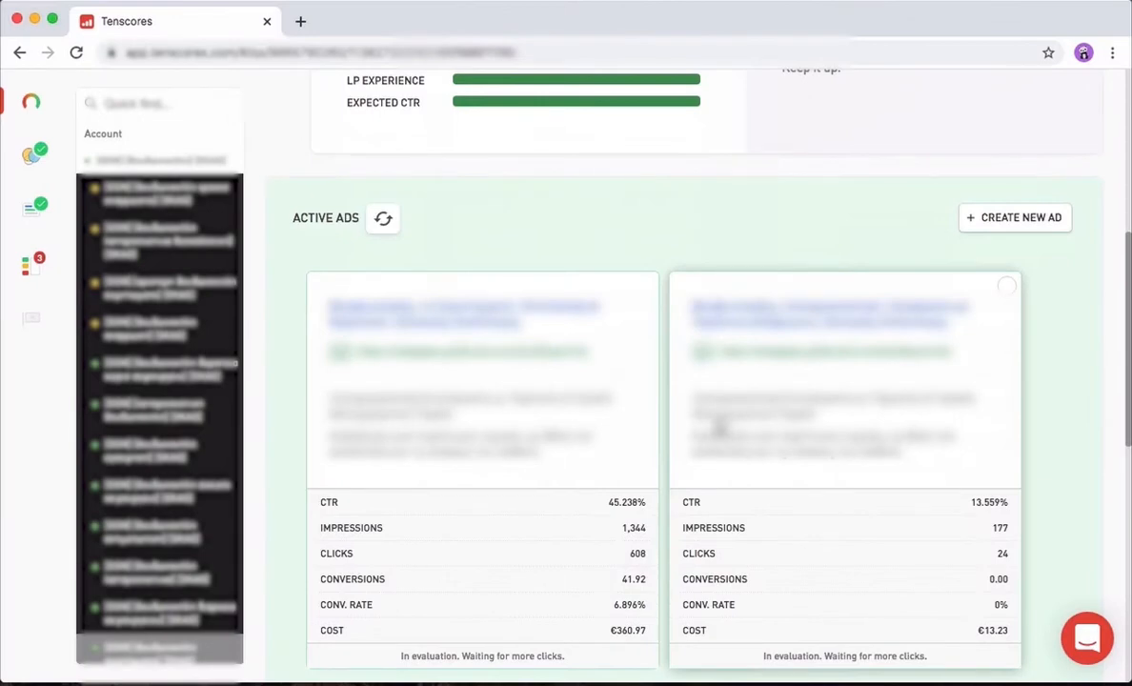
scroll(1048, 516, "down", 3)
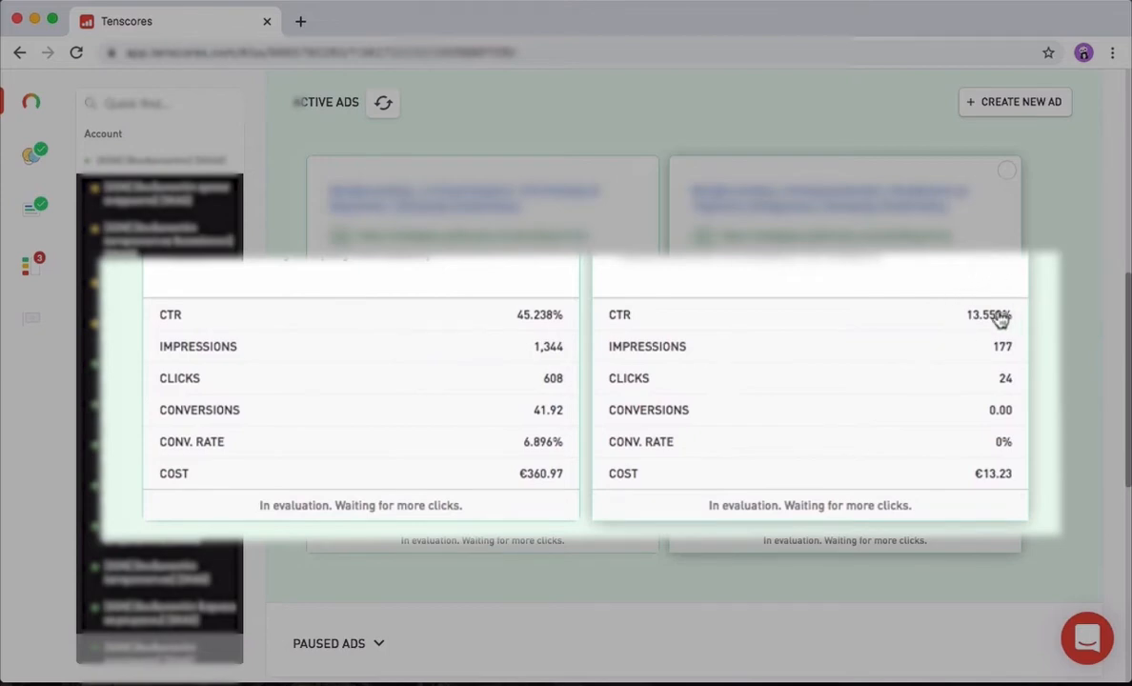
scroll(983, 614, "down", 1)
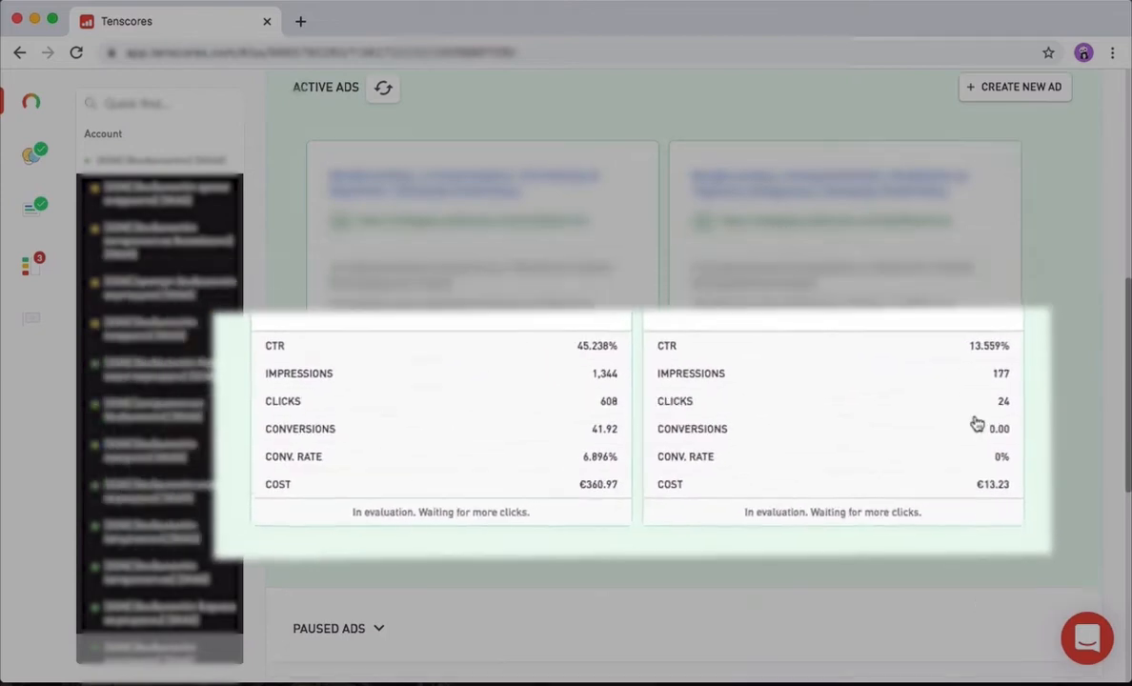
scroll(743, 476, "up", 5)
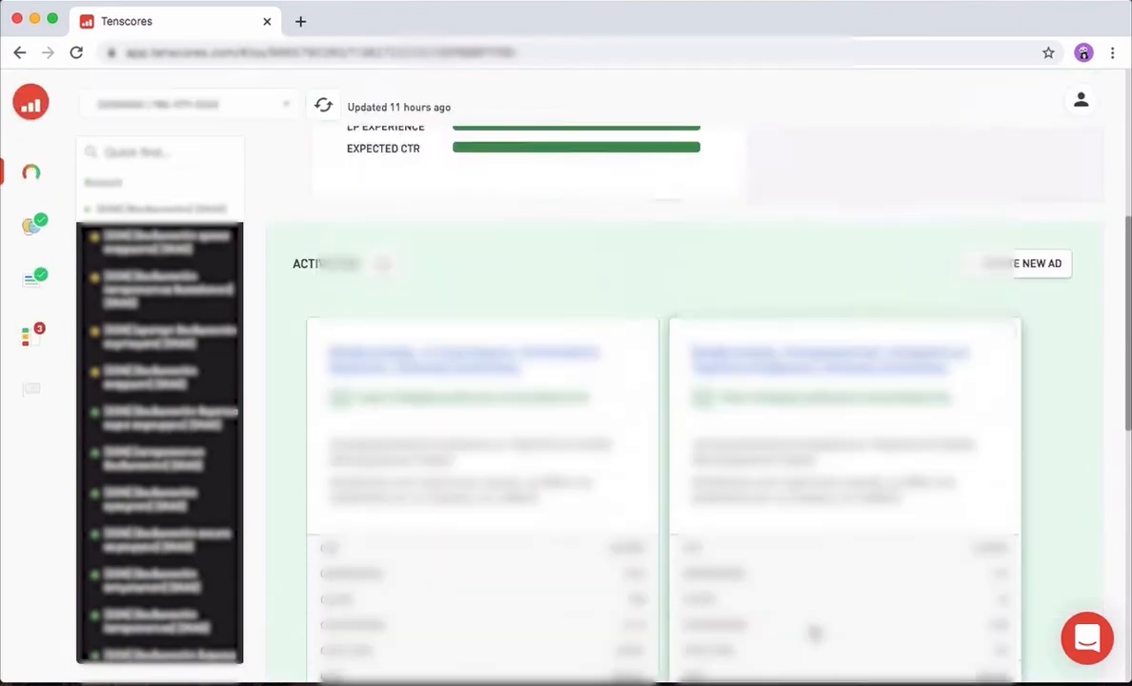
scroll(690, 362, "up", 3)
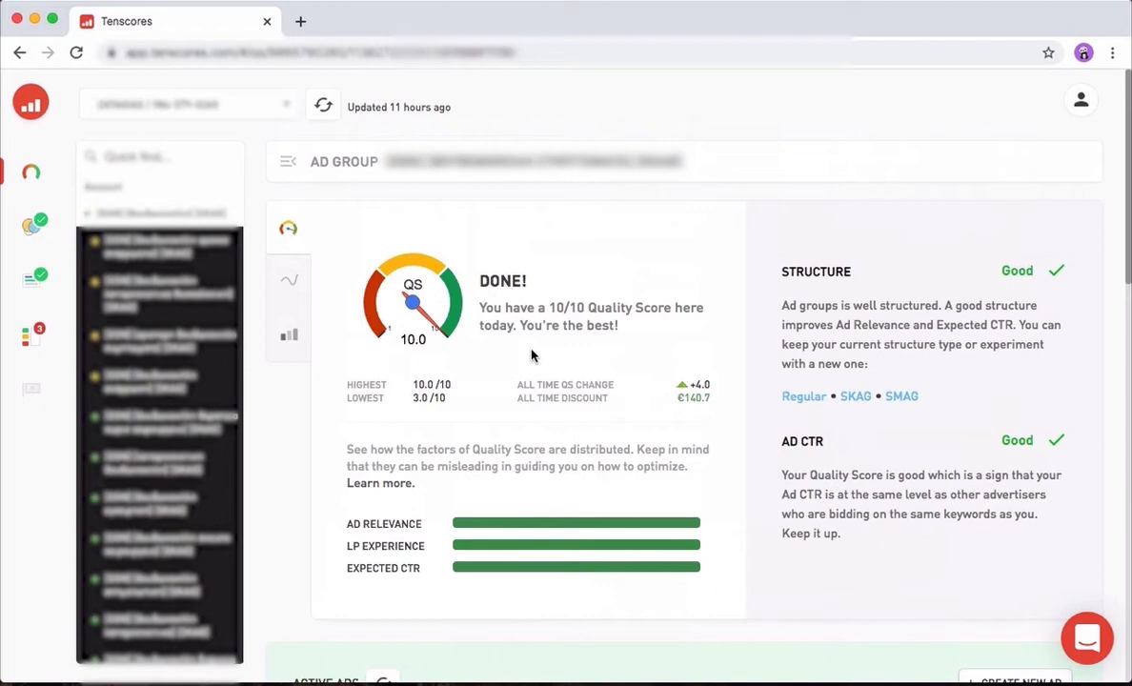
Switch back to the window of the 4.4/10 account and inspect its Ad Relevance, LP Experience and Expected CTR distribution
key("ctrl+Up")
left_click(521, 391)
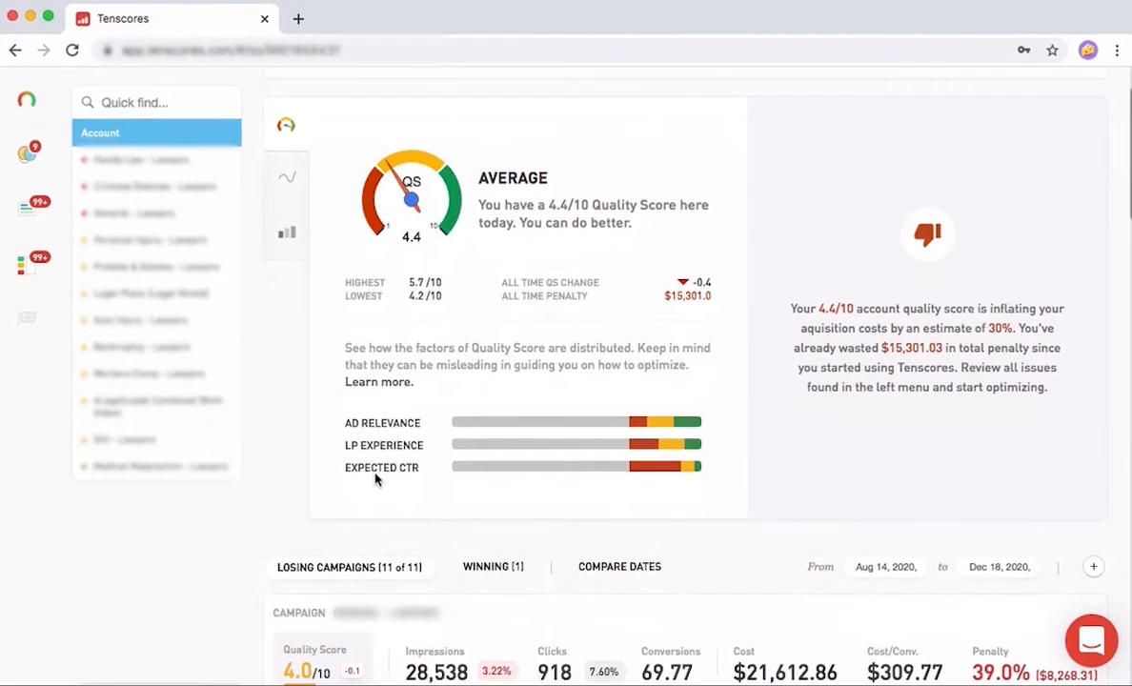
scroll(362, 419, "down", 1)
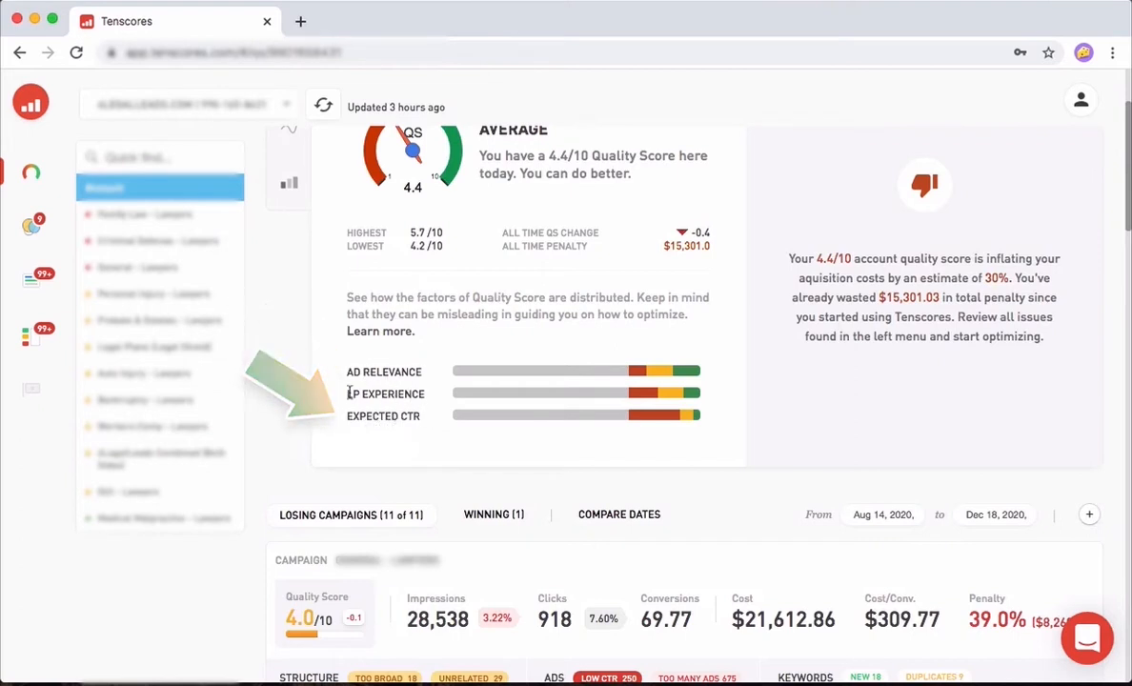
scroll(448, 441, "up", 3)
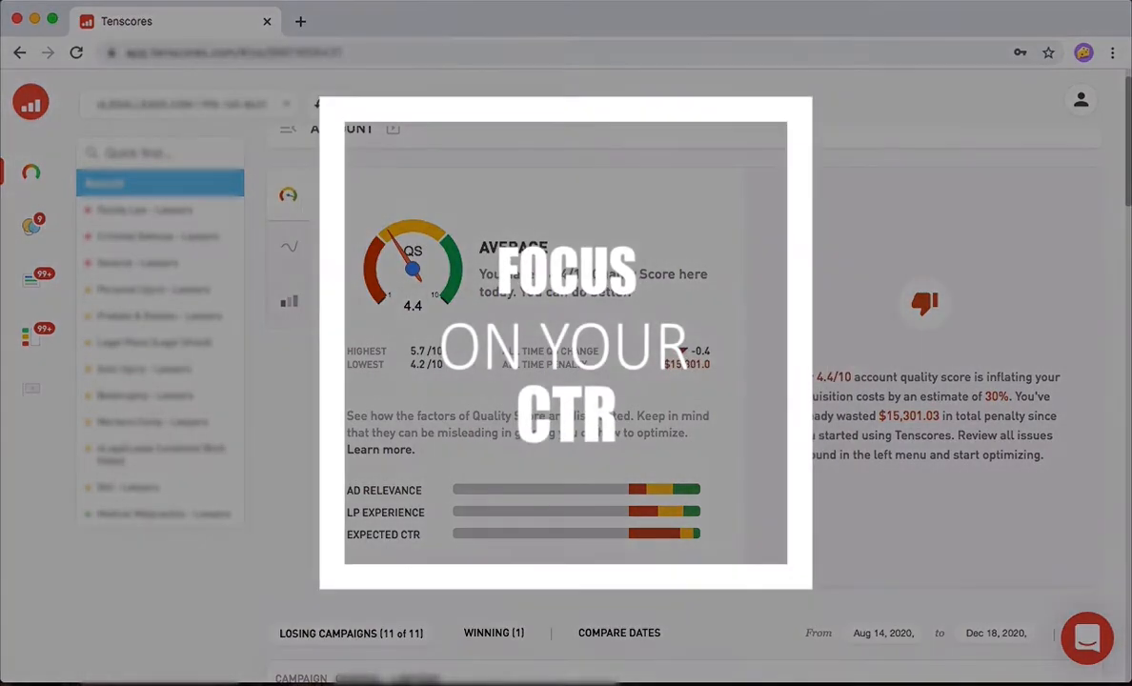
Examine the Quality Score, click-through rate, cost and penalty of the account's first losing campaigns
scroll(600, 447, "down", 5)
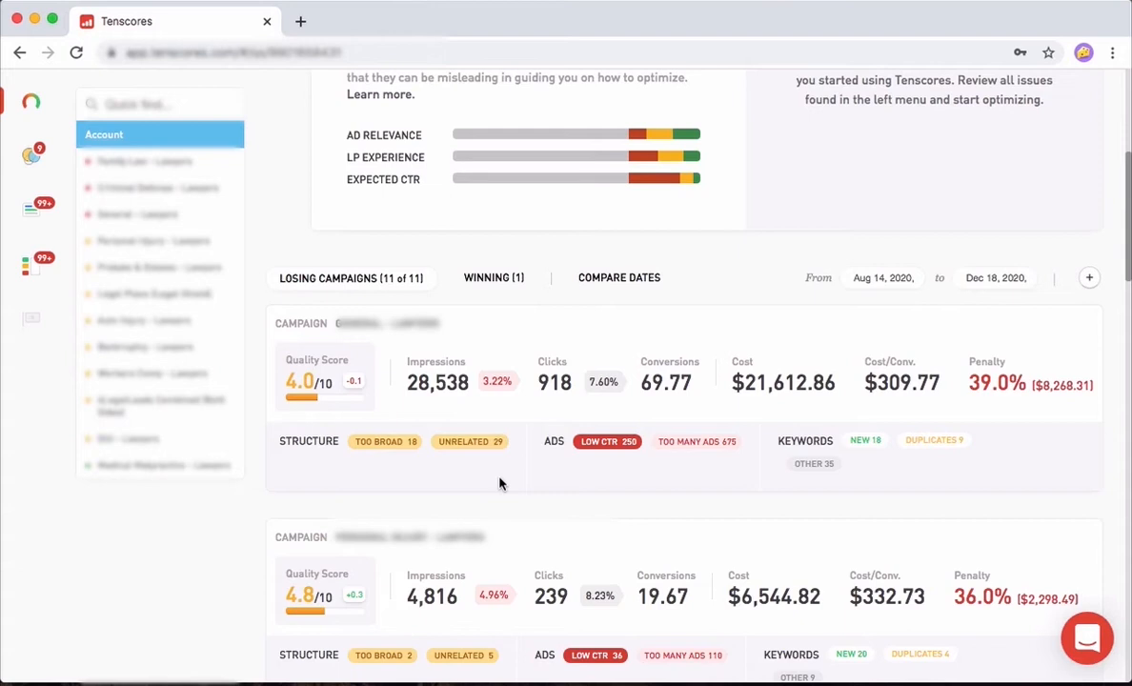
scroll(499, 484, "down", 1)
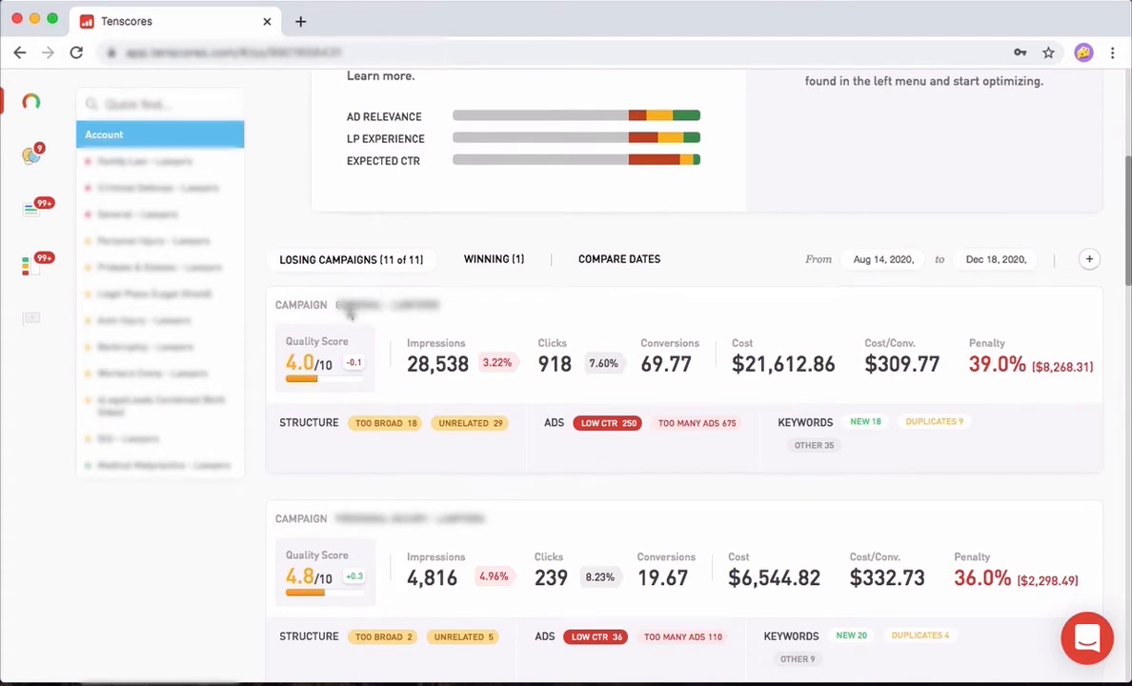
scroll(326, 295, "down", 1)
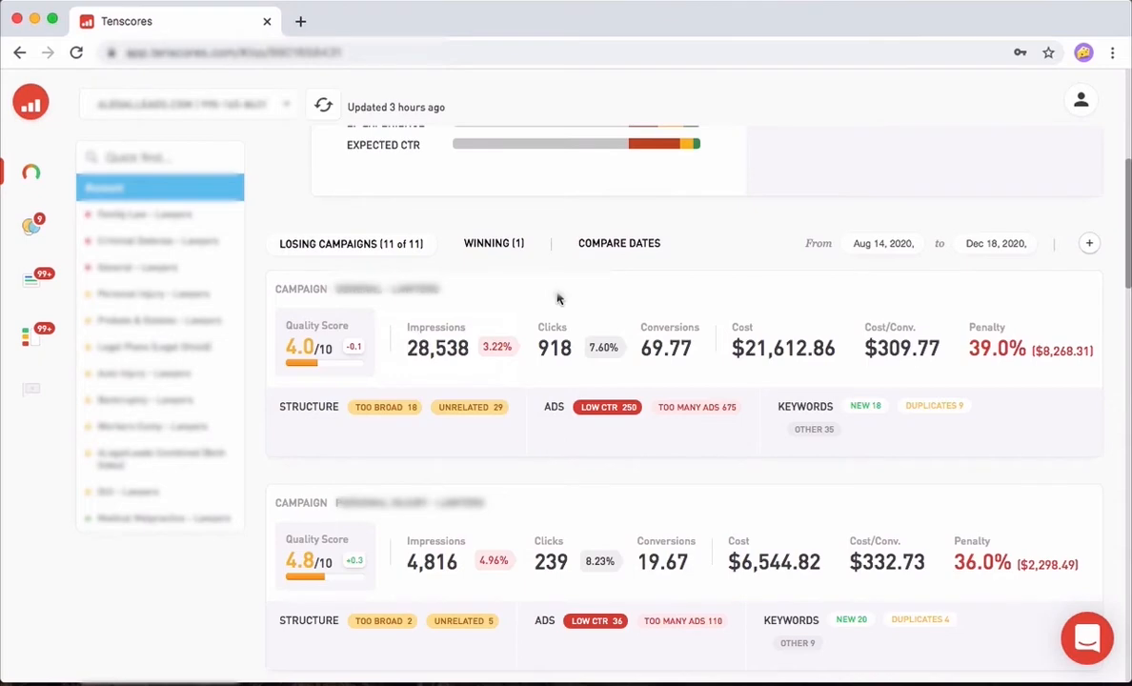
scroll(558, 299, "up", 1)
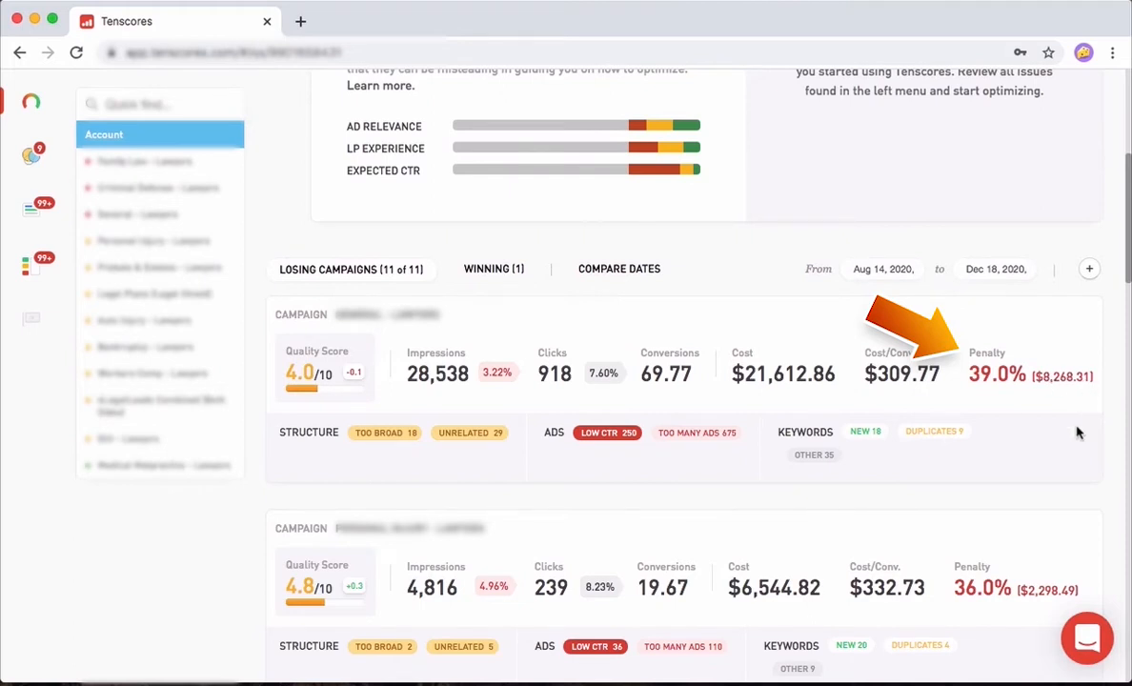
scroll(1077, 433, "down", 1)
scroll(1049, 433, "down", 1)
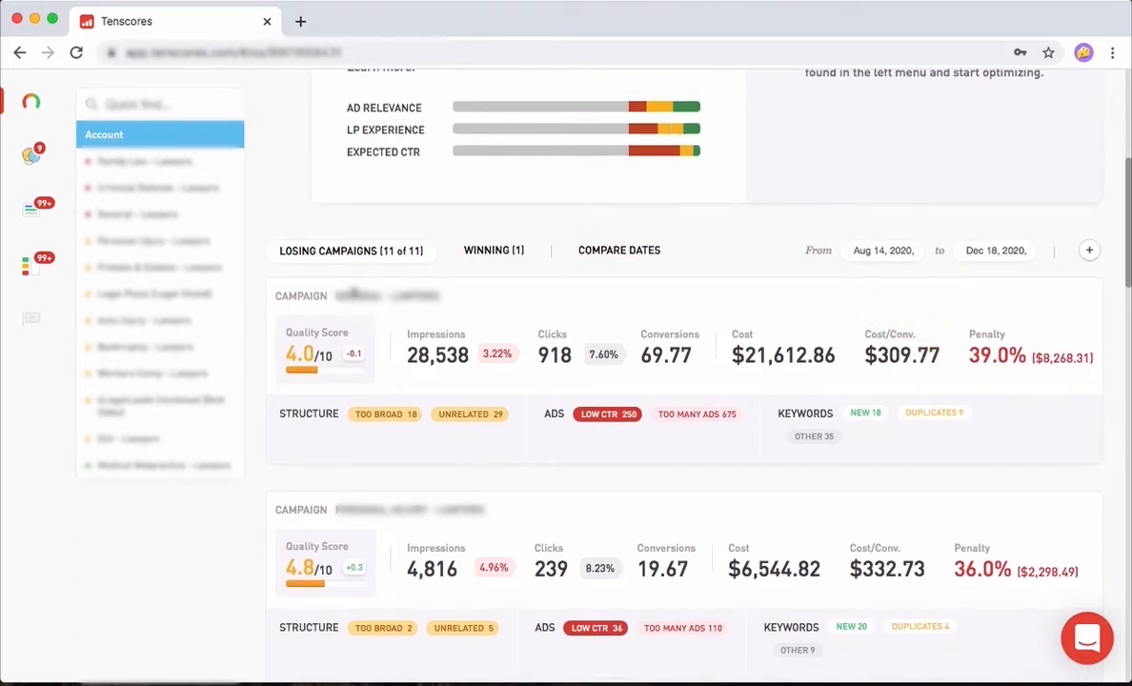
scroll(615, 454, "down", 2)
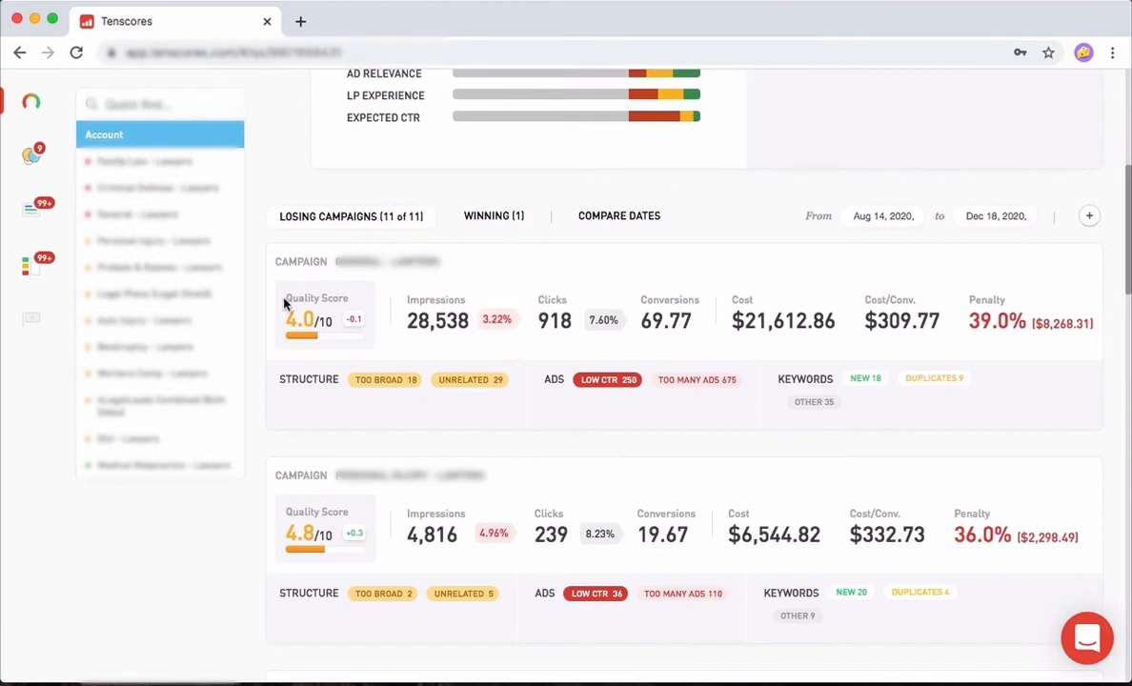
Compare the click-through rate of the account's winning campaign with that of its first losing campaign
left_click(502, 219)
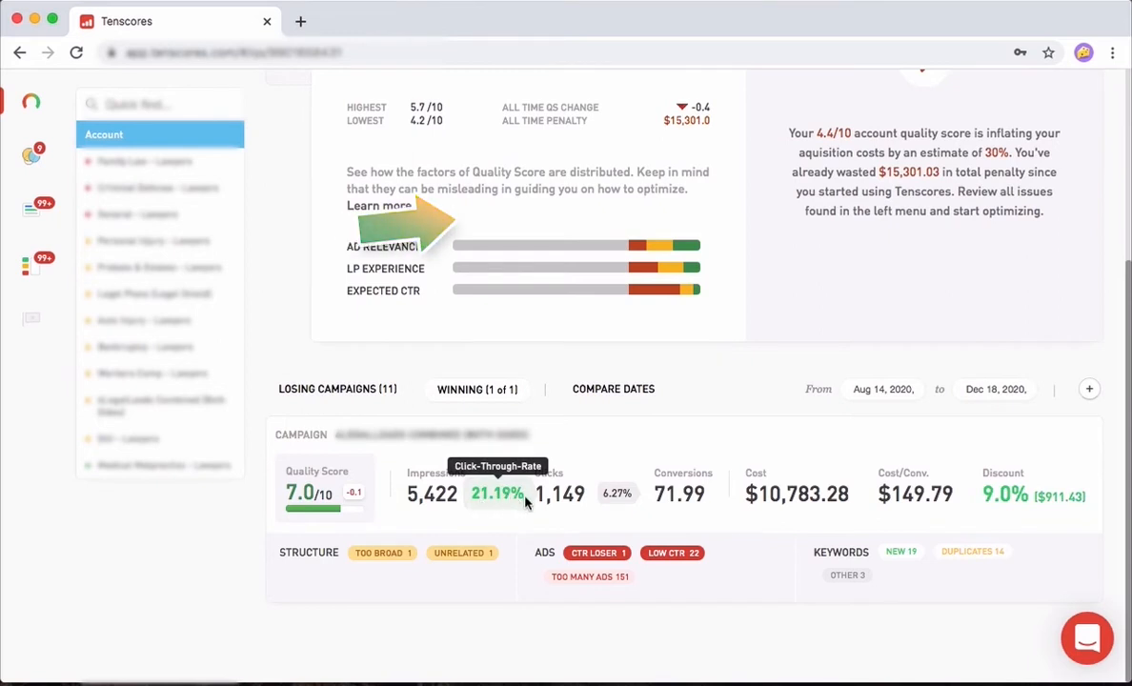
left_click(336, 391)
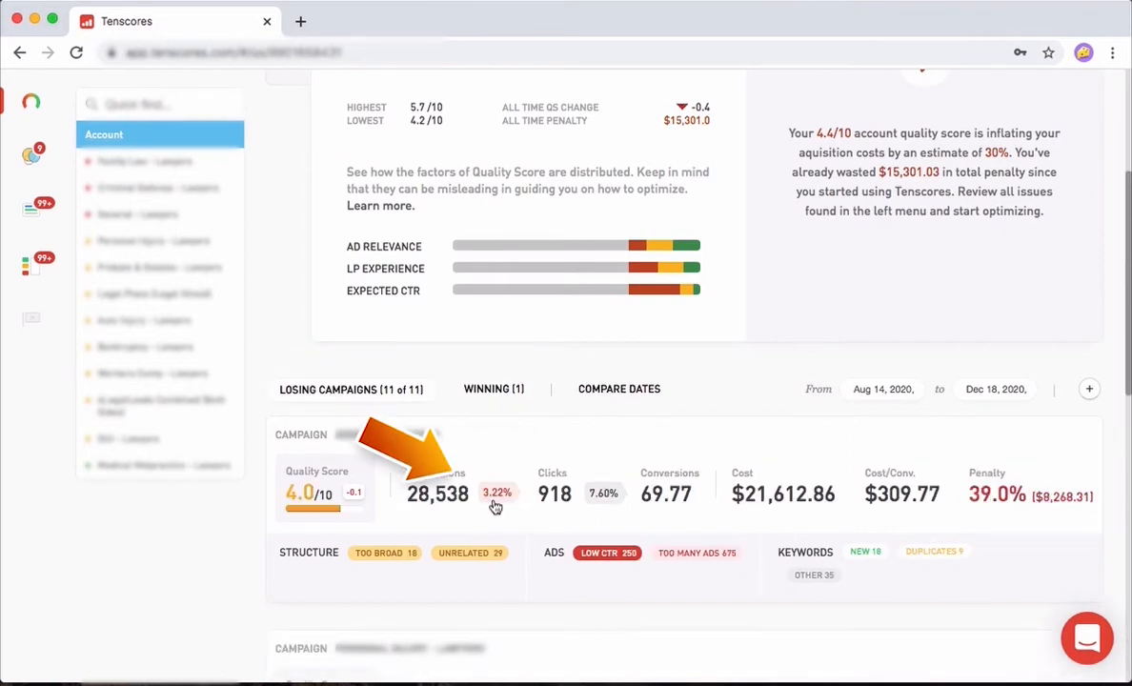
left_click(489, 391)
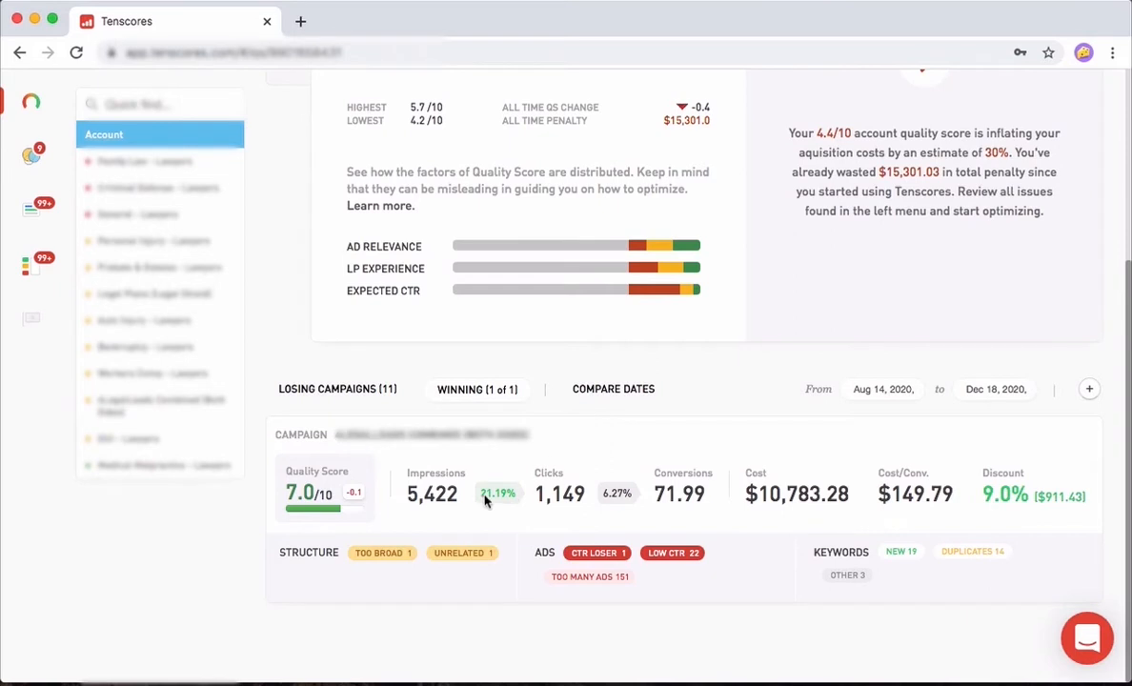
left_click(376, 392)
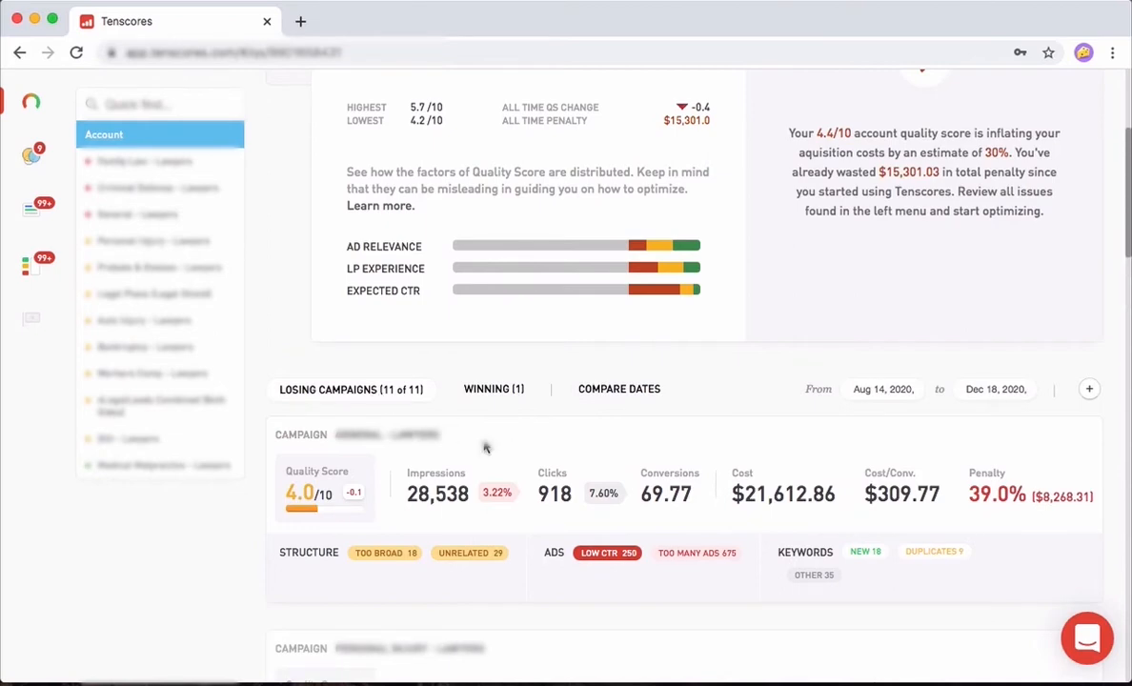
Review the account's score factors and check what the Too Broad and Unrelated structure flags mean on the first losing campaign
scroll(499, 412, "down", 2)
mouse_move(496, 412)
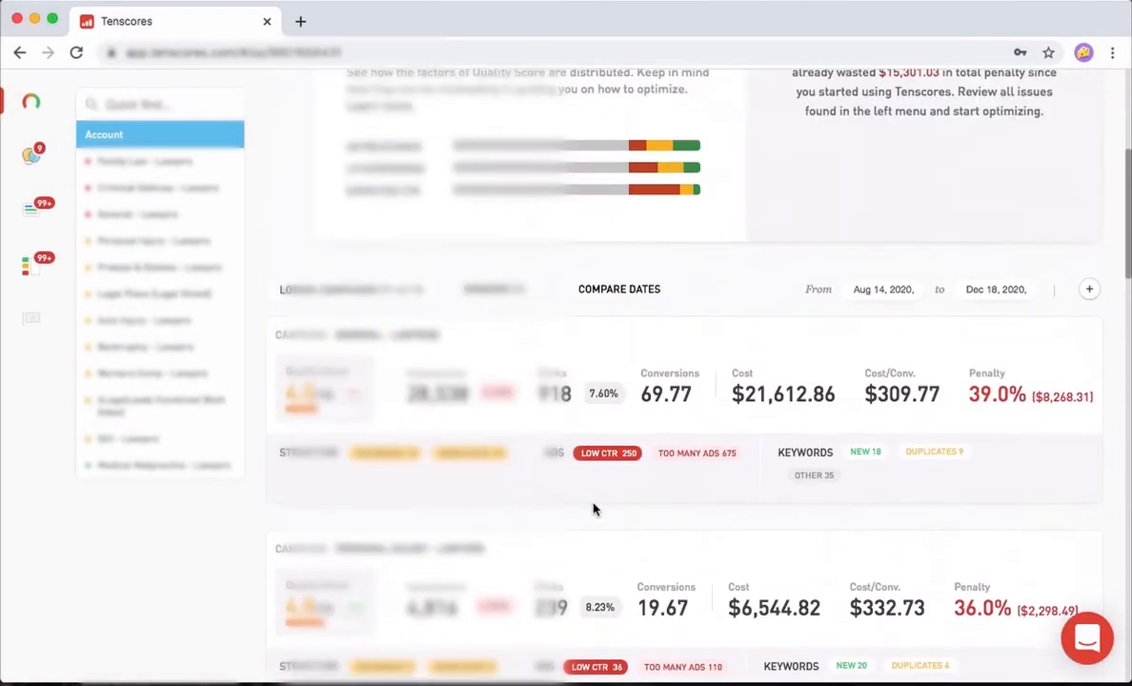
scroll(593, 508, "up", 2)
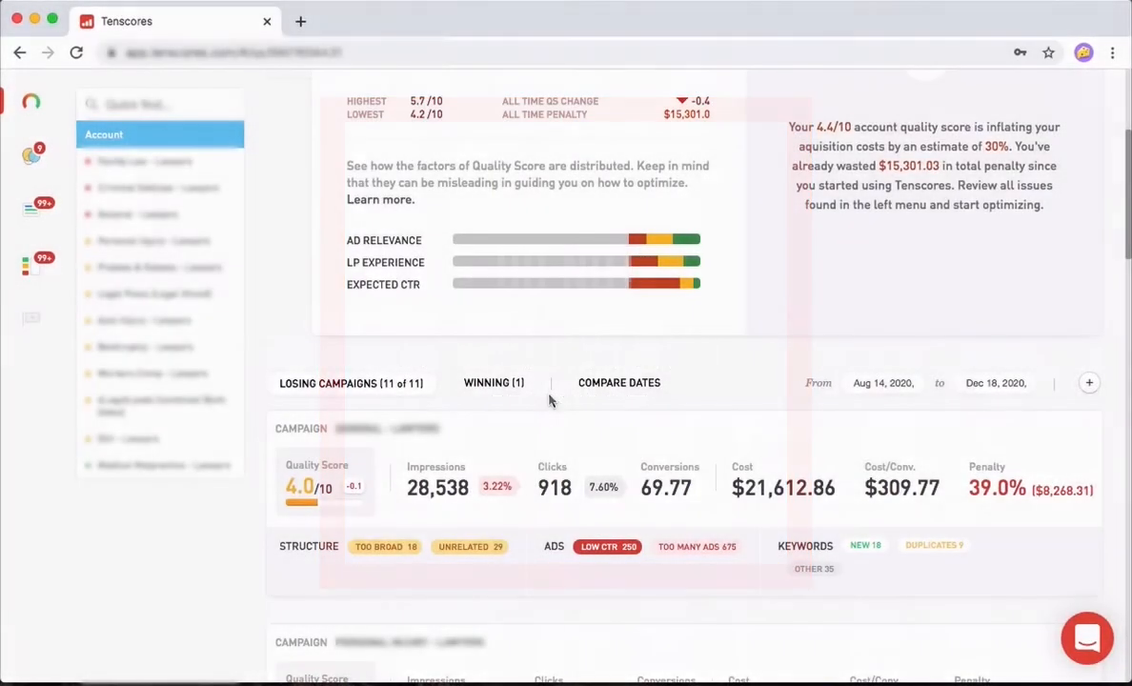
scroll(551, 402, "up", 1)
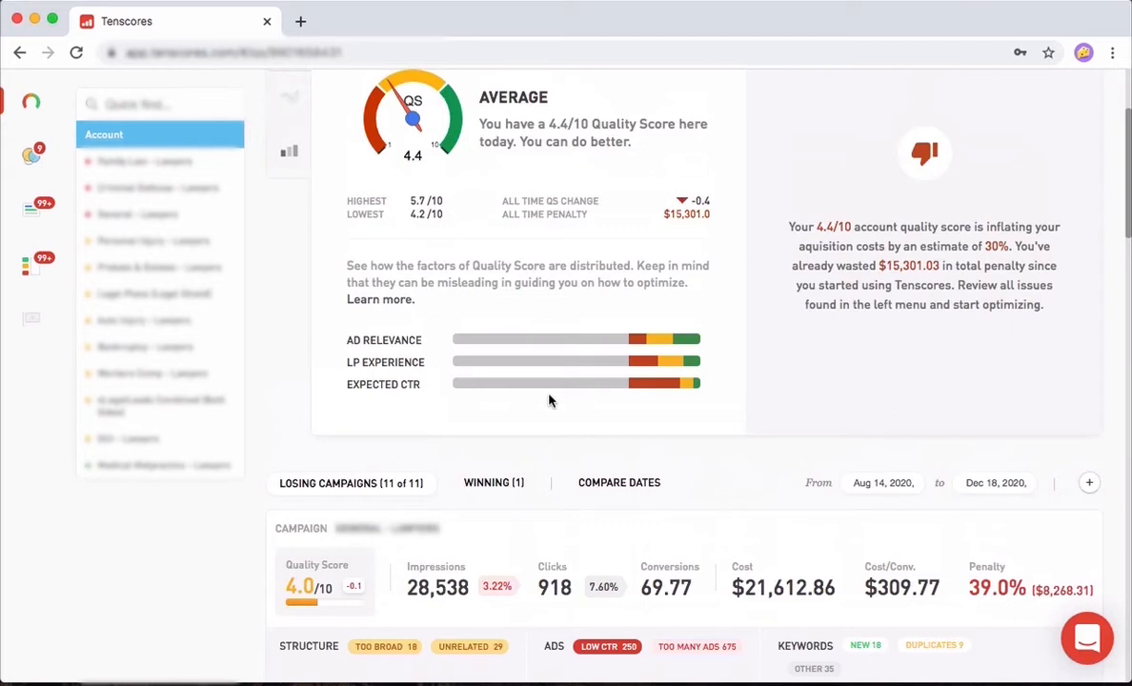
scroll(549, 400, "down", 2)
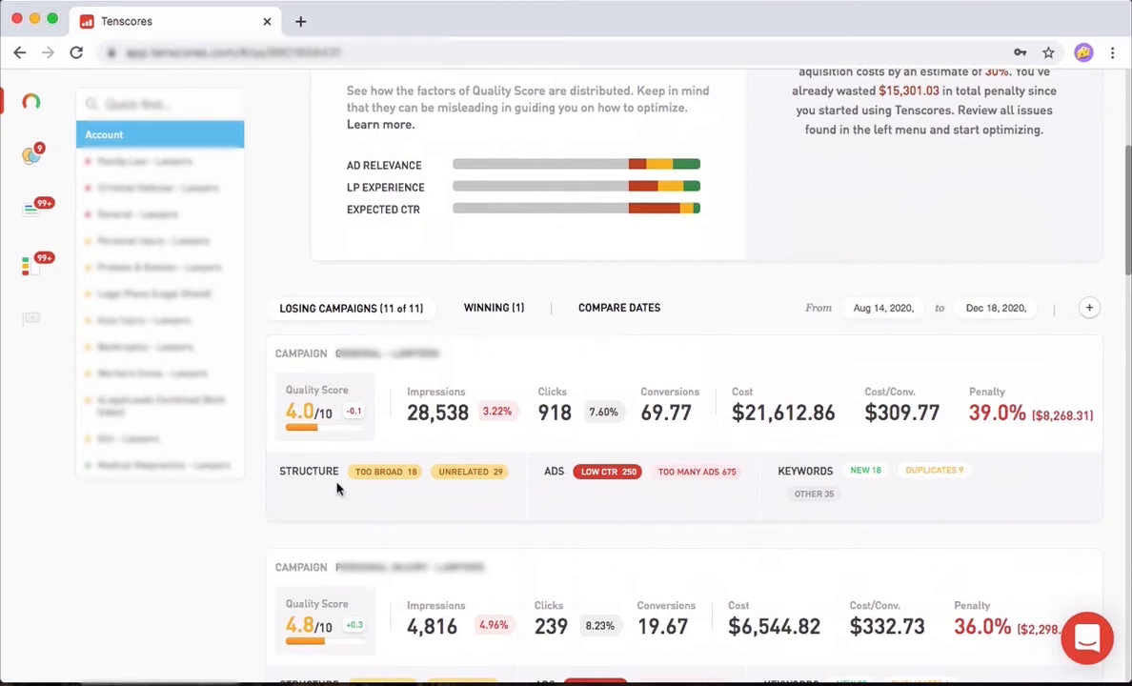
mouse_move(403, 476)
mouse_move(466, 478)
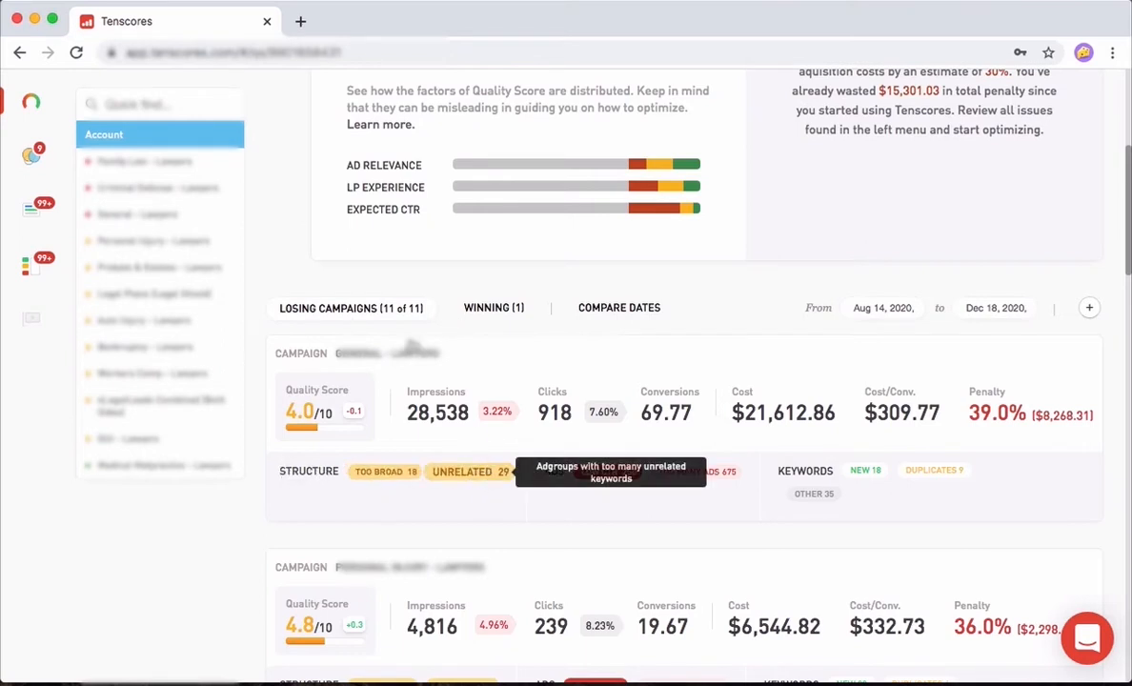
Open the first losing campaign and inspect its score factors and first losing ad groups
left_click(388, 355)
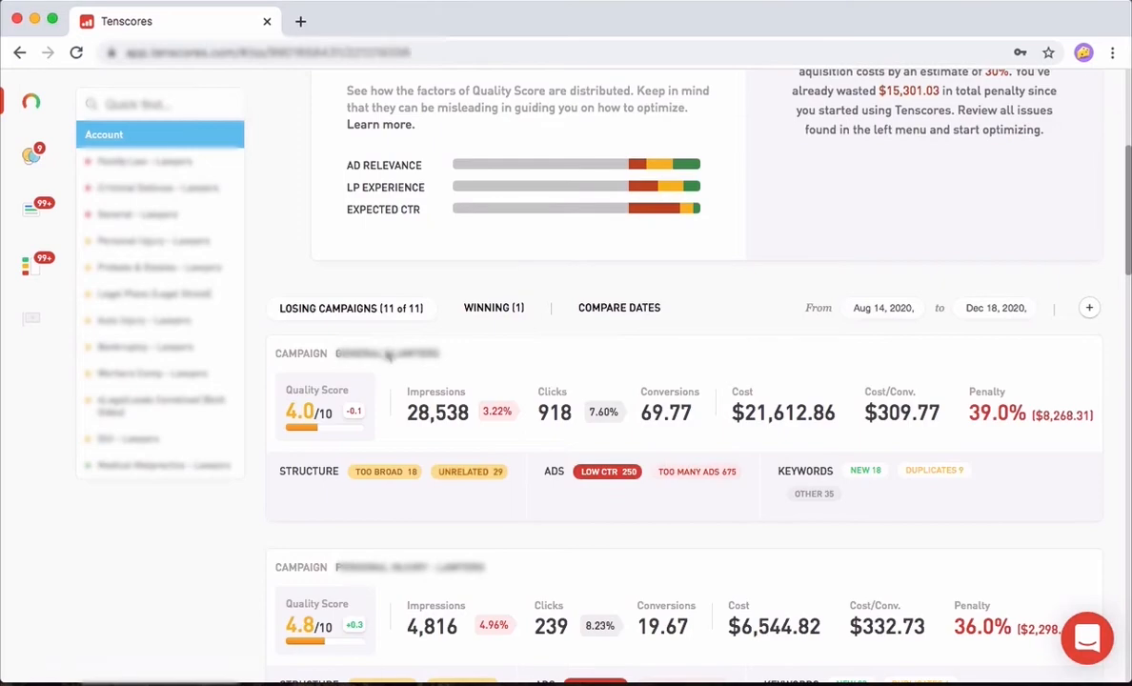
mouse_move(530, 464)
scroll(552, 553, "down", 3)
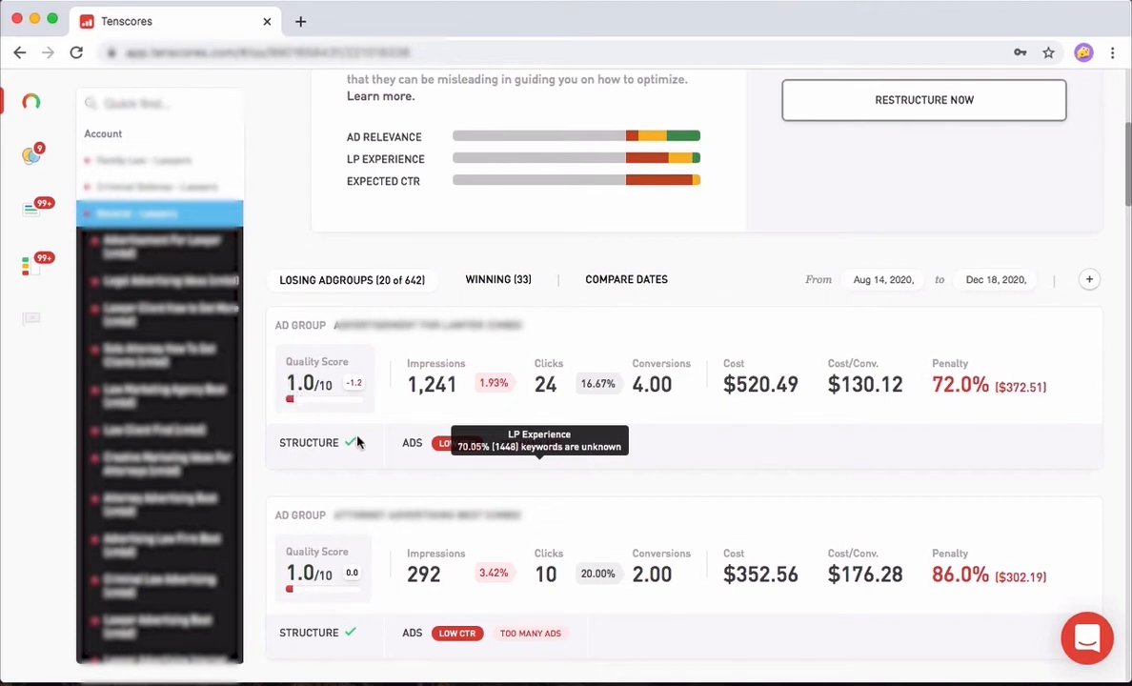
Compare the click-through rates of the campaign's winning ad groups with those of its losing ad groups
scroll(476, 347, "up", 2)
left_click(505, 348)
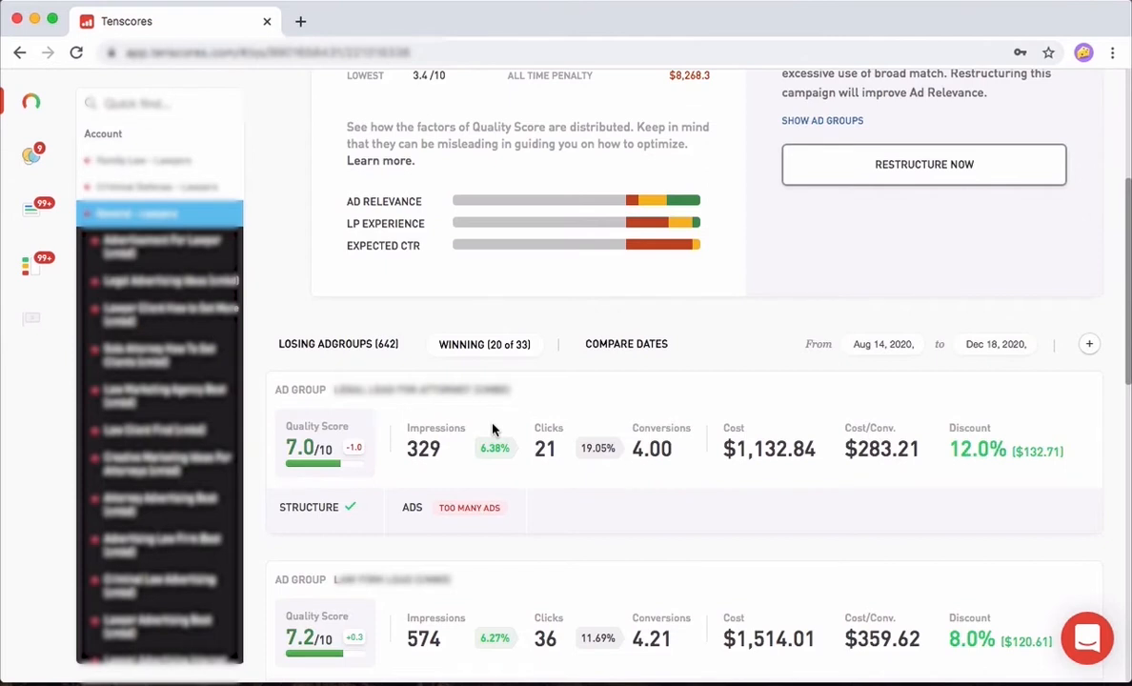
scroll(492, 430, "down", 1)
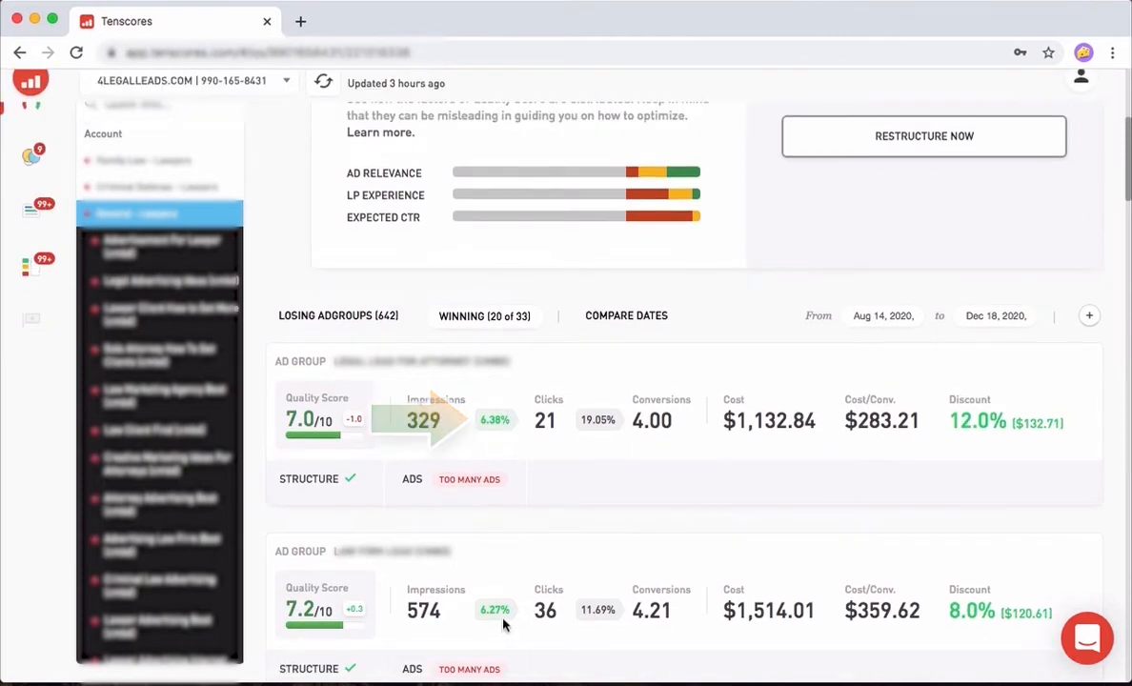
left_click(349, 322)
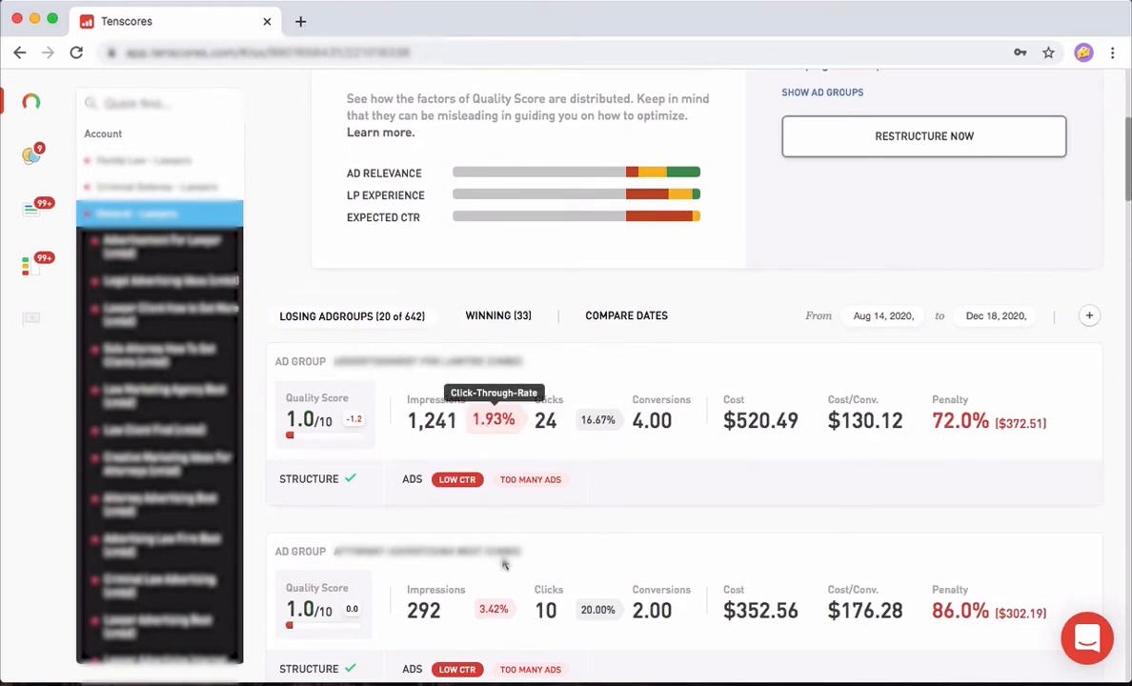
Examine the click-through rates and penalties of further losing ad groups, and read the campaign's structure assessment
scroll(504, 565, "down", 5)
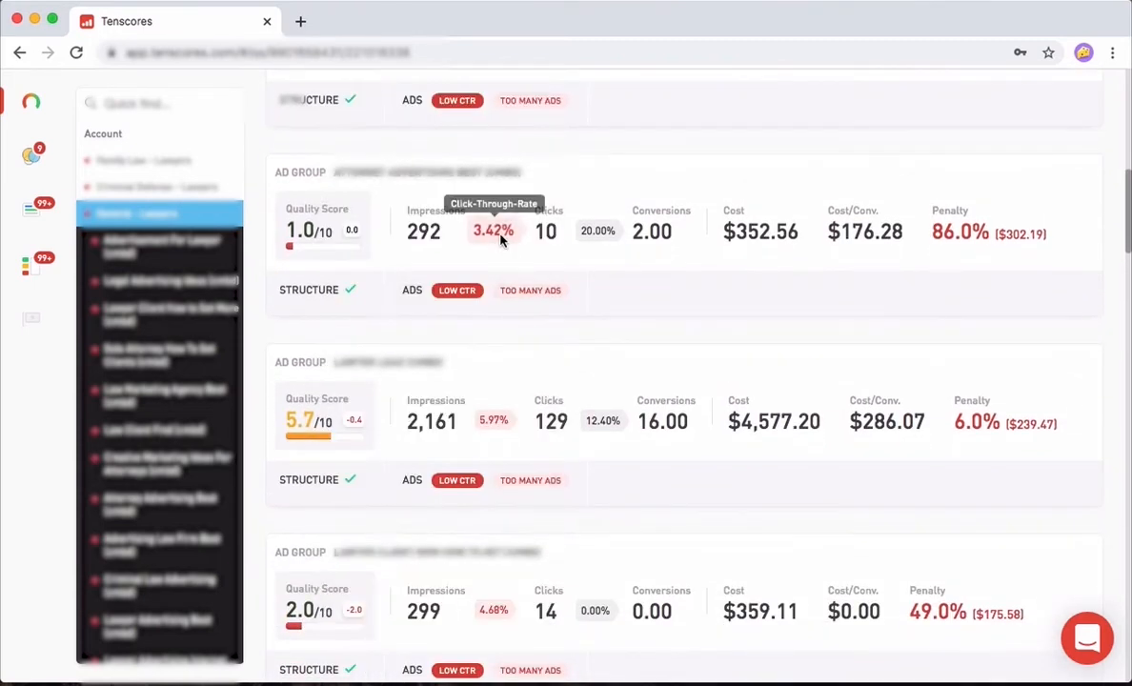
scroll(506, 427, "down", 2)
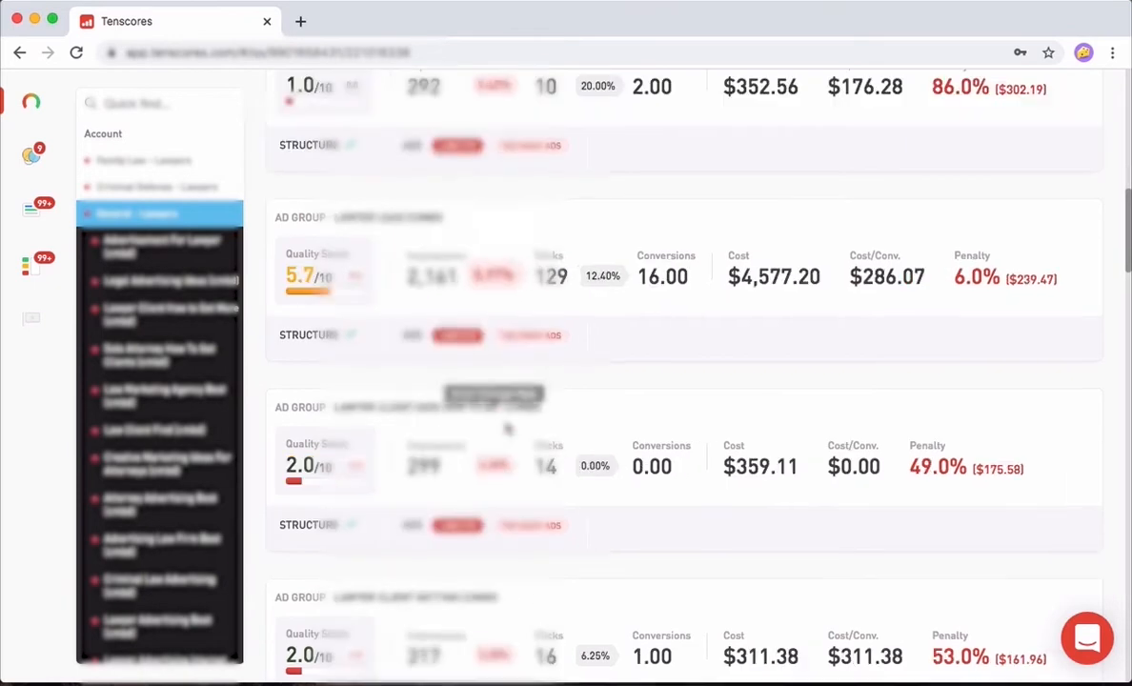
scroll(507, 427, "down", 5)
scroll(506, 429, "up", 10)
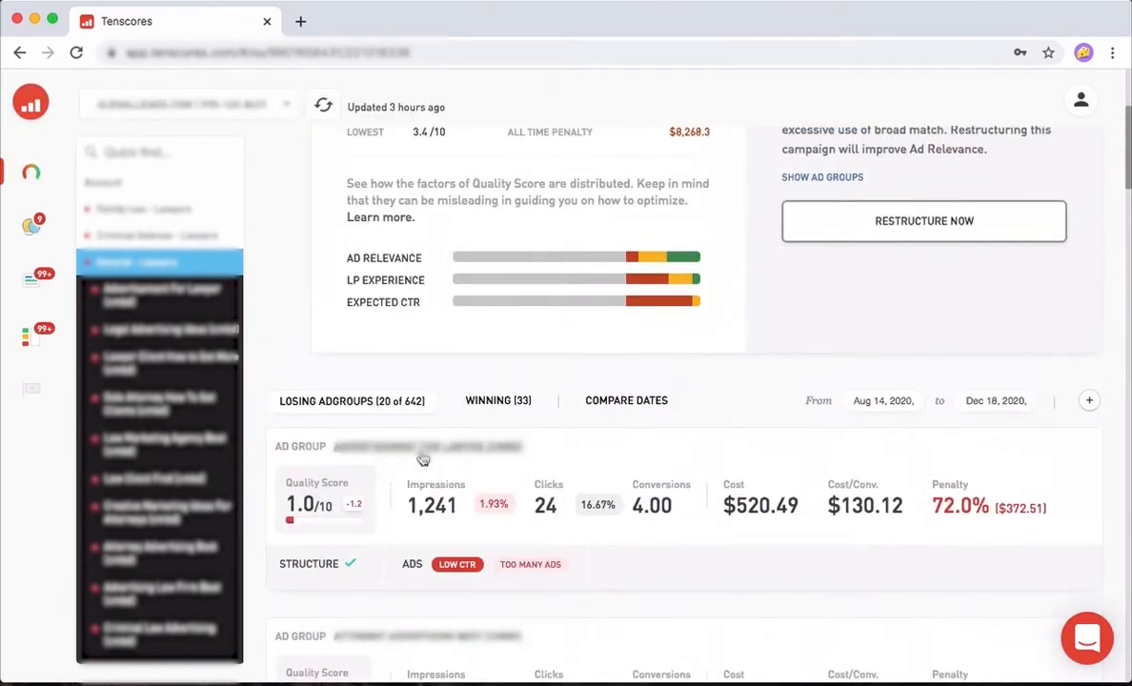
scroll(725, 523, "up", 3)
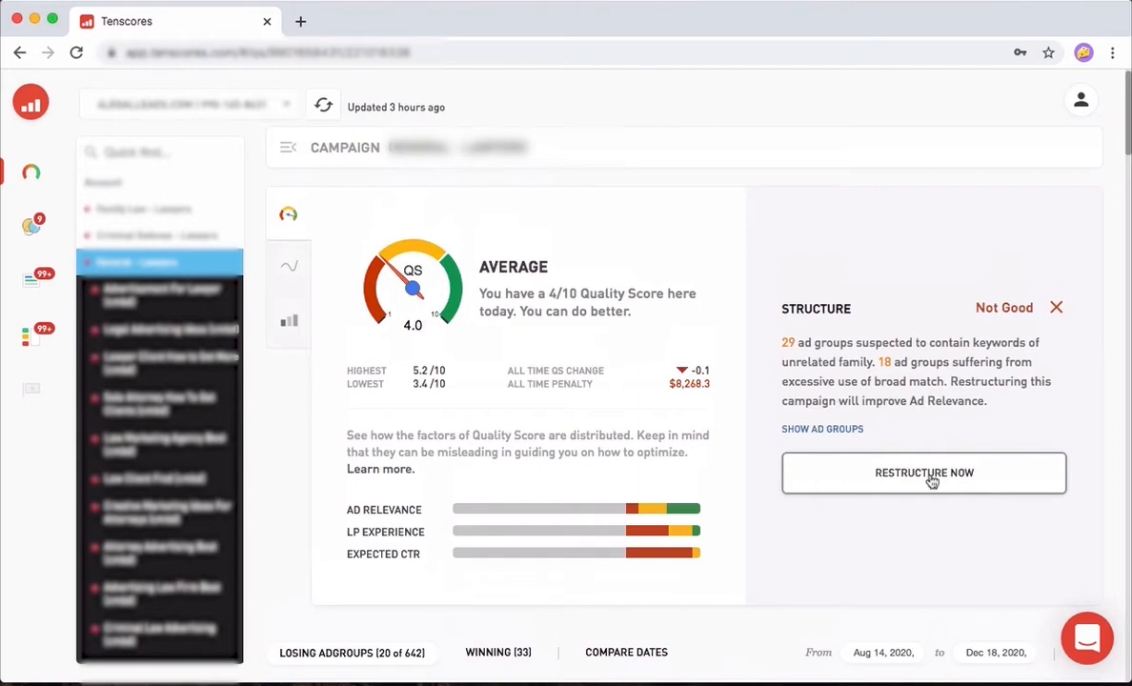
Open the campaign's first losing ad group and review its score factors, structure and ad CTR assessments, and losing keywords
scroll(743, 200, "down", 3)
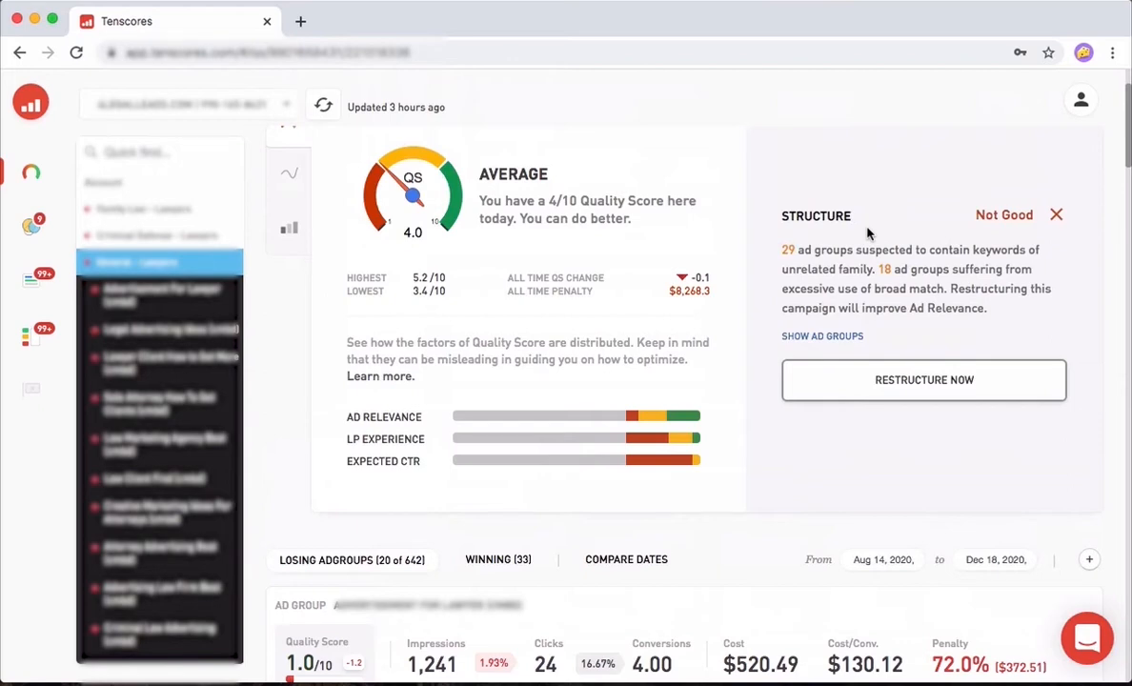
scroll(826, 484, "up", 1)
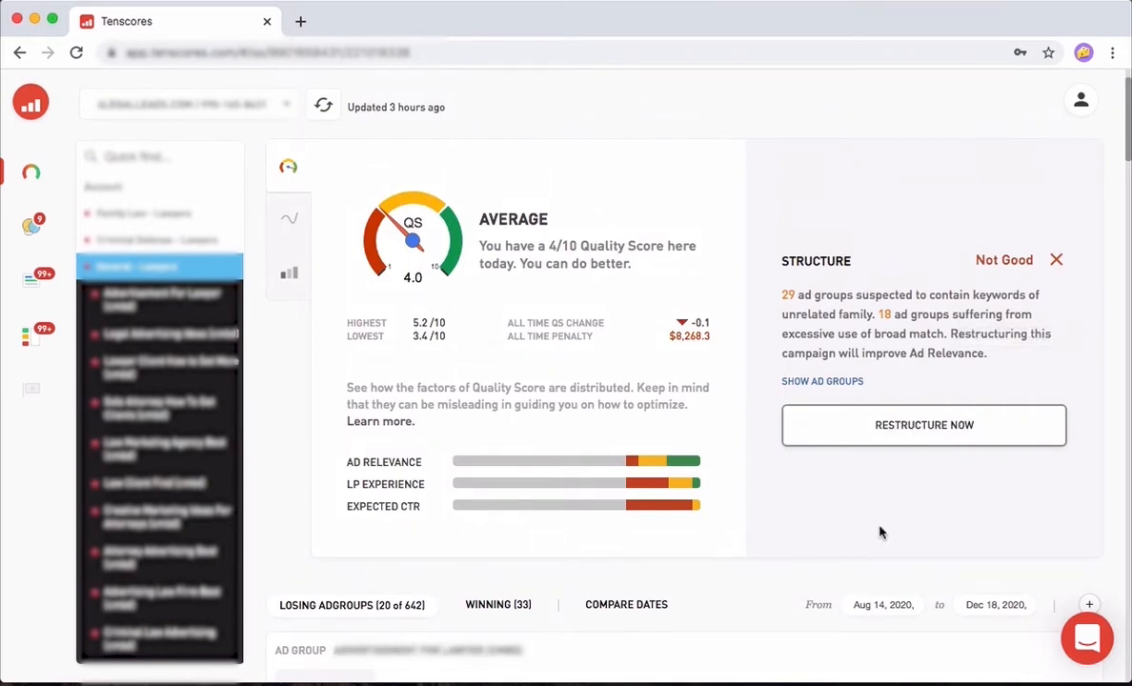
scroll(880, 533, "down", 3)
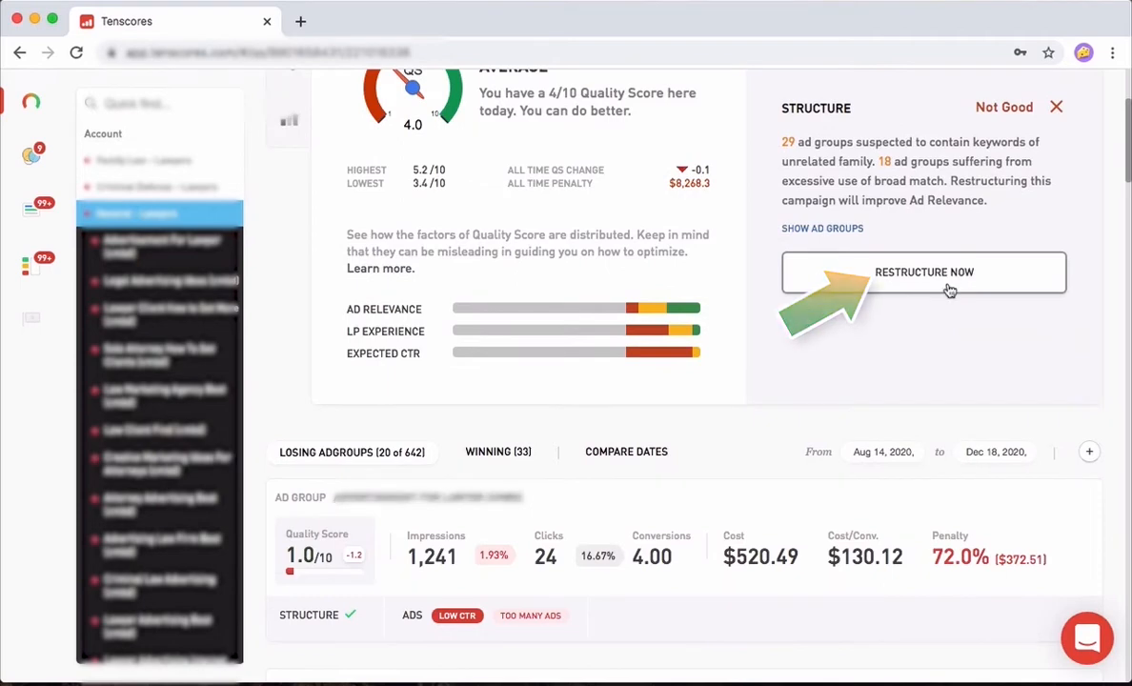
scroll(867, 380, "up", 1)
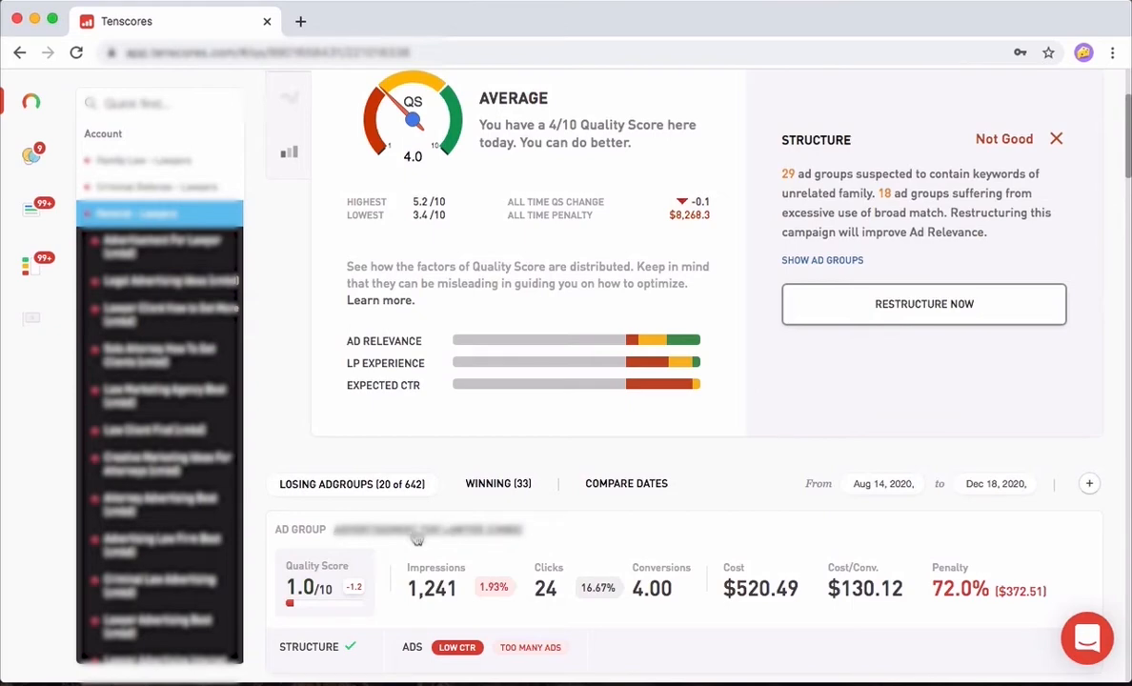
left_click(417, 539)
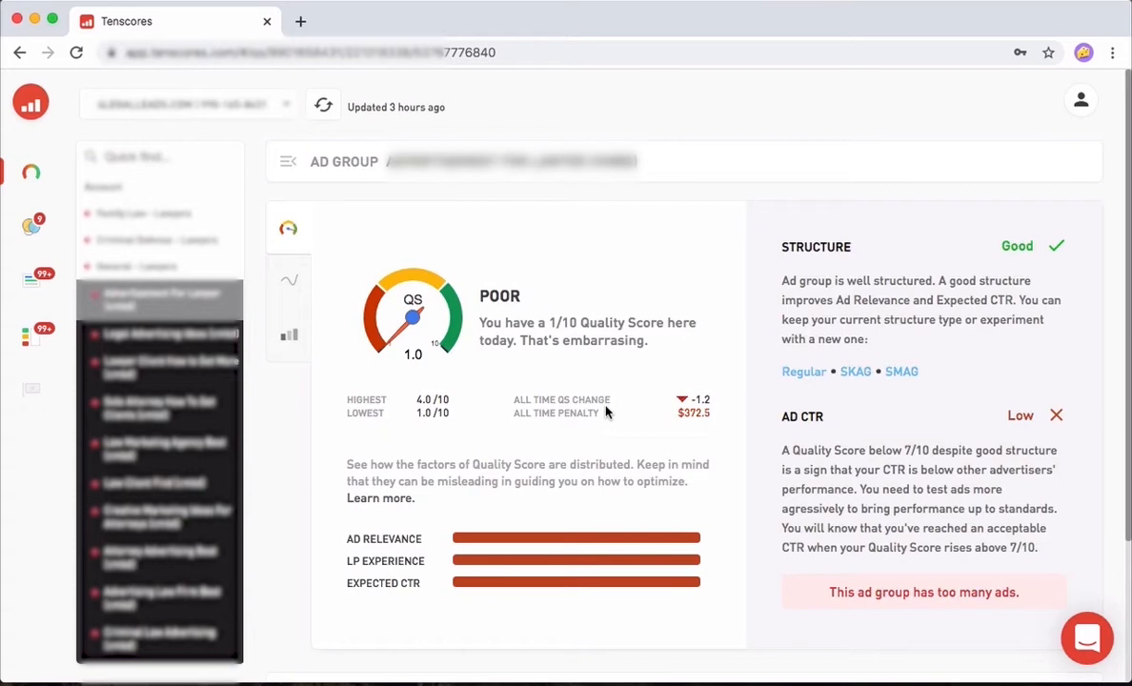
scroll(607, 412, "down", 10)
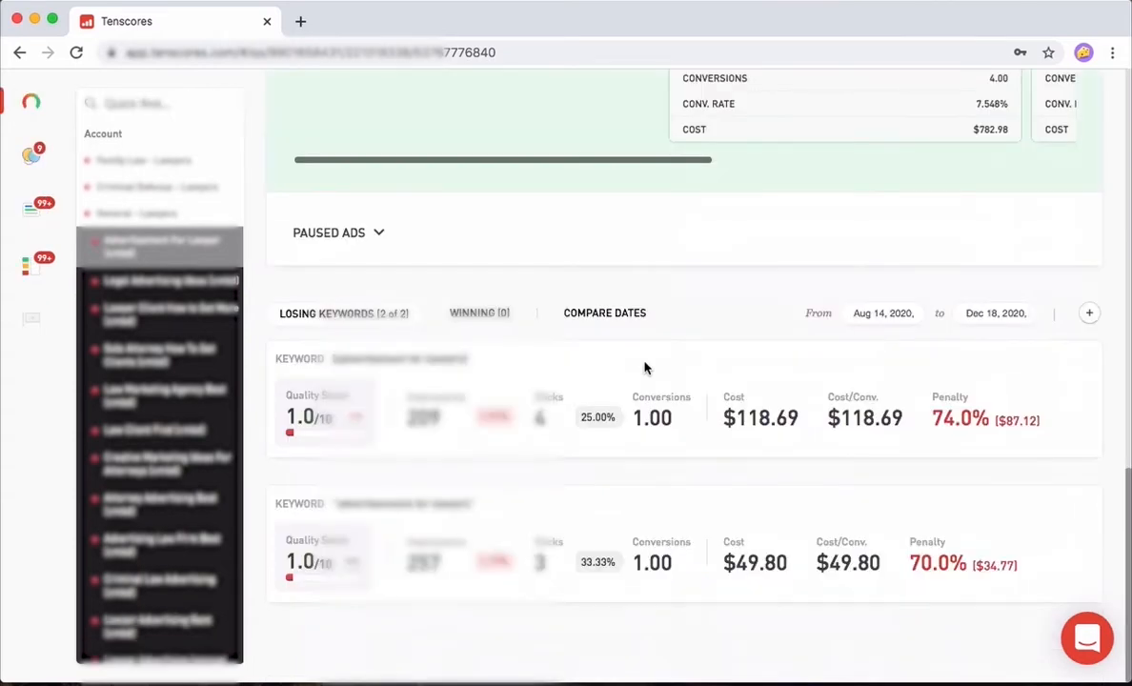
scroll(644, 367, "up", 2)
scroll(644, 367, "down", 2)
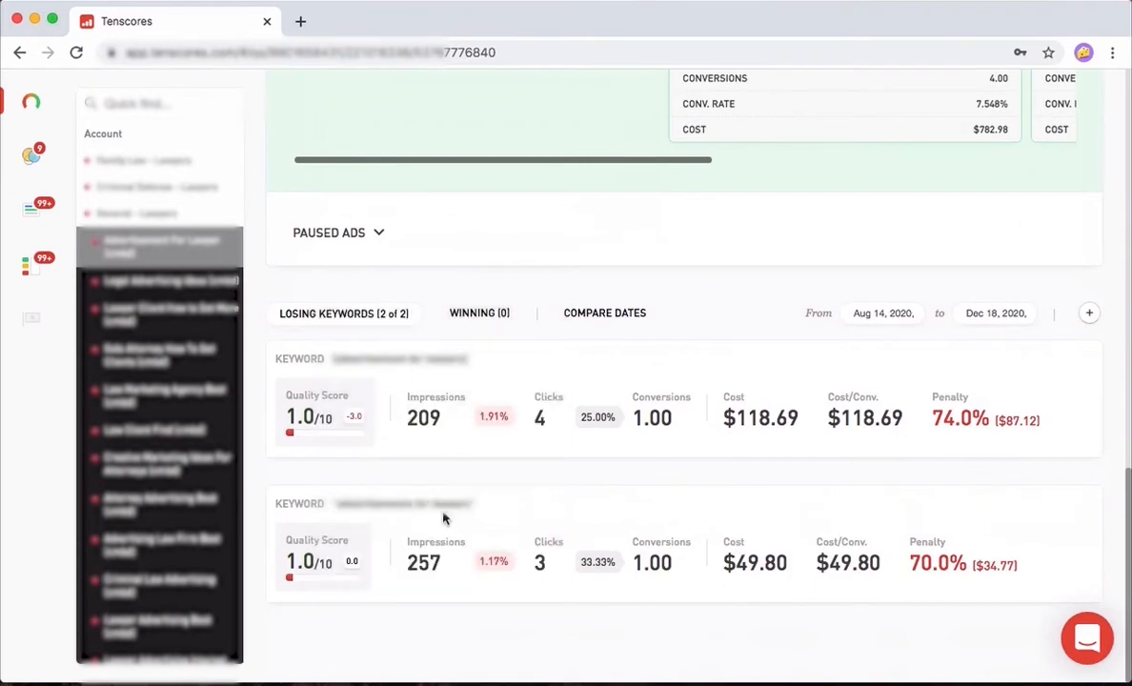
scroll(626, 406, "up", 3)
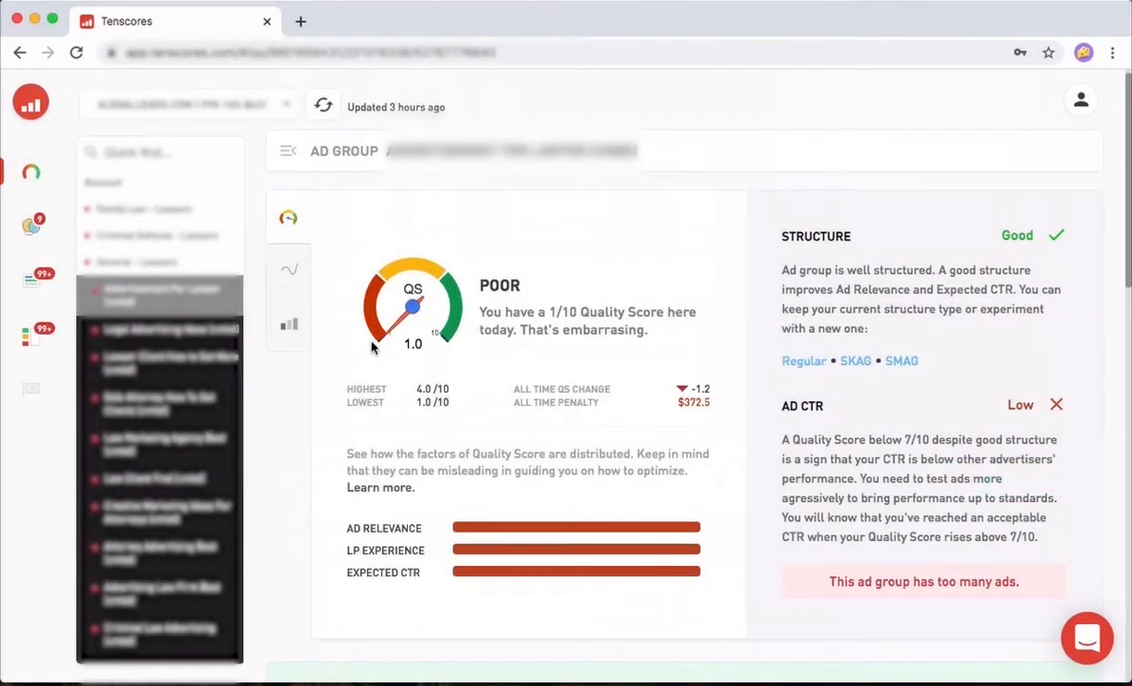
scroll(400, 381, "down", 1)
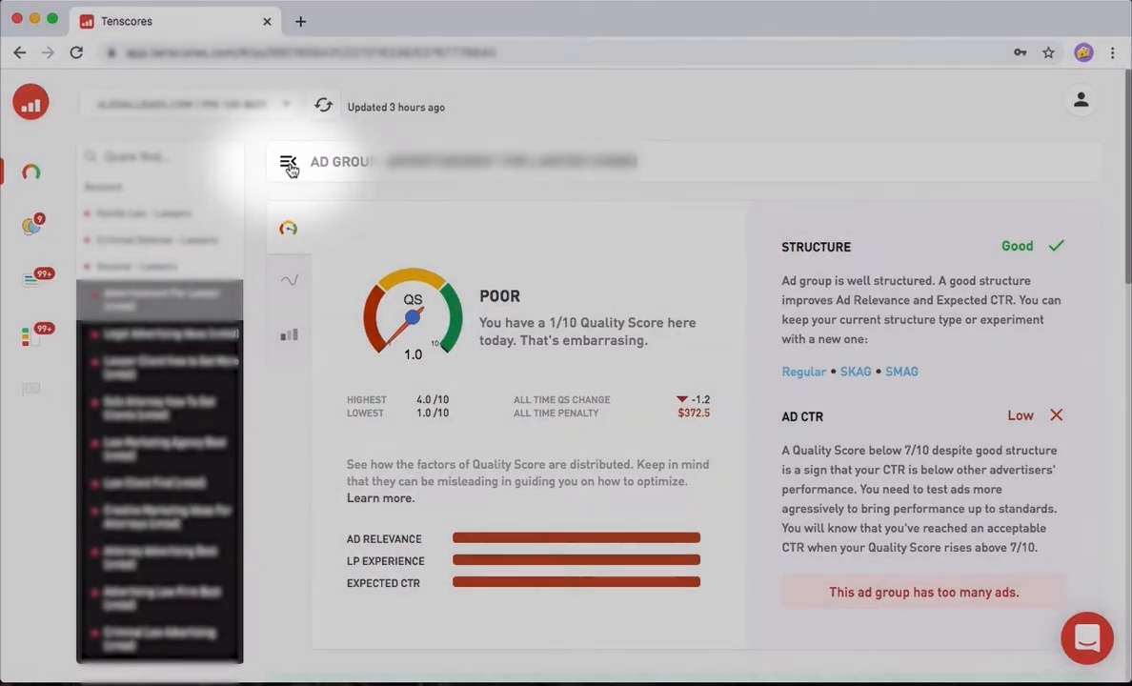
Return to the parent campaign and start restructuring it with regular ad groups, continuing to the ad group preview
left_click(289, 165)
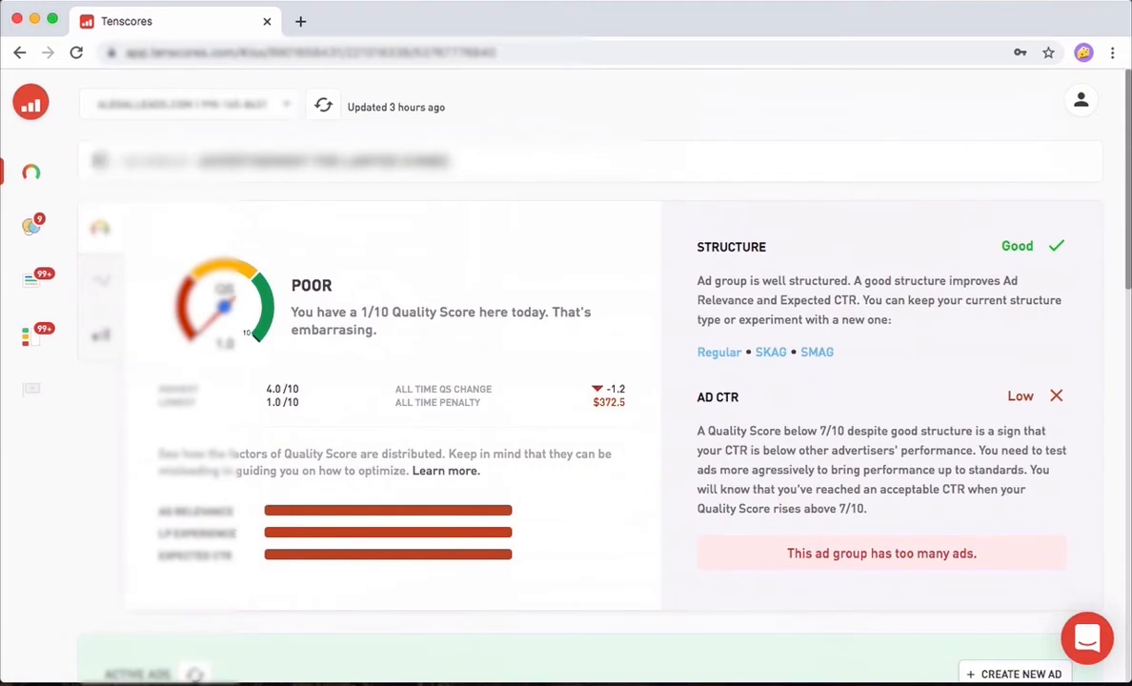
left_click(101, 163)
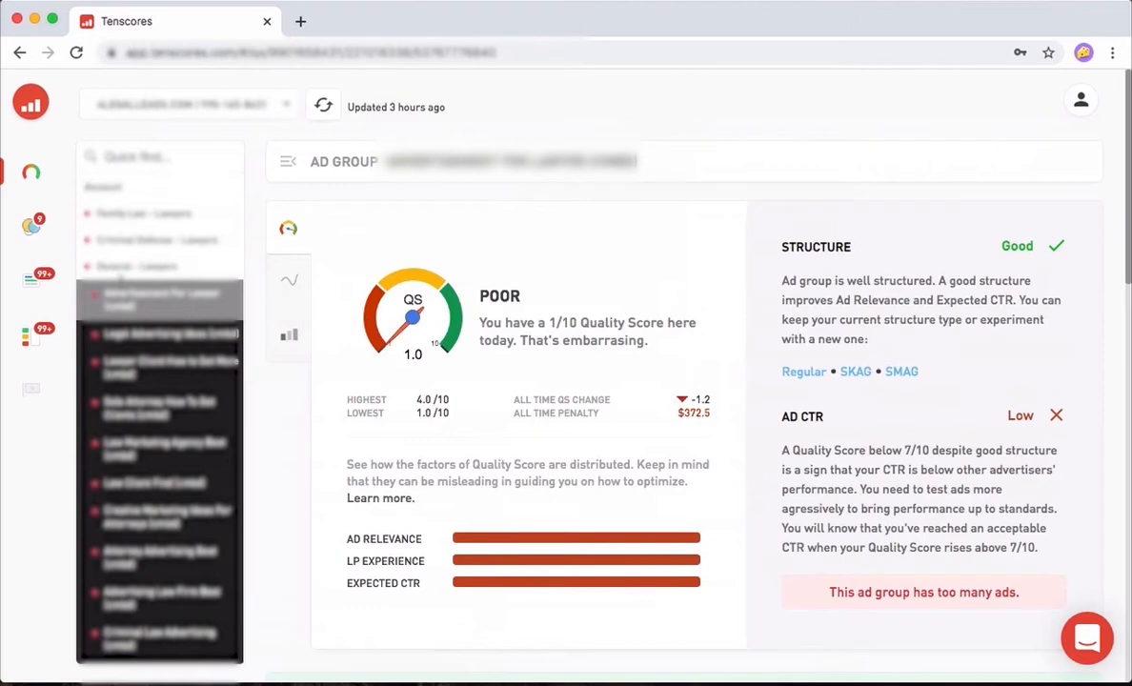
left_click(121, 268)
scroll(748, 472, "down", 3)
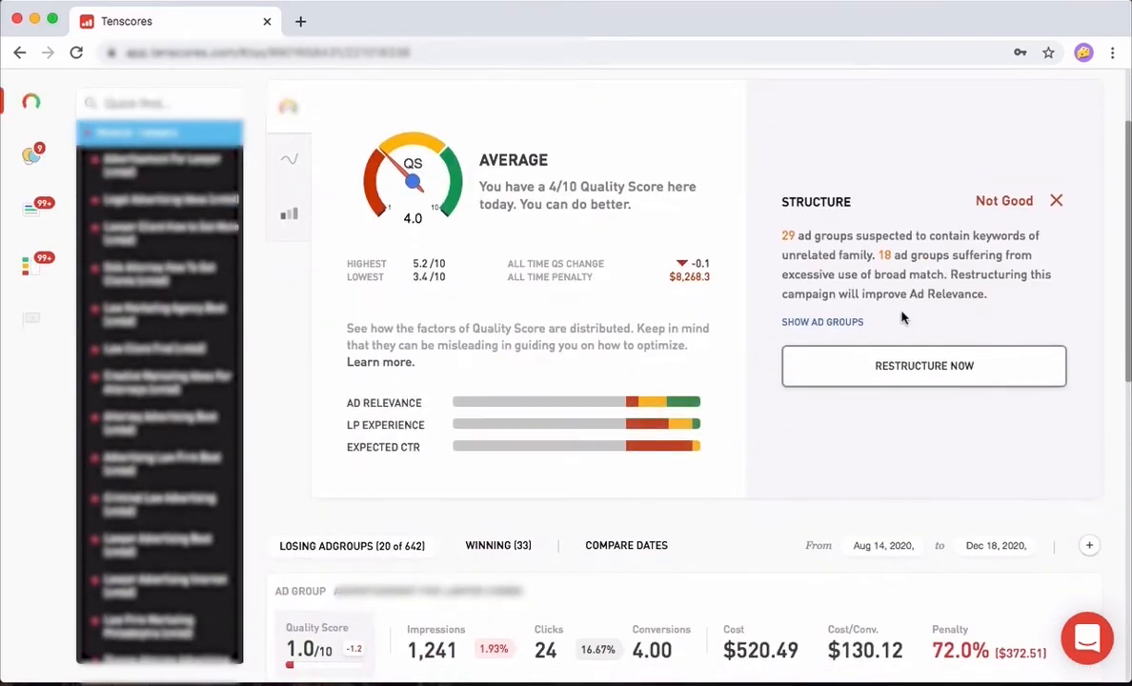
left_click(949, 370)
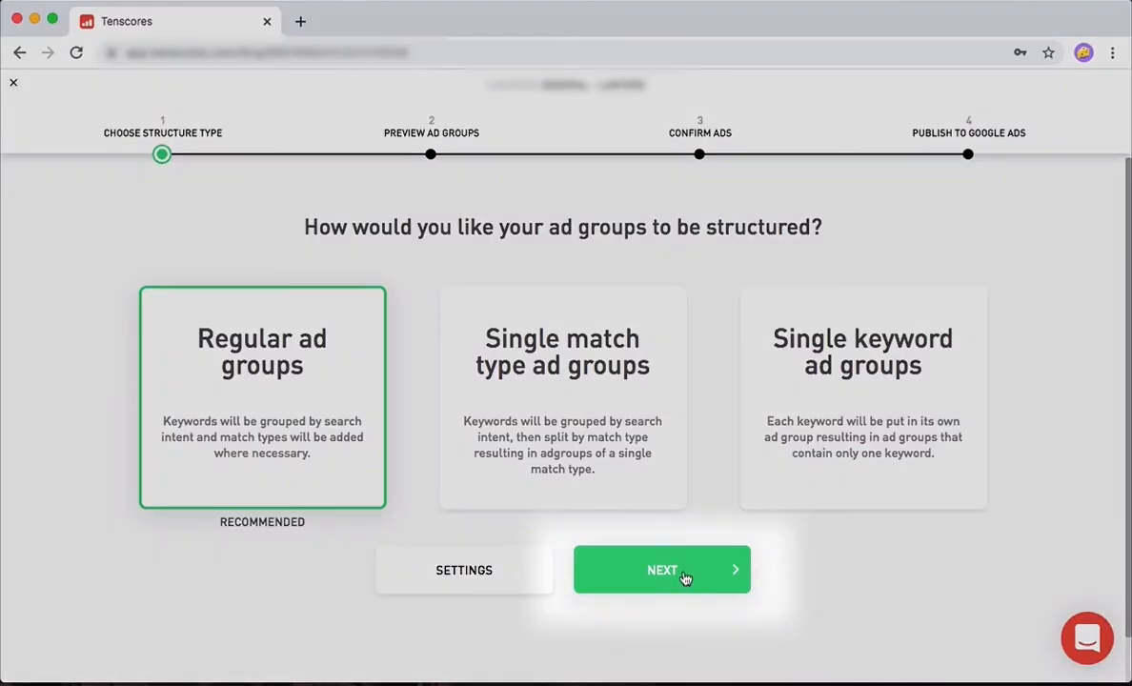
left_click(684, 577)
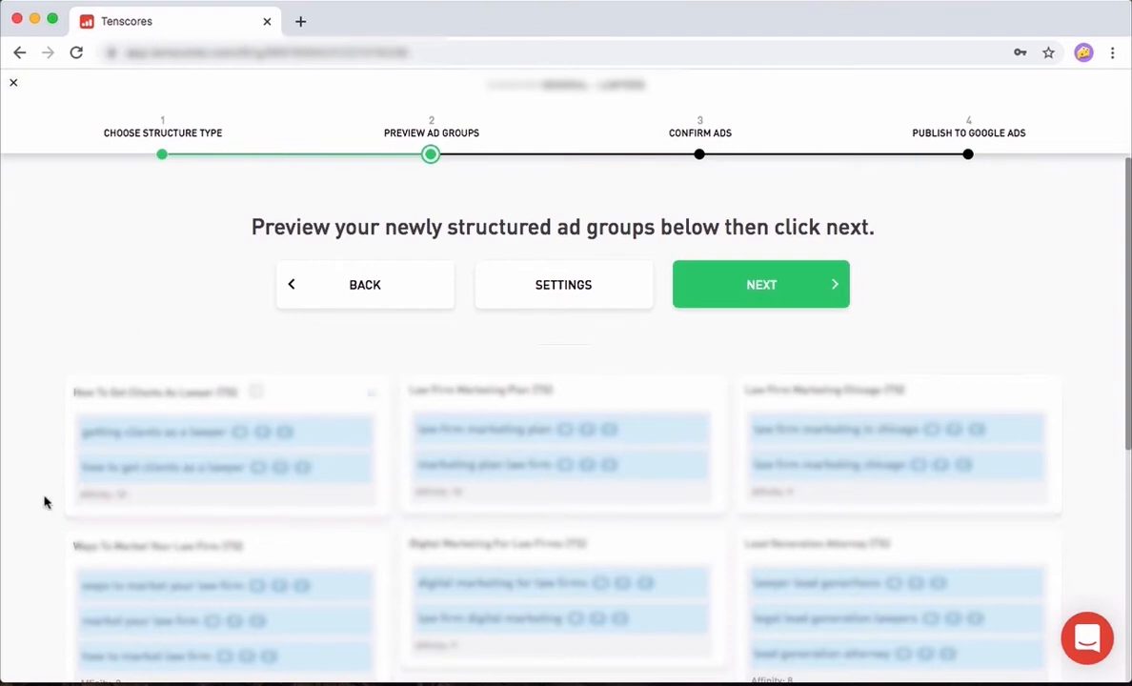
Examine how keywords, match types and affinity are grouped in the previewed regular ad groups
scroll(43, 501, "down", 2)
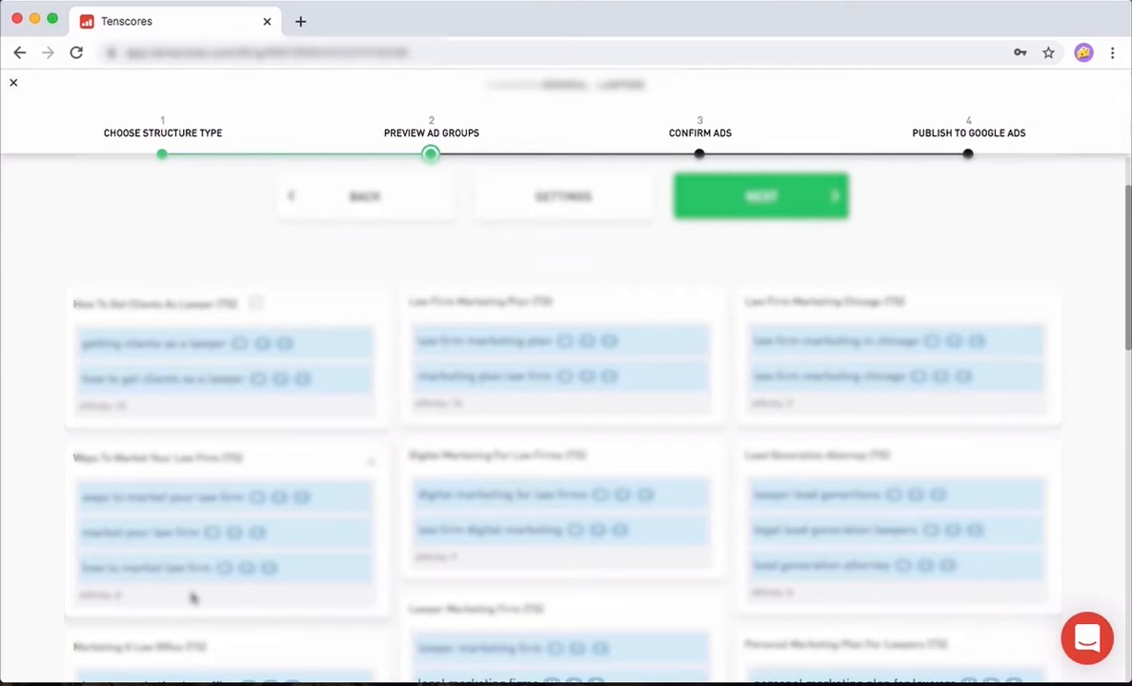
scroll(192, 598, "down", 3)
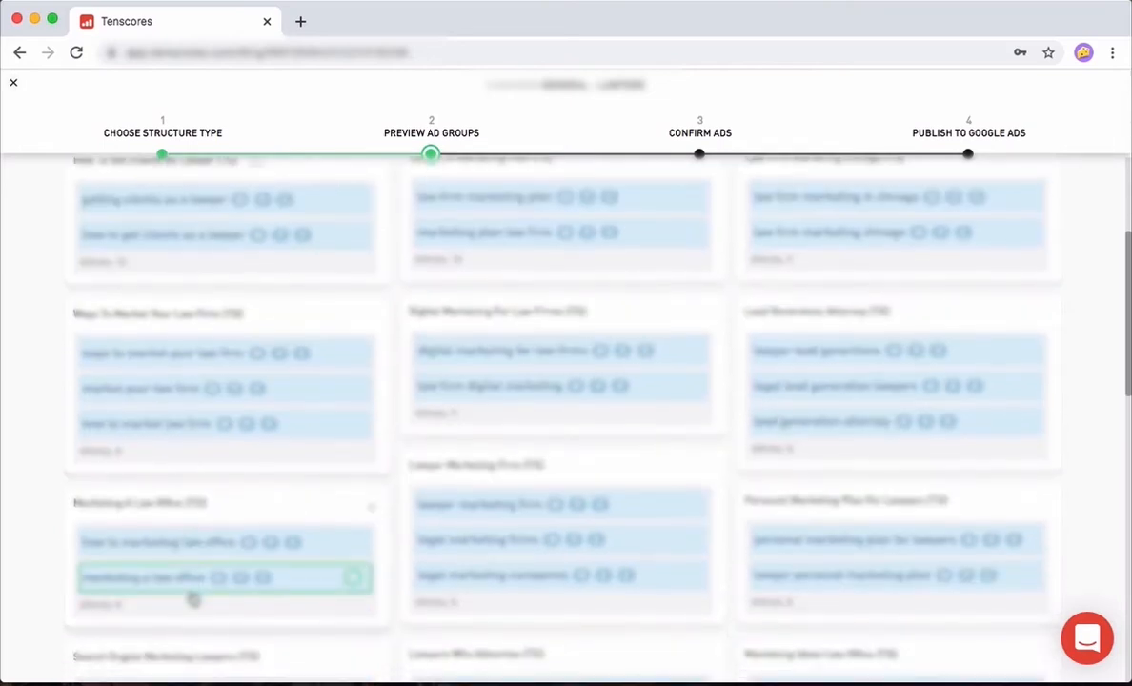
scroll(193, 598, "down", 5)
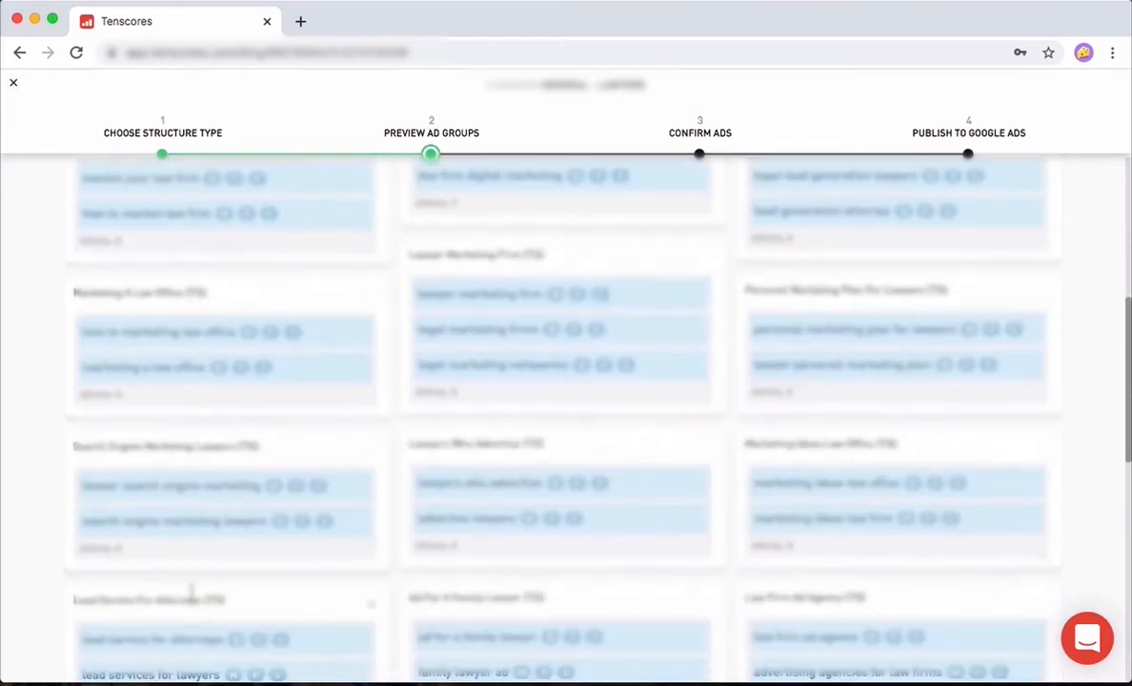
scroll(195, 572, "up", 5)
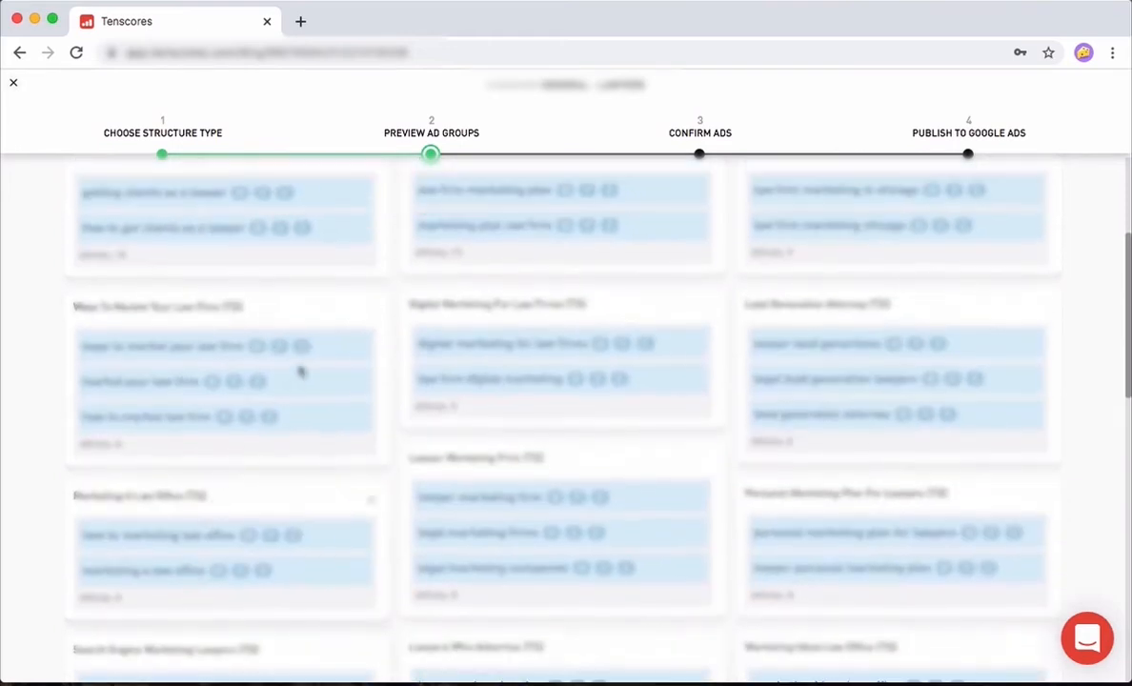
scroll(301, 372, "up", 3)
scroll(302, 372, "up", 3)
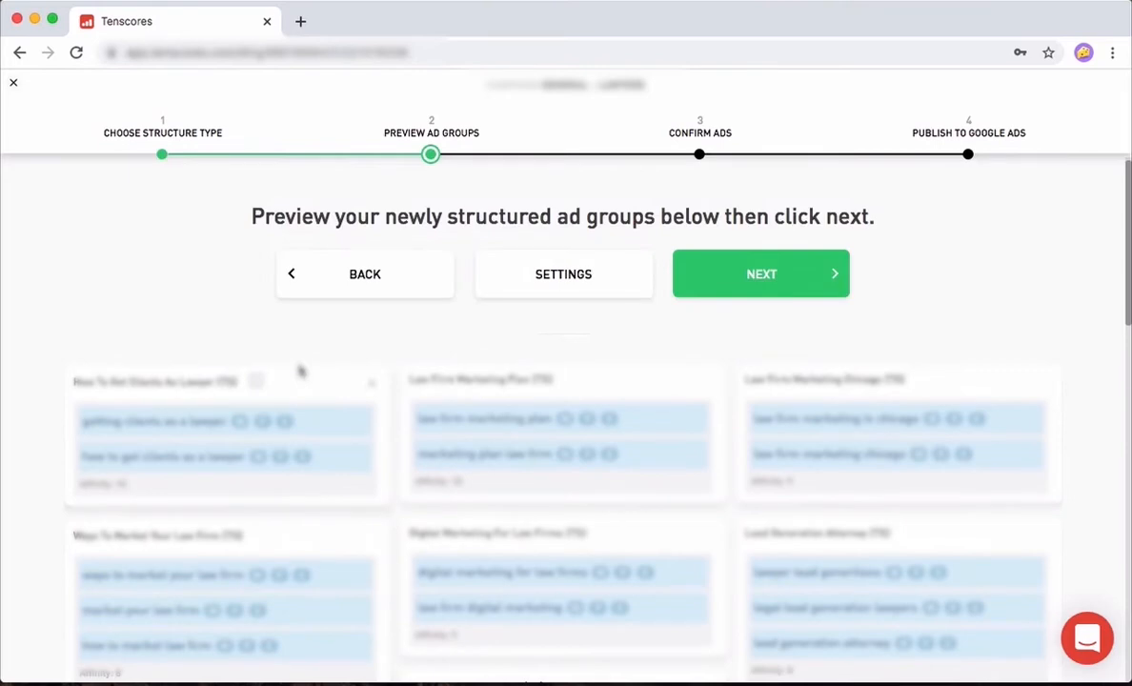
scroll(302, 372, "down", 1)
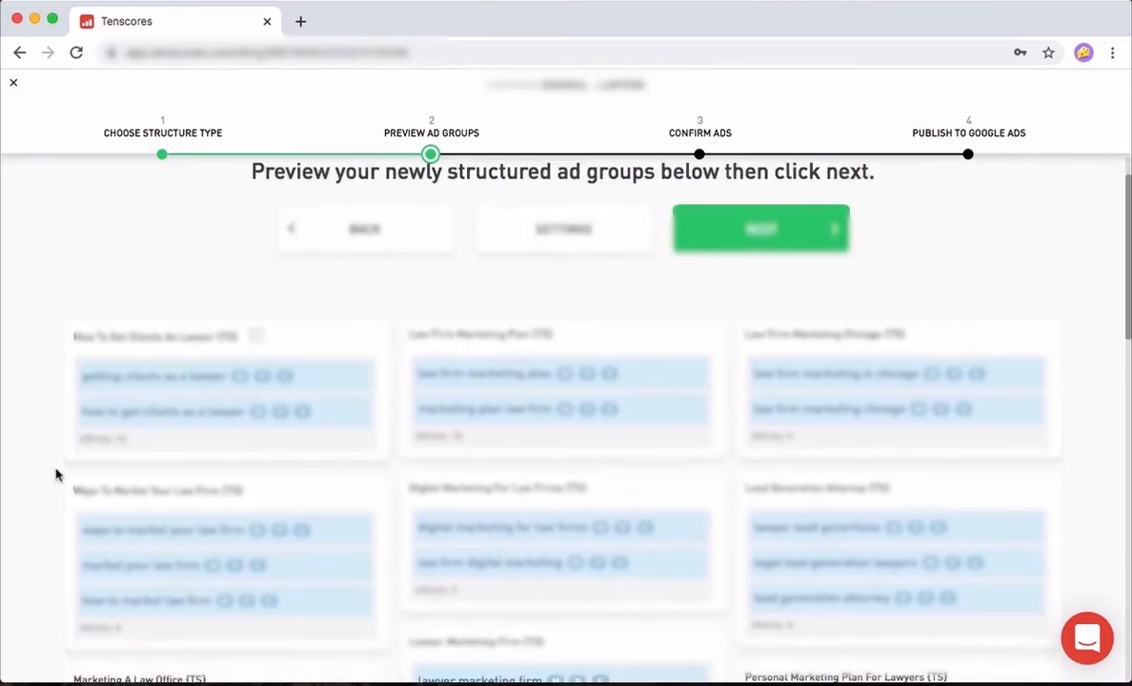
scroll(55, 473, "down", 2)
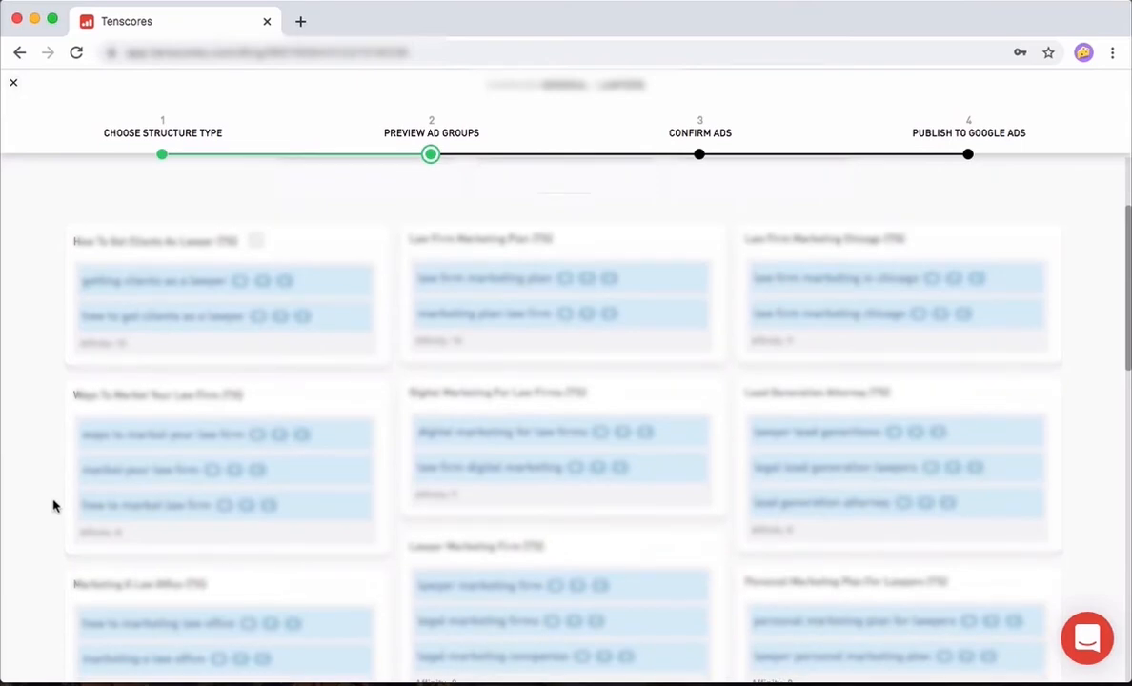
scroll(53, 506, "up", 3)
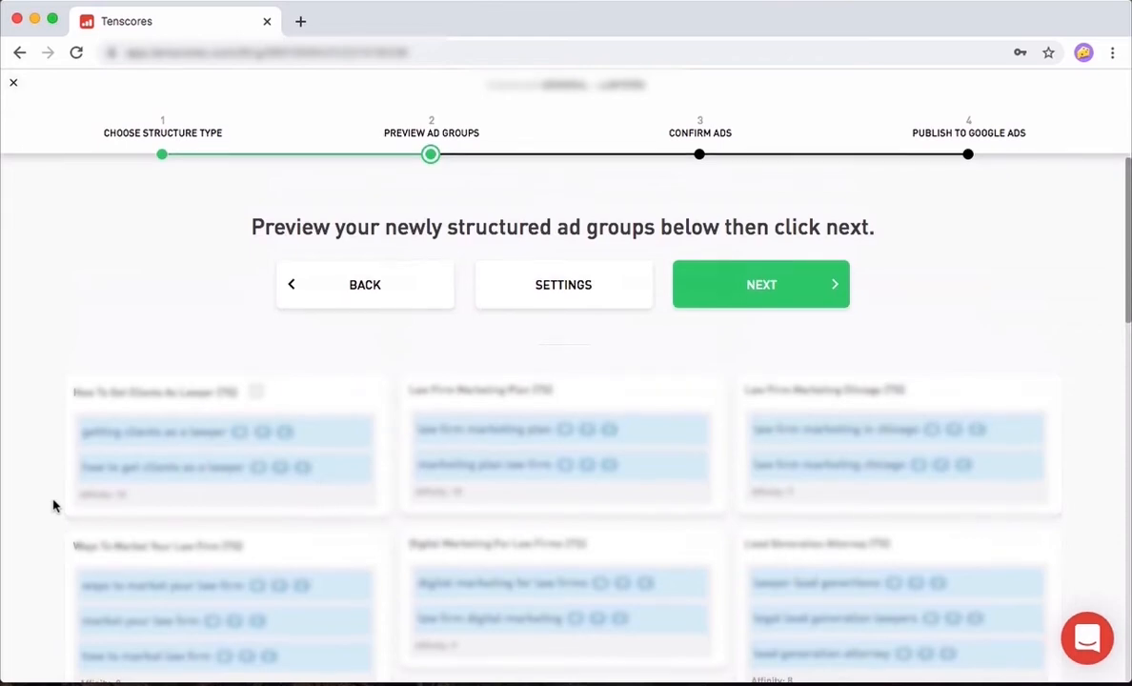
scroll(53, 506, "down", 1)
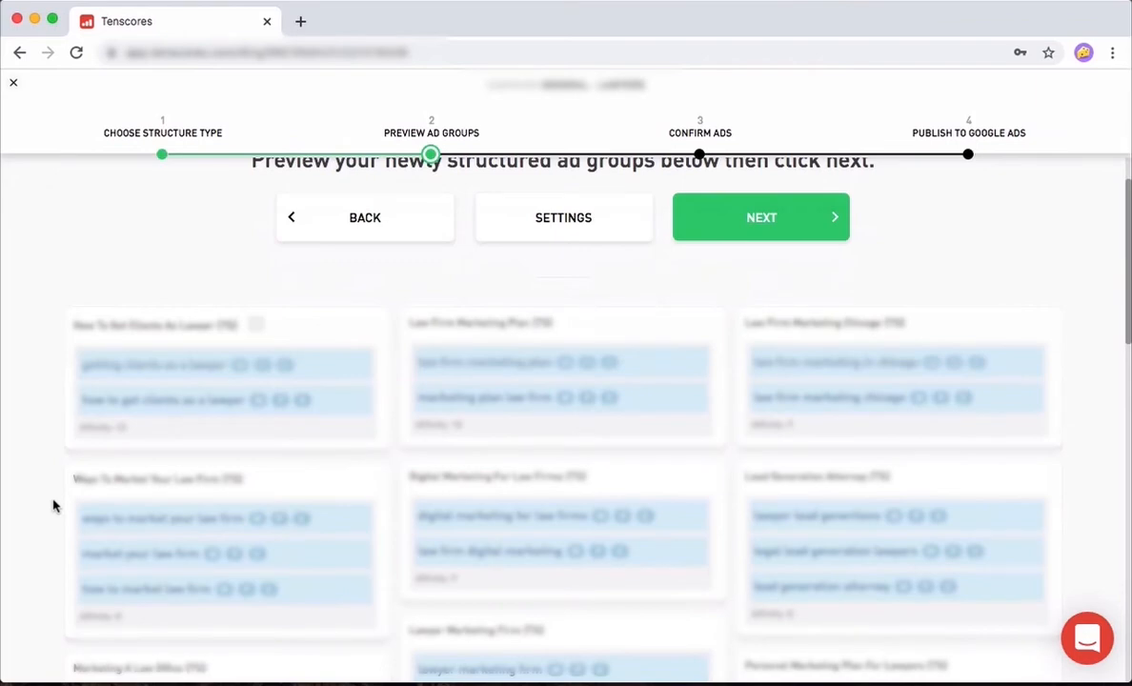
scroll(53, 506, "up", 1)
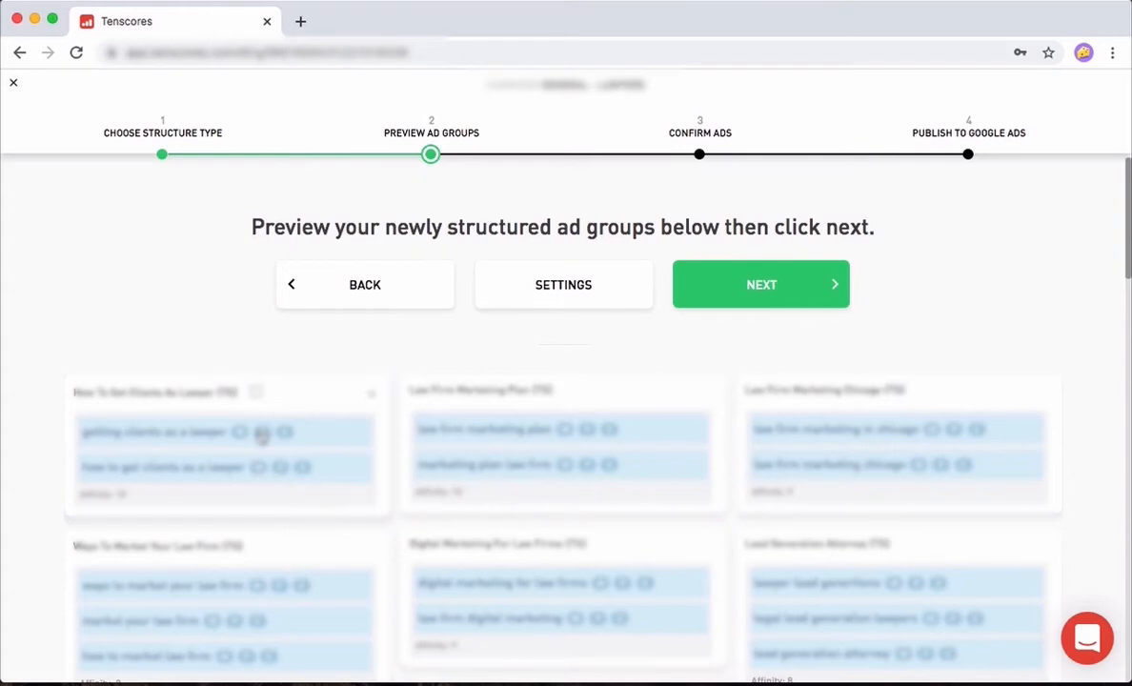
Remove the phrase match type from all ad groups and apply the prefix "TS -" with no suffix to their names
left_click(564, 288)
left_click(439, 439)
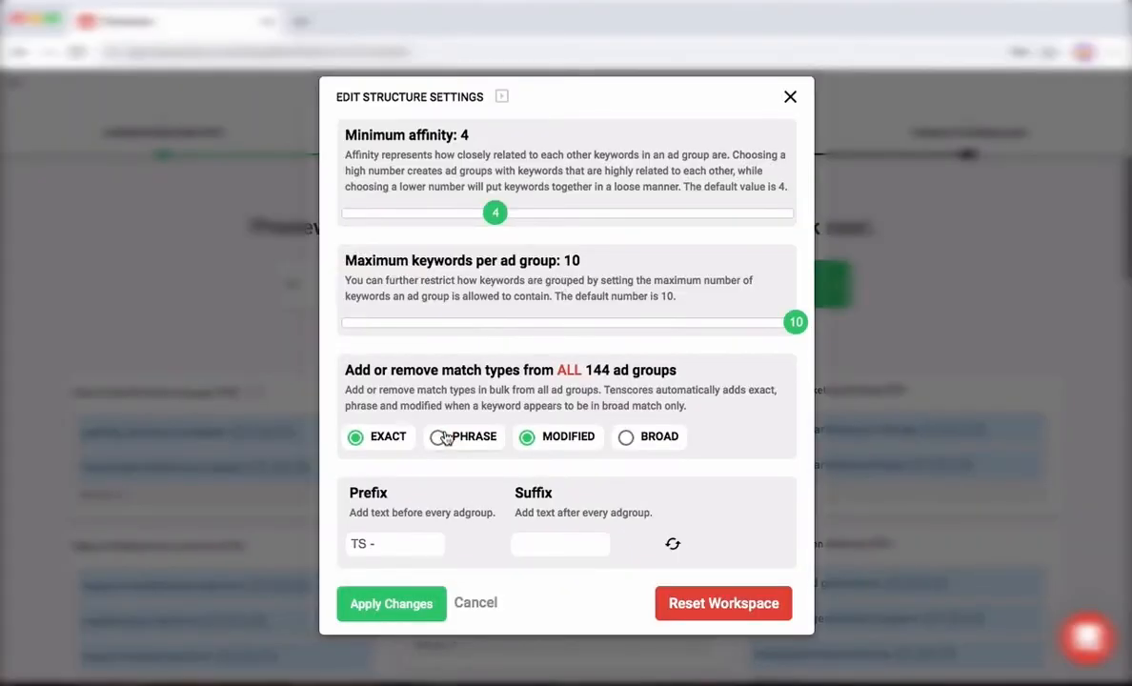
left_click(389, 608)
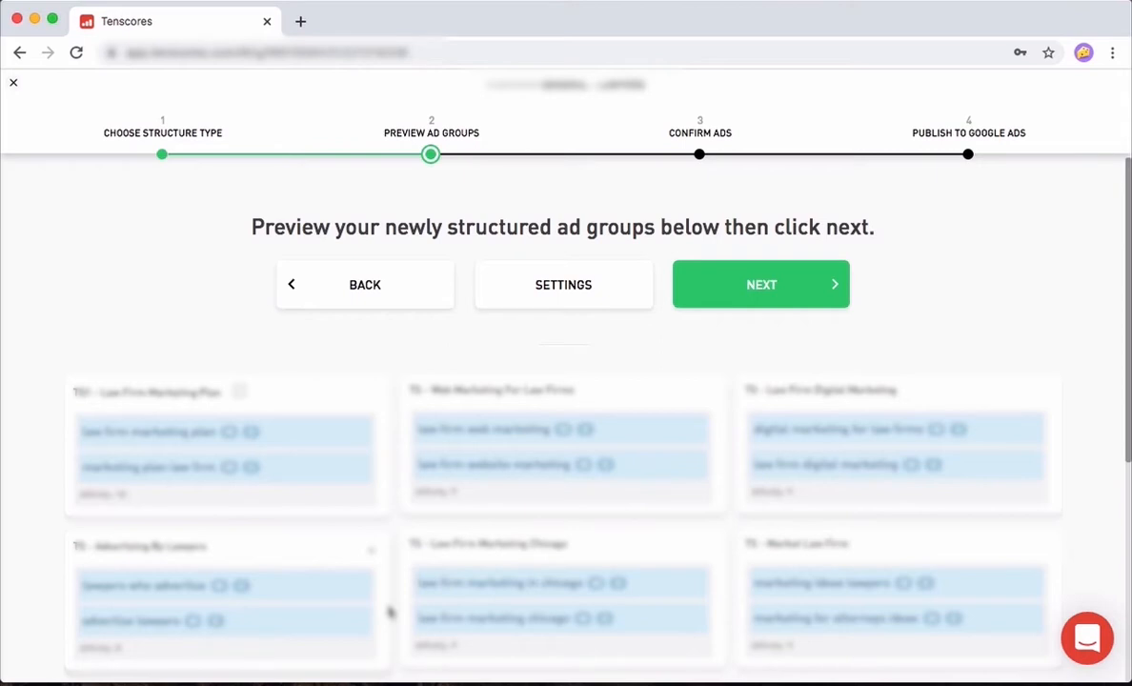
scroll(390, 611, "down", 5)
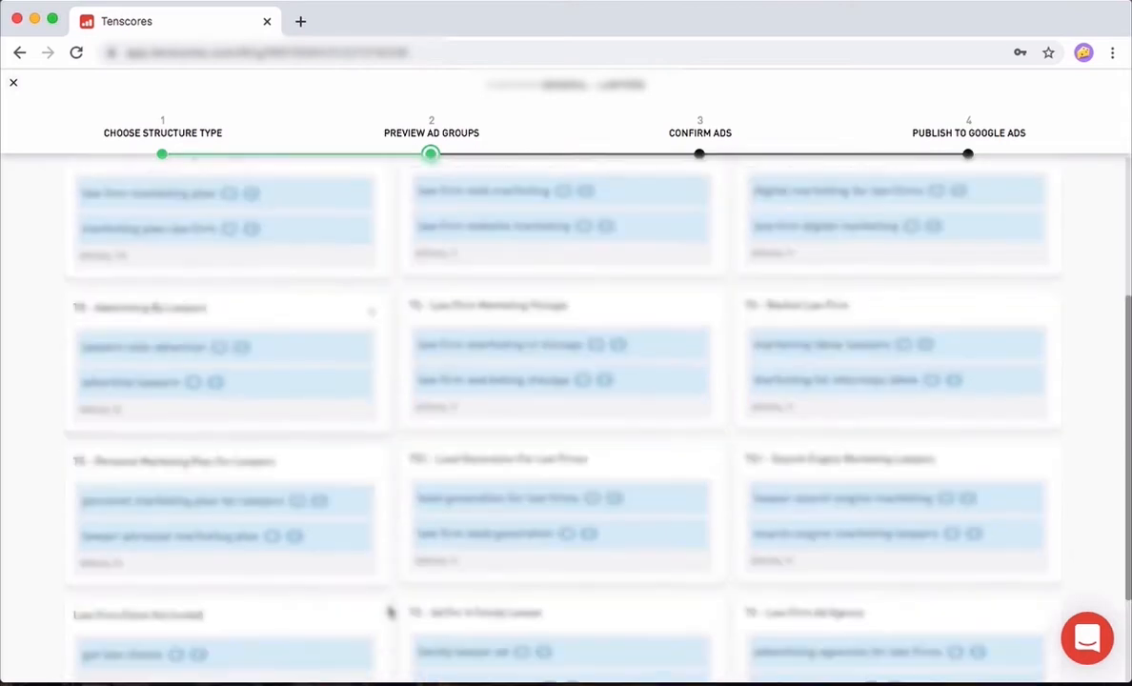
scroll(391, 611, "up", 5)
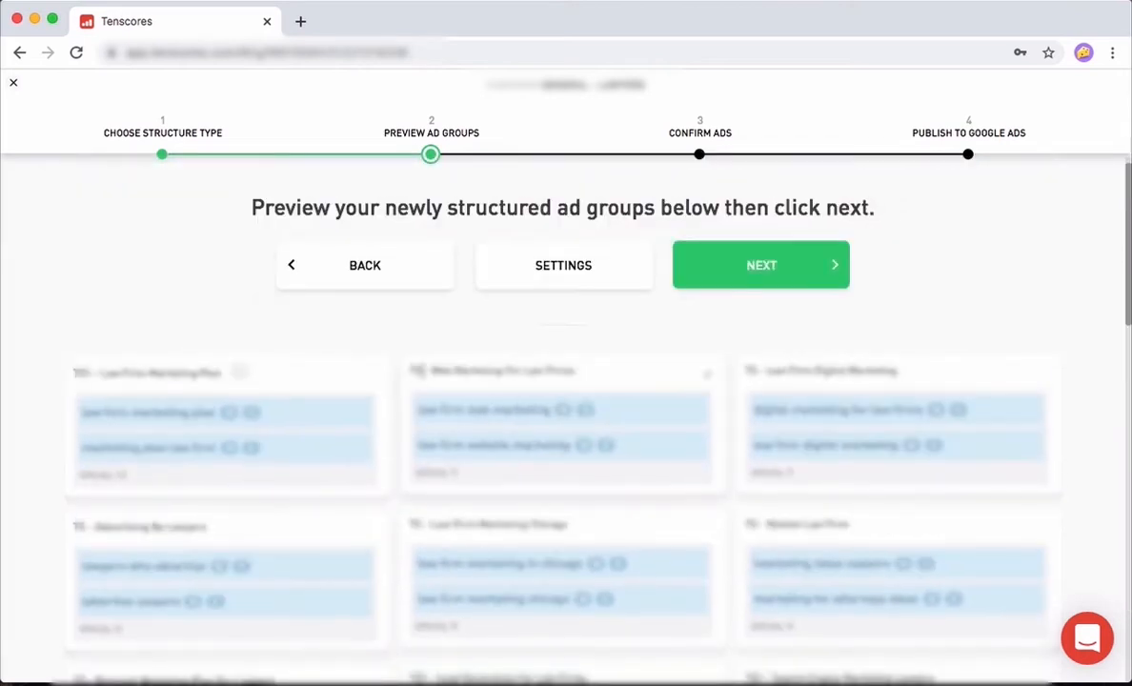
Clear the ad group name prefix, set the suffix to {TS}, and apply the structure settings to the preview
left_click(583, 275)
left_click(375, 549)
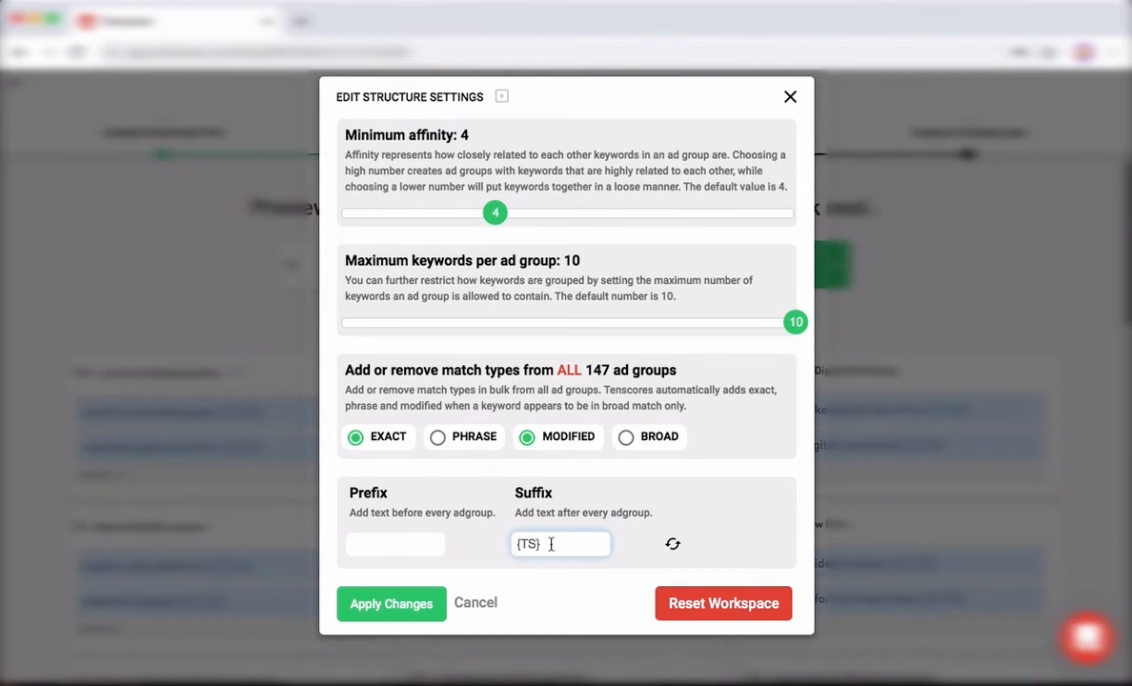
left_click(391, 603)
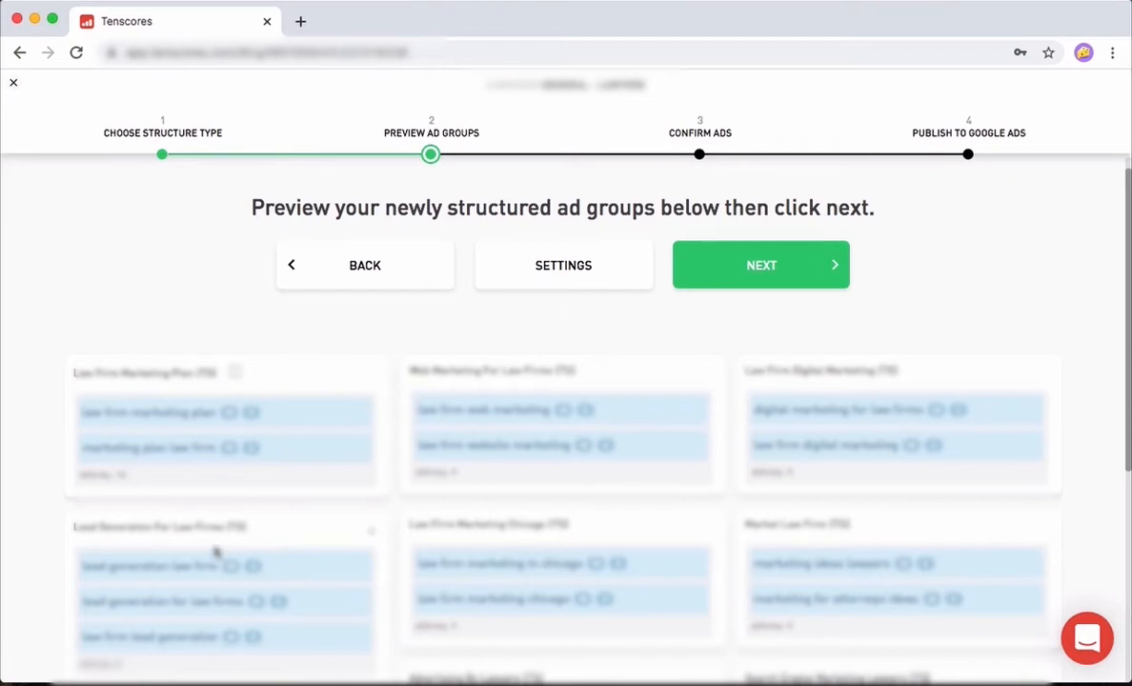
scroll(540, 341, "down", 1)
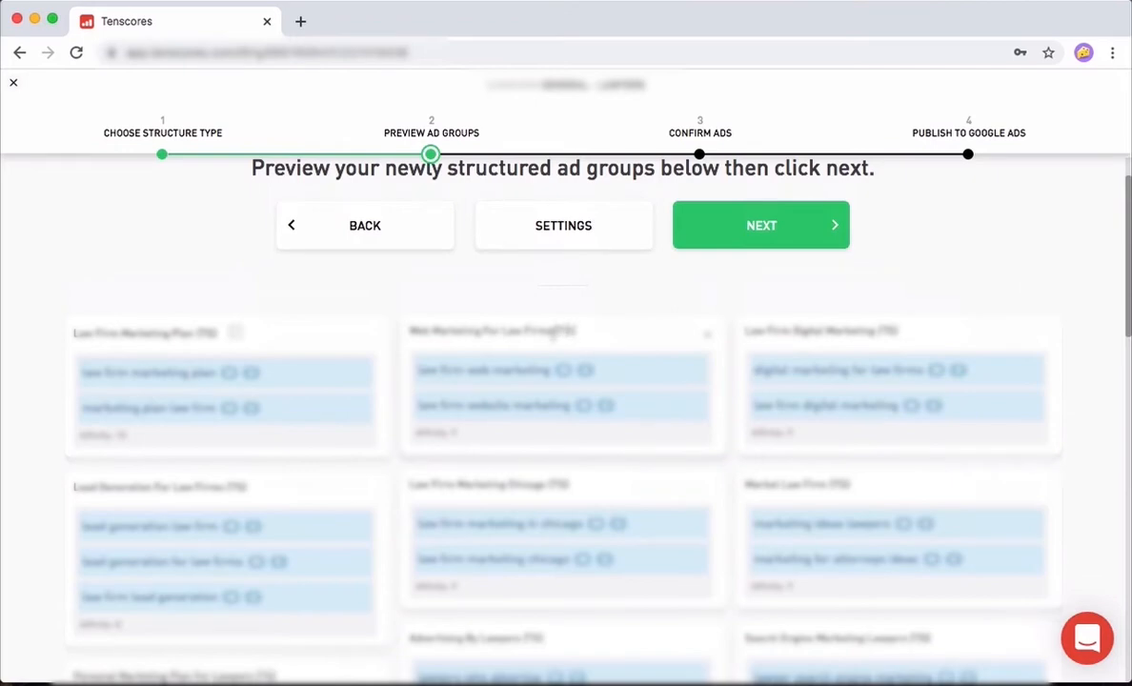
Set the minimum affinity to 10 and apply the structure settings to regroup the keywords
left_click(561, 230)
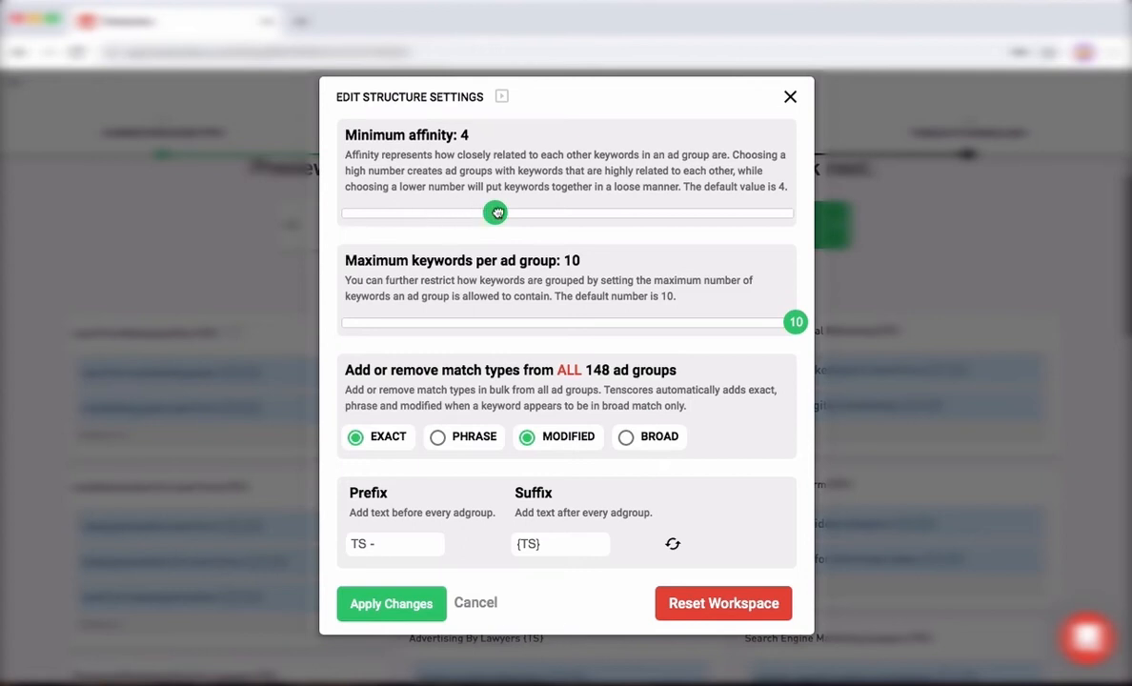
left_click_drag(599, 219, 667, 214)
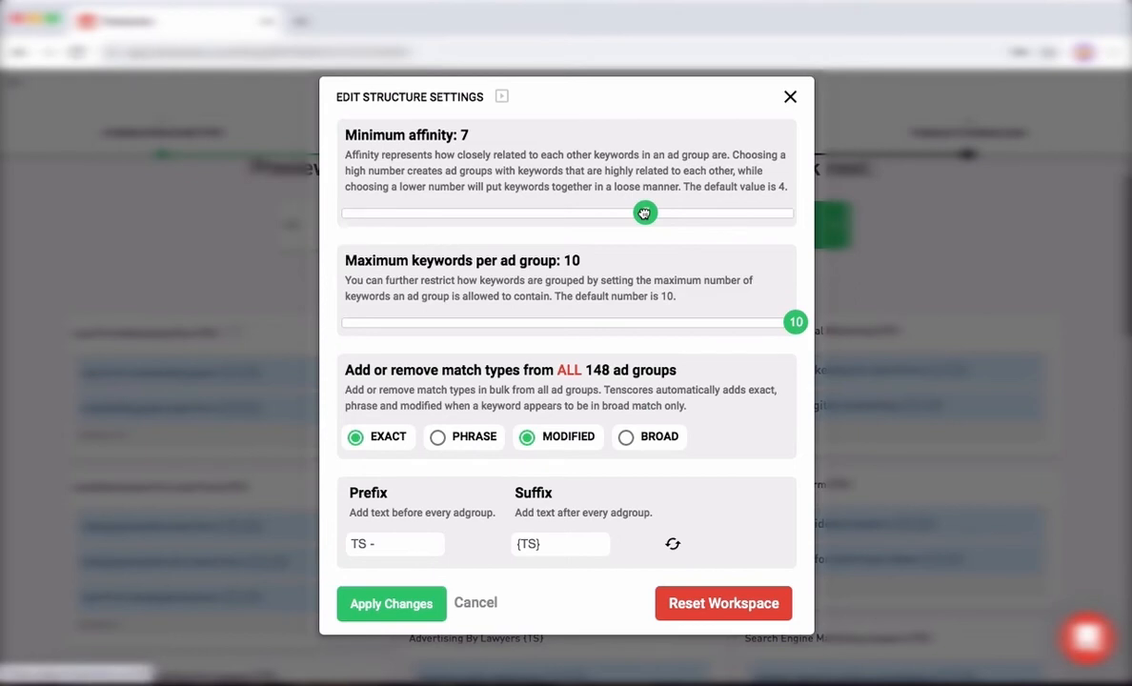
left_click(791, 218)
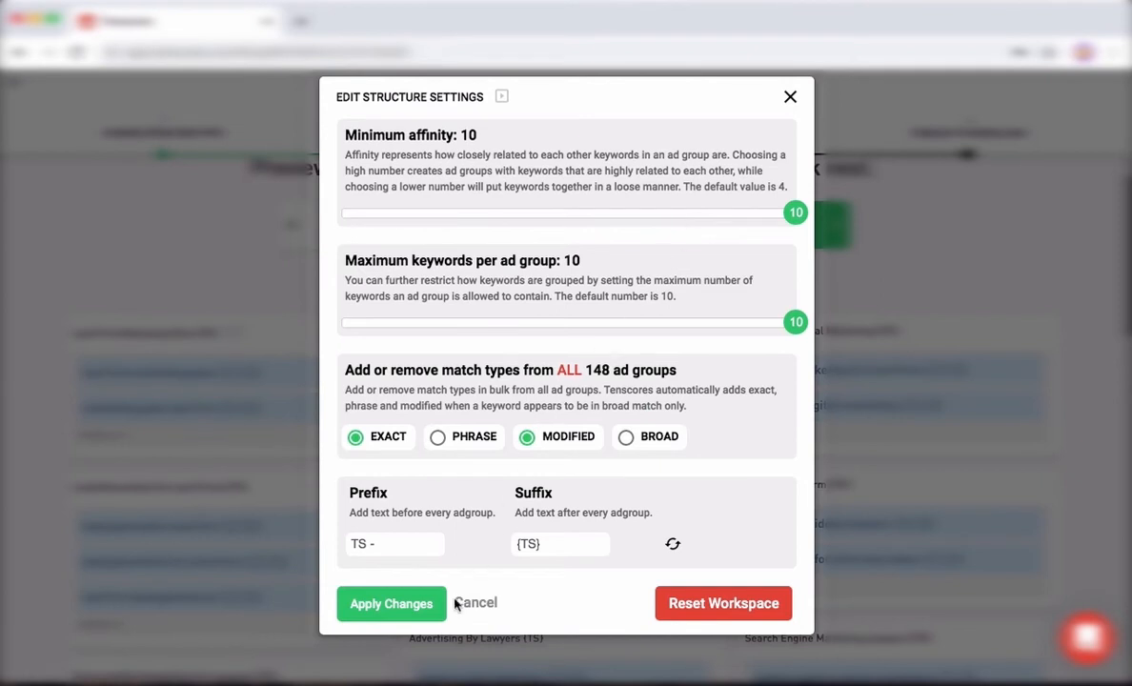
left_click(386, 611)
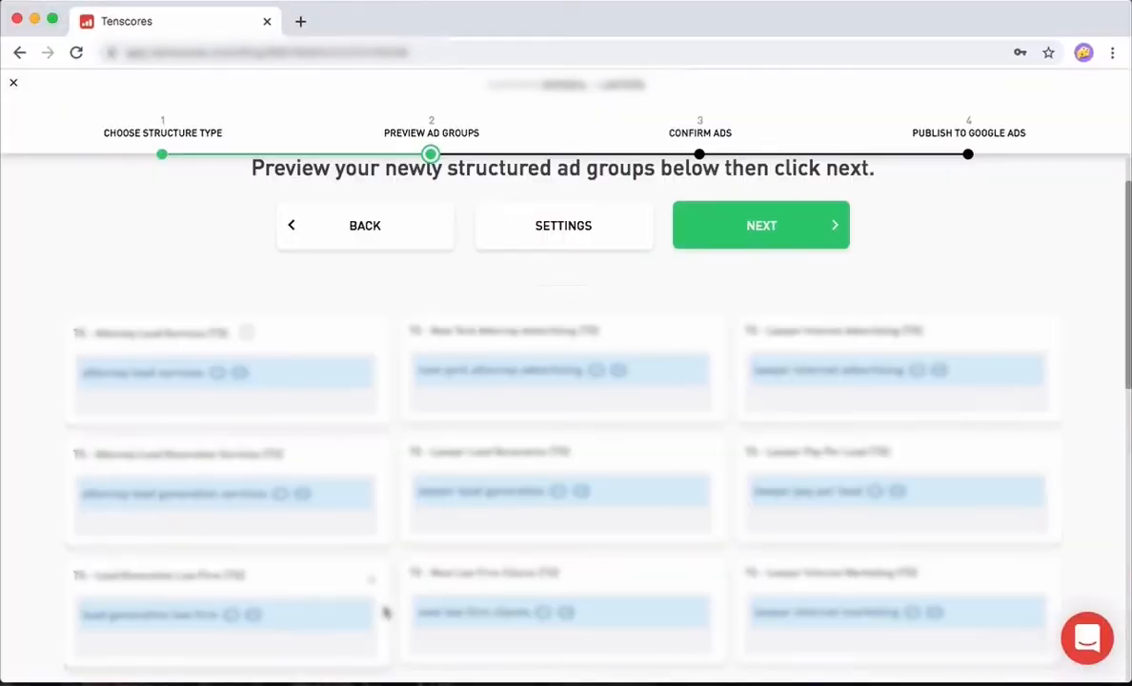
Examine how the keywords are grouped across the previewed ad groups at the minimum affinity of 10
scroll(496, 509, "down", 3)
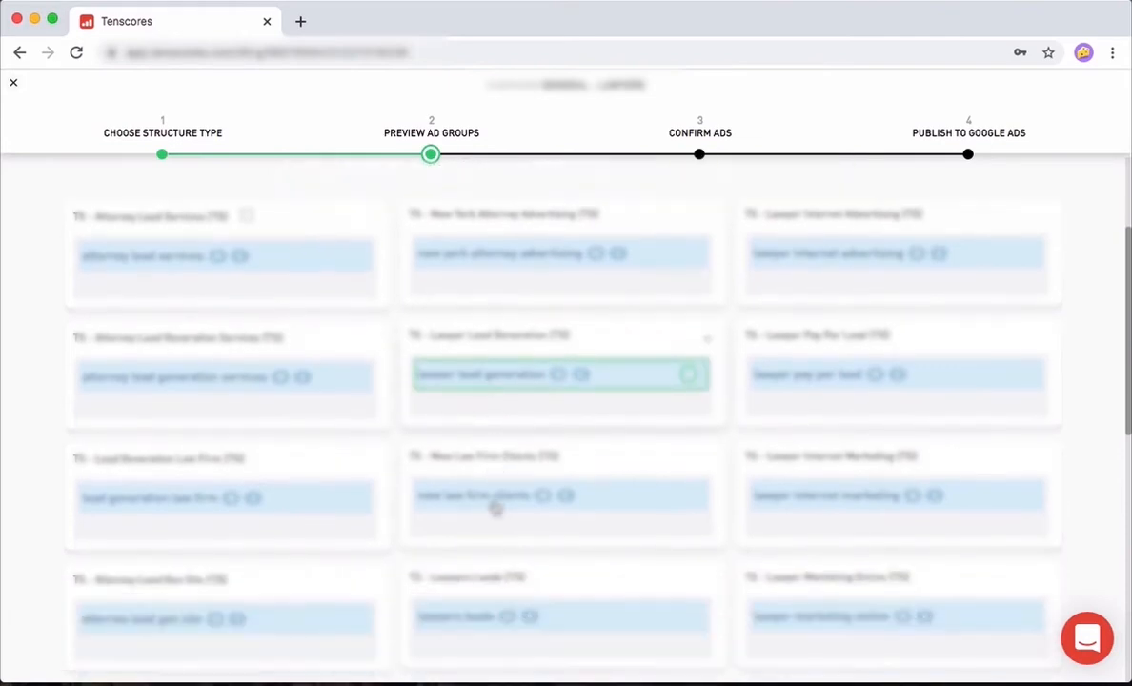
scroll(496, 509, "down", 1)
scroll(495, 509, "down", 5)
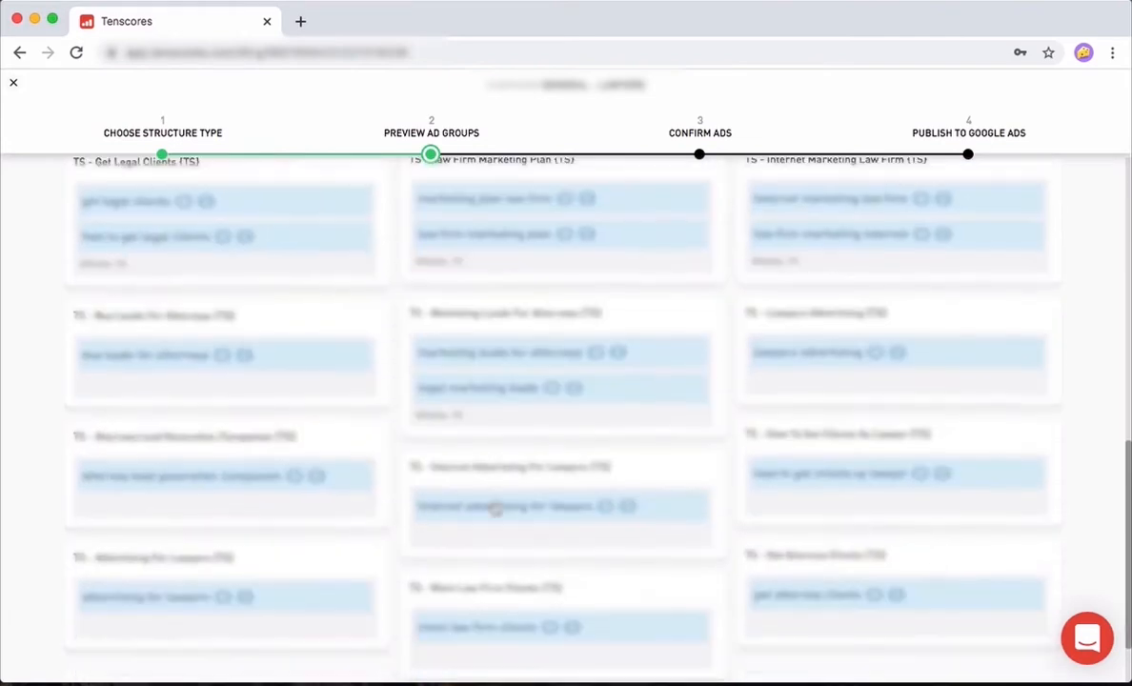
scroll(496, 509, "up", 2)
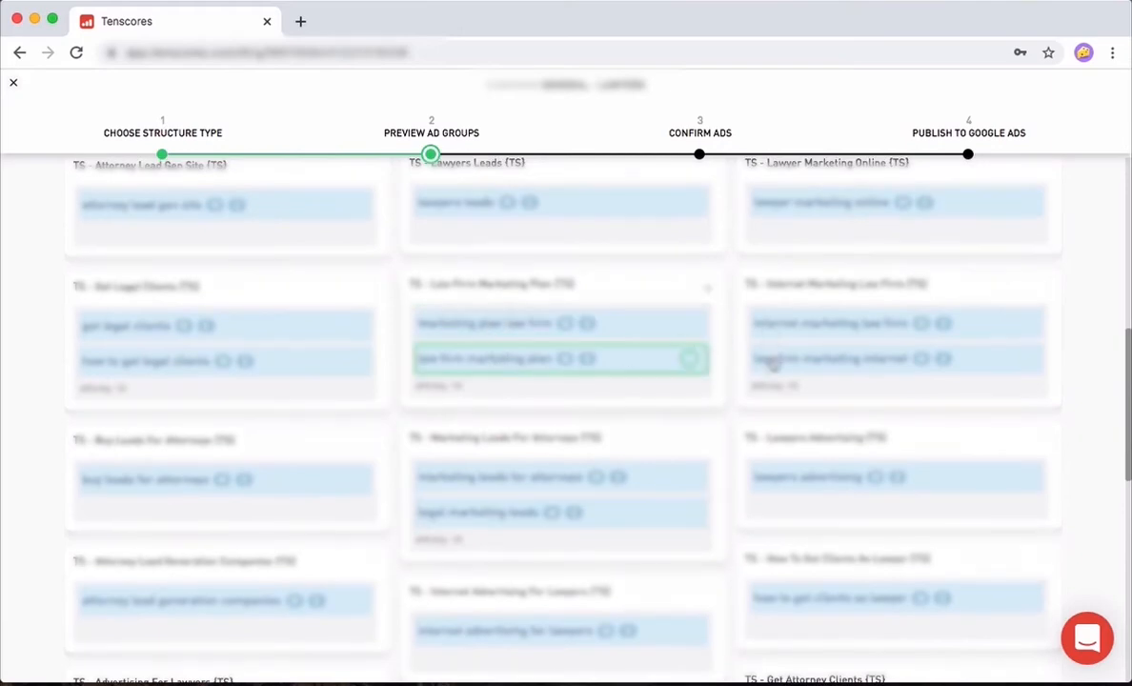
scroll(780, 416, "up", 10)
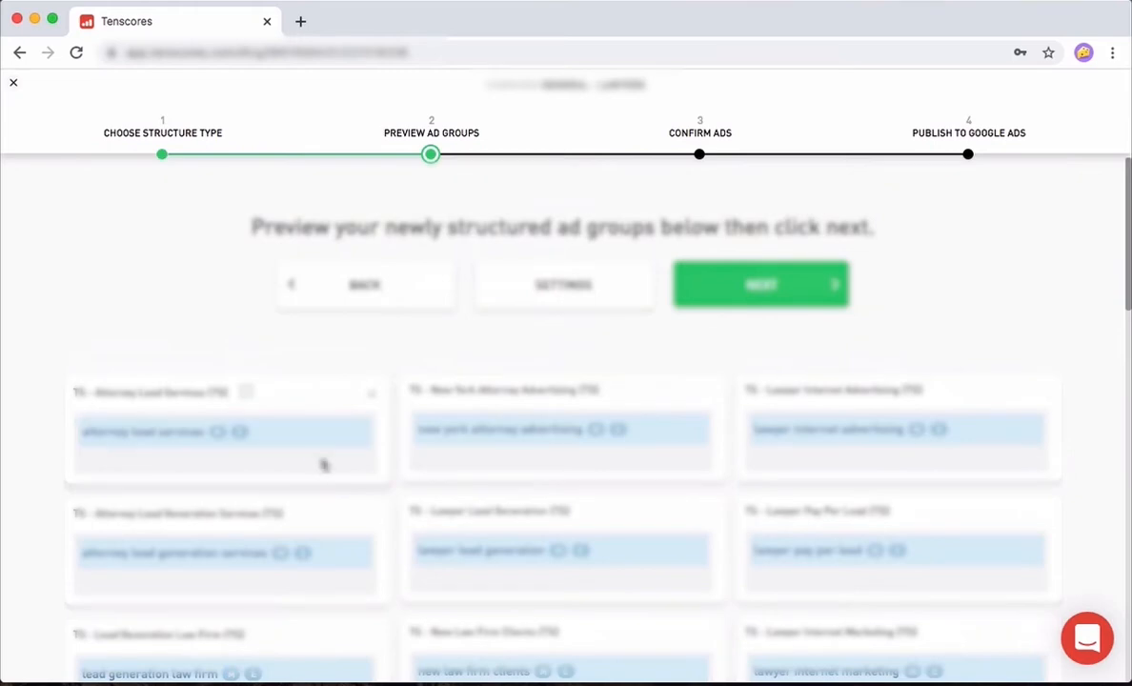
scroll(531, 480, "down", 3)
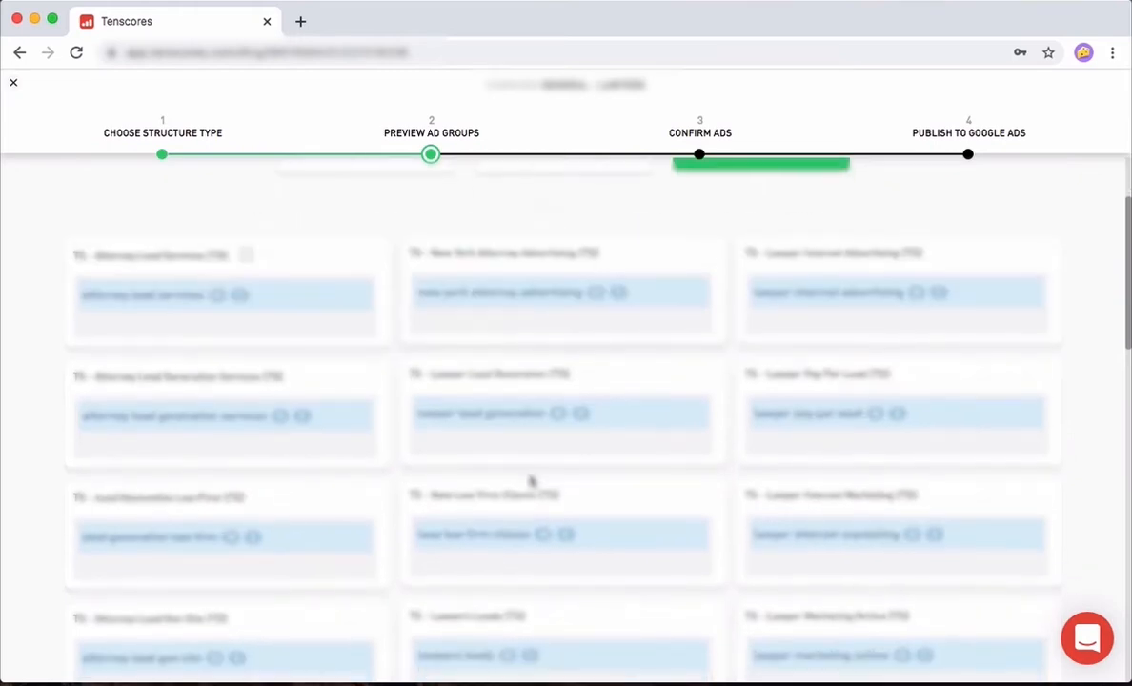
scroll(530, 480, "up", 3)
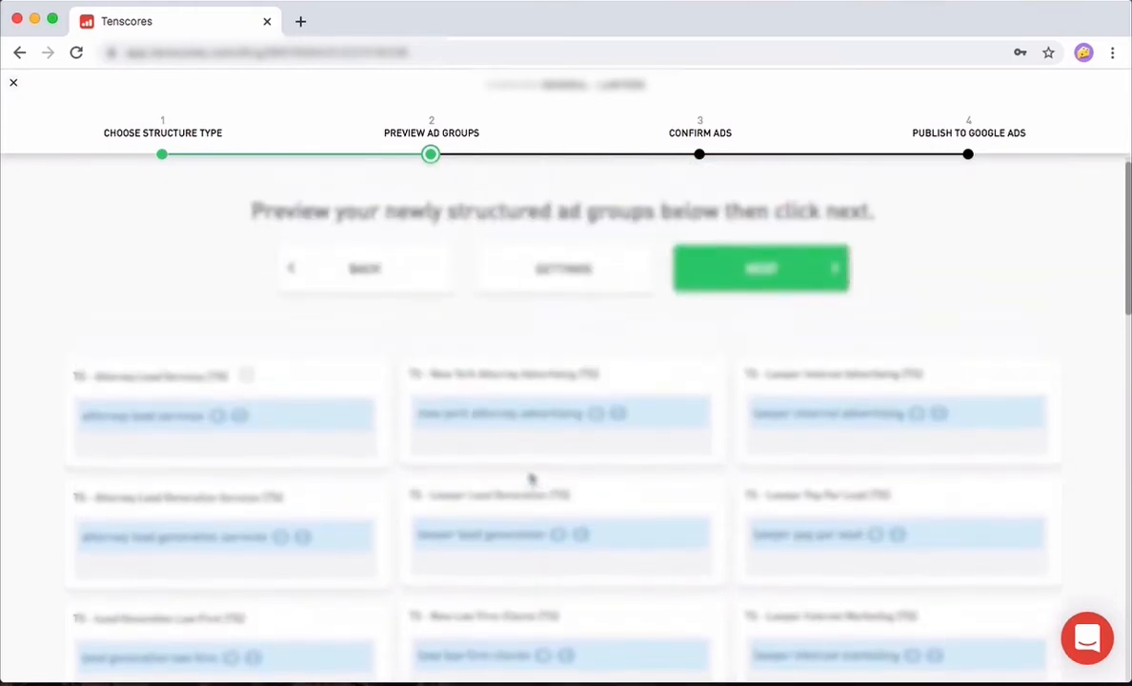
Set the minimum affinity to 4 and apply the structure settings to regroup the keywords
left_click(631, 280)
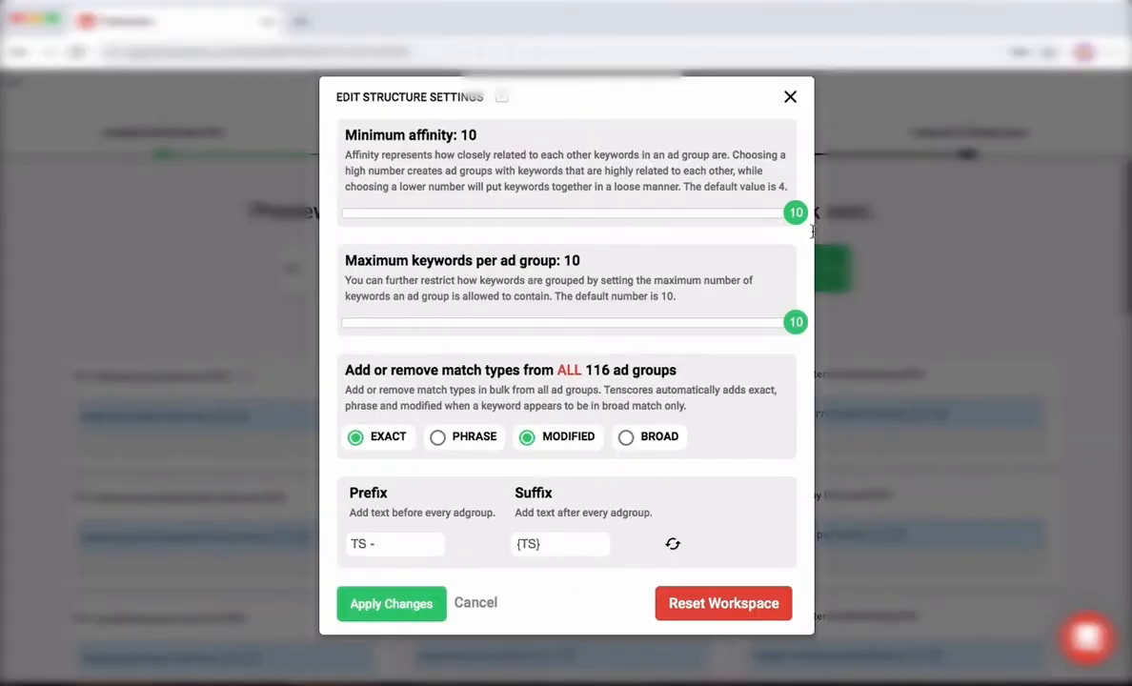
left_click_drag(794, 212, 495, 213)
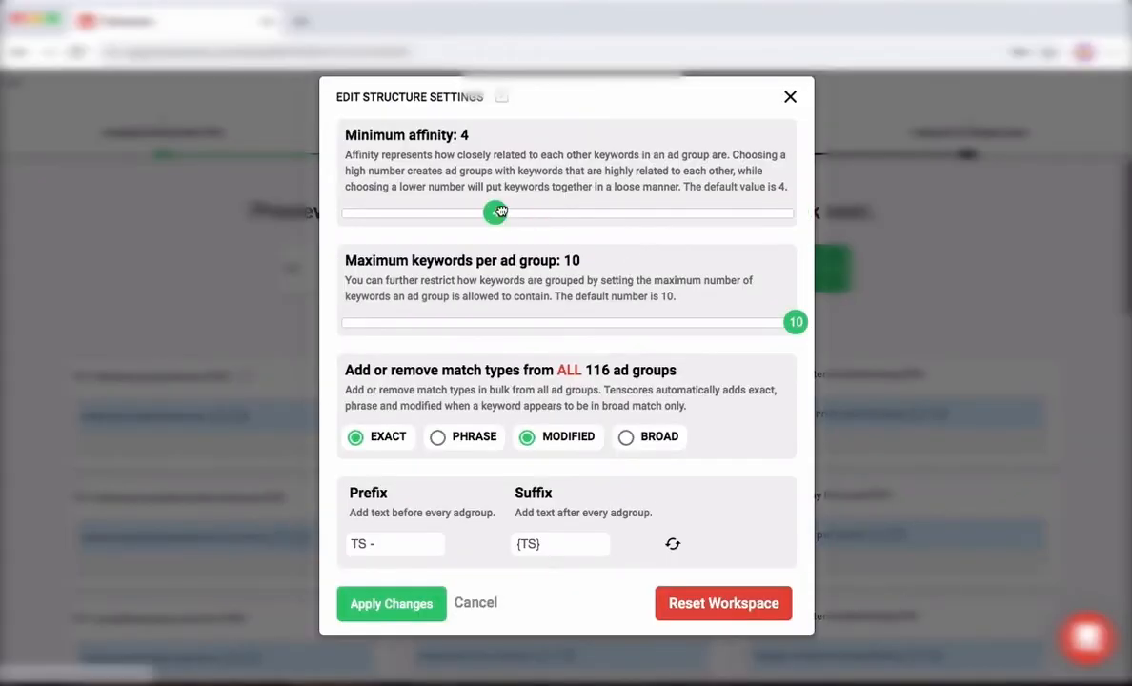
left_click(395, 604)
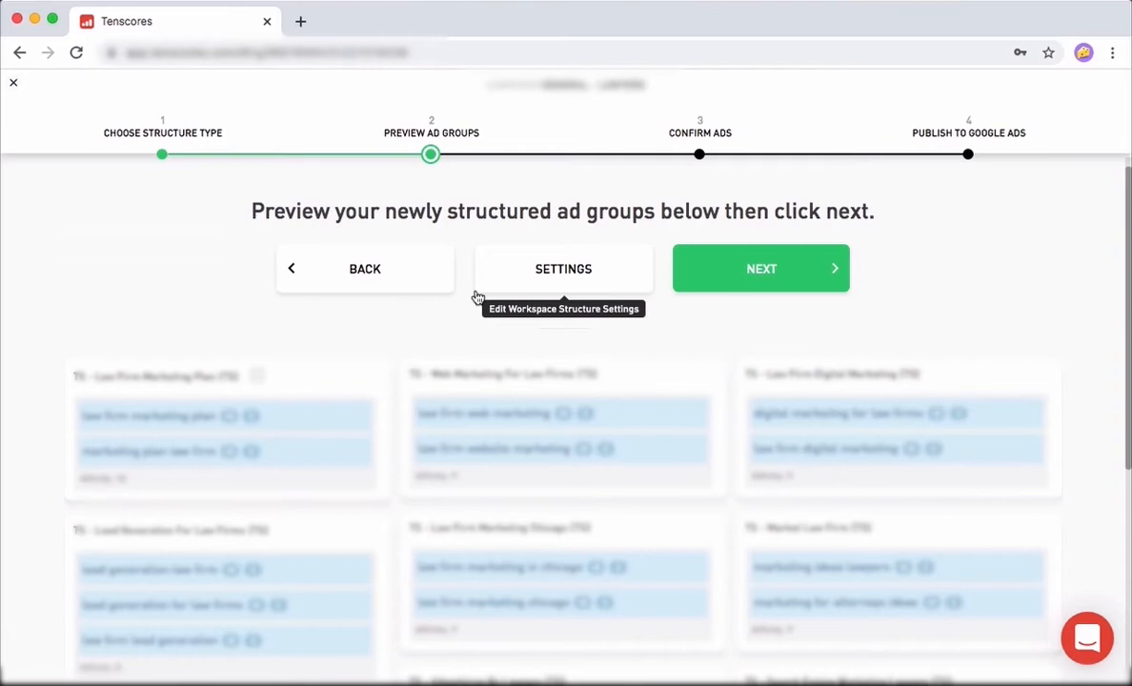
Select "lead generation for law firms" and both Market Law Firm keywords to check the move and new ad group options, and dismiss the selection
scroll(466, 483, "down", 2)
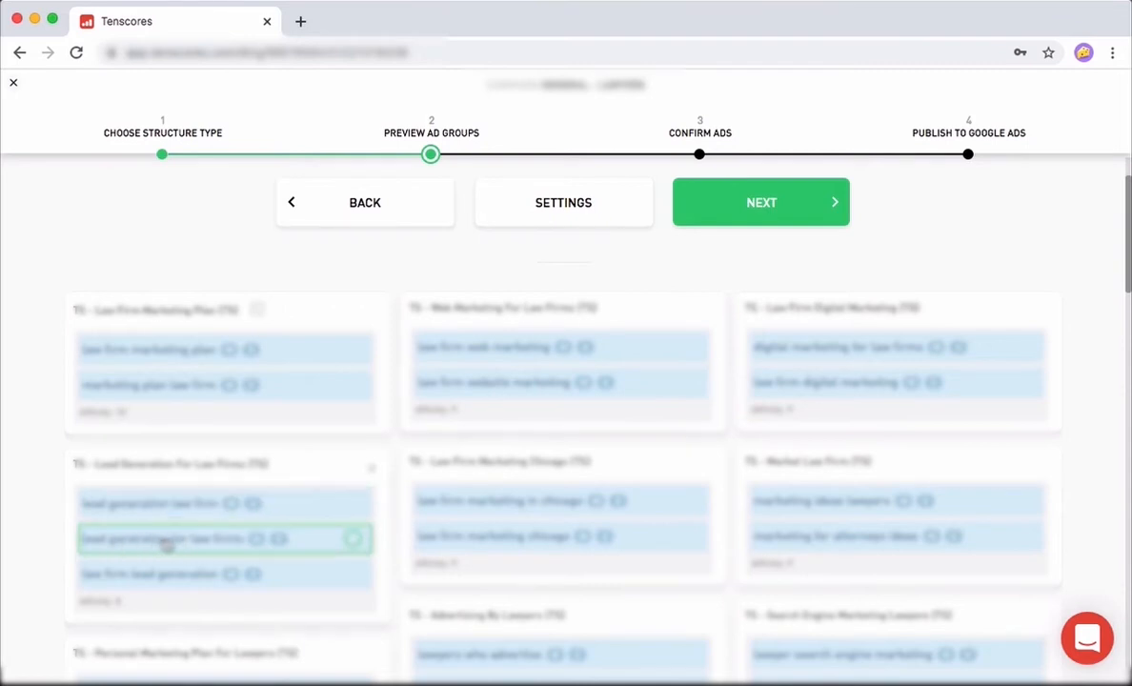
left_click(273, 538)
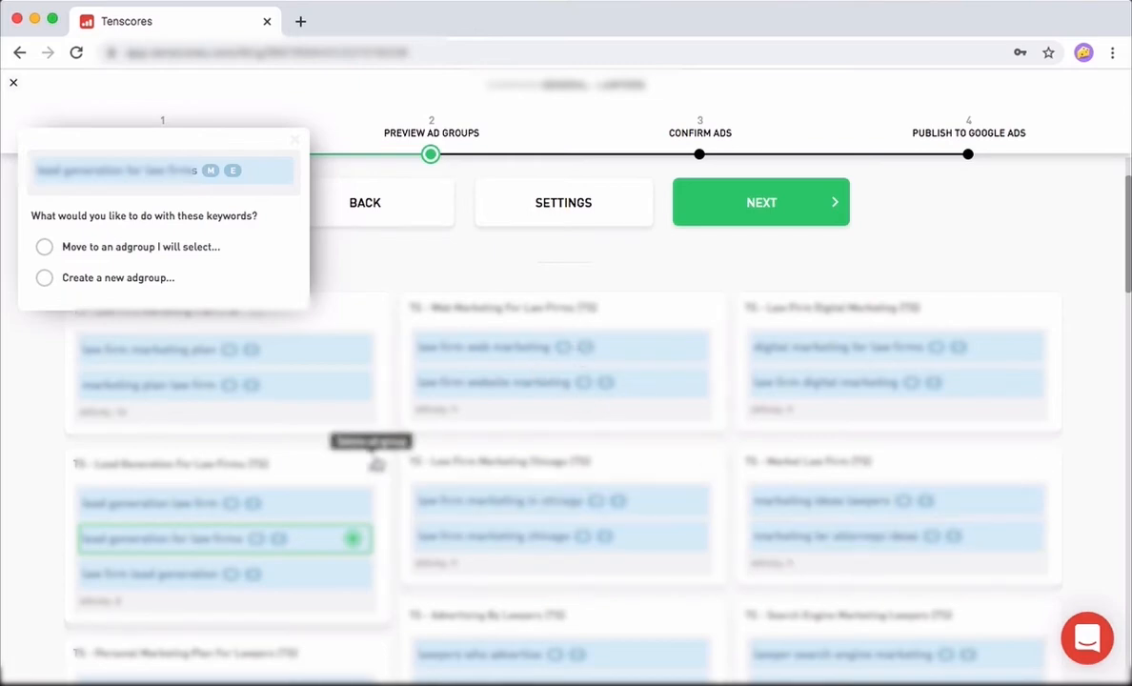
scroll(686, 491, "down", 5)
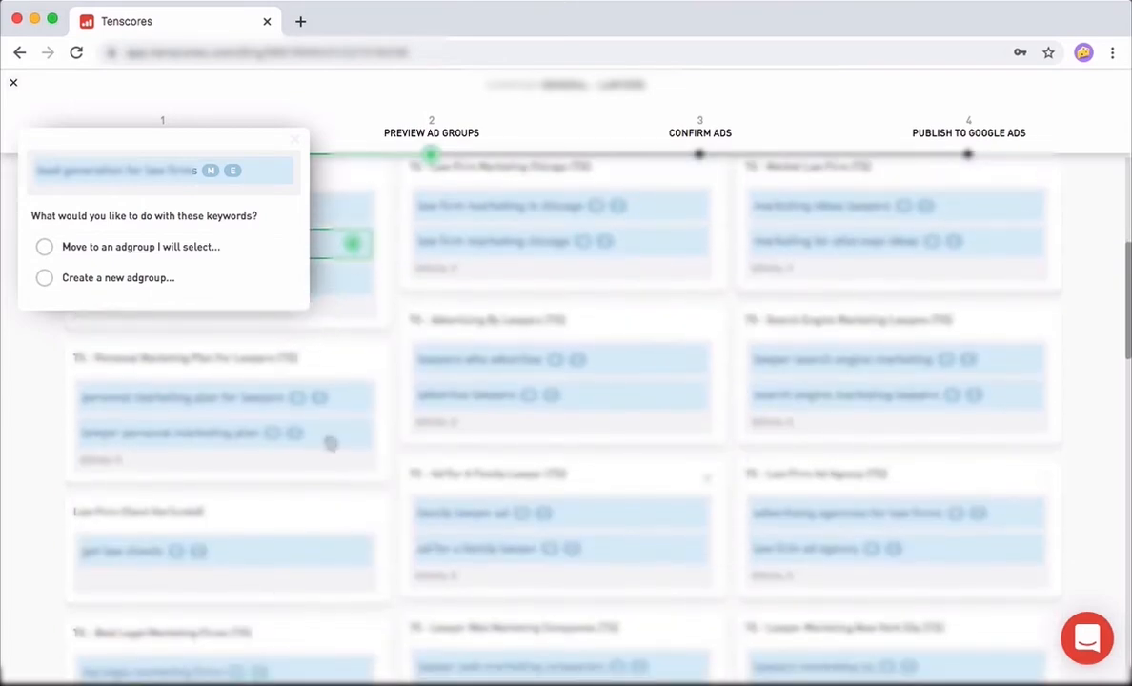
scroll(330, 444, "down", 5)
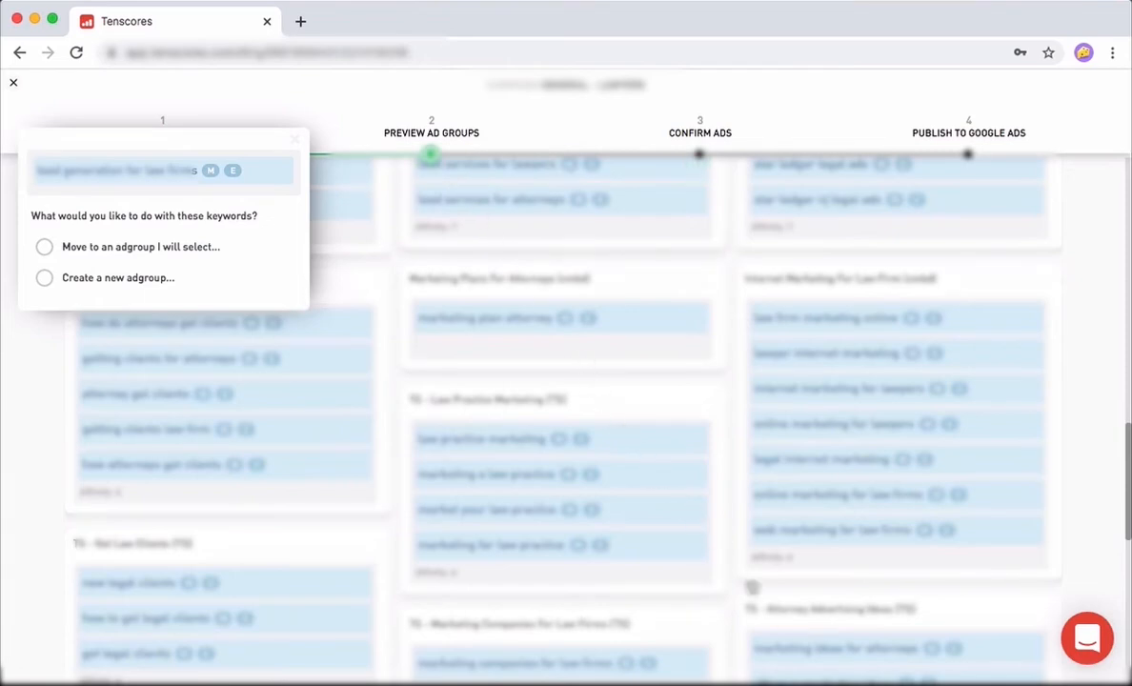
scroll(787, 621, "down", 10)
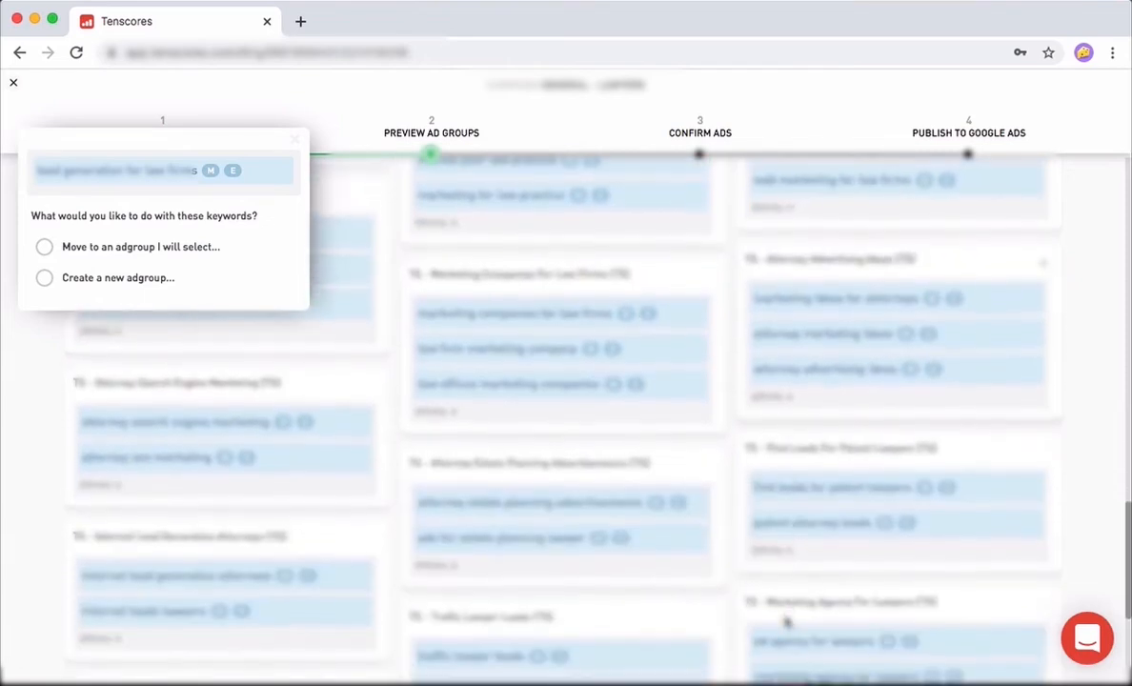
scroll(787, 621, "up", 10)
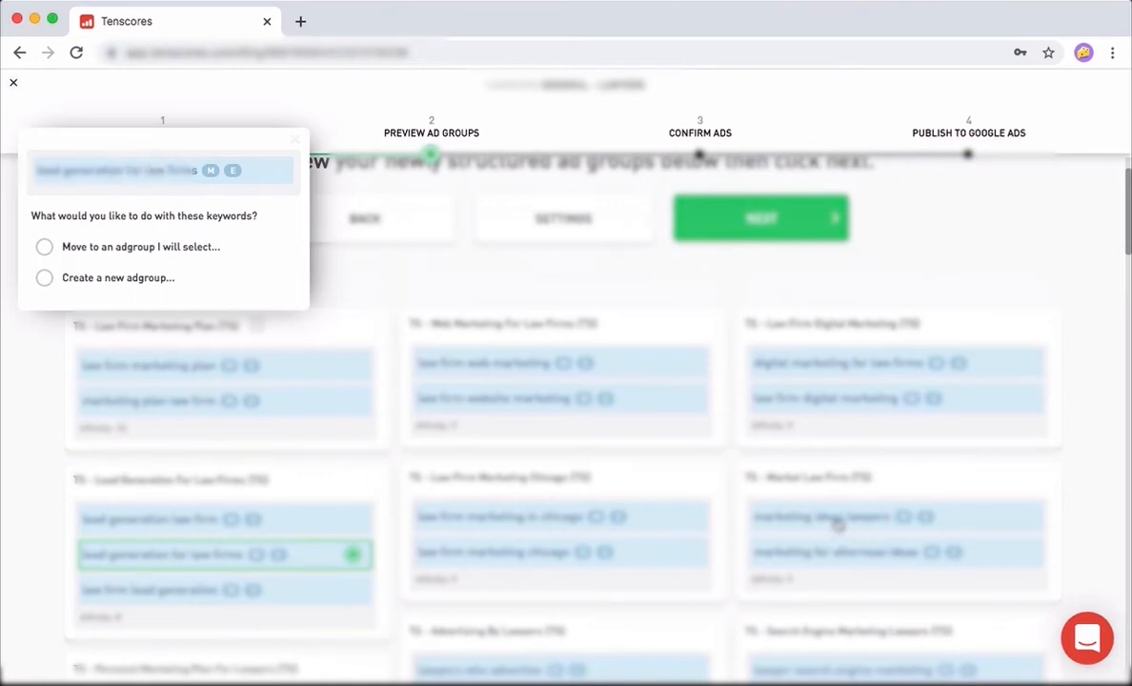
left_click(803, 560)
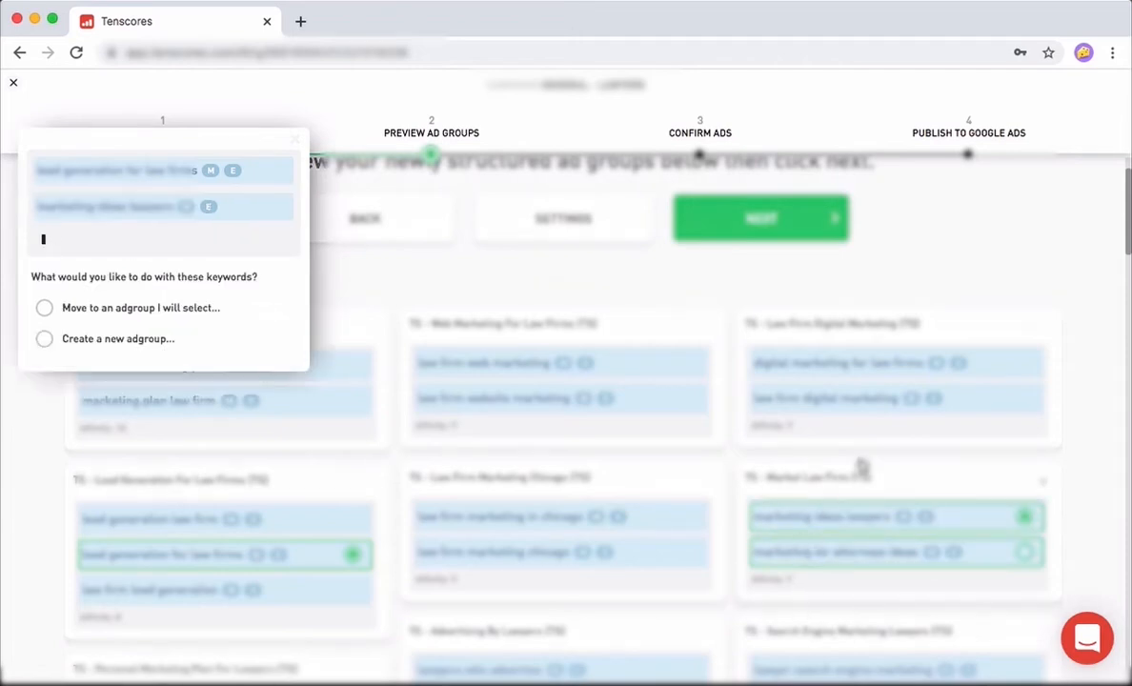
left_click(1023, 547)
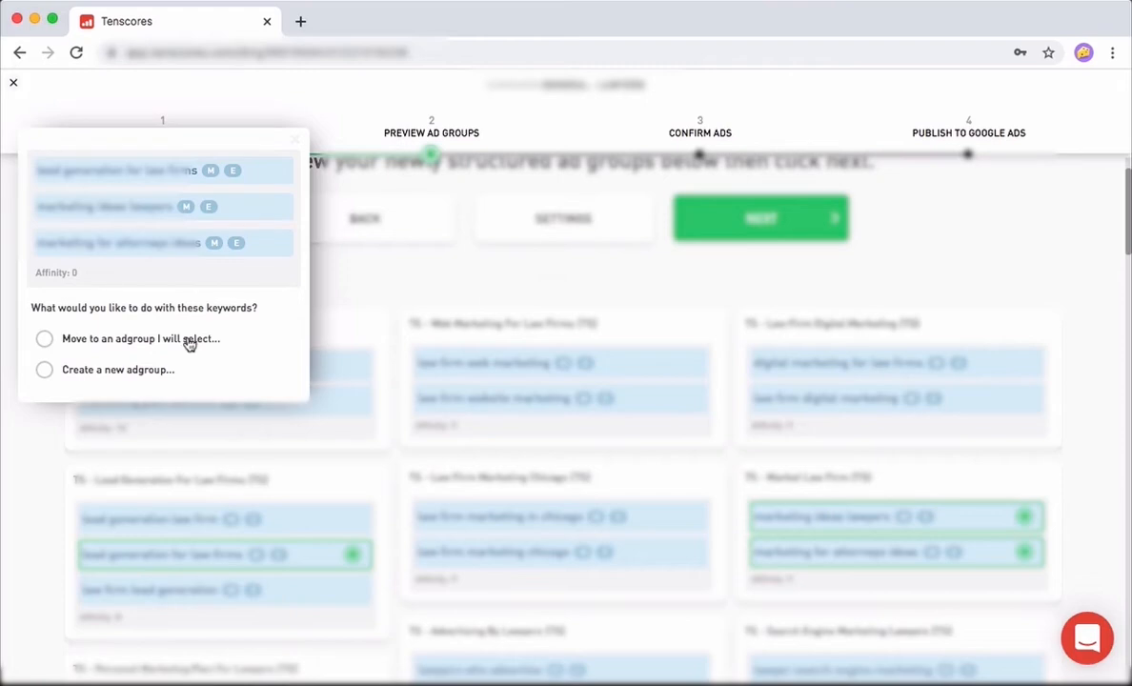
left_click(298, 143)
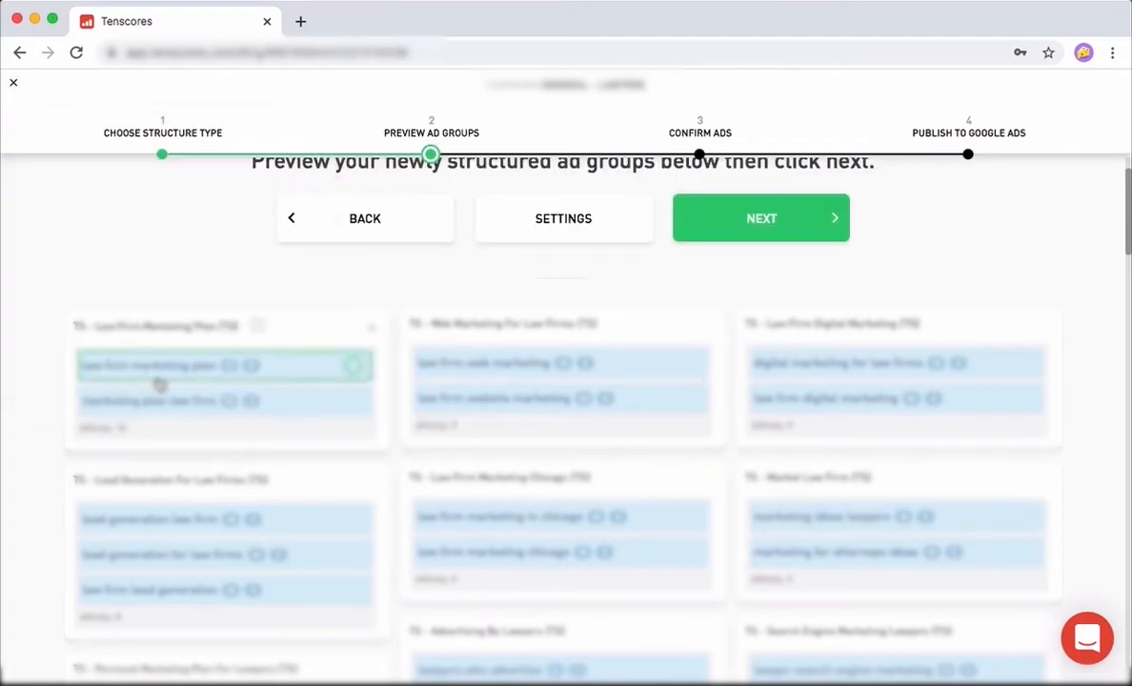
Accept the previewed ad groups and check the ads and keywords assigned to each group in the Confirm Ads stage
scroll(159, 382, "up", 2)
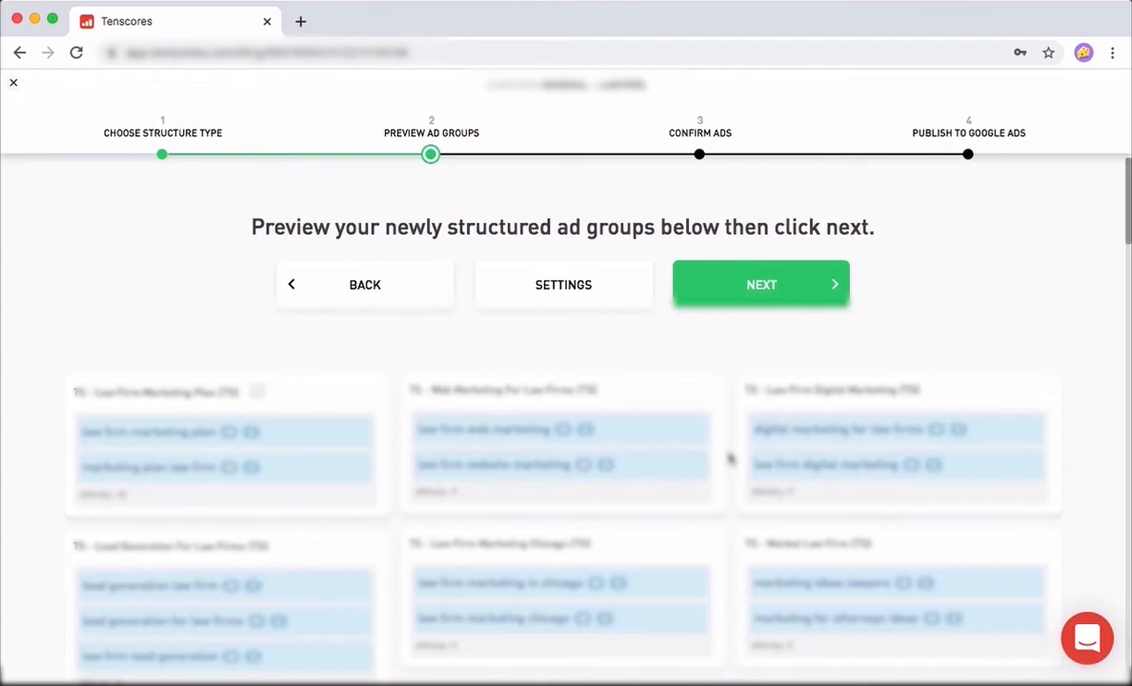
left_click(768, 284)
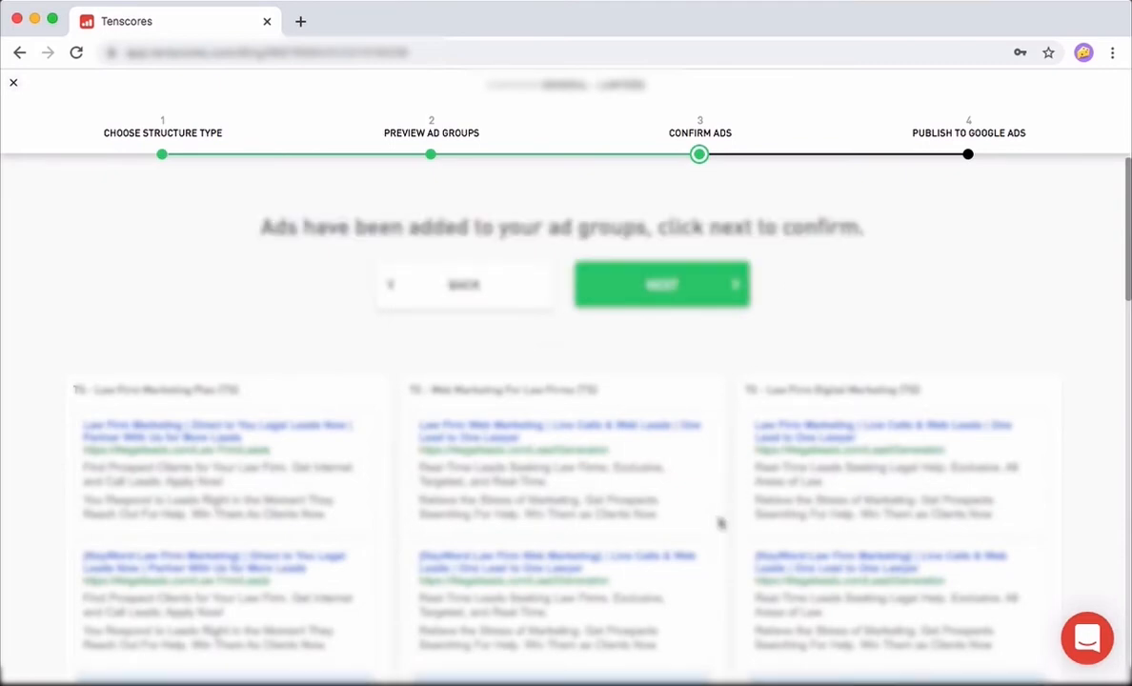
scroll(344, 373, "down", 2)
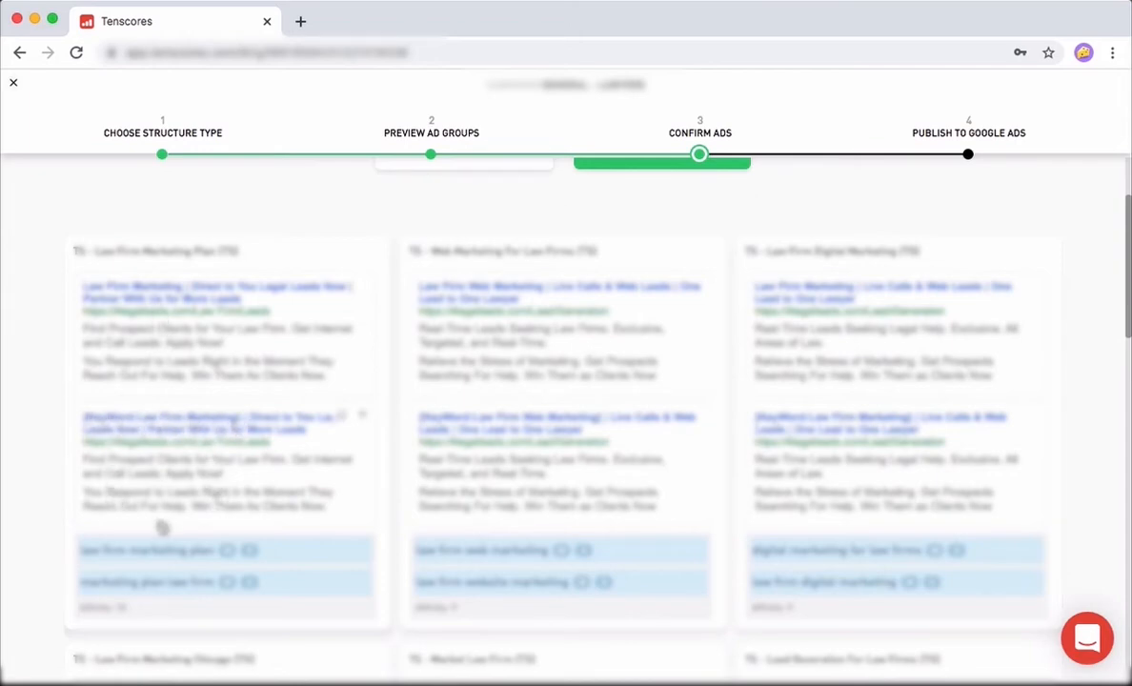
scroll(162, 527, "down", 2)
scroll(162, 527, "up", 1)
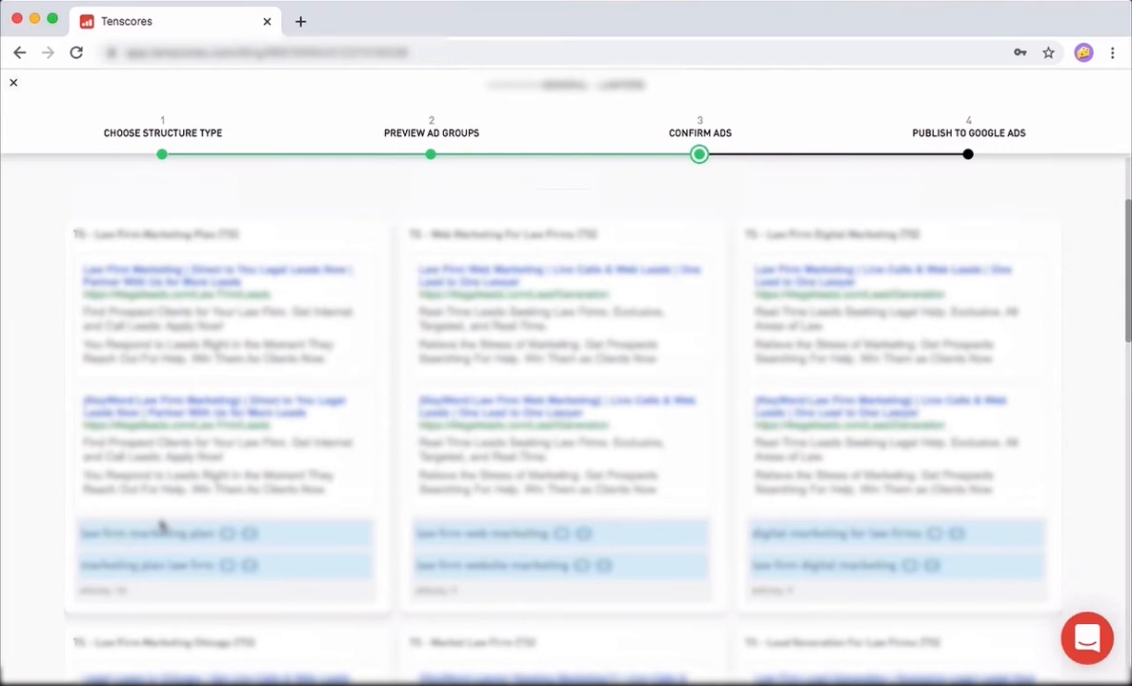
scroll(268, 338, "down", 1)
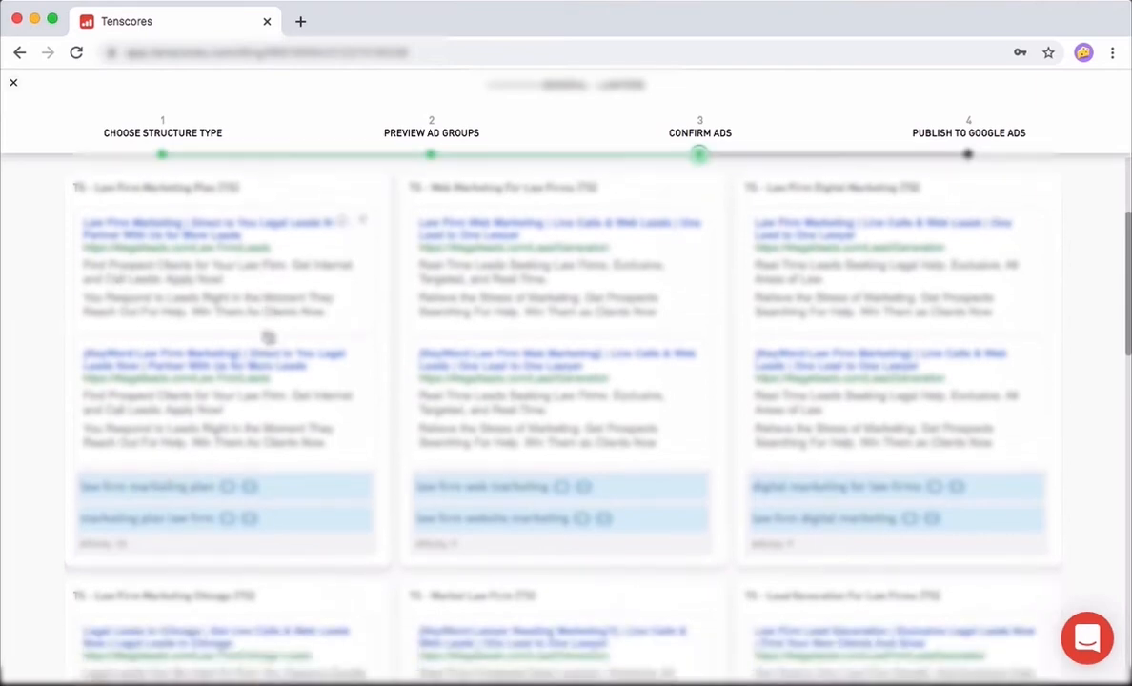
scroll(351, 384, "up", 2)
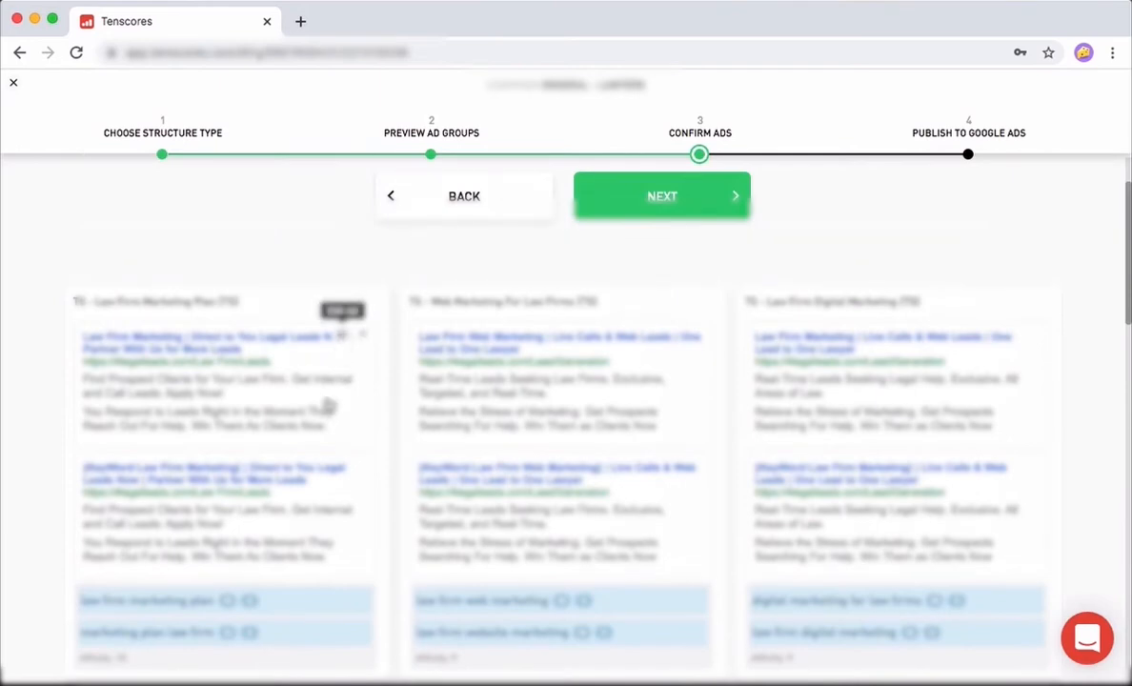
scroll(509, 530, "down", 1)
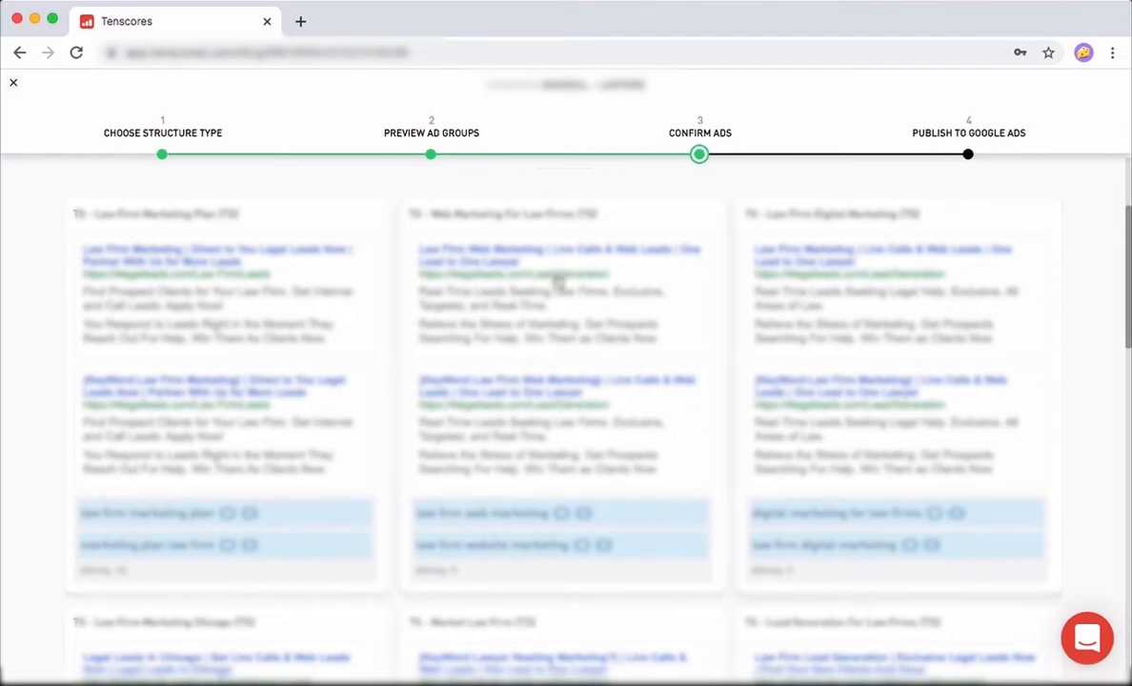
scroll(505, 420, "down", 1)
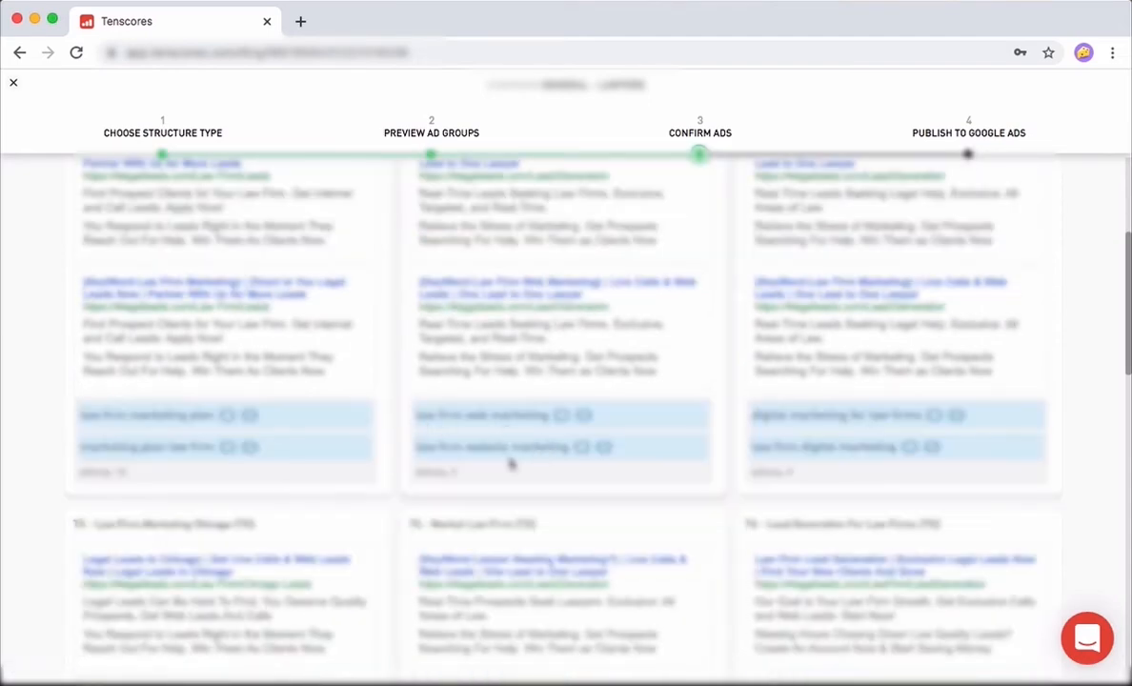
scroll(510, 464, "down", 5)
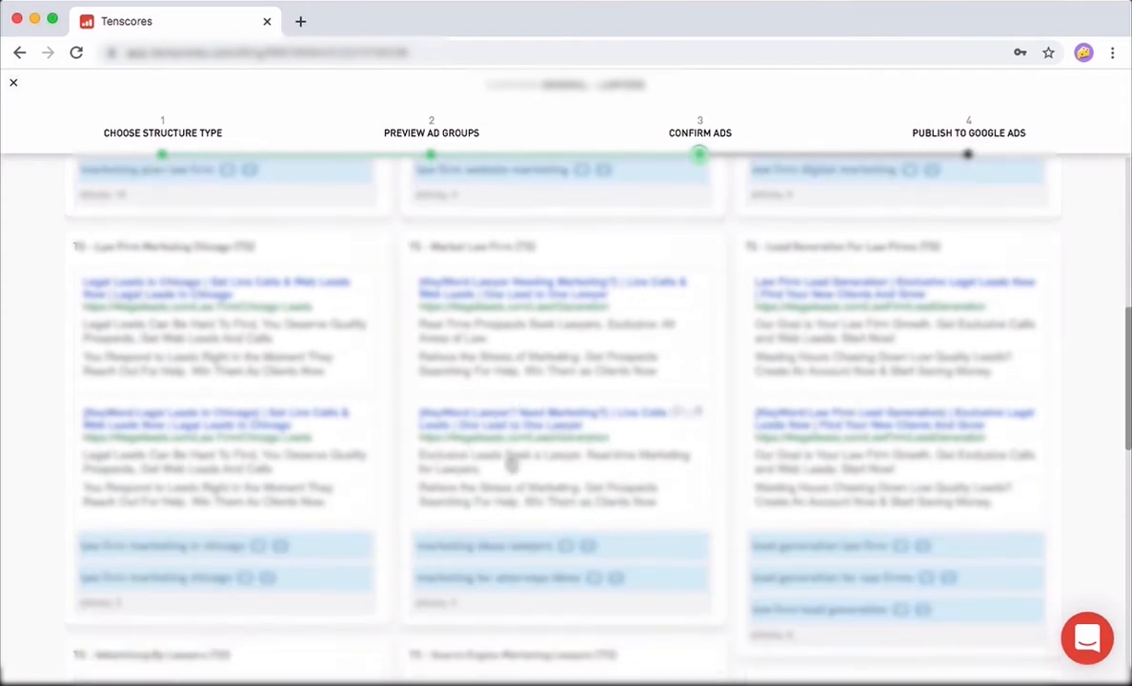
scroll(510, 462, "up", 10)
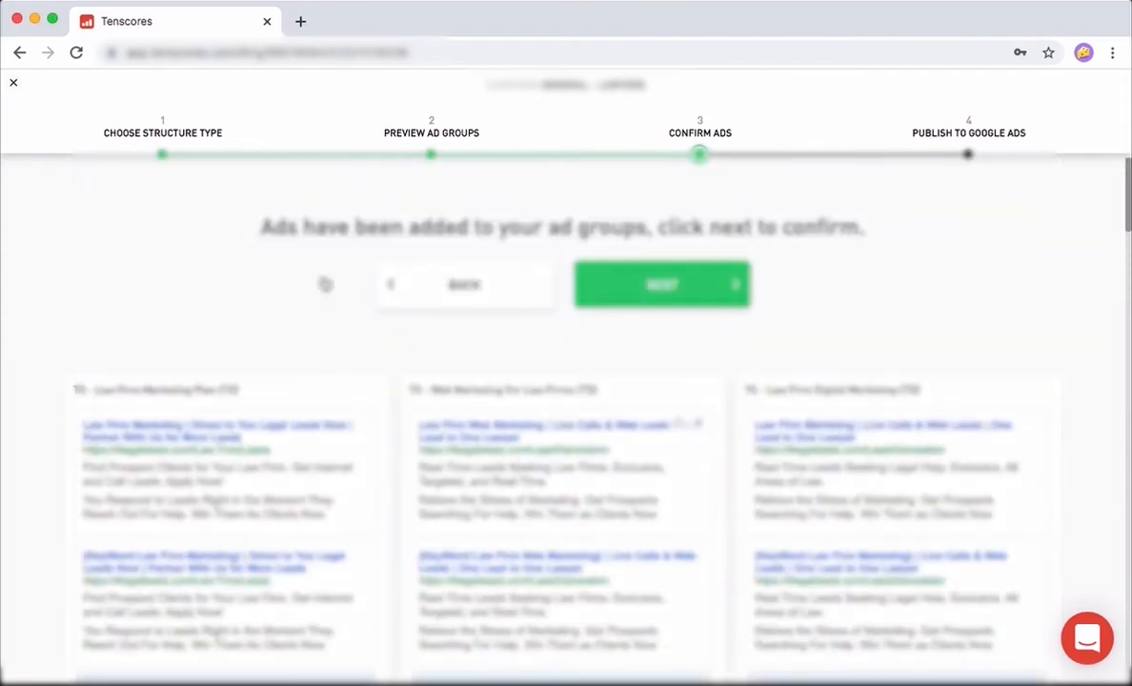
scroll(526, 563, "down", 5)
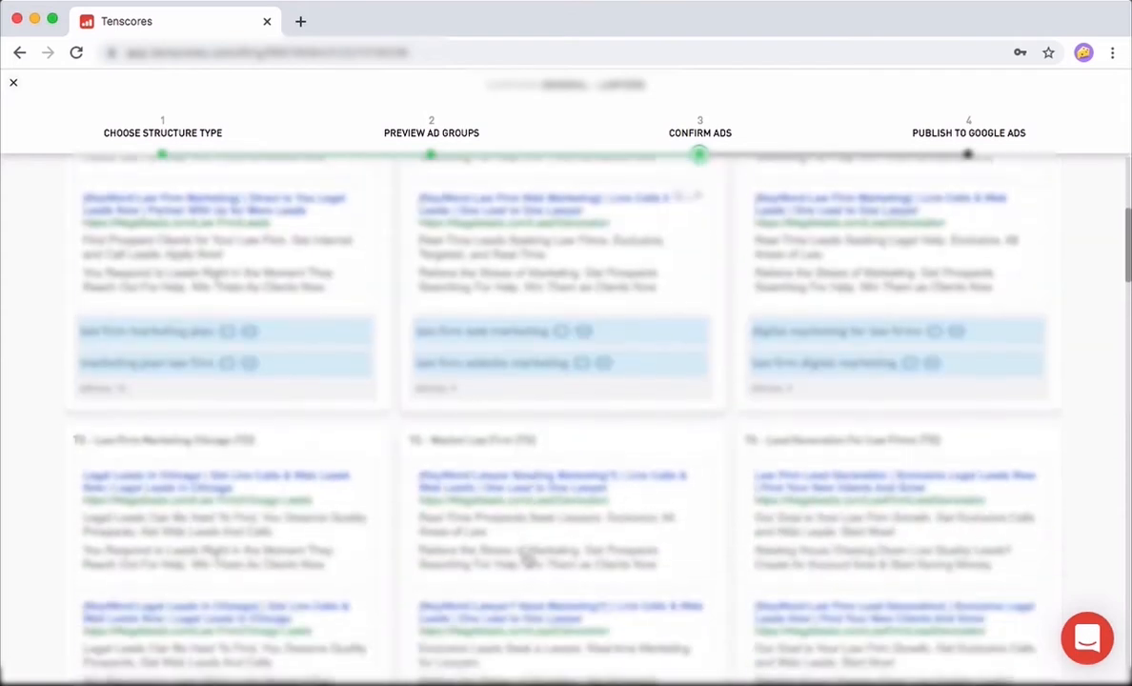
scroll(527, 562, "up", 7)
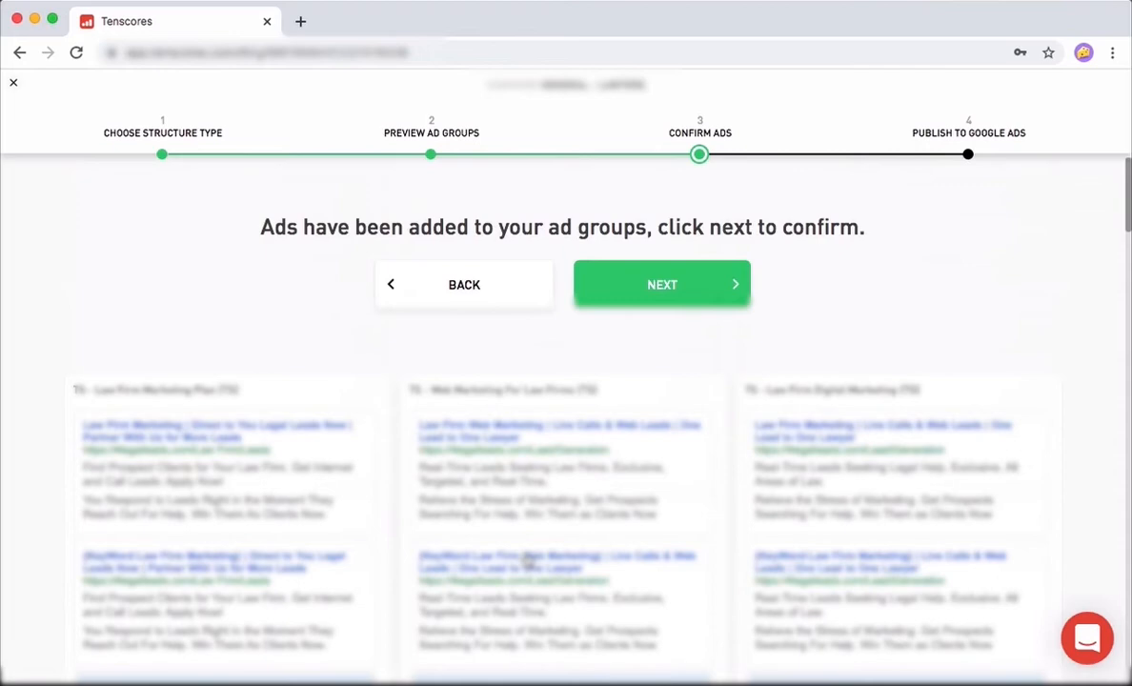
Confirm the ads and review the Google Ads publishing summary of new ad groups, keywords, ads and paused ad groups
left_click(657, 288)
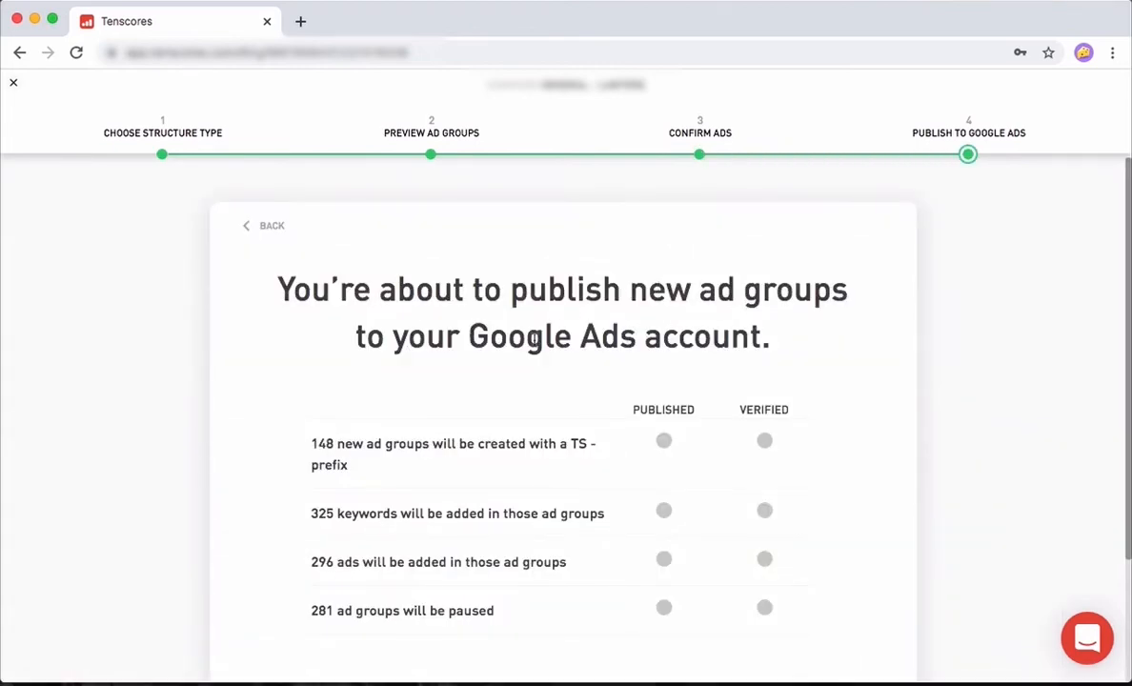
scroll(517, 353, "down", 4)
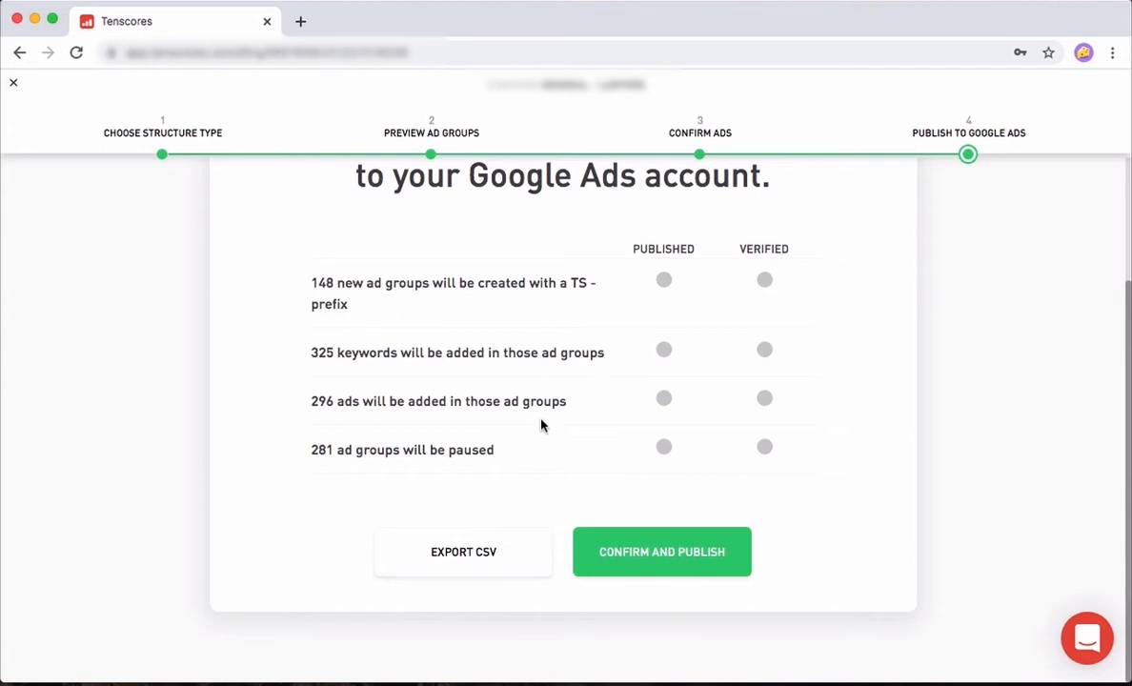
scroll(558, 379, "up", 1)
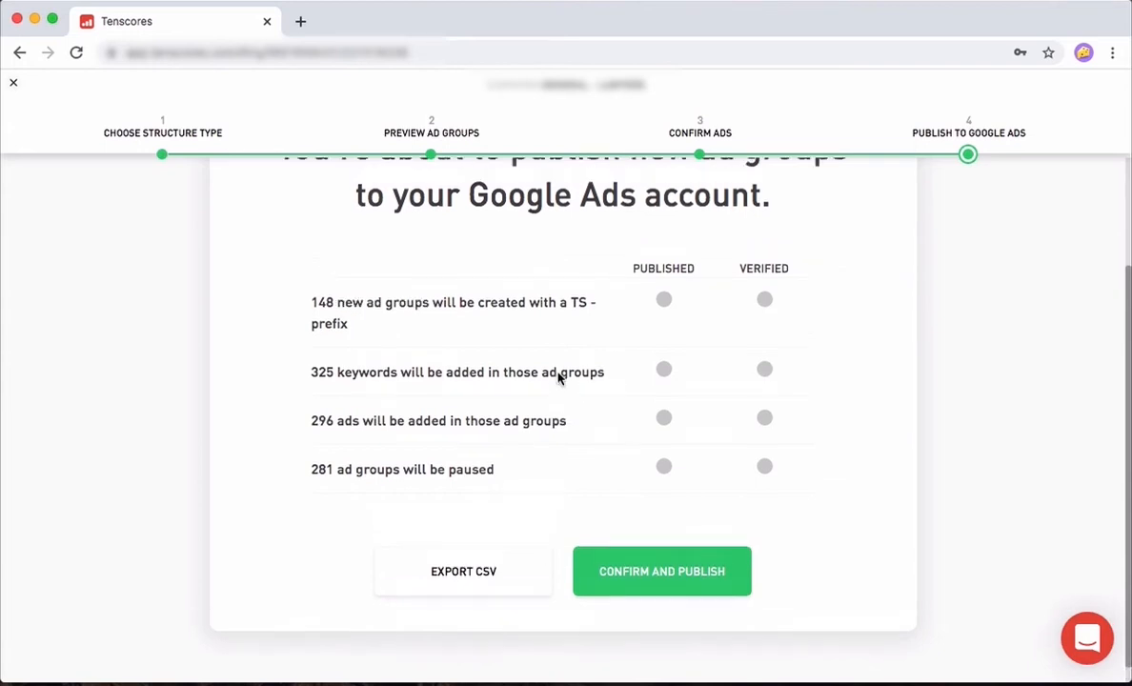
scroll(558, 378, "up", 1)
scroll(559, 374, "down", 2)
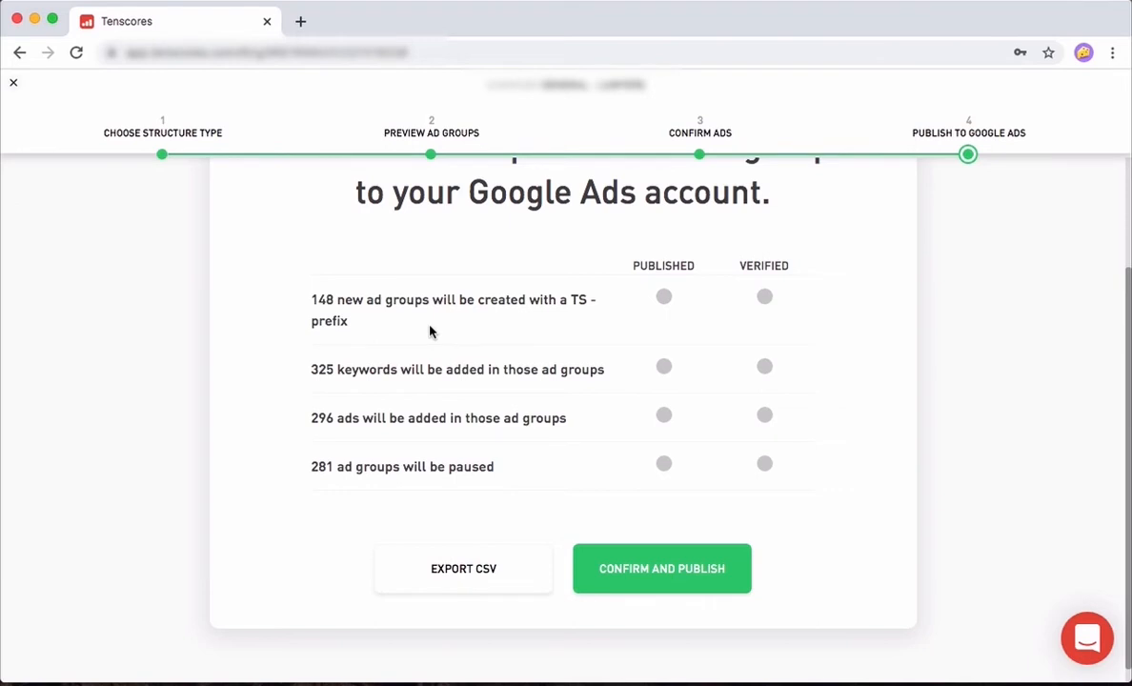
scroll(430, 328, "up", 3)
scroll(584, 493, "down", 3)
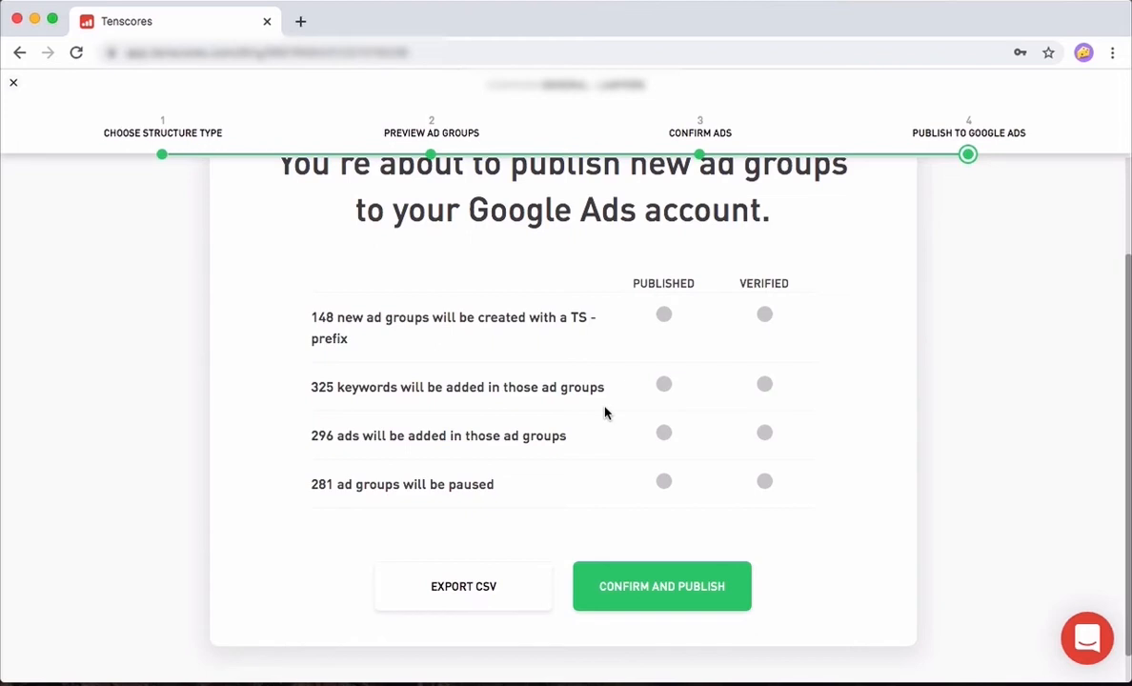
Review the publishing summary and exit the campaign restructuring without publishing, confirming that changes may be lost
scroll(544, 308, "up", 1)
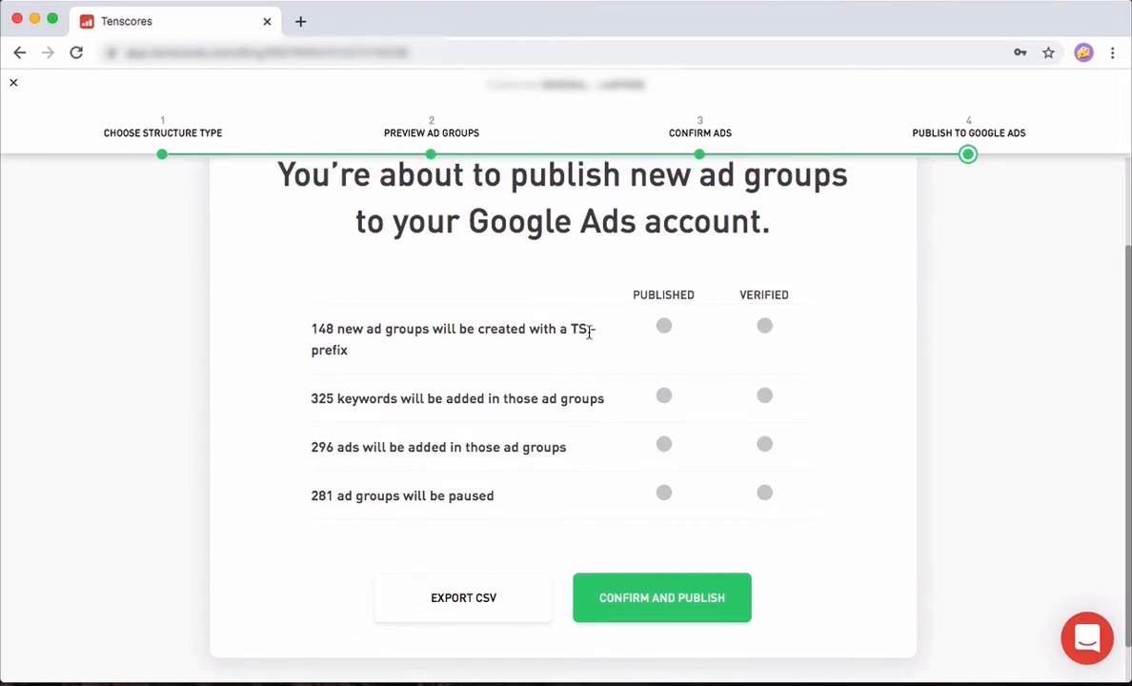
scroll(589, 331, "up", 3)
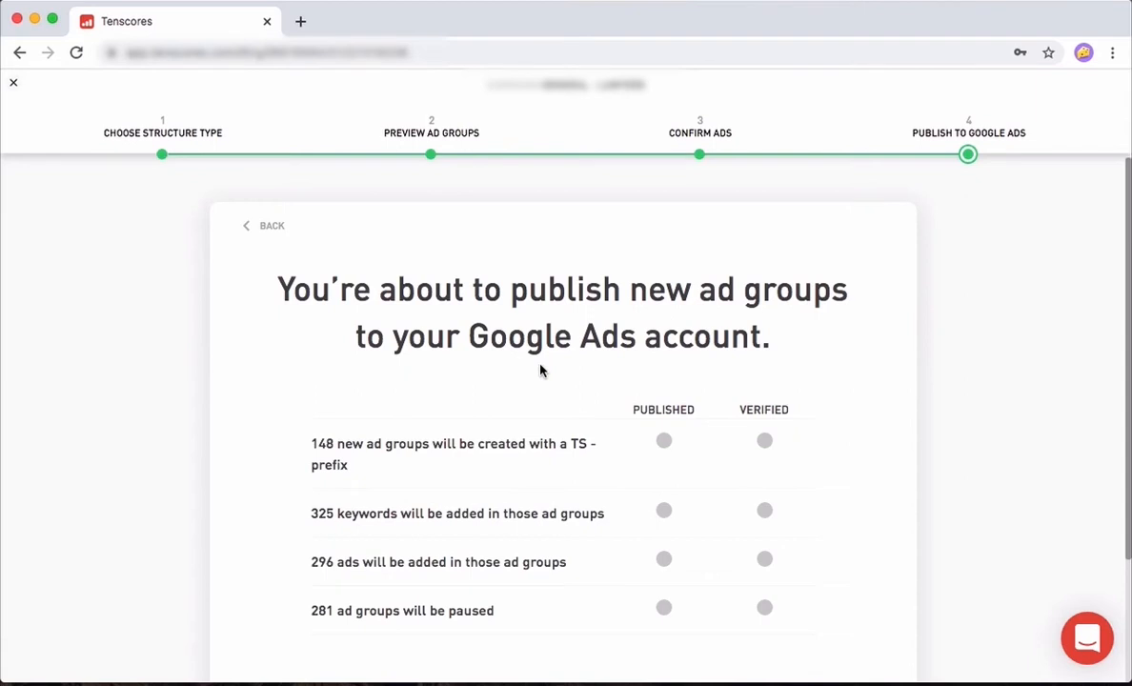
scroll(540, 369, "down", 3)
scroll(540, 370, "up", 3)
left_click(15, 85)
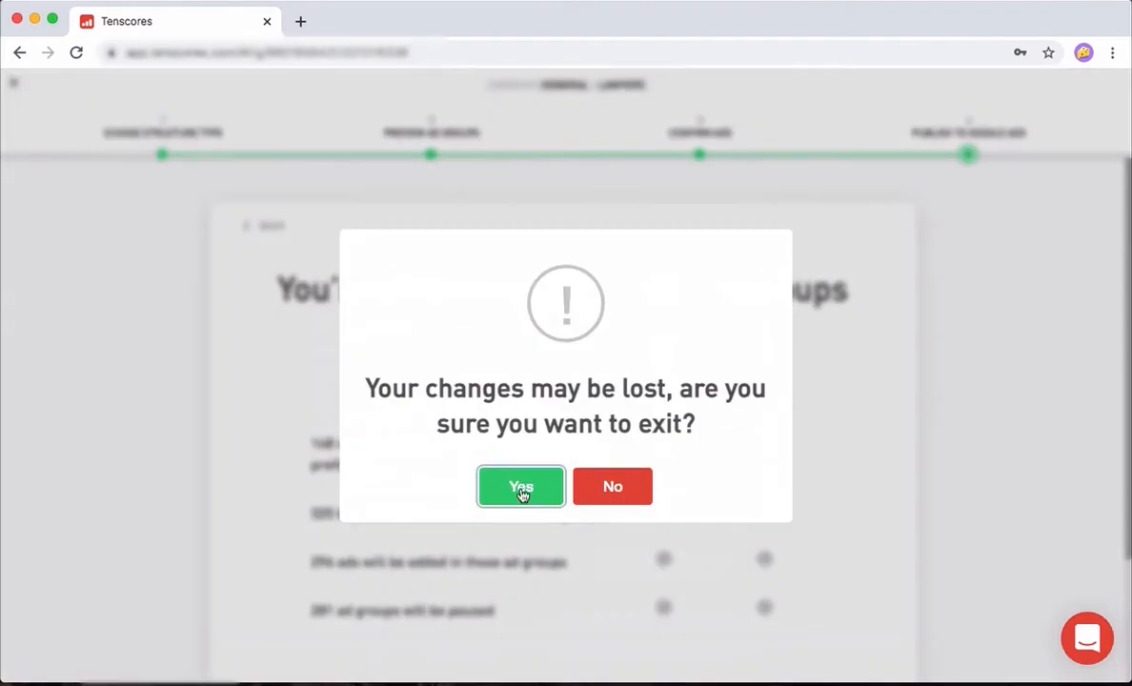
left_click(532, 490)
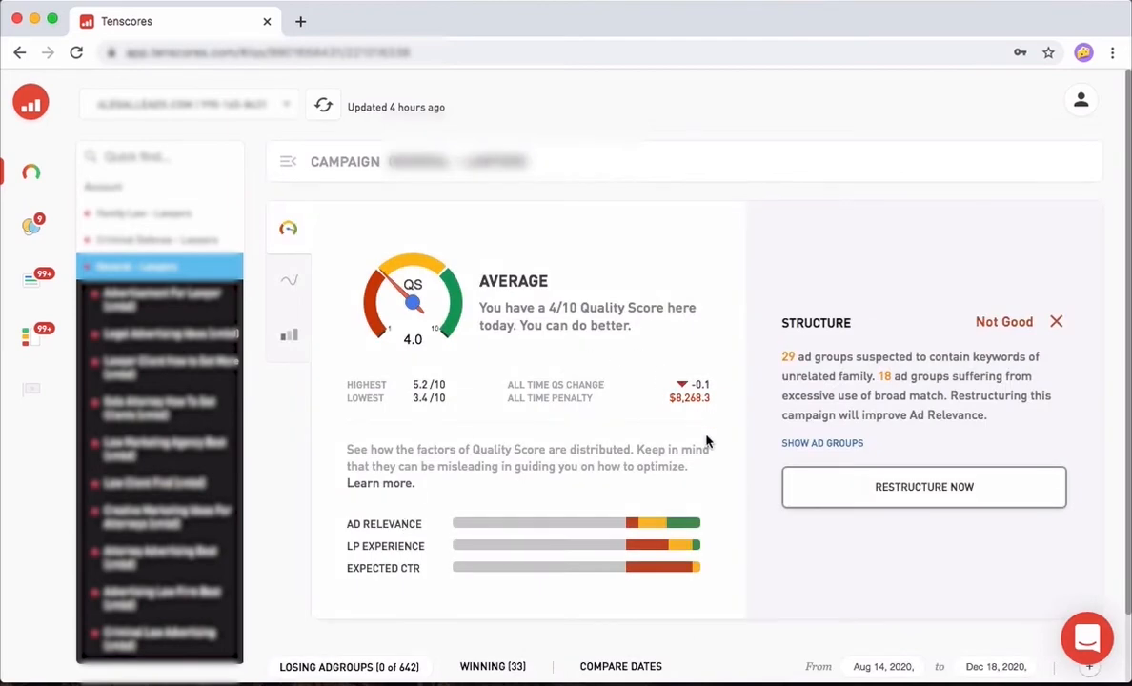
Look through the campaign's losing ad groups, checking their Quality Scores, costs and penalties
scroll(706, 440, "down", 2)
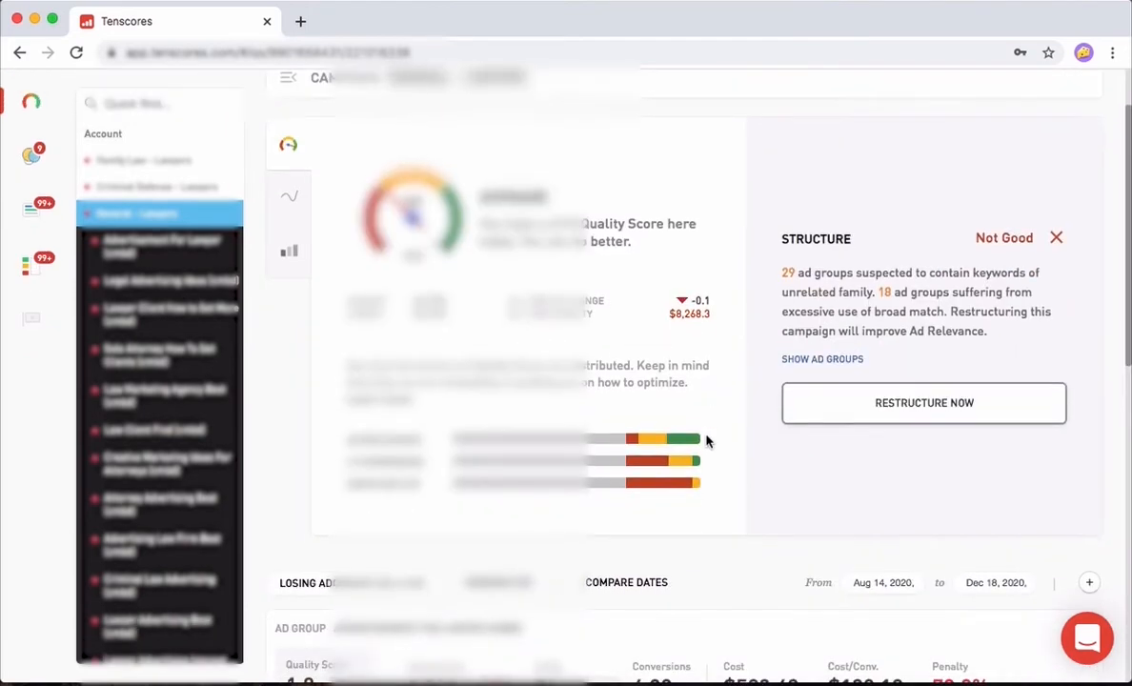
scroll(706, 440, "down", 5)
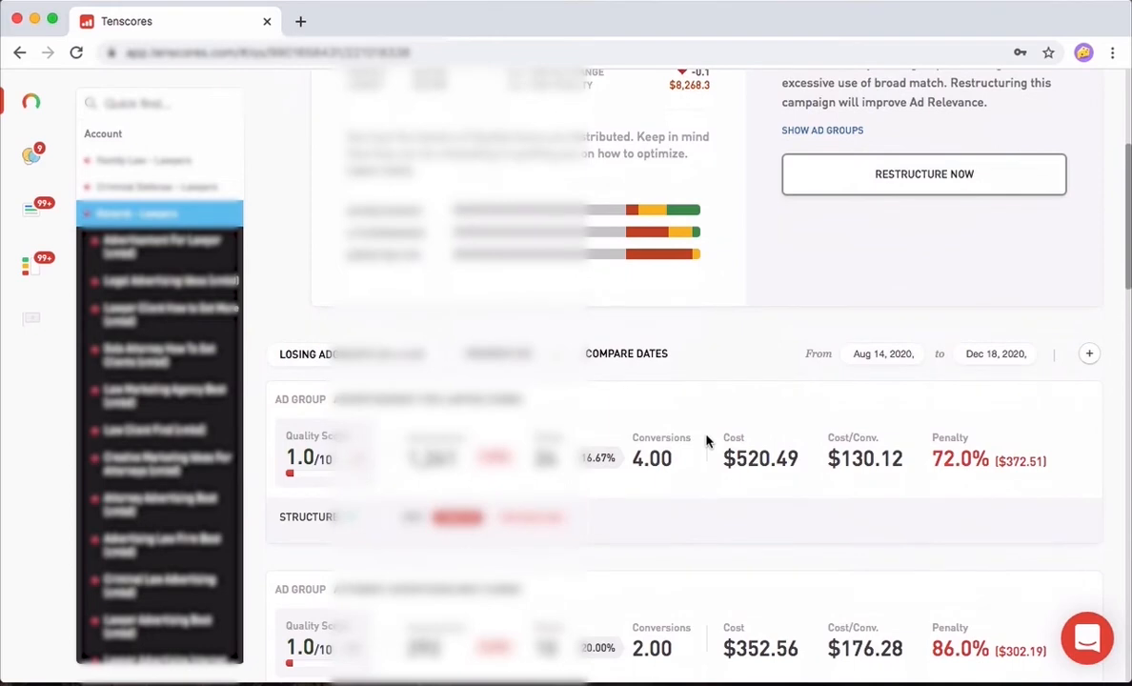
scroll(706, 440, "down", 4)
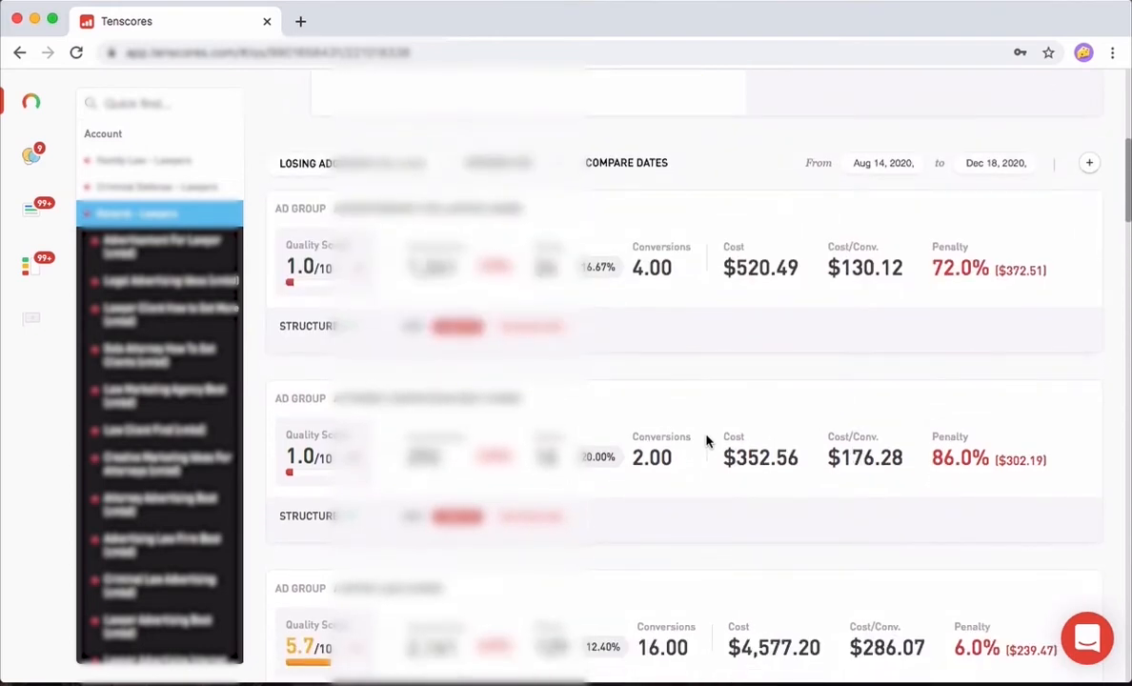
scroll(706, 440, "down", 5)
scroll(706, 440, "up", 12)
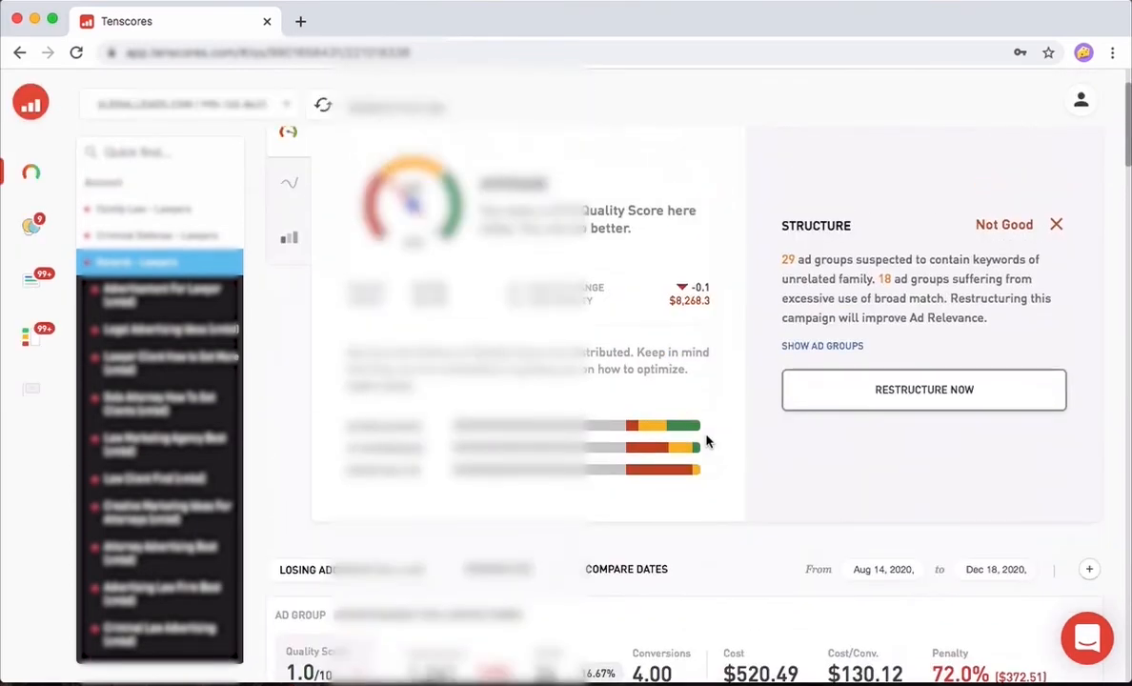
scroll(706, 440, "up", 2)
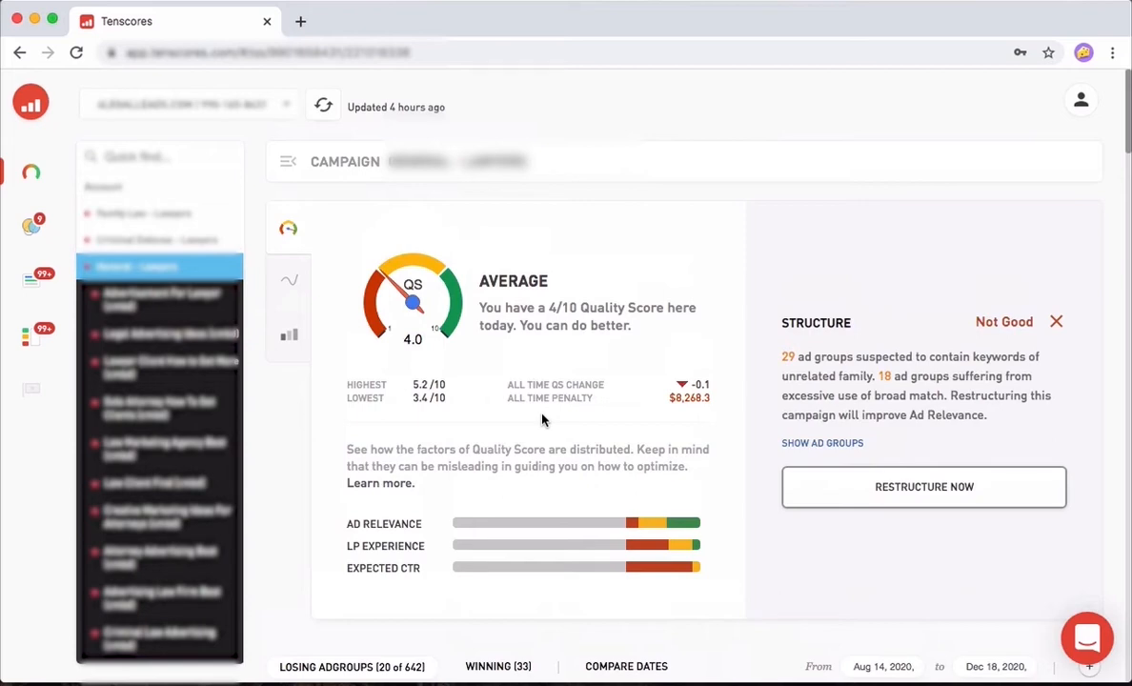
Compare the campaign's Quality Score factor bars with the structure and ads flags of its losing ad groups
scroll(543, 419, "down", 5)
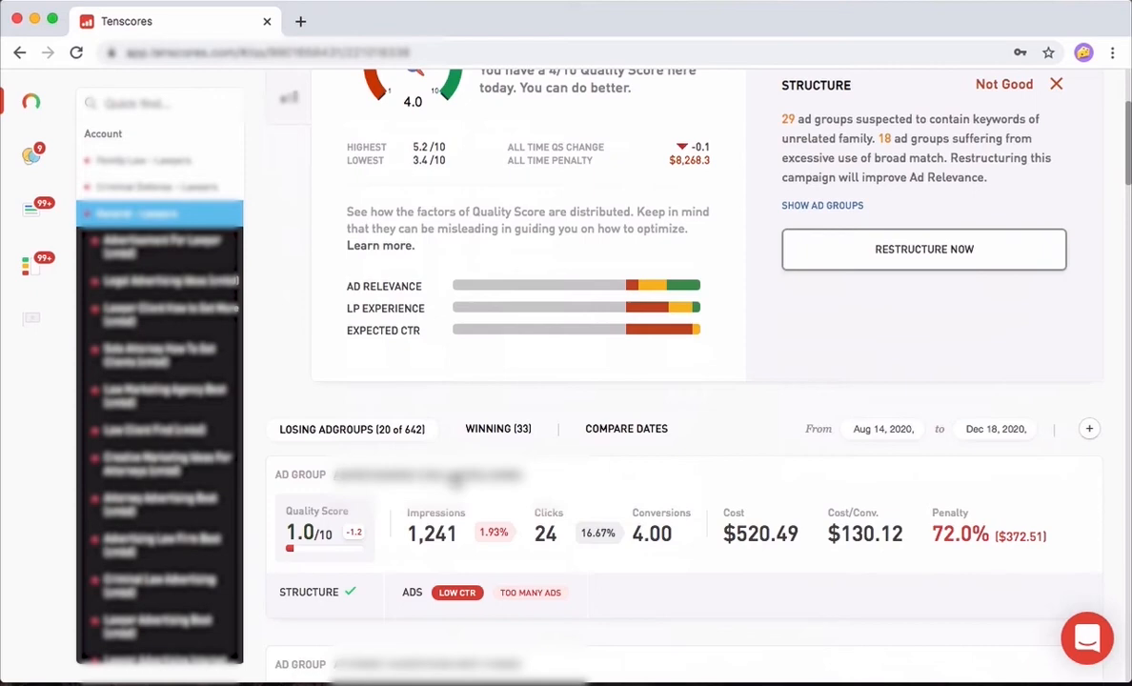
scroll(627, 469, "up", 2)
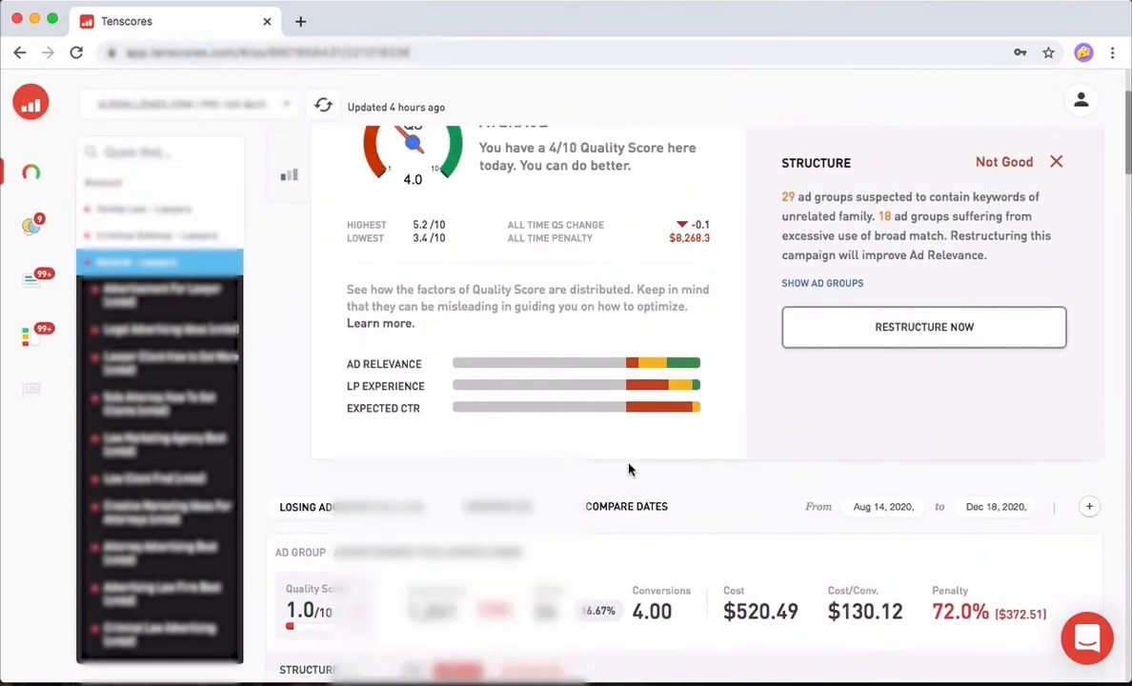
scroll(629, 469, "up", 1)
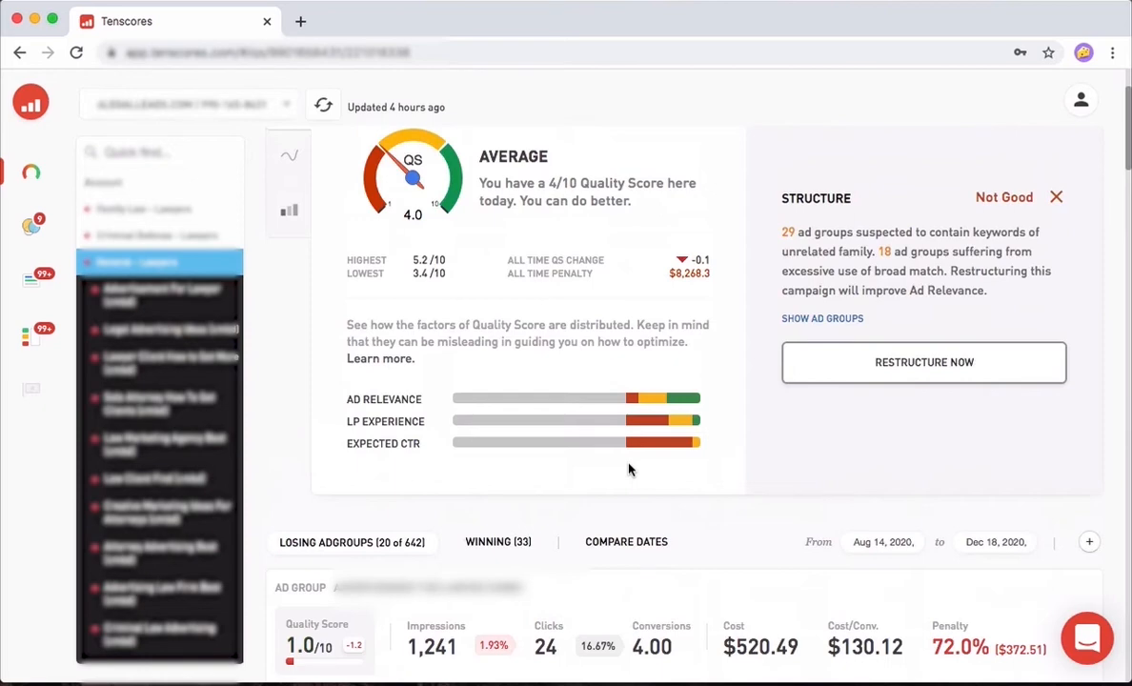
scroll(629, 469, "down", 5)
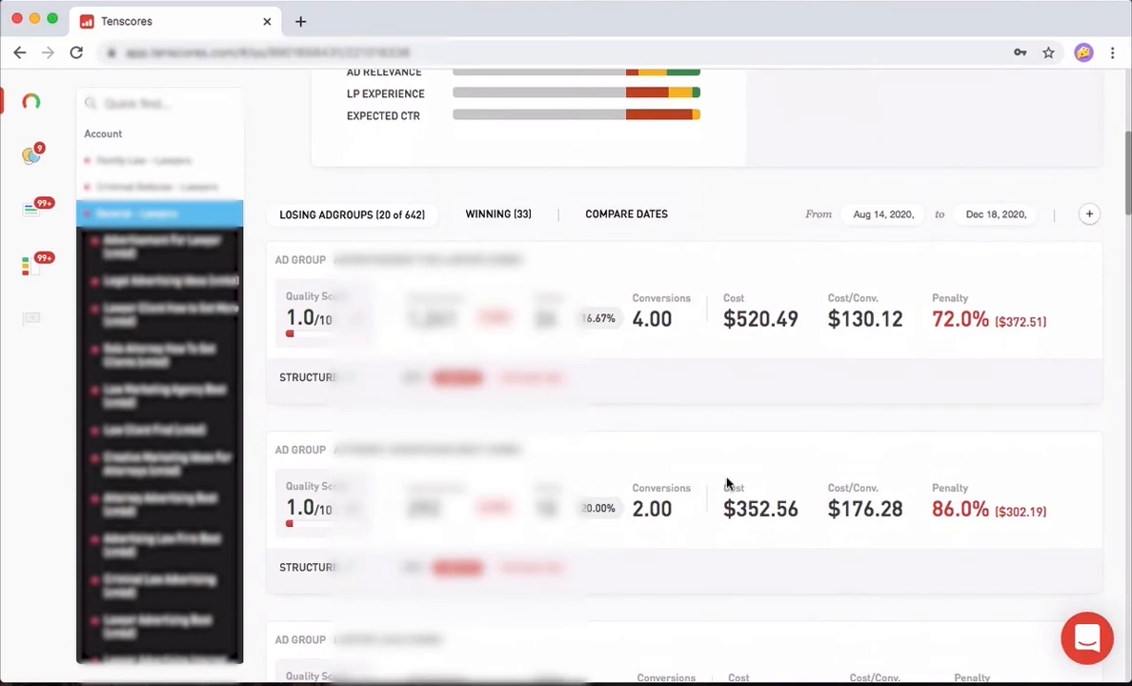
scroll(727, 484, "down", 4)
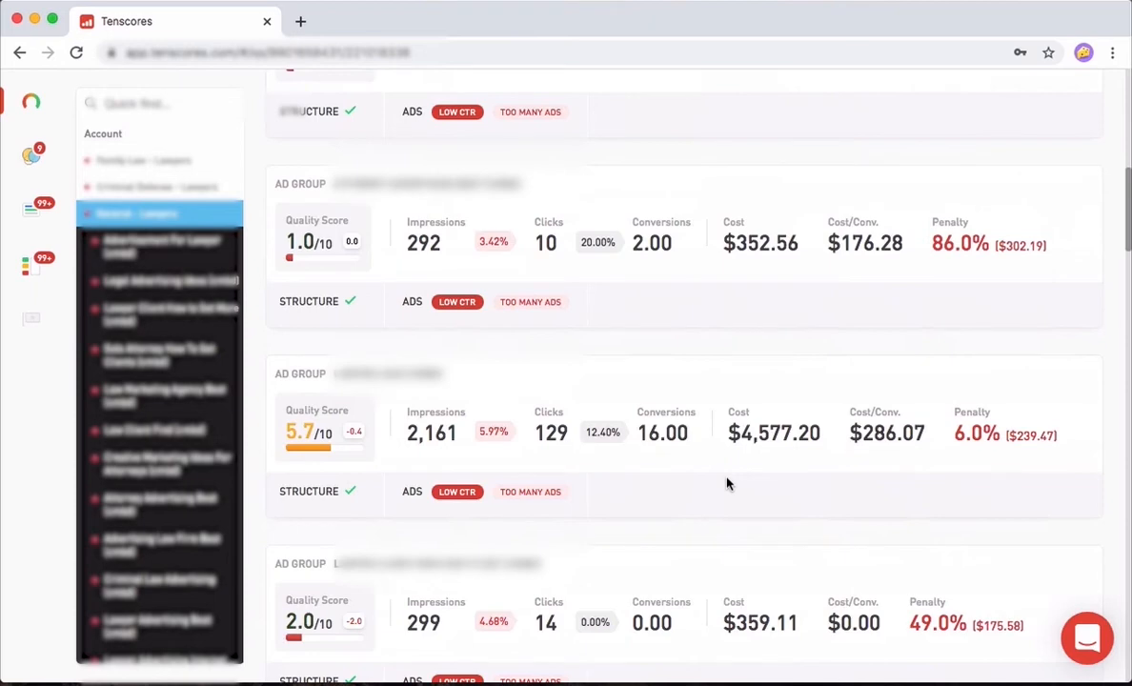
scroll(727, 484, "up", 4)
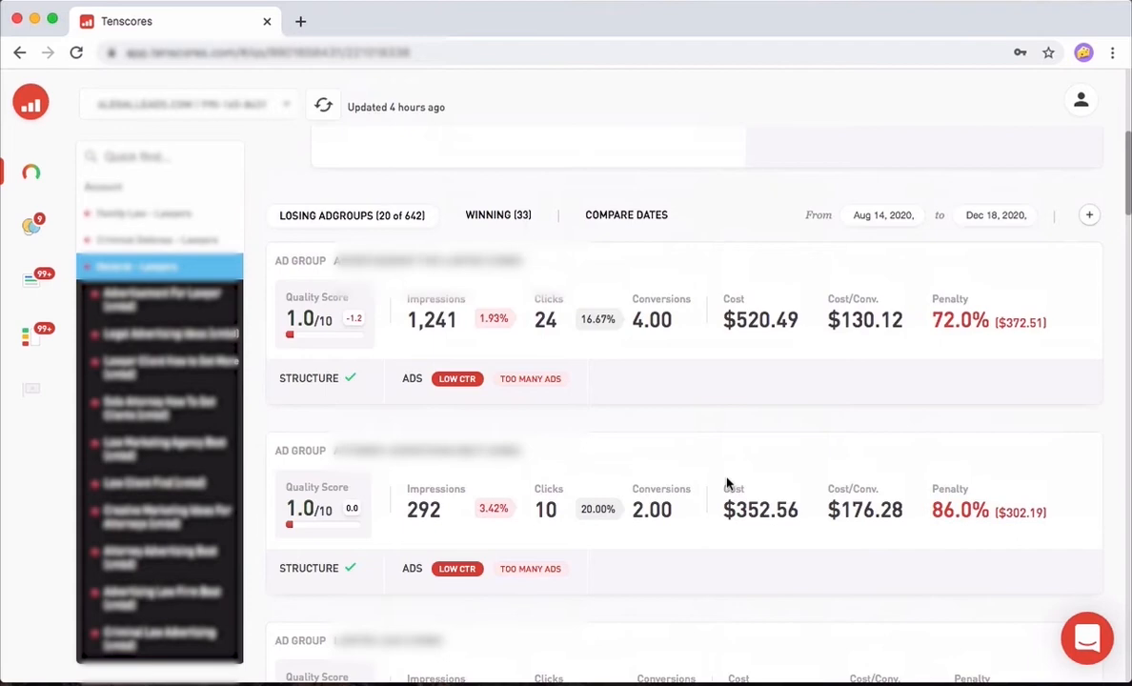
scroll(726, 484, "down", 3)
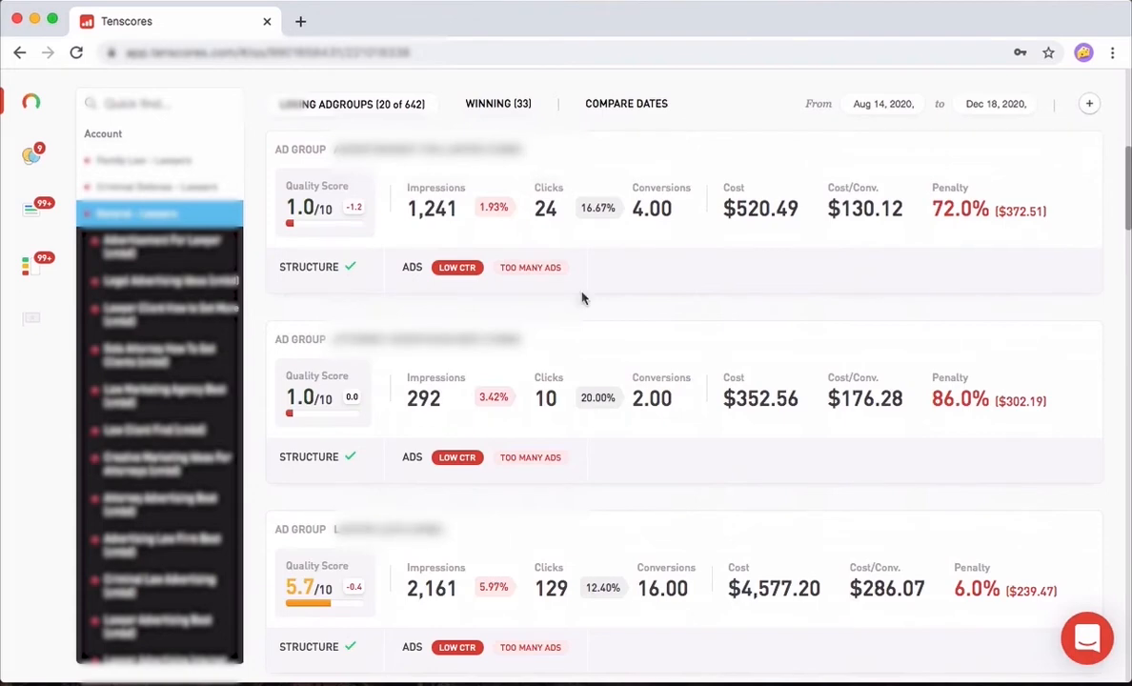
scroll(584, 298, "up", 5)
scroll(583, 298, "down", 2)
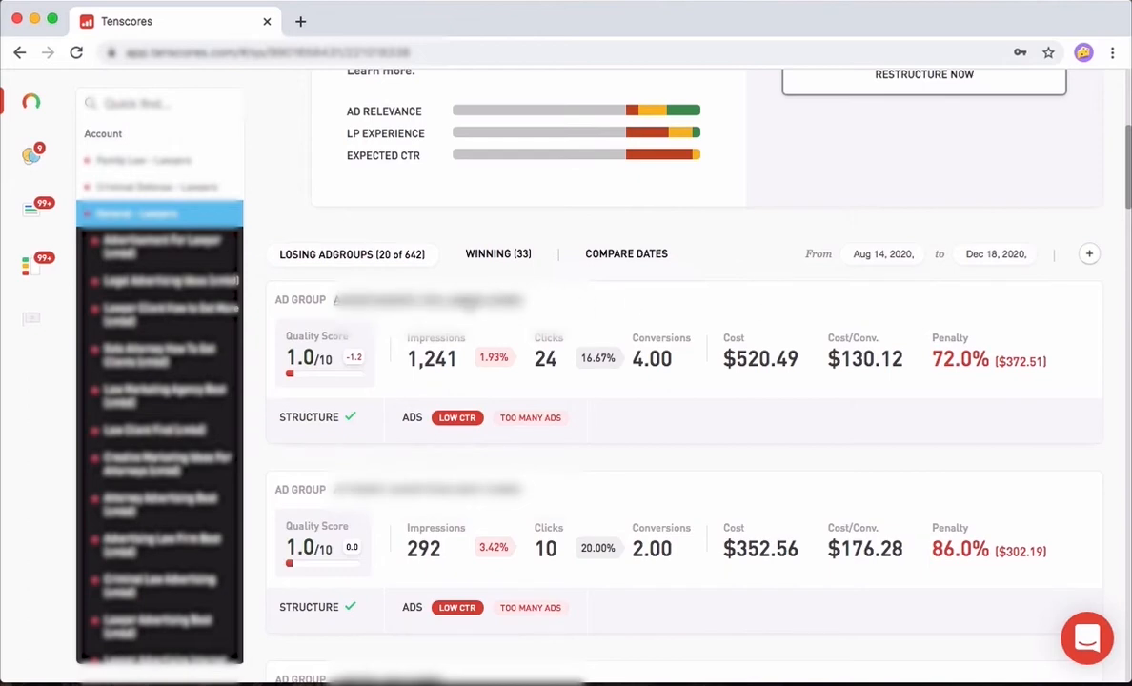
Open the first losing ad group in the list and look through all its active ads and their statistics
left_click(470, 302)
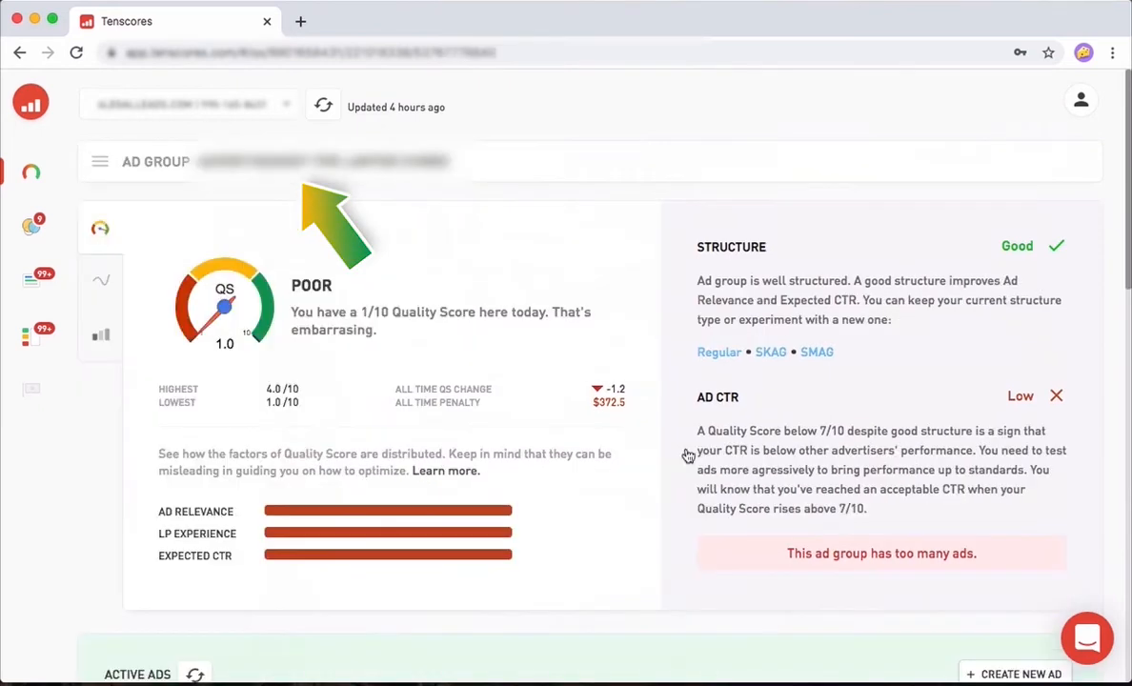
scroll(684, 455, "down", 6)
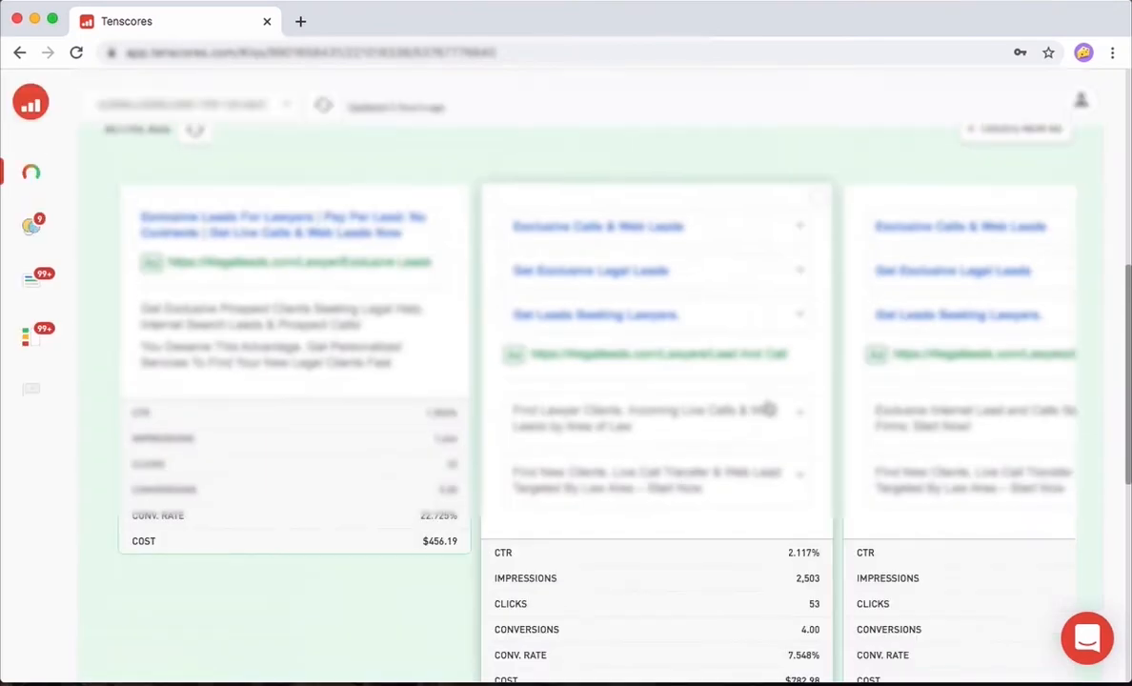
scroll(1008, 446, "right", 2)
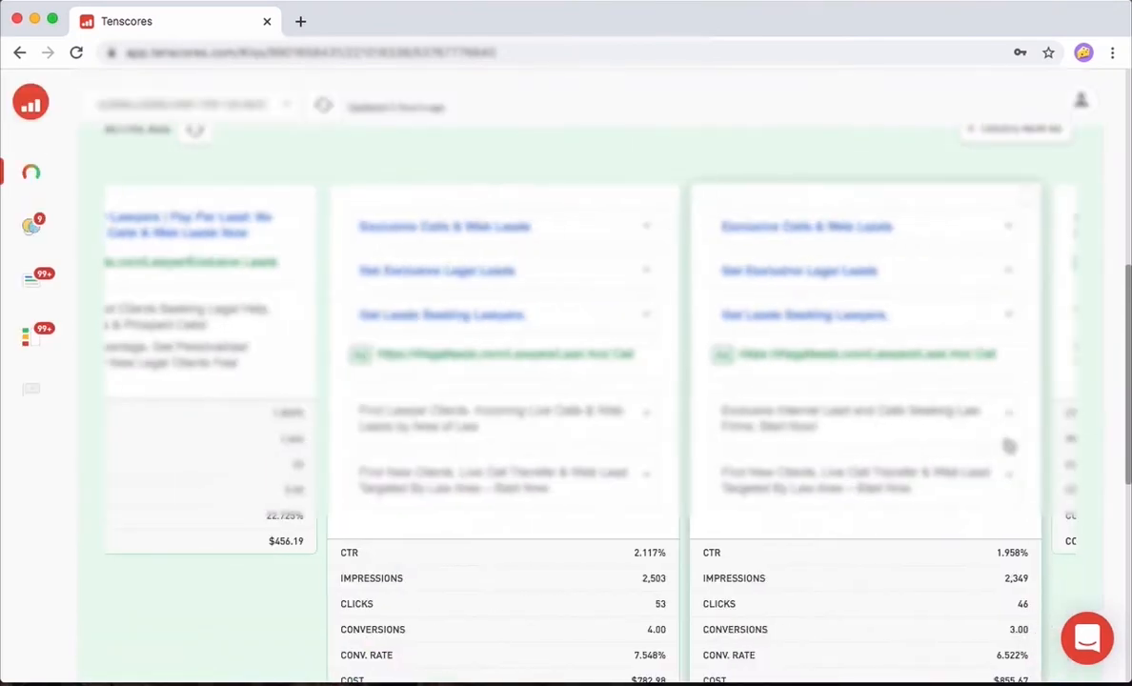
scroll(1008, 446, "right", 1)
scroll(1009, 446, "right", 2)
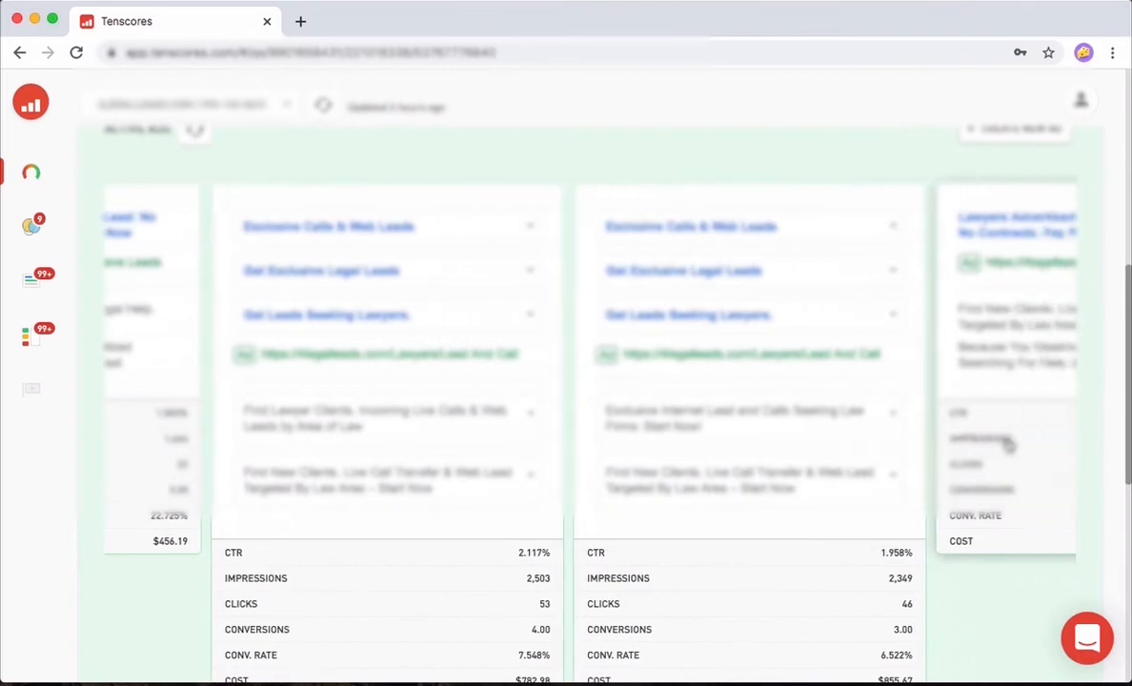
scroll(1009, 446, "right", 1)
scroll(1008, 446, "right", 4)
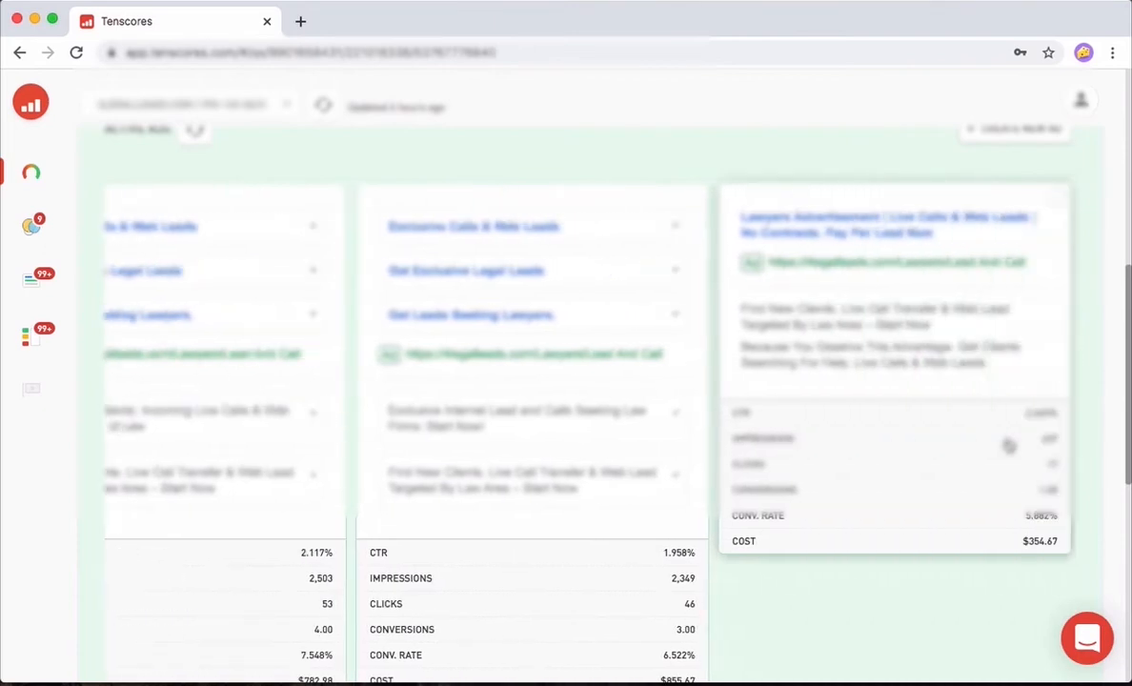
Highlight the notice about the number of ads in the ad group's Ad CTR assessment and clear the selection
scroll(1008, 446, "up", 10)
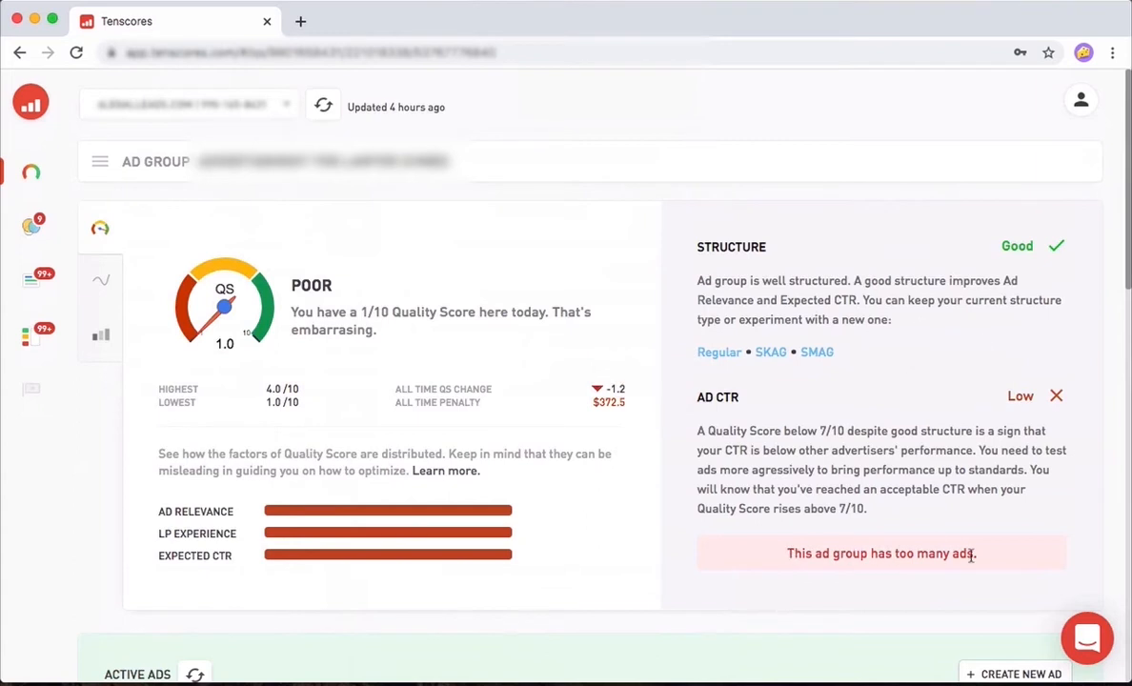
left_click_drag(971, 555, 910, 580)
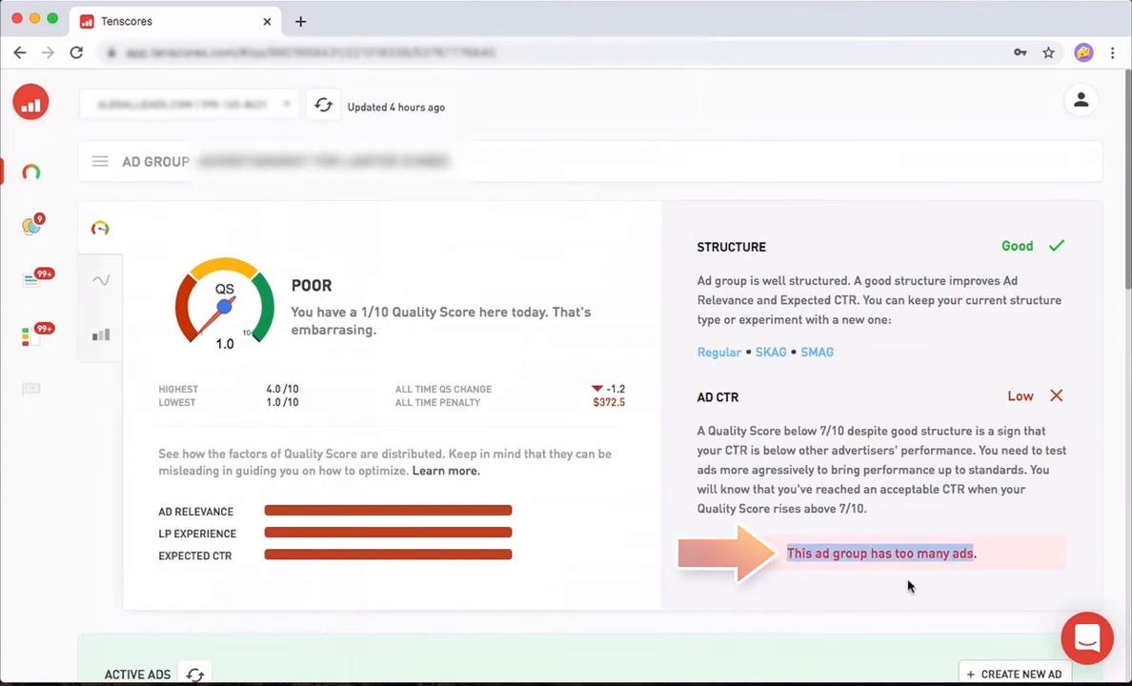
left_click(908, 586)
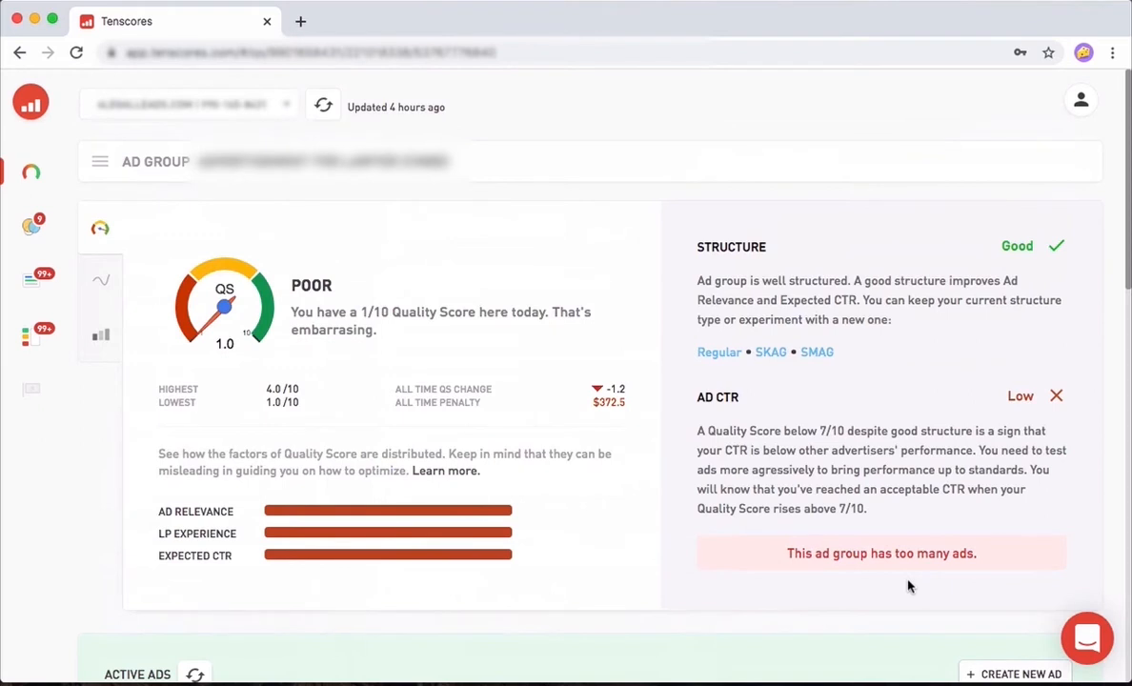
Compare the CTR, impressions, clicks and conversions of the ad group's active ads
scroll(908, 586, "down", 10)
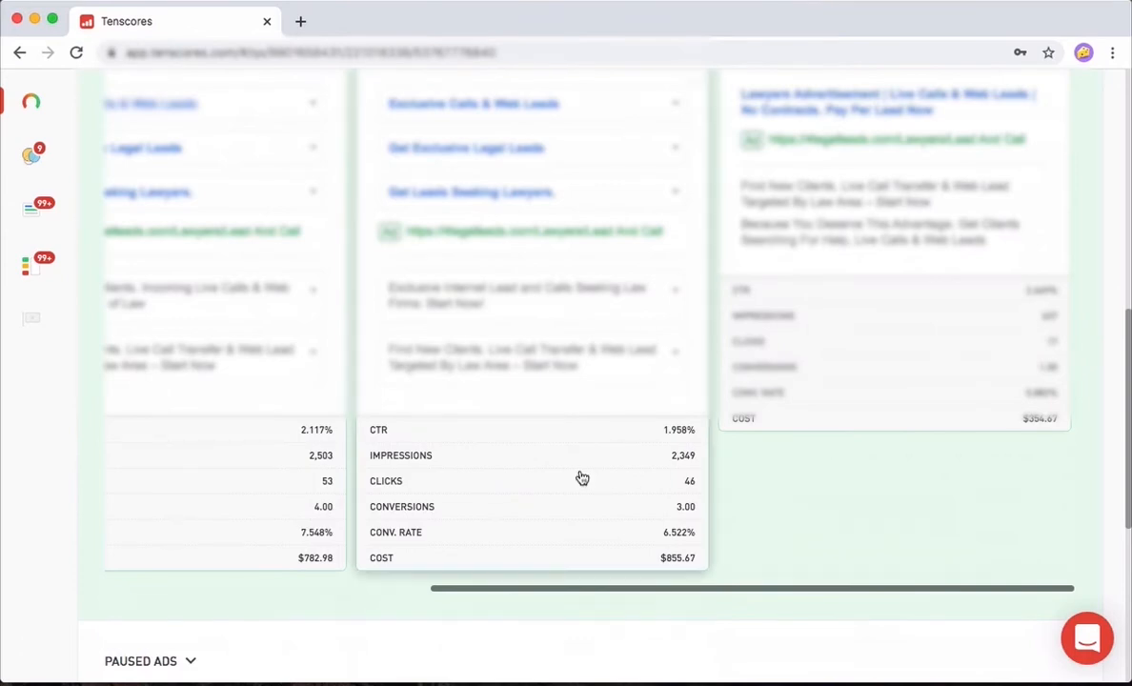
scroll(581, 477, "left", 5)
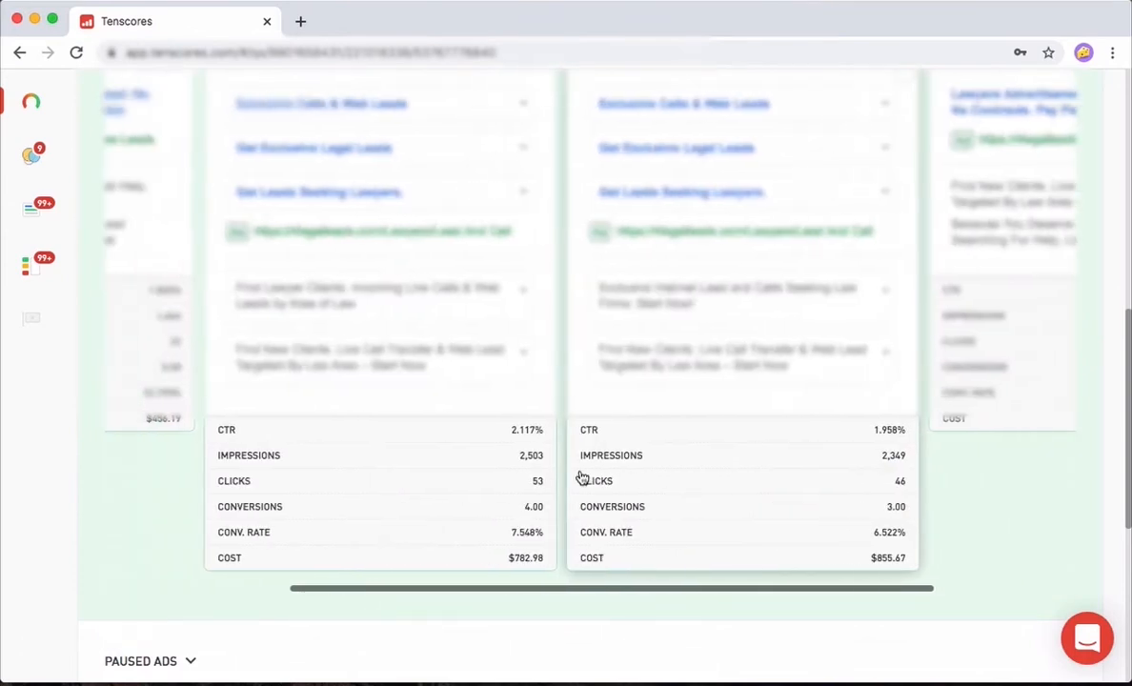
scroll(582, 477, "left", 3)
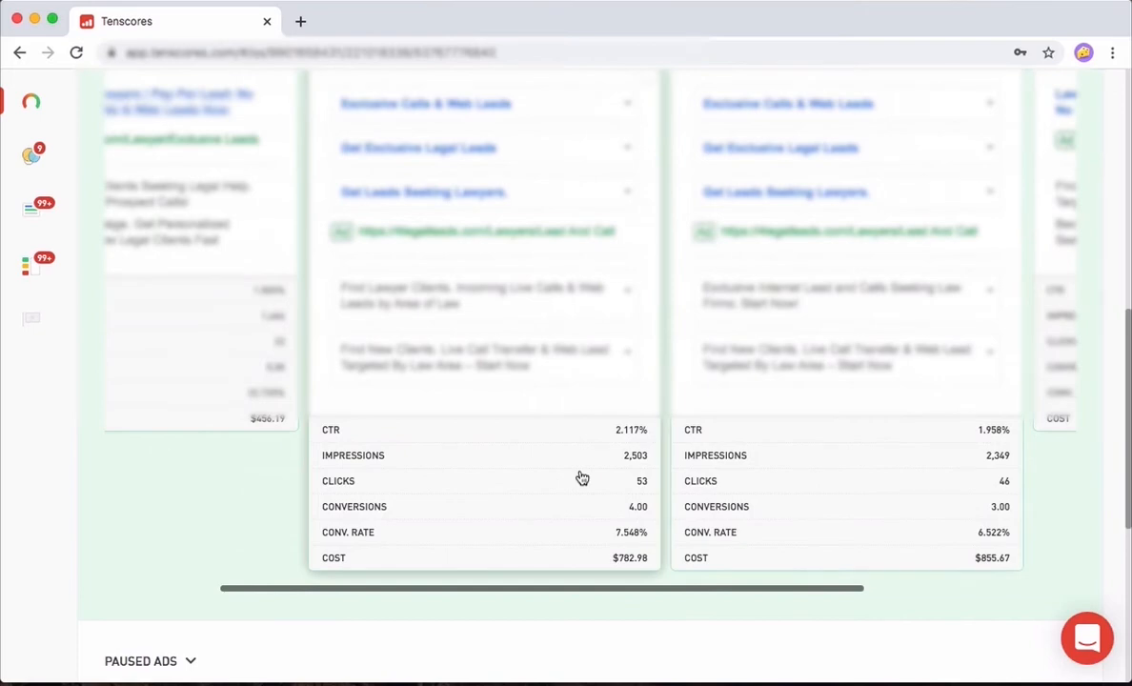
scroll(581, 478, "left", 4)
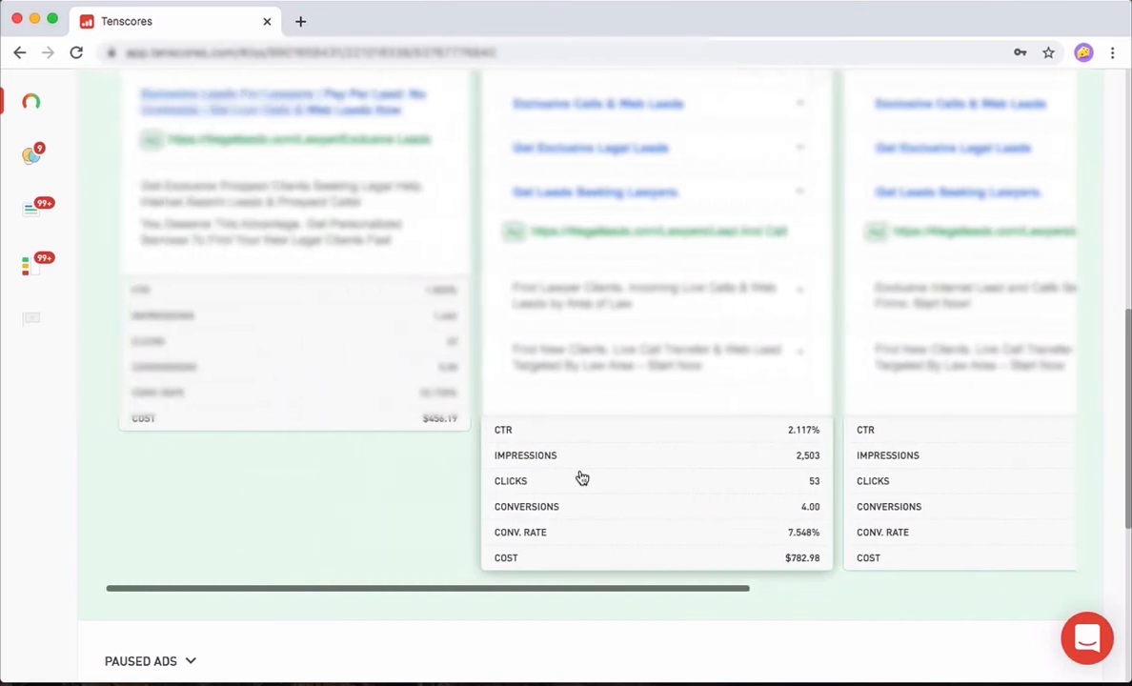
scroll(581, 477, "right", 6)
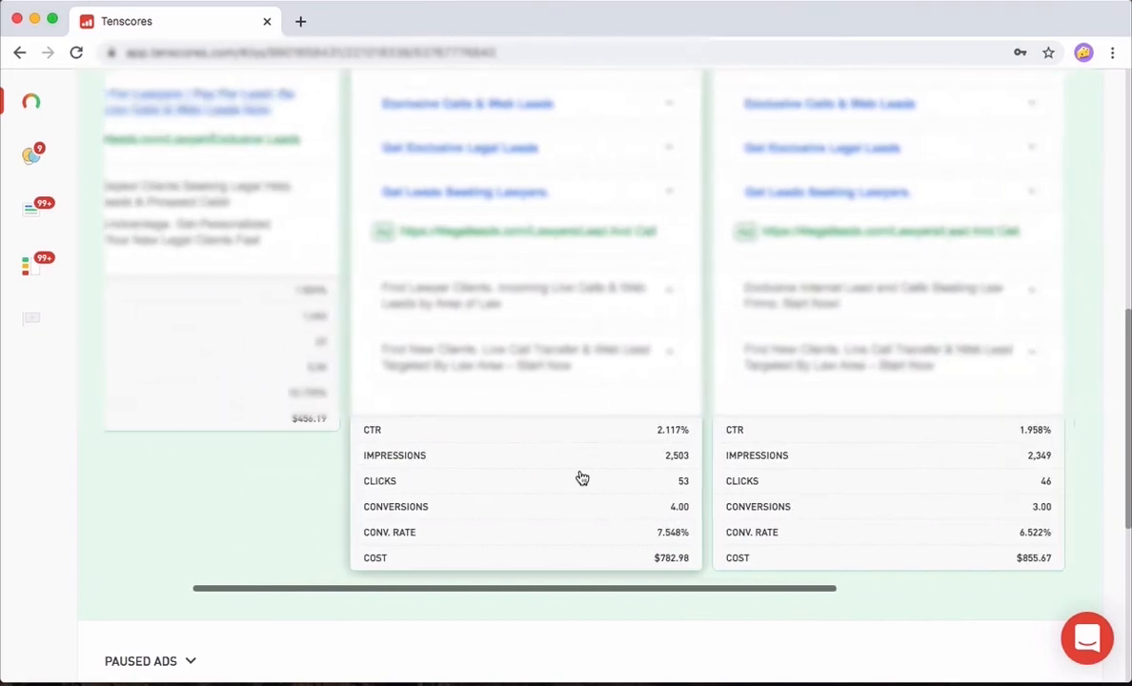
scroll(581, 478, "right", 3)
scroll(582, 477, "left", 5)
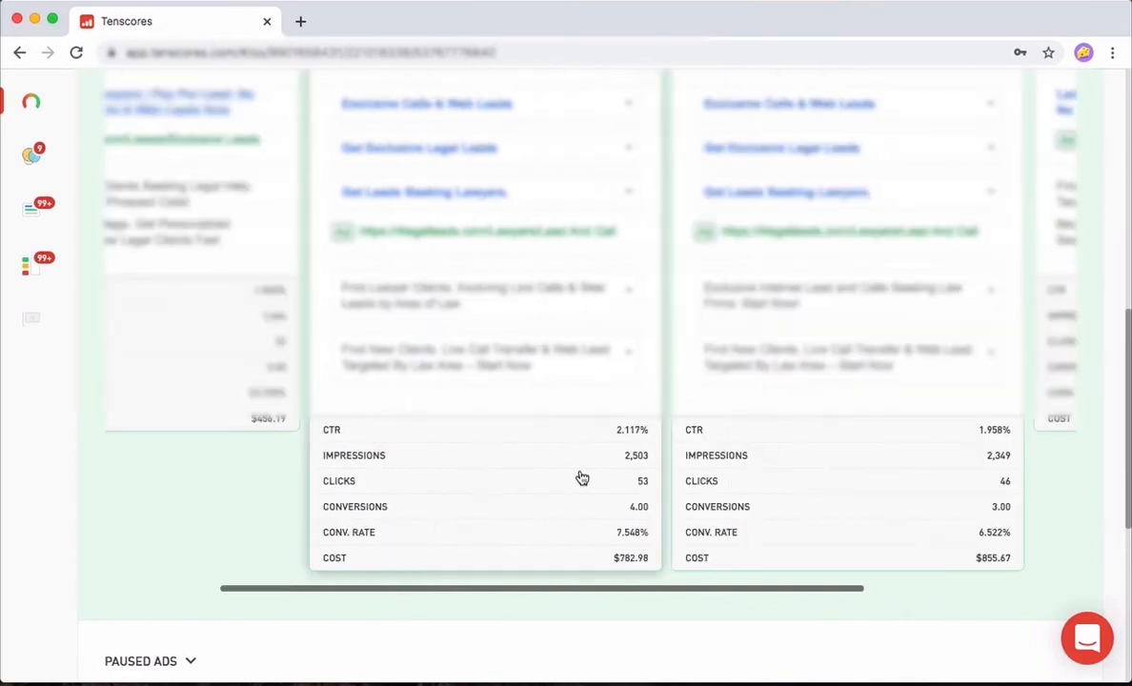
Select the first and third active ads in the ad group and pause them
scroll(582, 477, "up", 3)
left_click(283, 232)
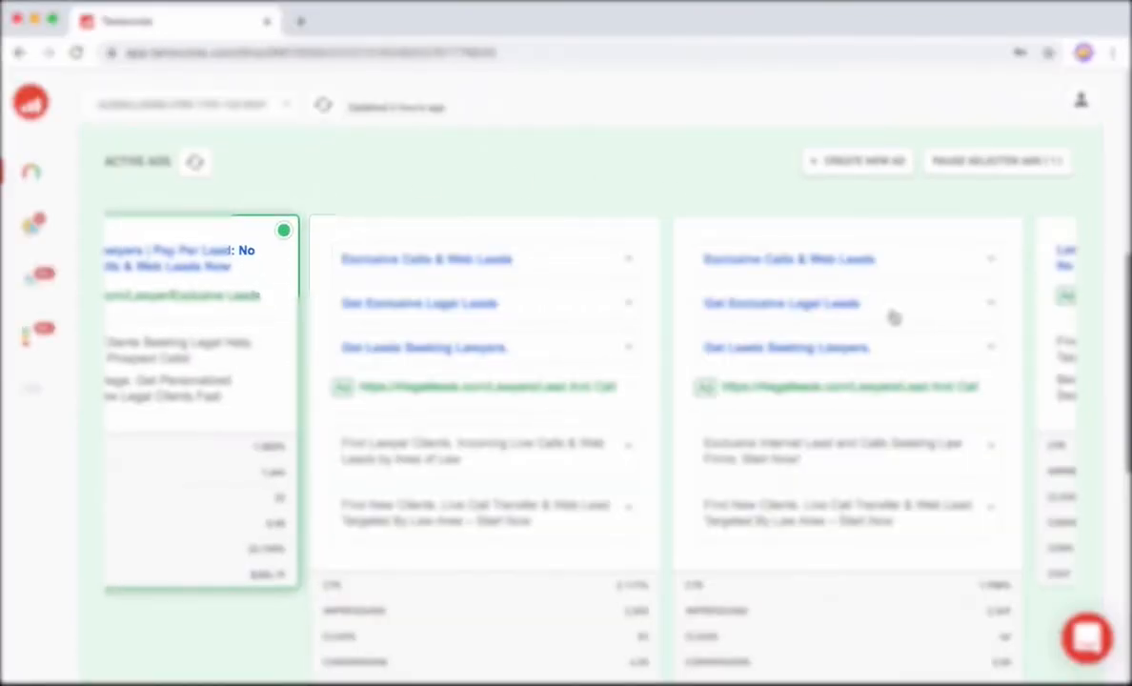
scroll(889, 315, "right", 5)
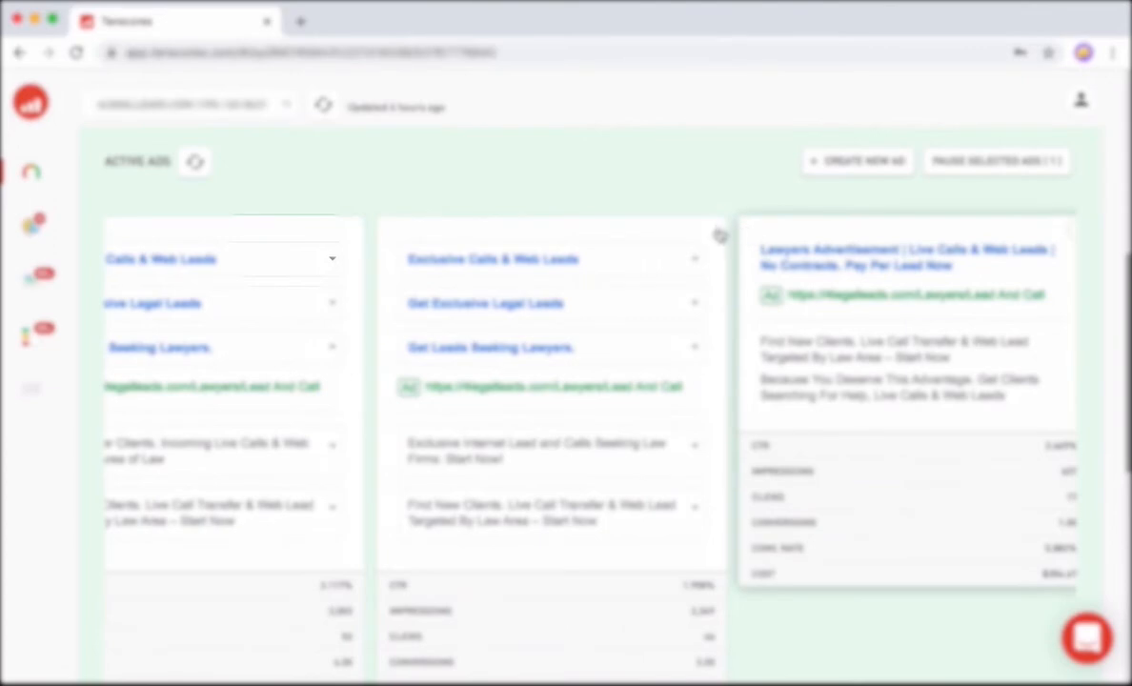
left_click(713, 230)
left_click(981, 169)
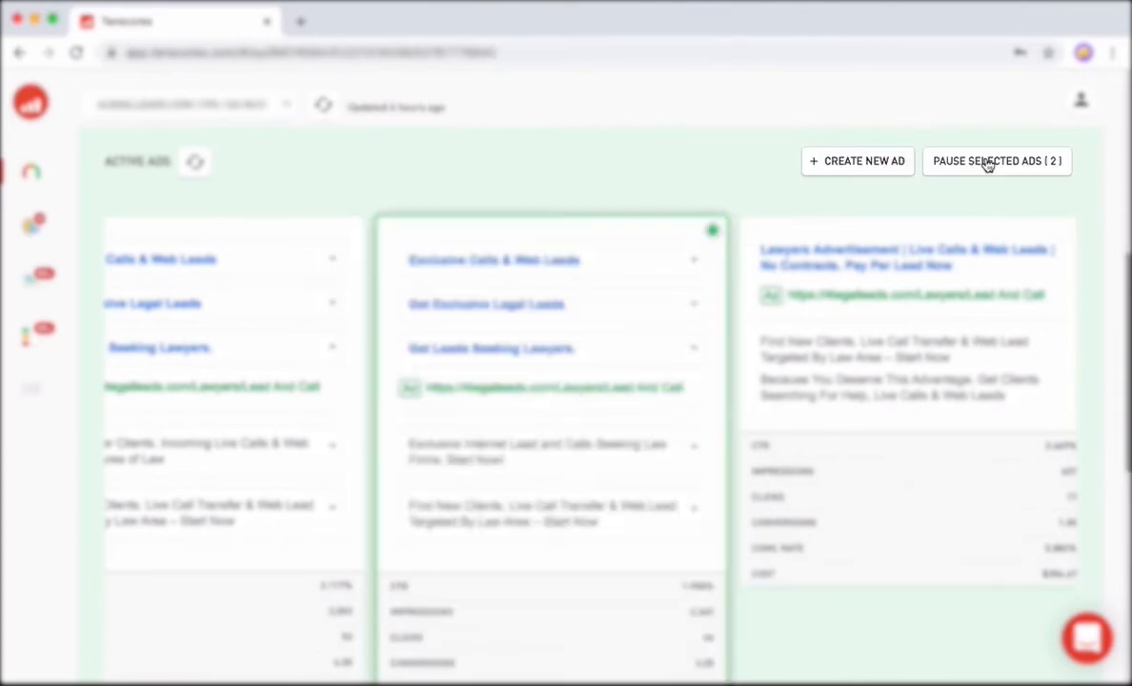
left_click(987, 163)
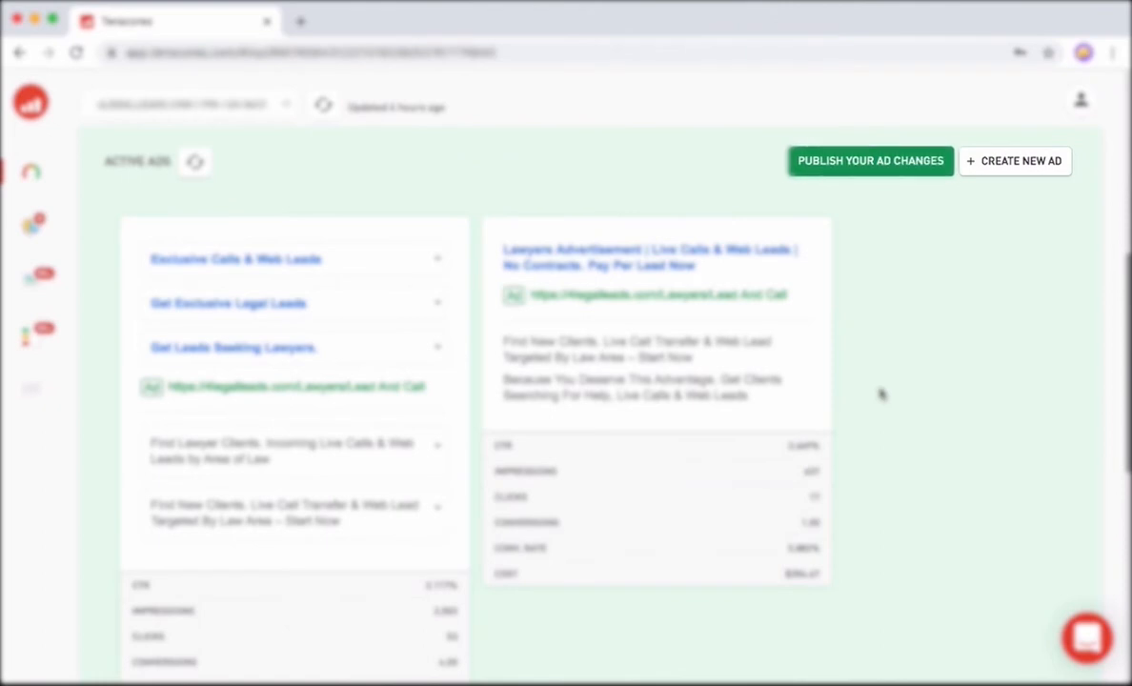
Expand the ad group's list of paused ads and look through the ads in it
scroll(667, 610, "down", 5)
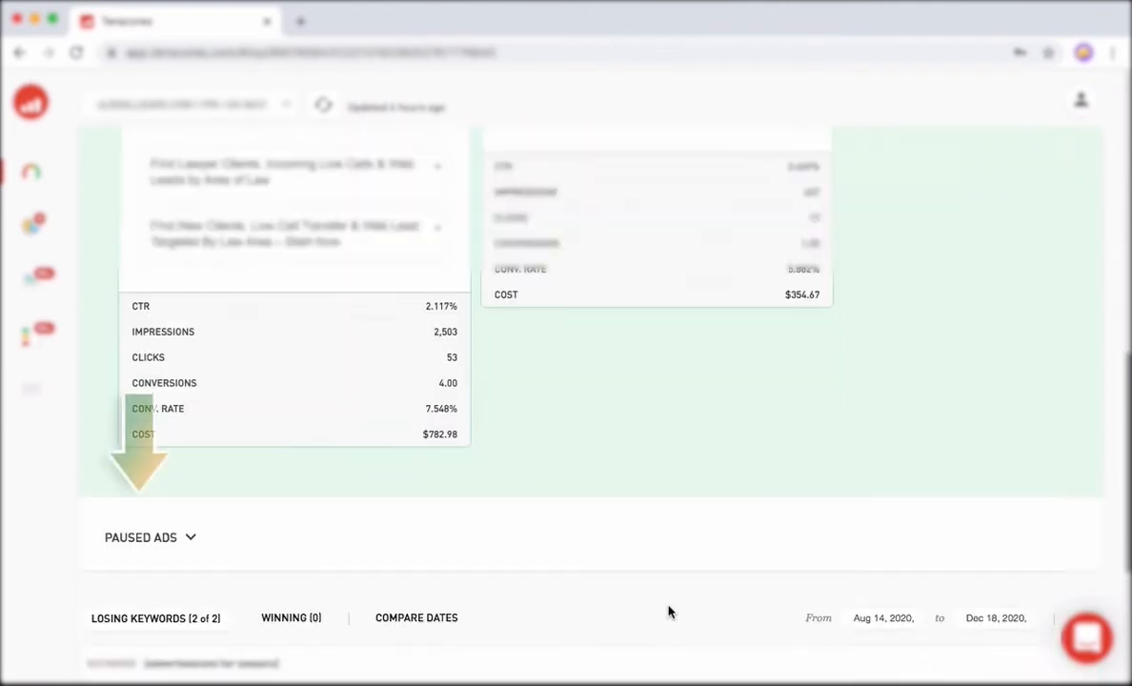
left_click(165, 538)
scroll(772, 493, "down", 3)
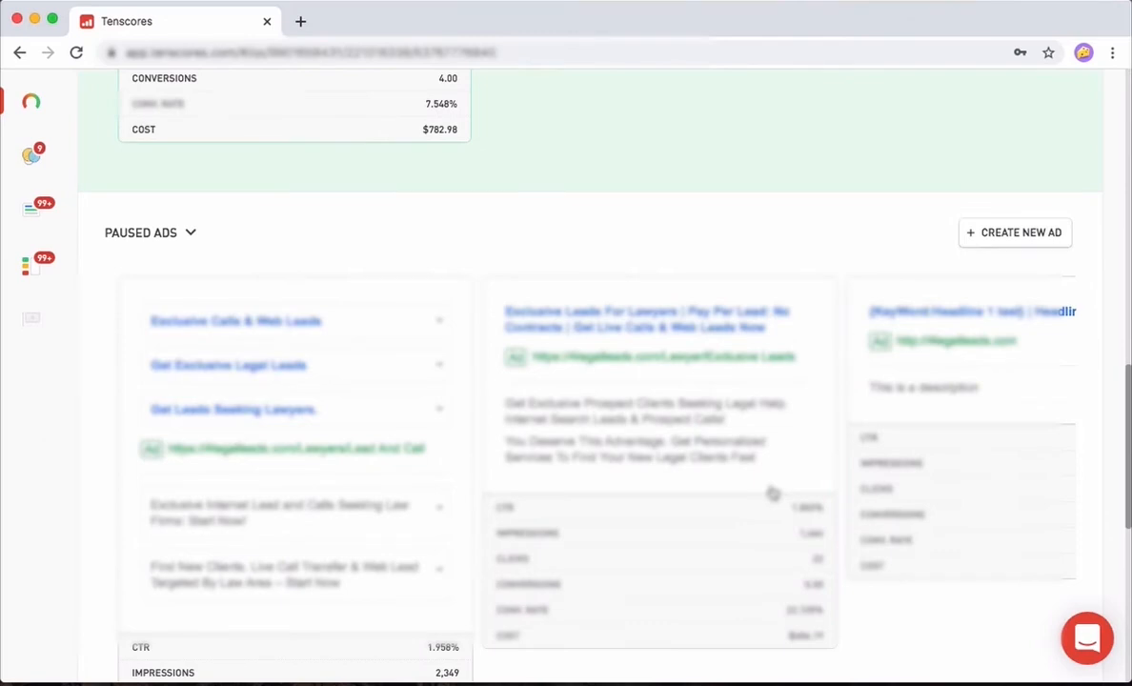
scroll(773, 493, "down", 3)
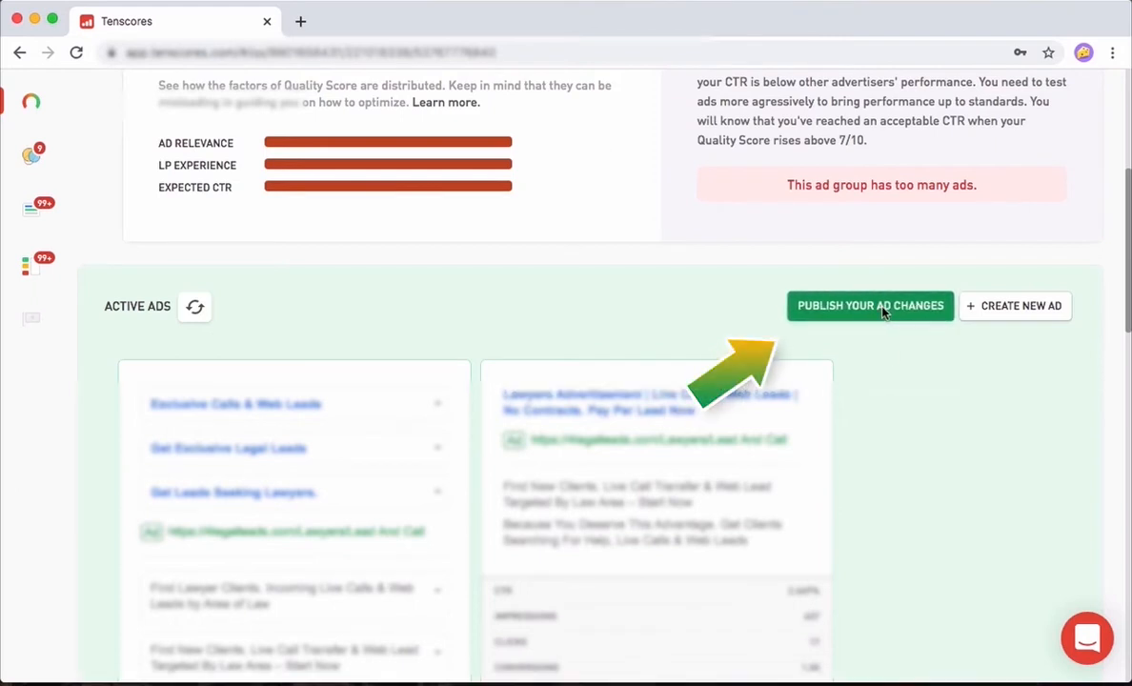
Start a new ad in the ad group, using the second active ad as its starting point
scroll(1027, 459, "up", 3)
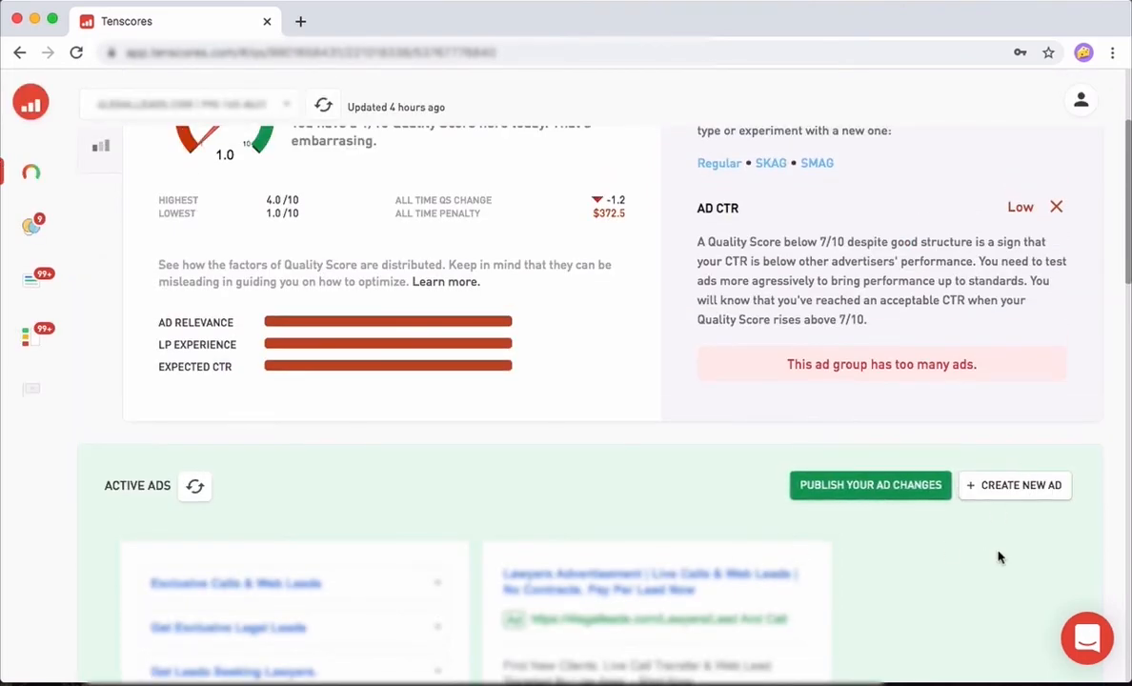
scroll(1024, 492, "down", 1)
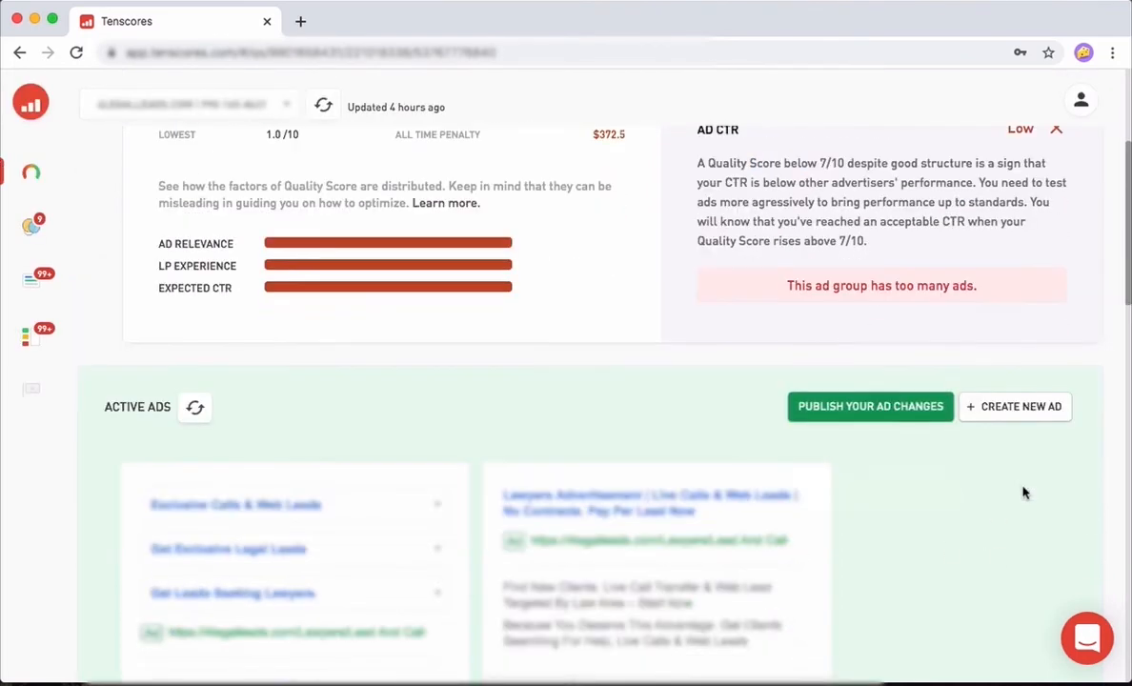
left_click(1019, 407)
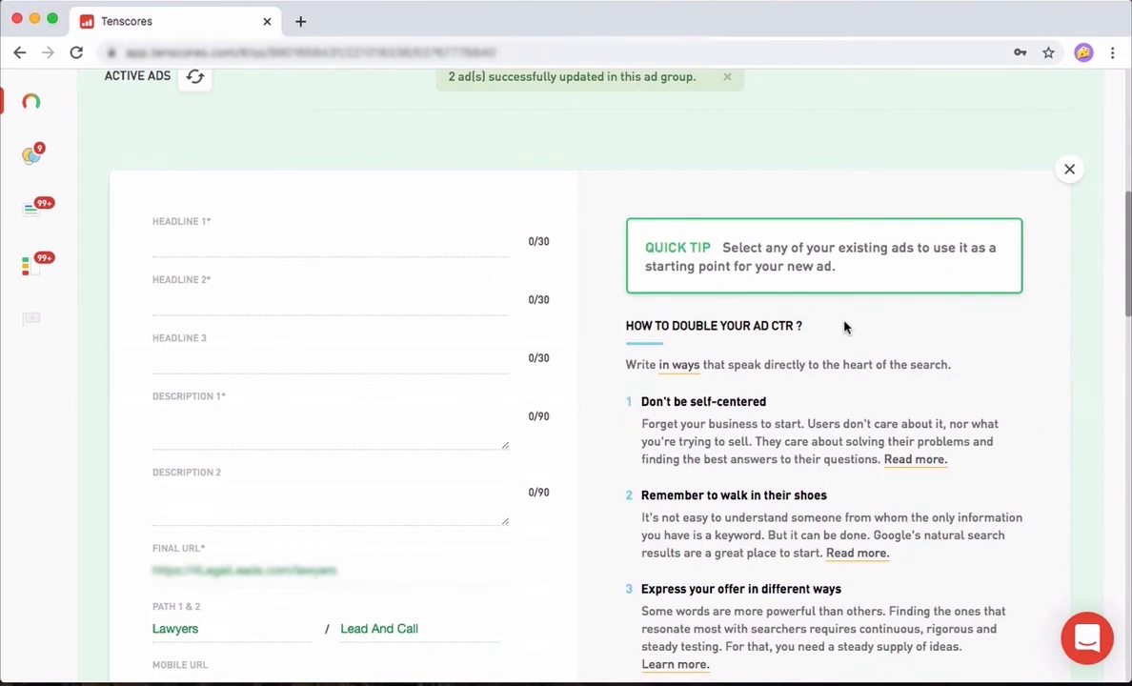
scroll(831, 358, "down", 5)
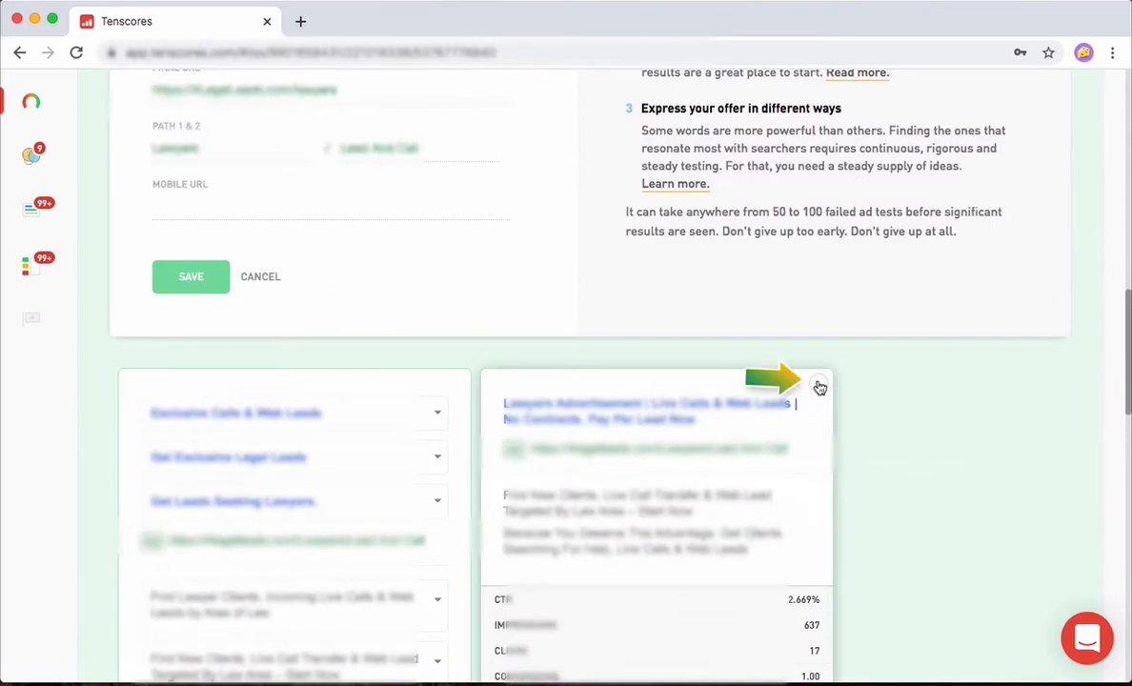
left_click(818, 385)
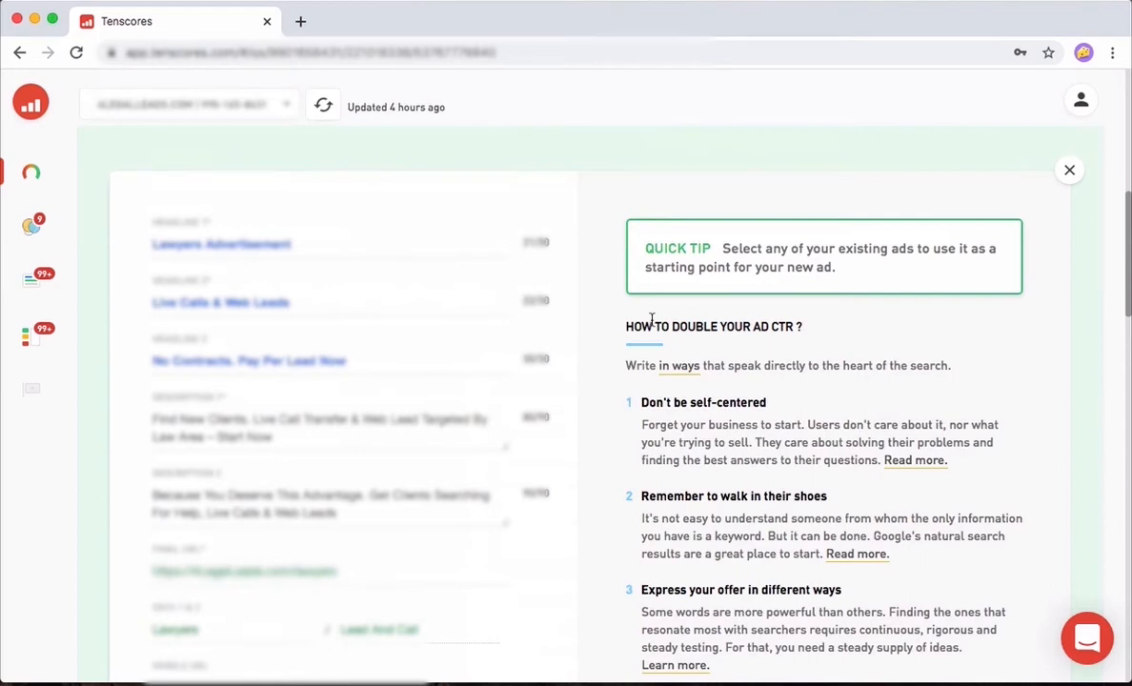
Add a question mark to Headline 1 "Lawyers Advertisement", read the tips on doubling ad CTR and save the new ad
scroll(805, 477, "down", 1)
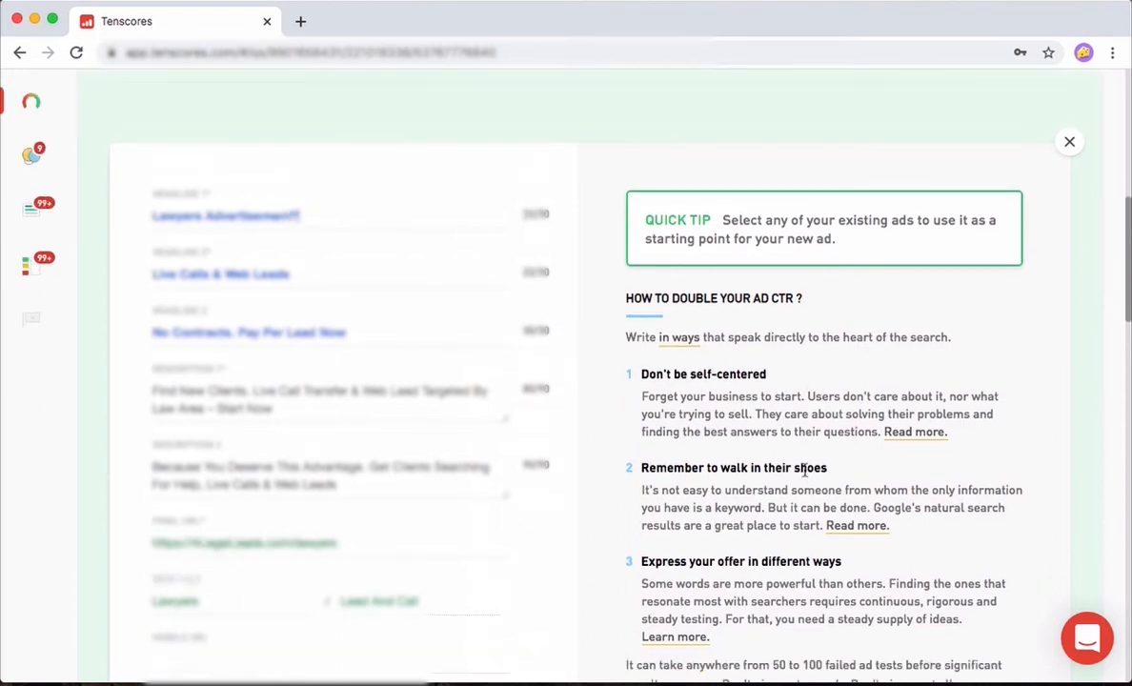
scroll(805, 476, "down", 3)
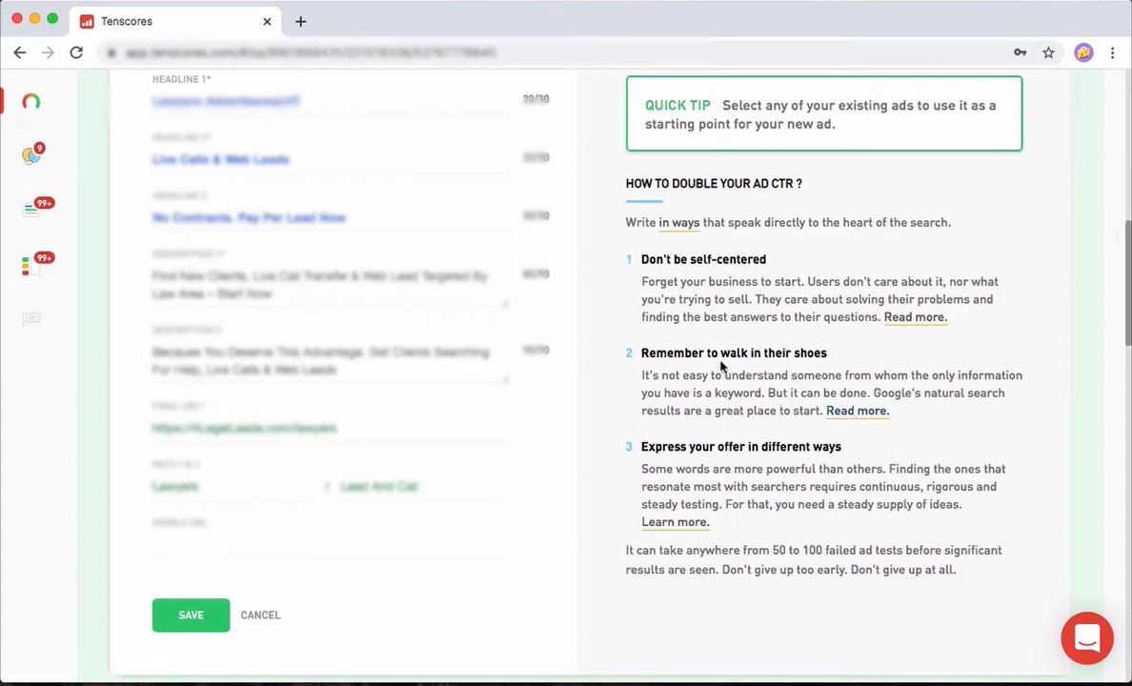
scroll(720, 362, "up", 2)
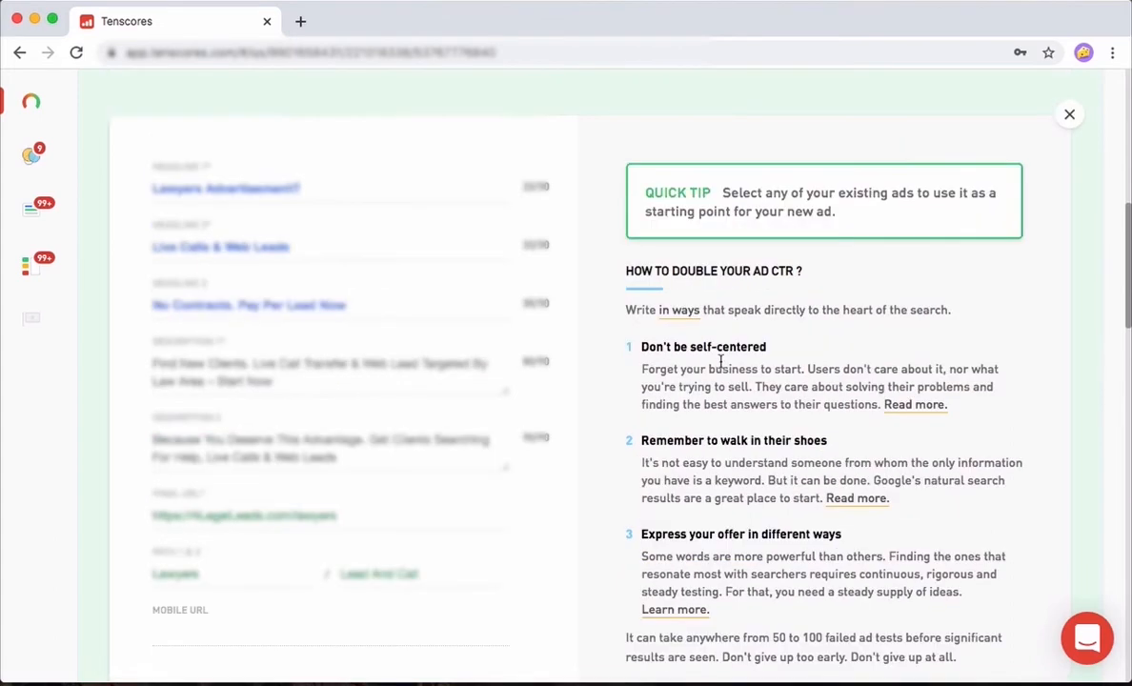
scroll(720, 362, "down", 3)
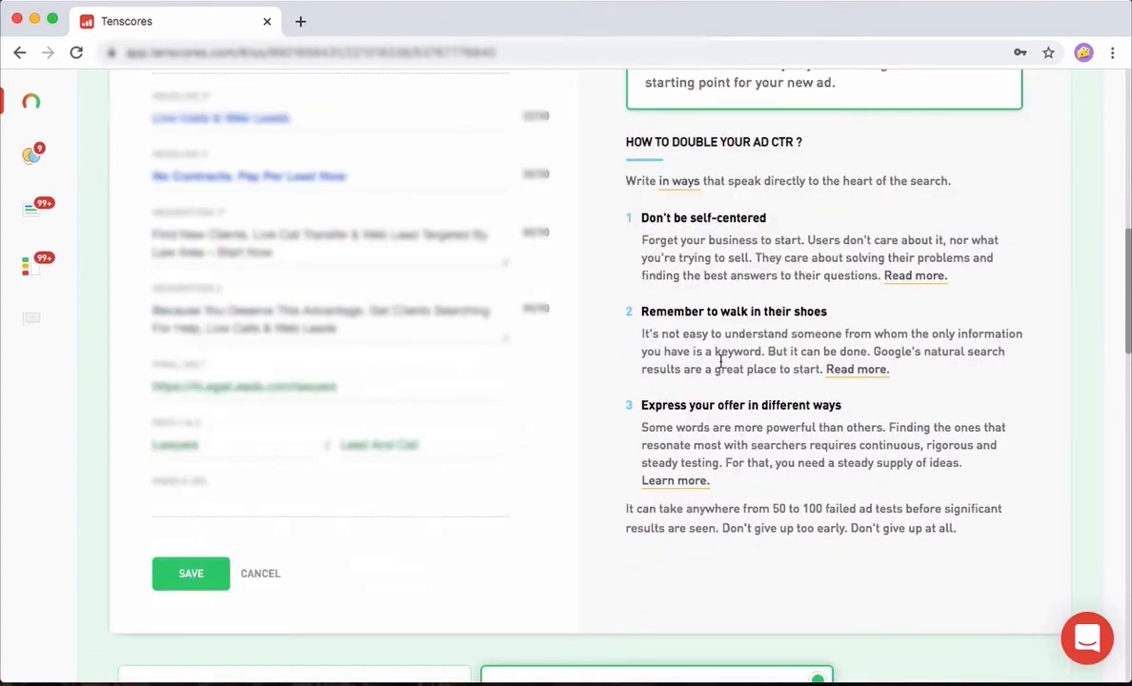
scroll(720, 362, "down", 2)
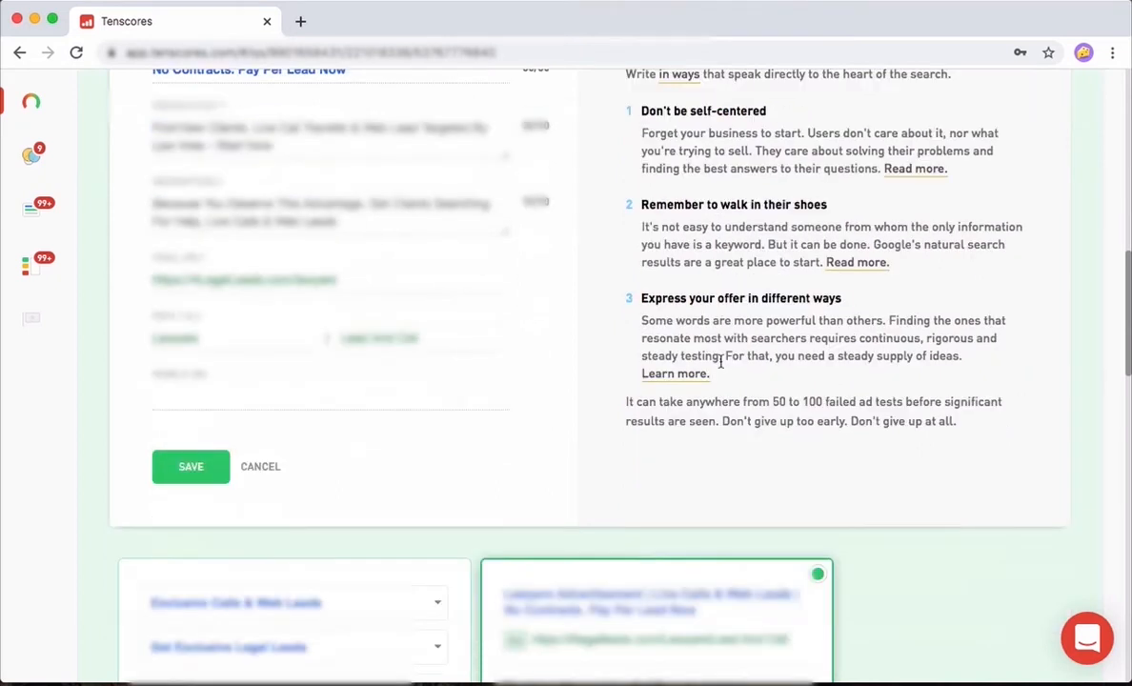
left_click(177, 469)
Close the ad update notice and review the newly saved ad alongside the other active ads
left_click(731, 354)
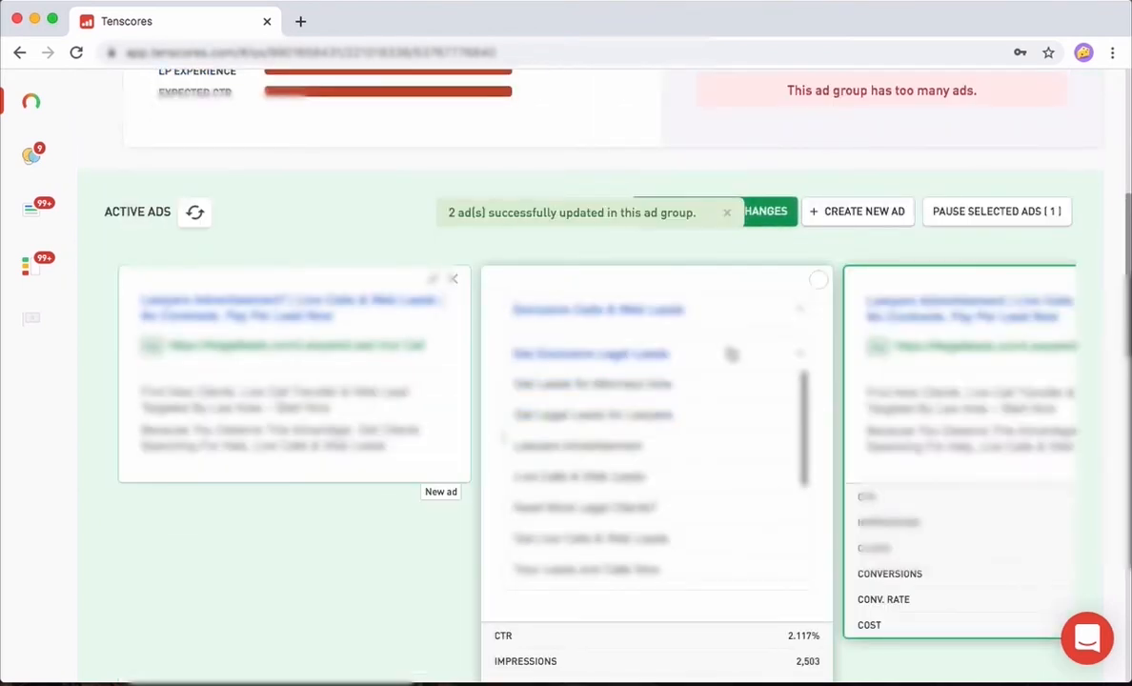
left_click(727, 216)
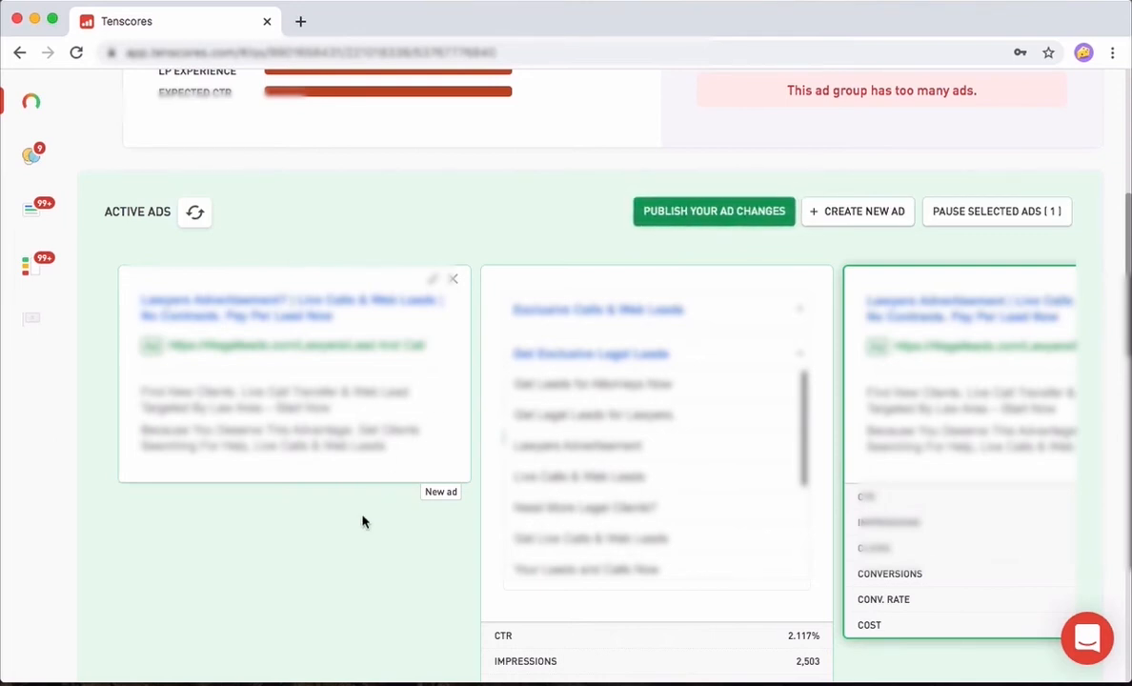
scroll(352, 378, "down", 2)
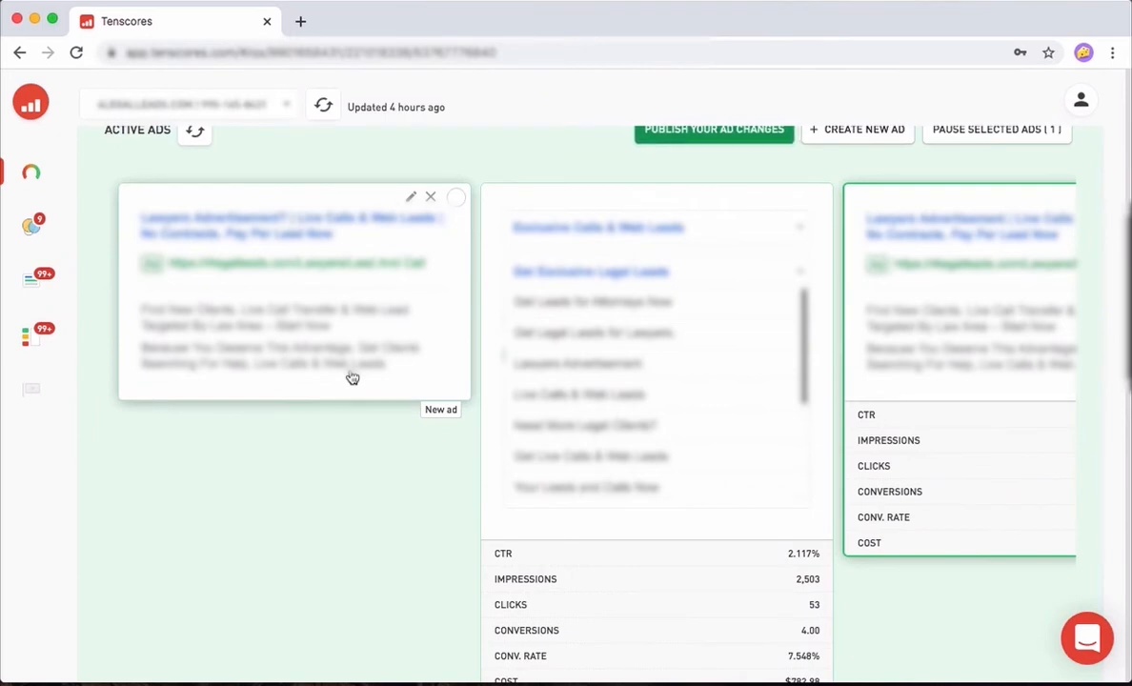
scroll(352, 378, "up", 2)
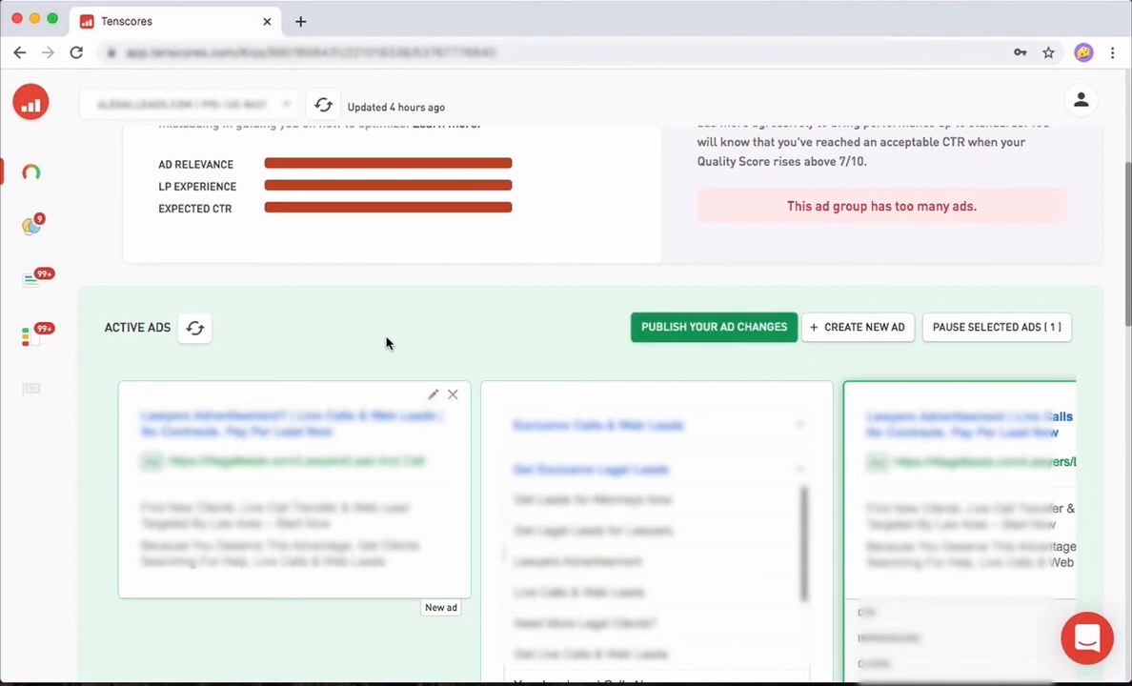
View the structure tasks, then return to the account overview and look over the losing campaigns
left_click(29, 233)
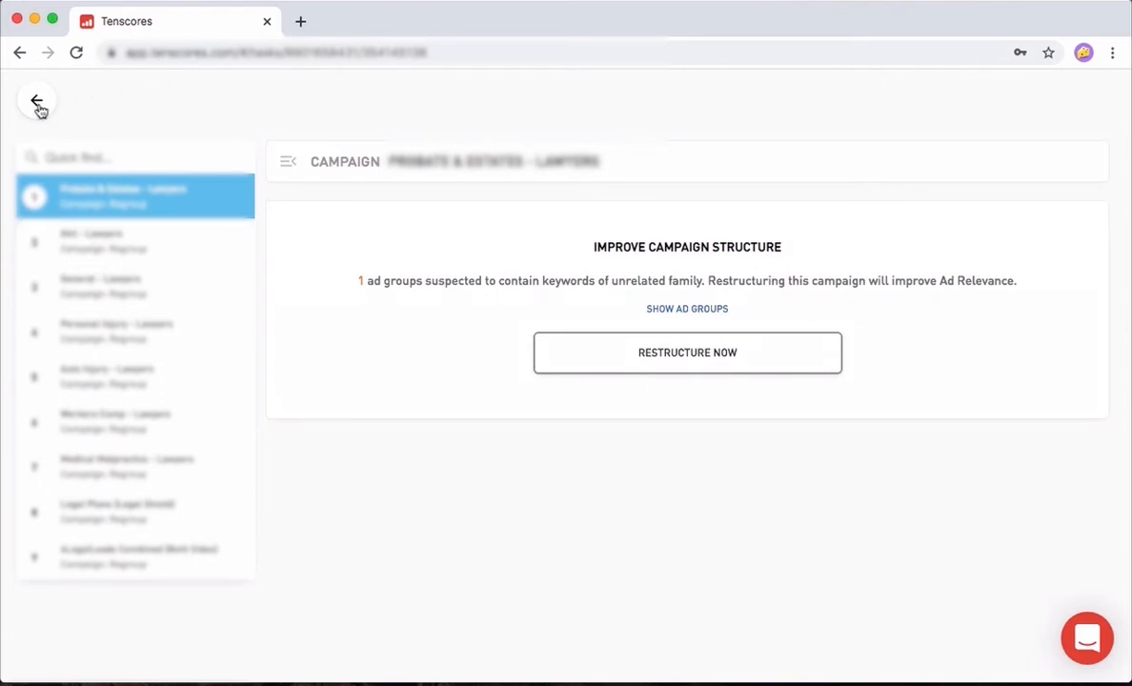
left_click(38, 107)
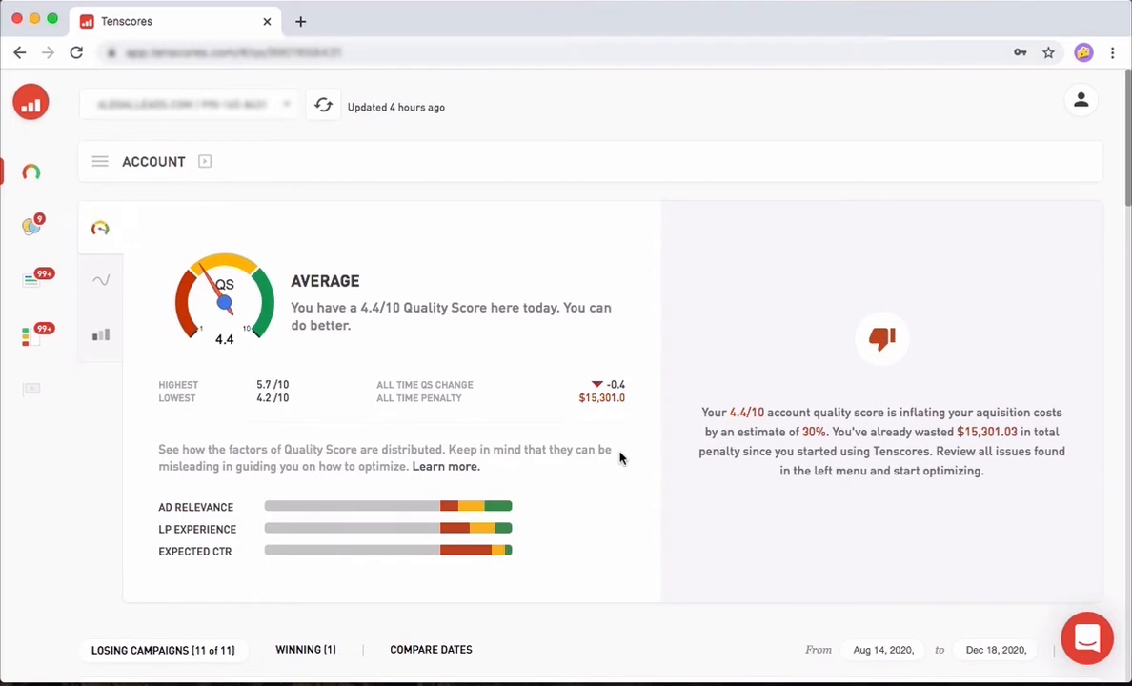
scroll(619, 459, "down", 5)
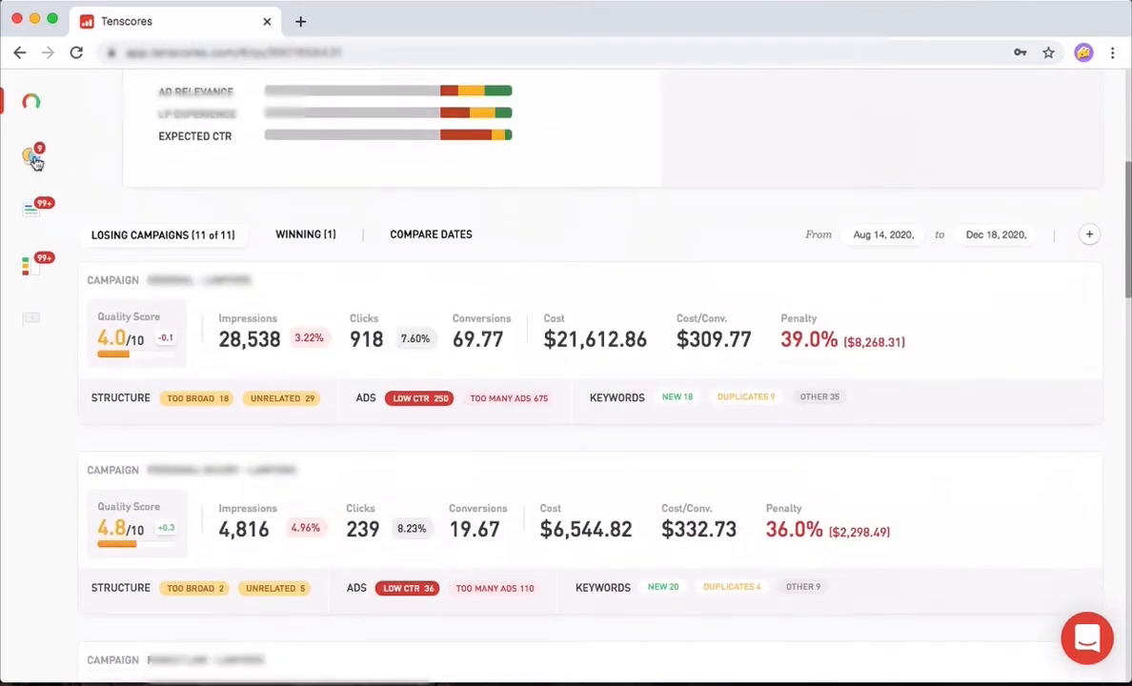
scroll(36, 152, "up", 5)
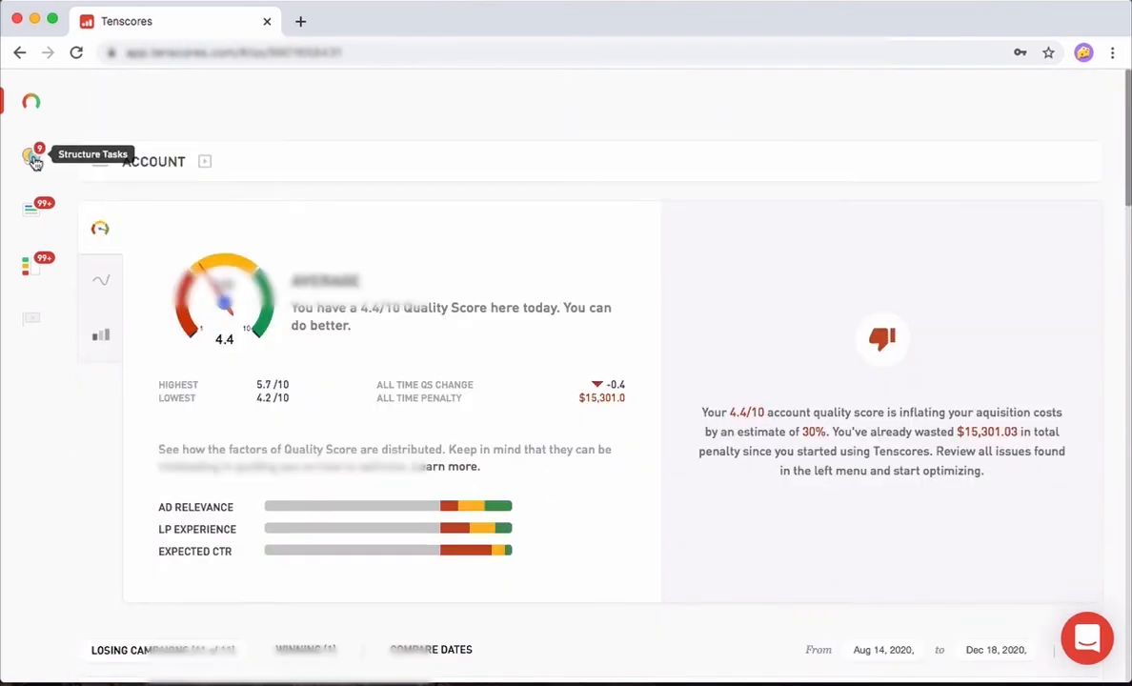
View the account's structure tasks and ad tasks in turn, returning to the account overview after each
left_click(35, 162)
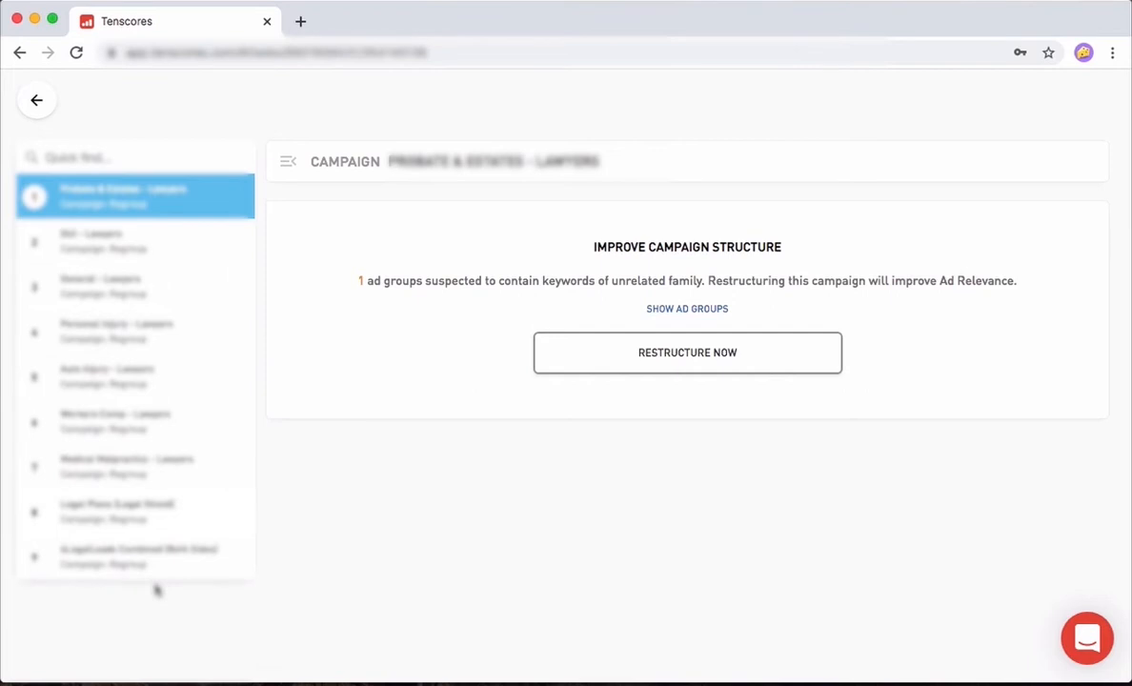
left_click(38, 103)
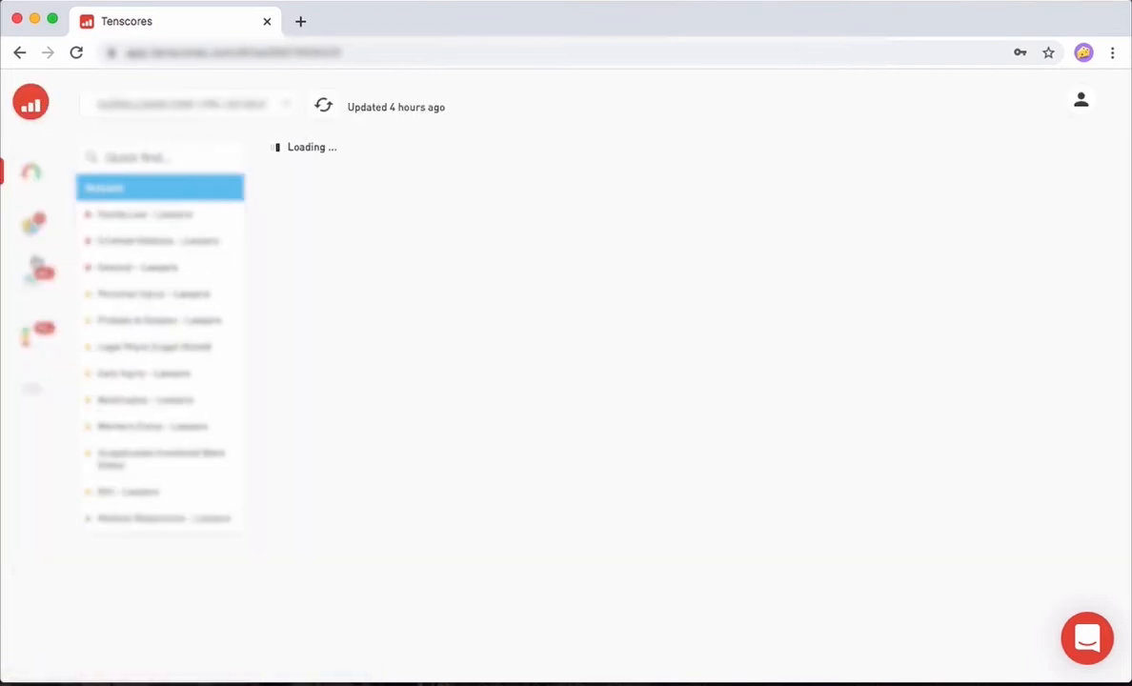
left_click(36, 282)
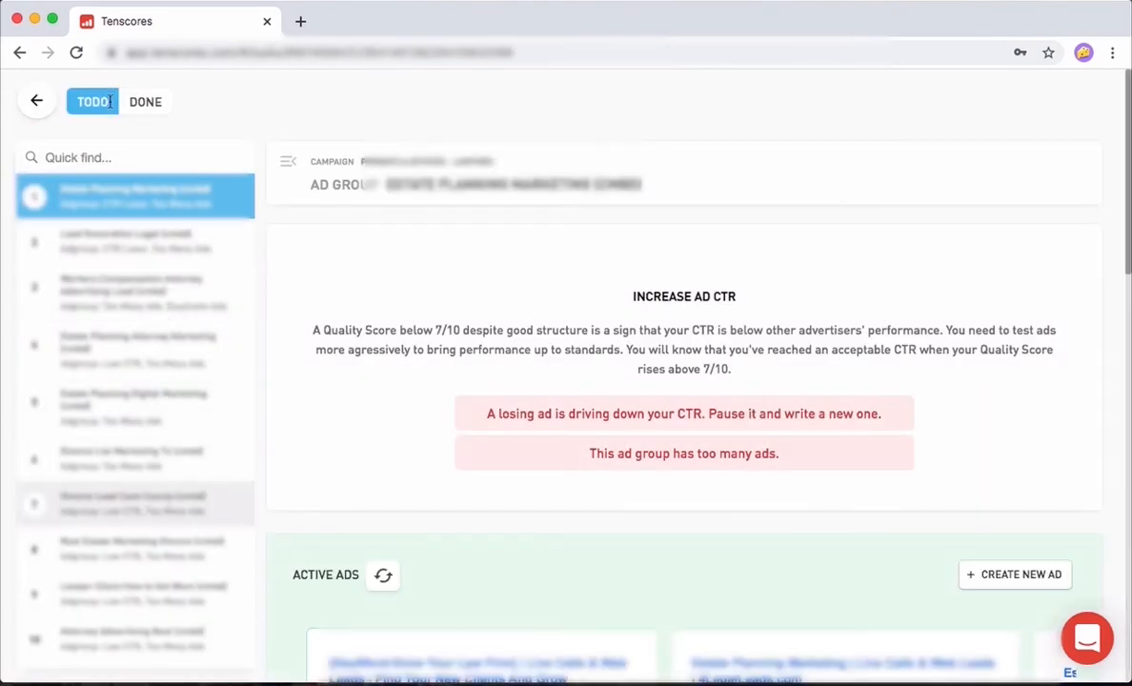
left_click(38, 101)
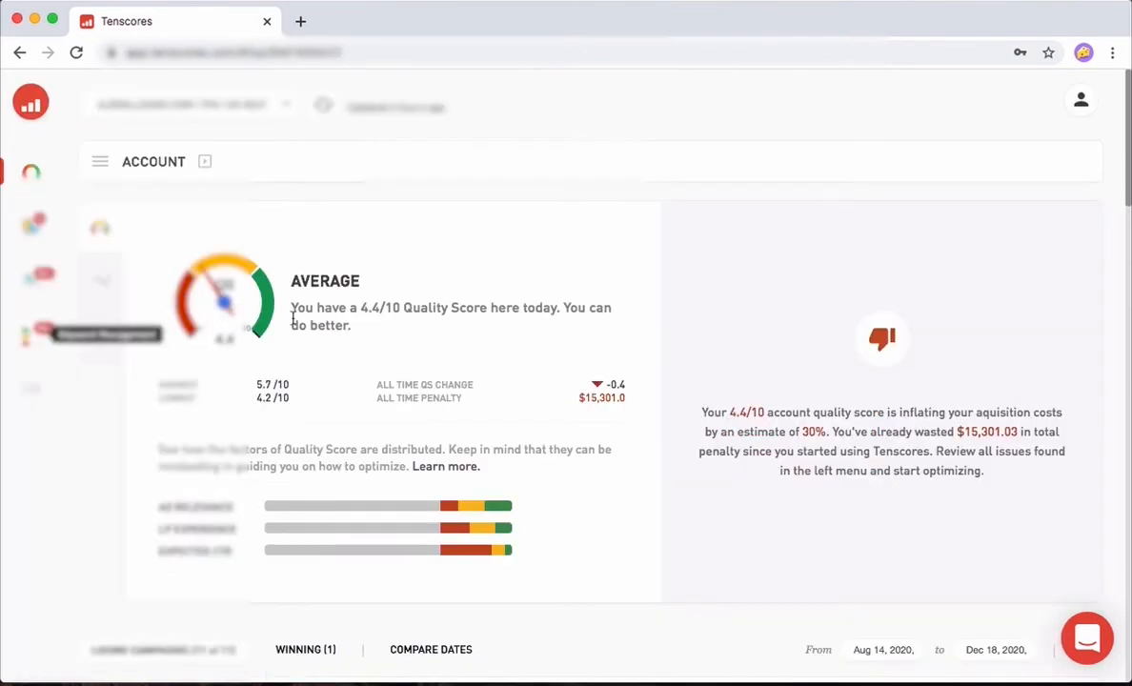
Show the campaign list beside the account overview and open the account's Quality Score history chart
left_click(100, 164)
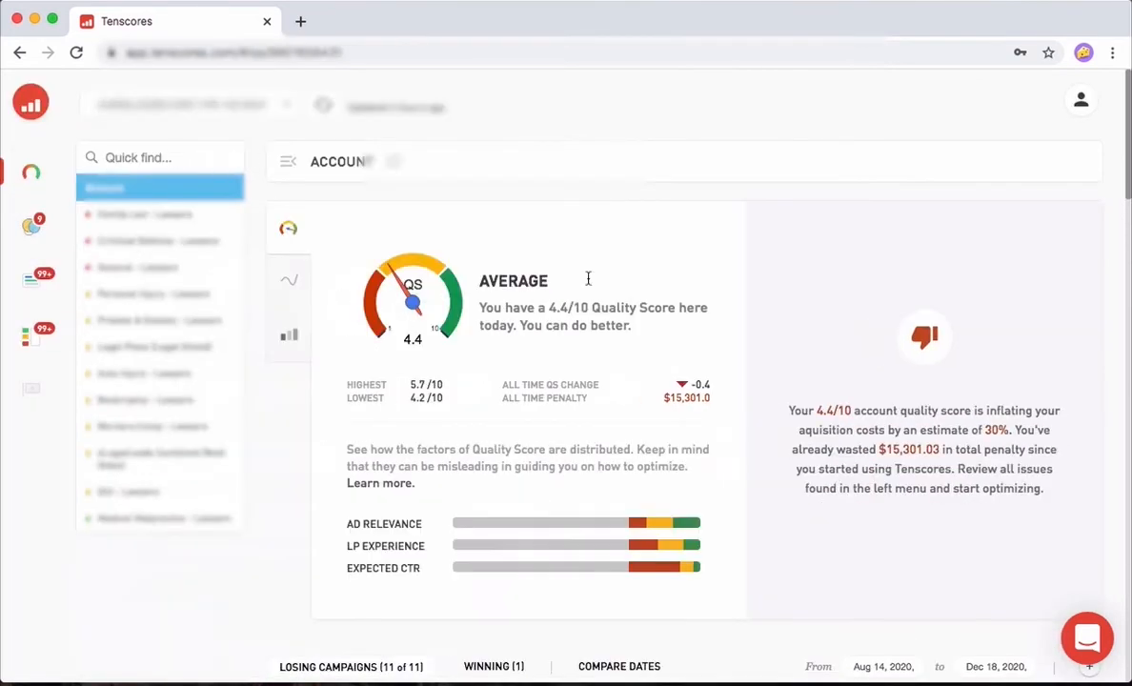
left_click(291, 286)
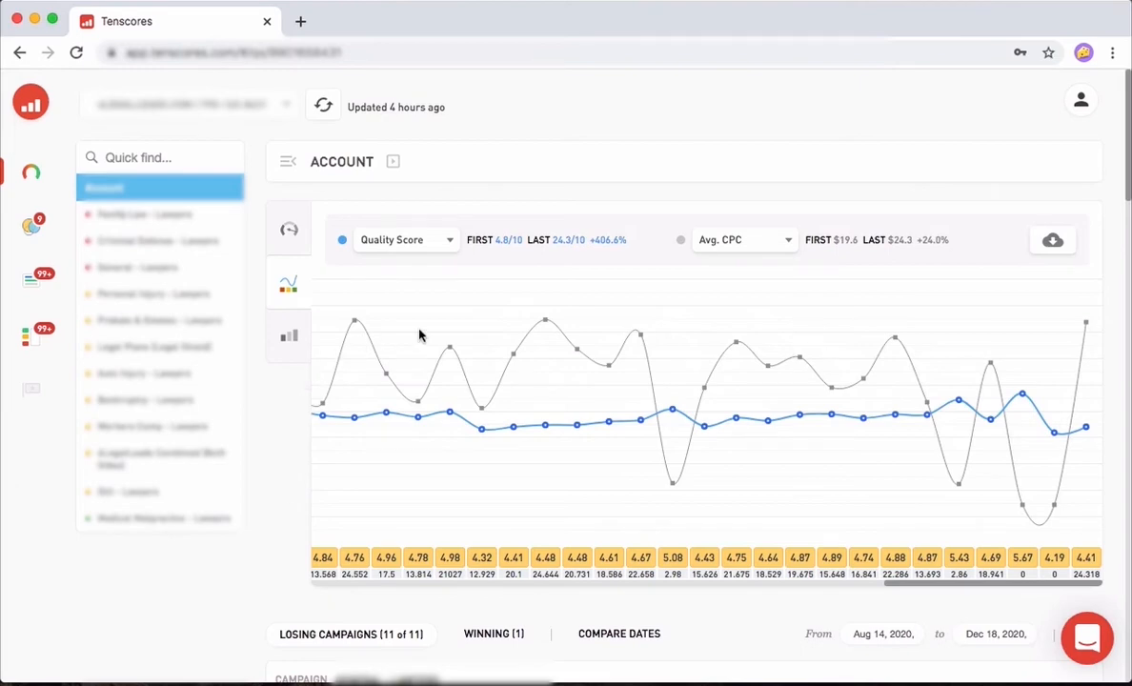
Switch to the window with the 10/10 ad group and open the account-level Quality Score history chart there
key("ctrl+Up")
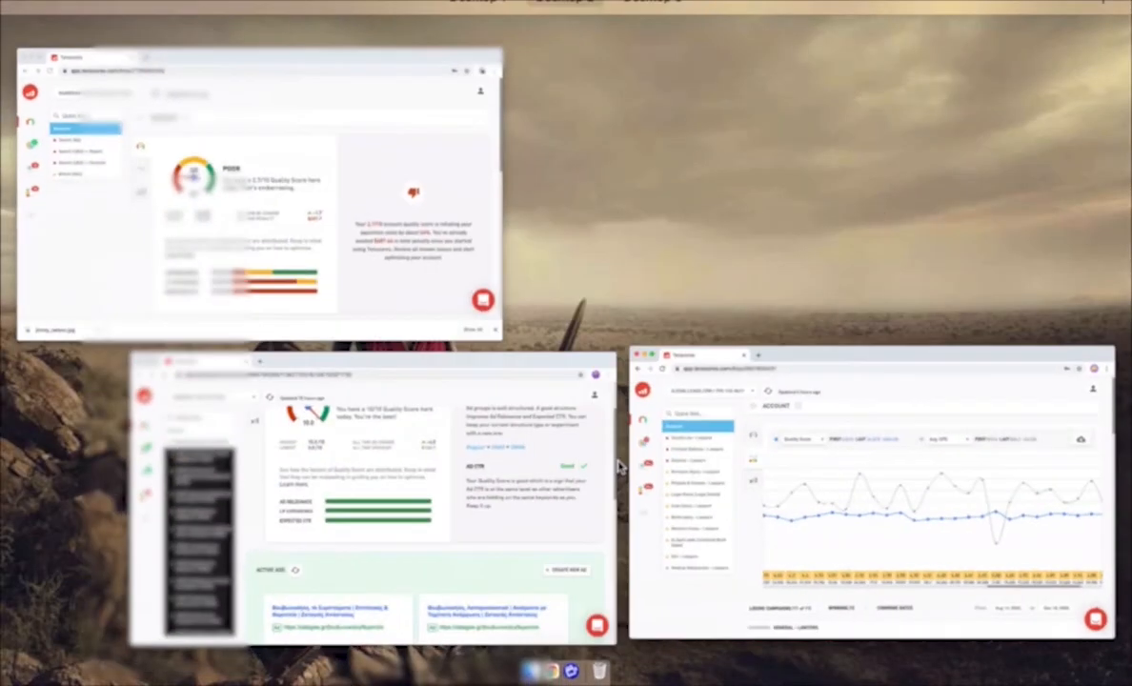
left_click(492, 493)
scroll(494, 274, "up", 3)
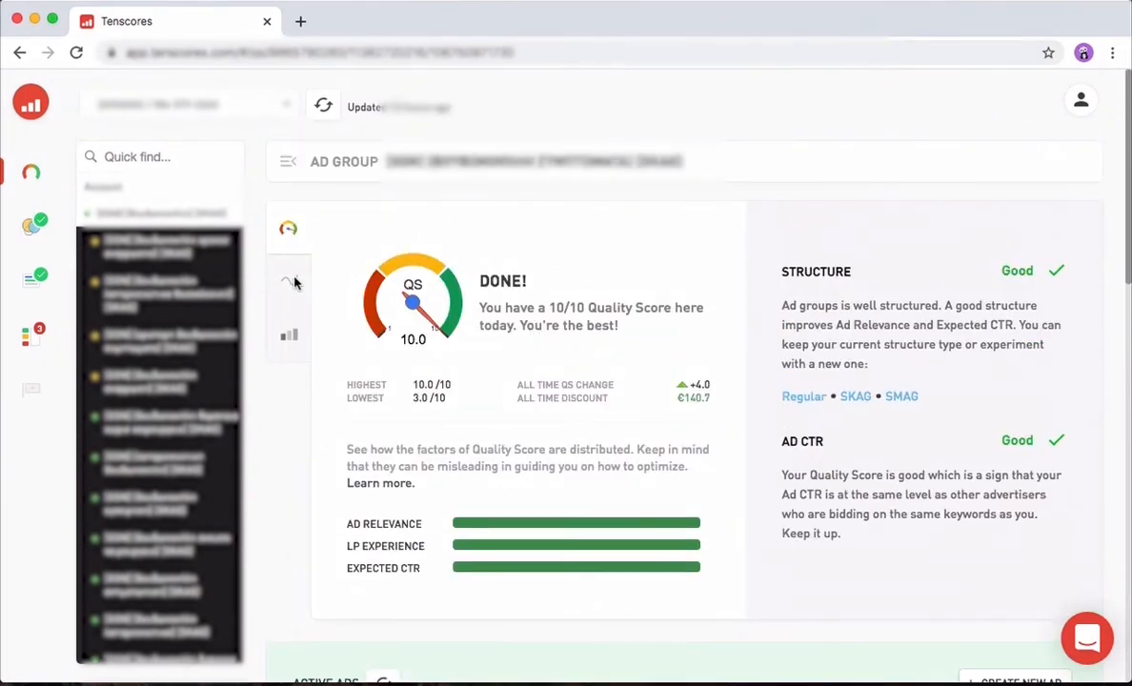
left_click(121, 191)
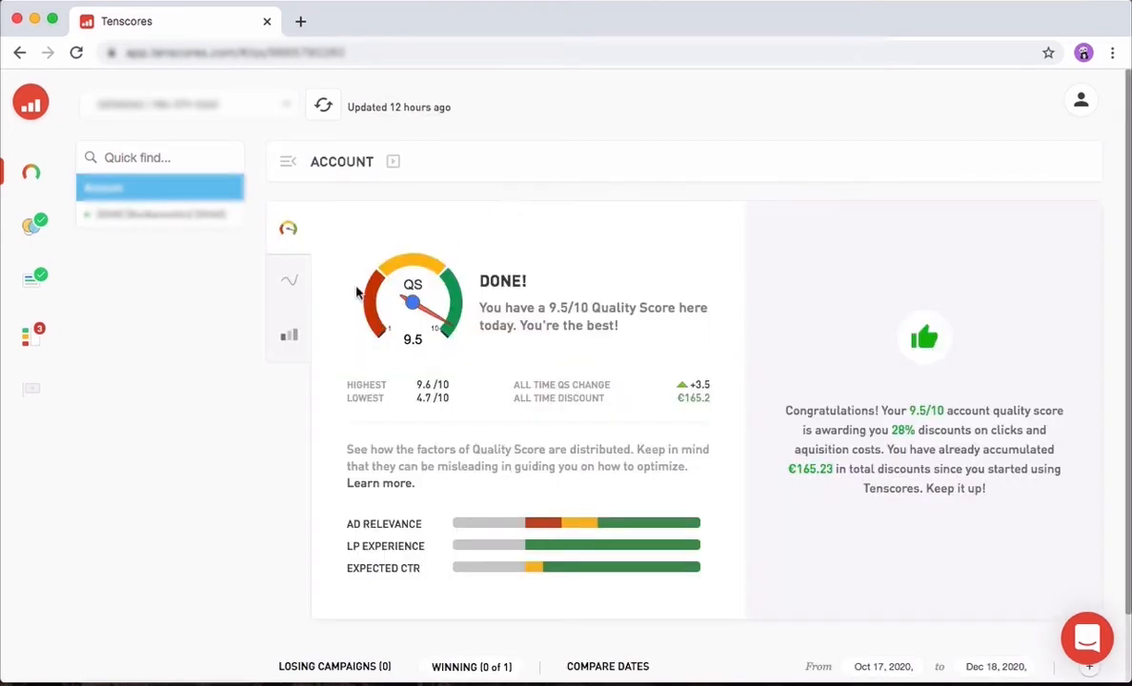
left_click(285, 282)
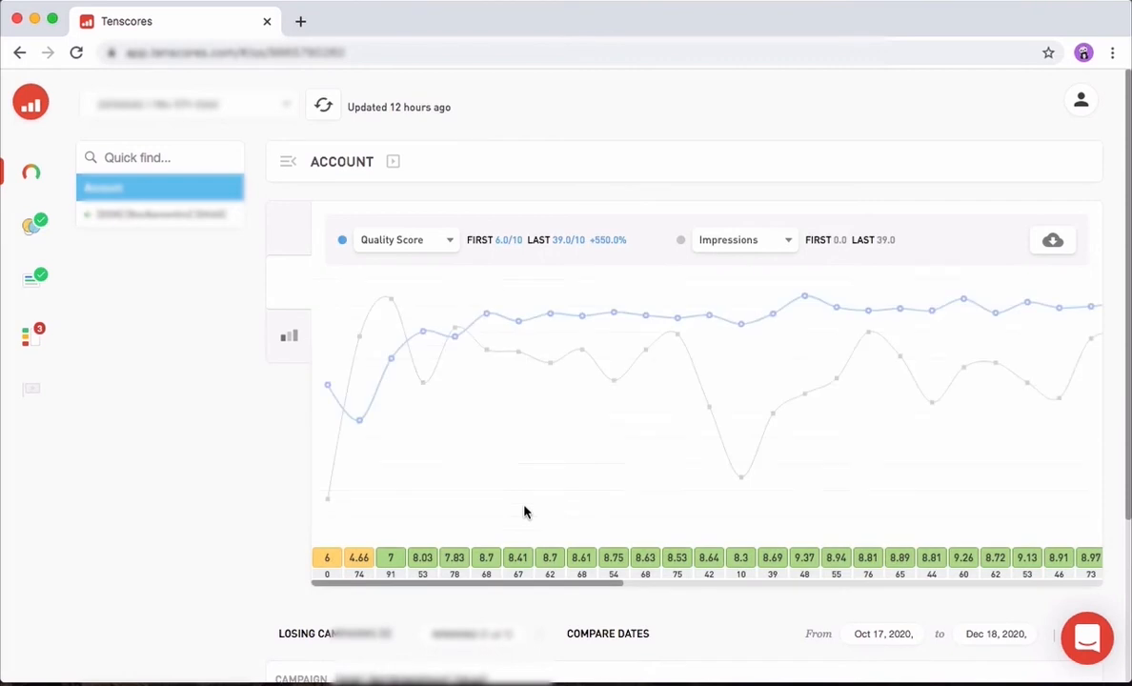
Examine the account's Quality Score and Impressions history from the earliest to the latest recorded day, then return to the account gauge overview
scroll(416, 526, "left", 12)
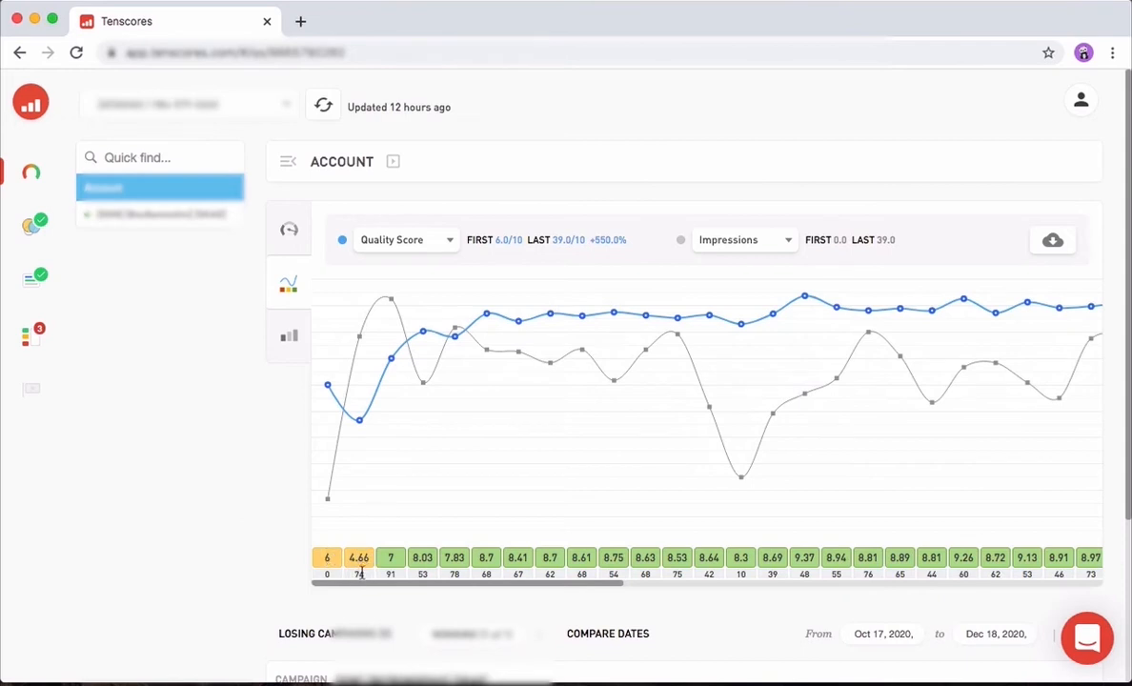
scroll(360, 571, "down", 1)
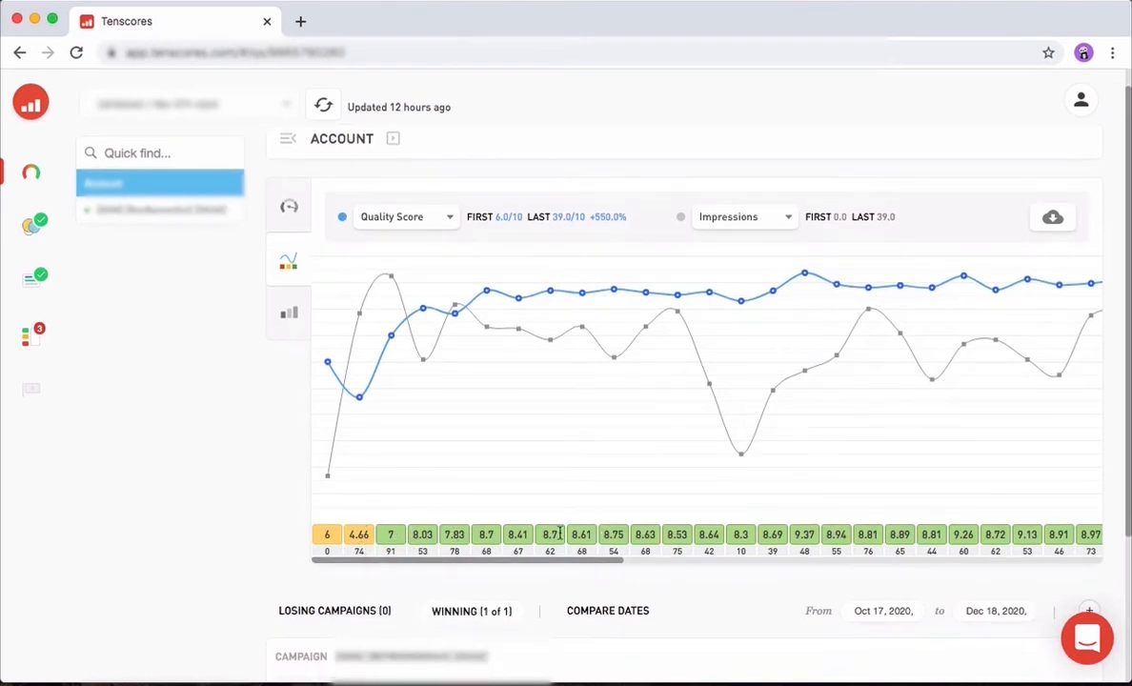
scroll(588, 535, "right", 5)
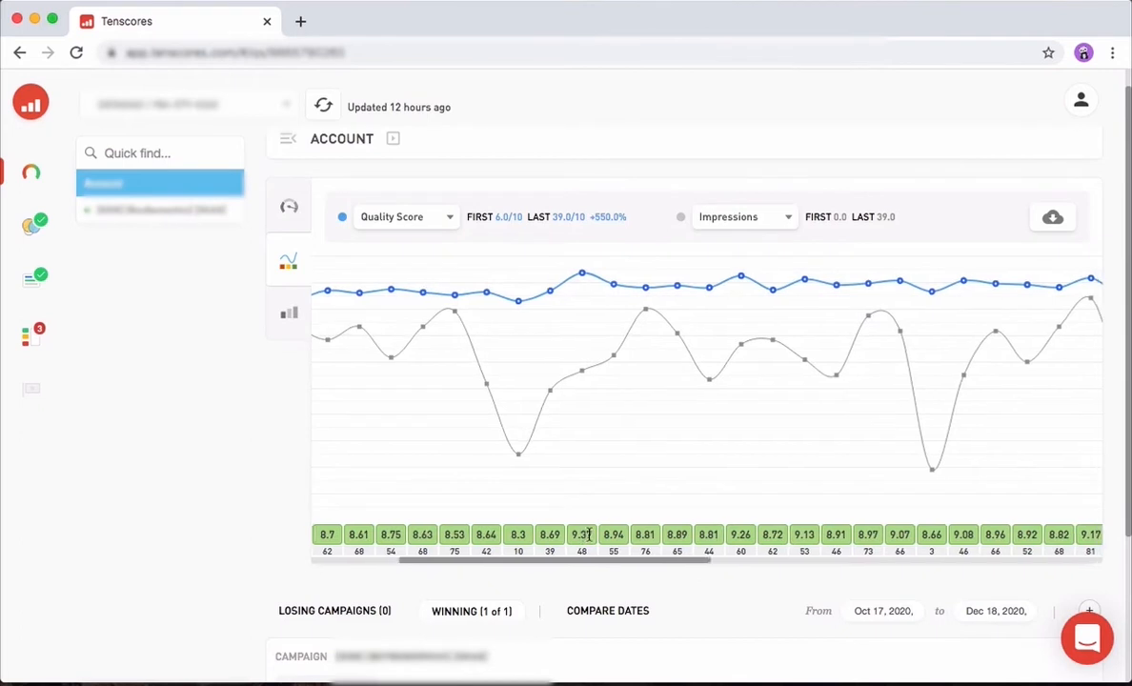
scroll(588, 537, "right", 5)
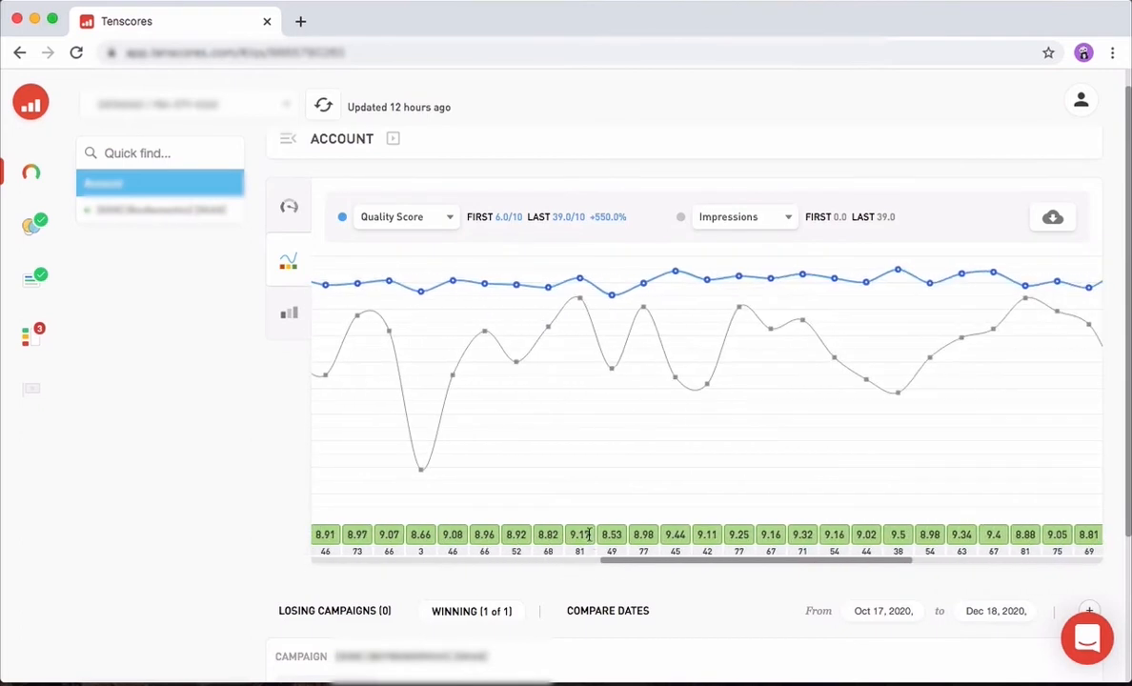
scroll(756, 548, "right", 8)
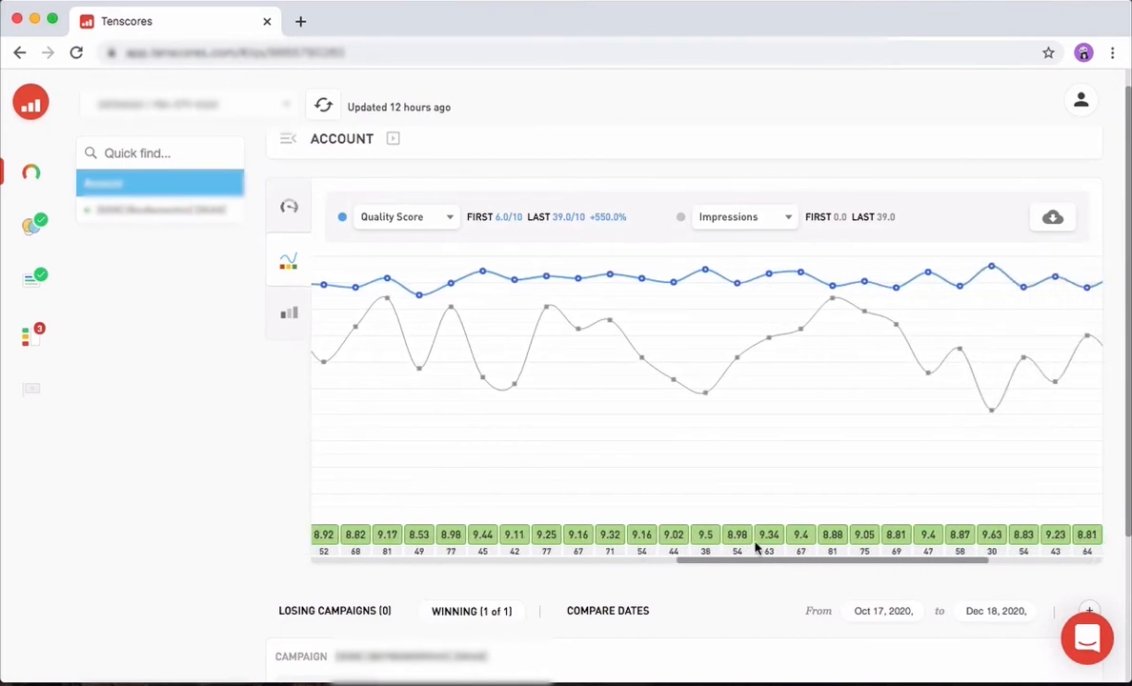
scroll(935, 539, "right", 3)
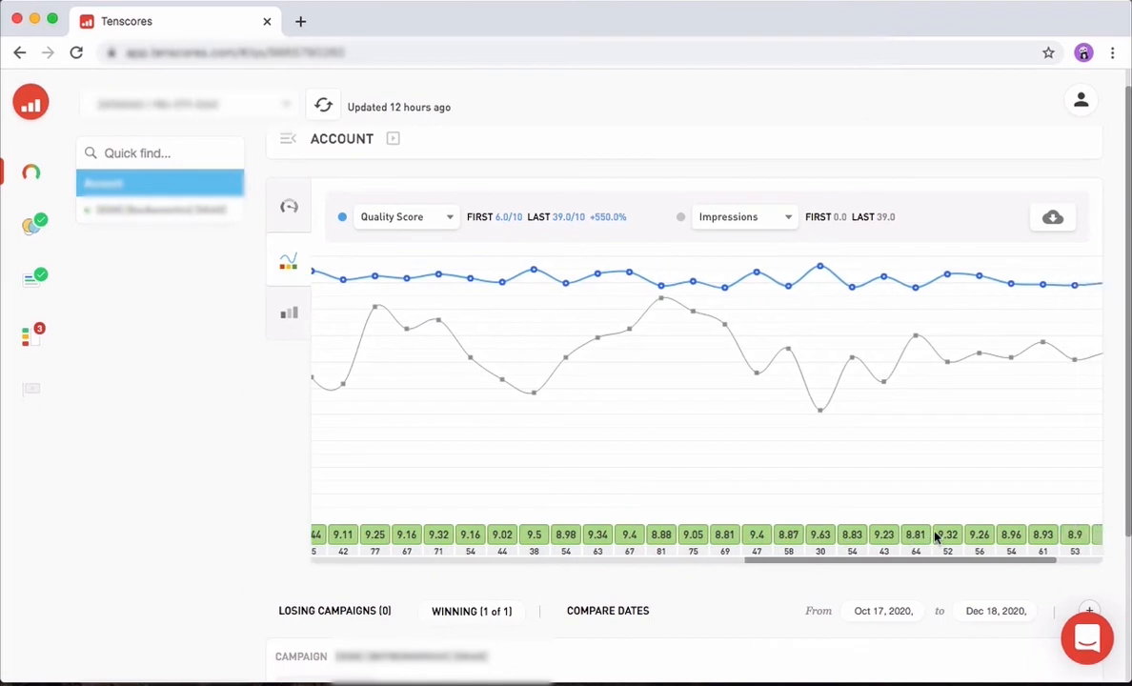
scroll(935, 538, "right", 3)
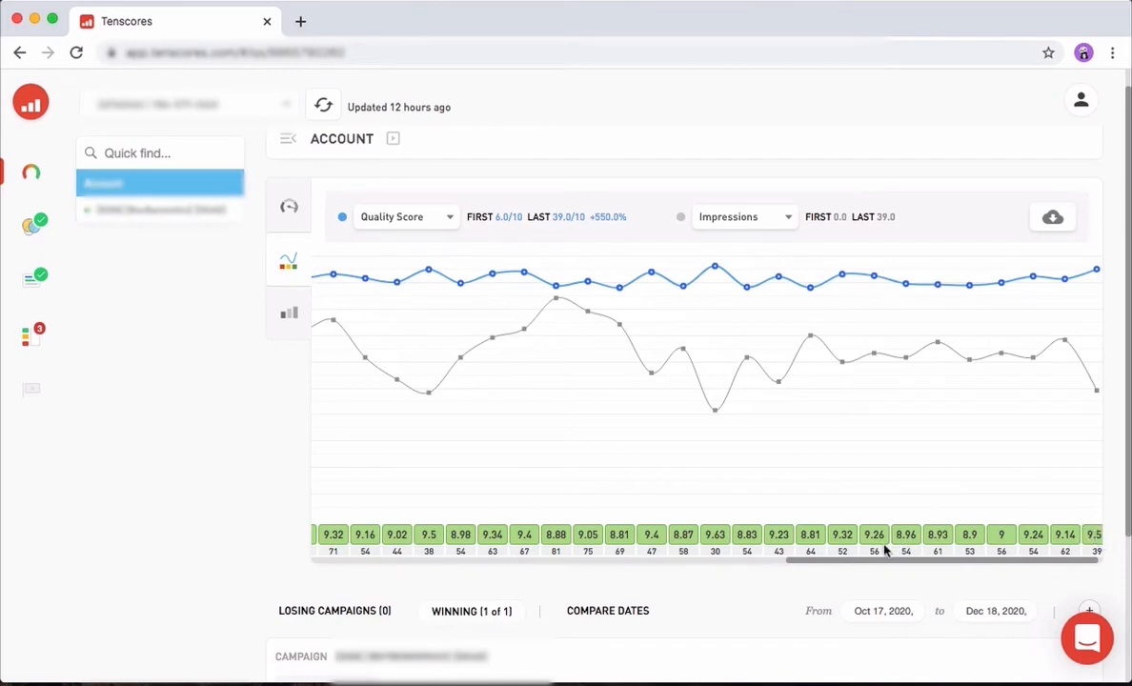
scroll(844, 396, "up", 1)
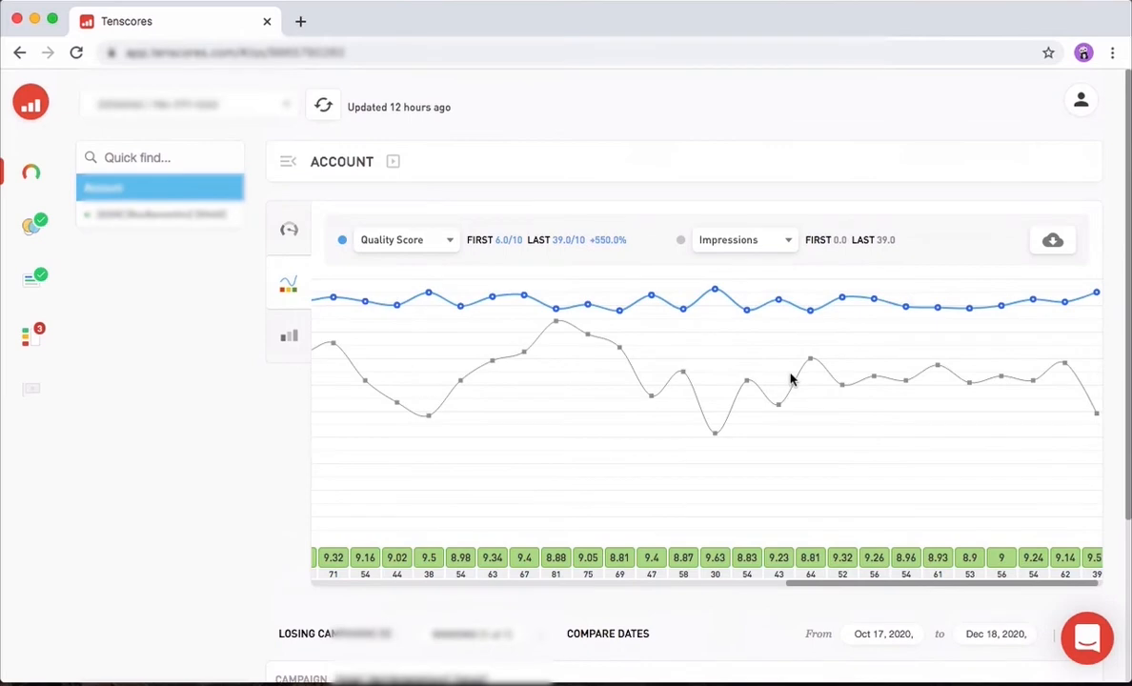
left_click(288, 229)
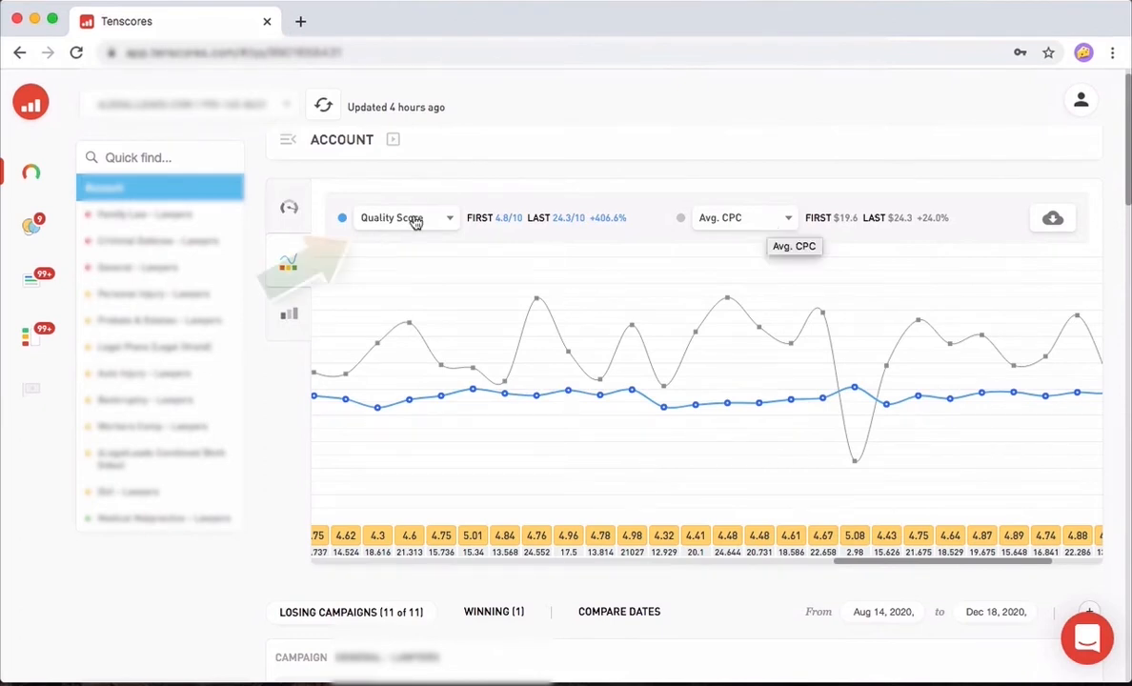
In the lawyers account's history chart, compare Quality Score with First Page Bid, then set the comparison metric to Avg. CPC
left_click(763, 220)
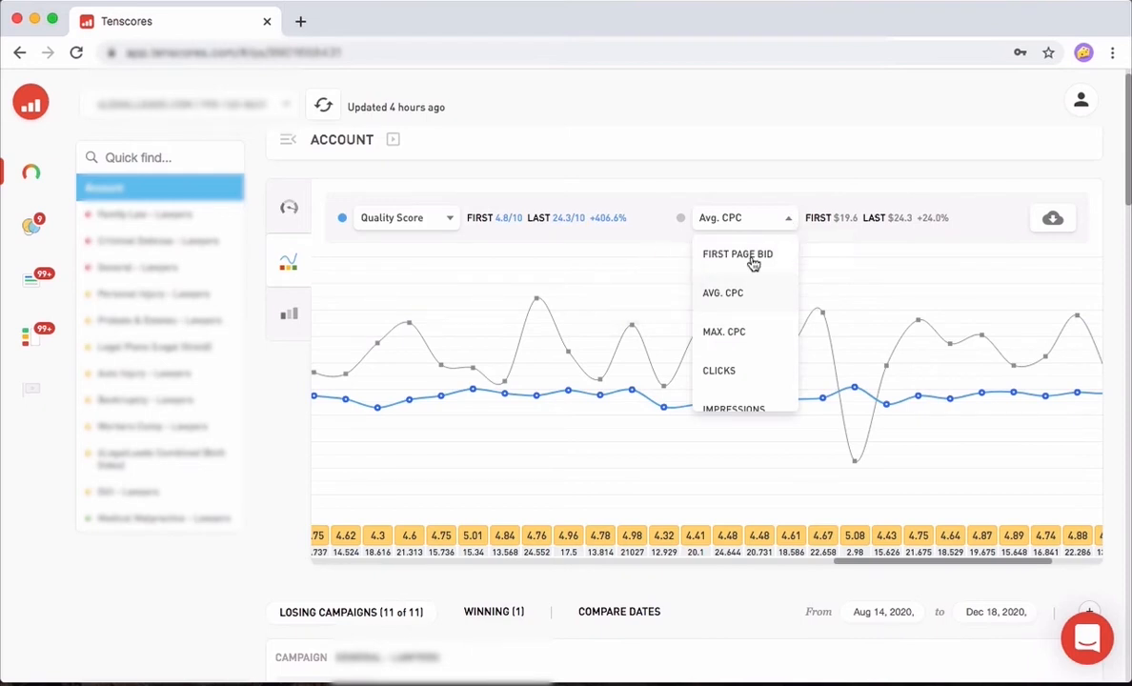
left_click(752, 257)
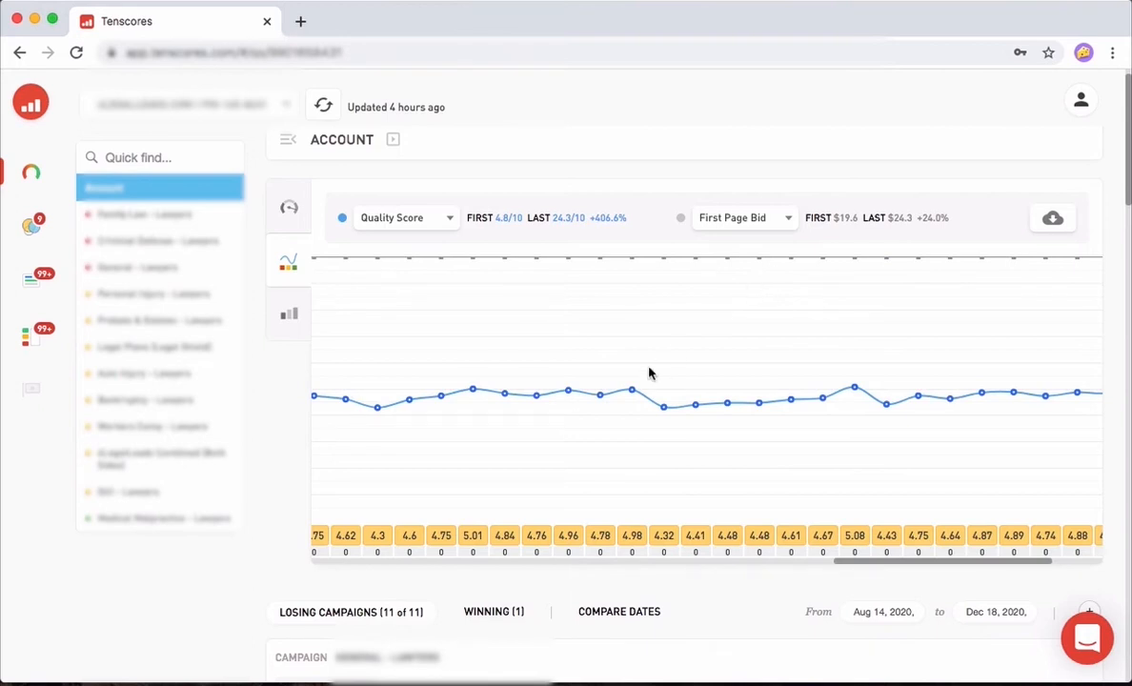
left_click(752, 227)
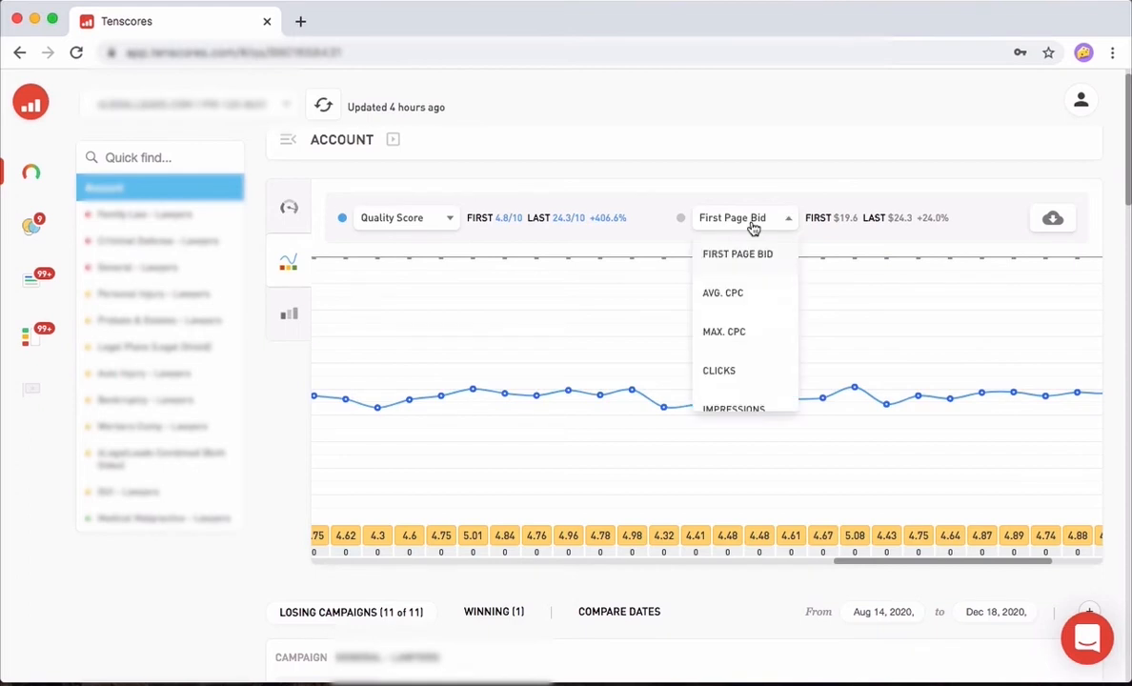
left_click(739, 297)
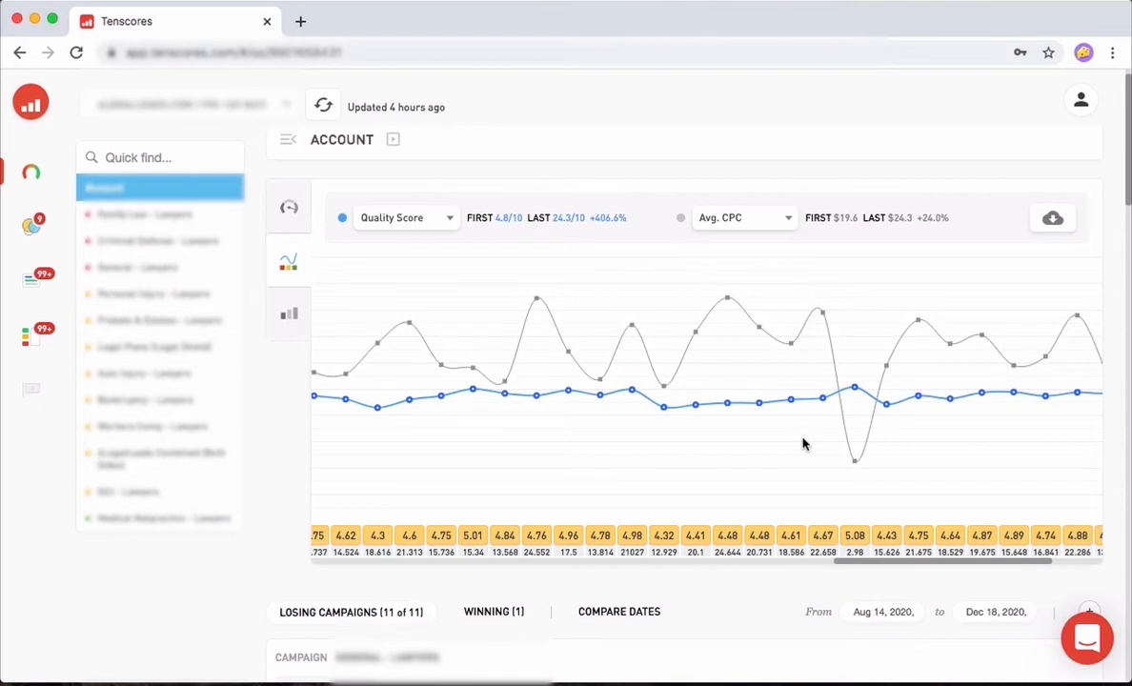
View the keyword distribution by Quality Score for the lawyers account, then for the single-campaign account in the other window
left_click(287, 315)
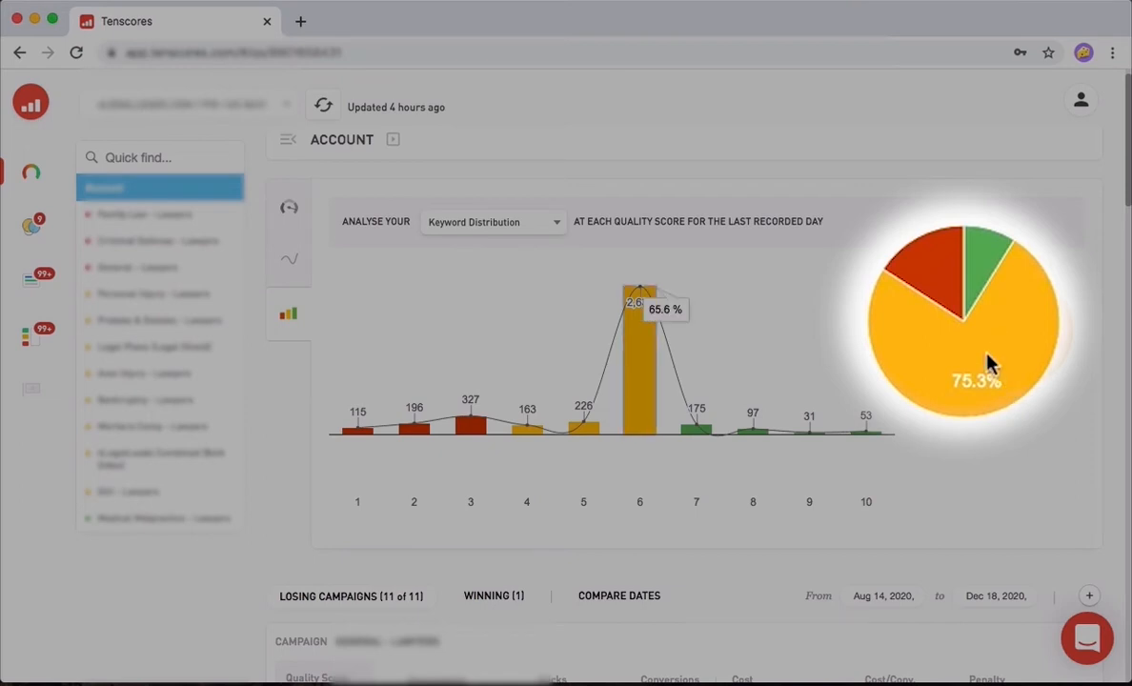
mouse_move(940, 237)
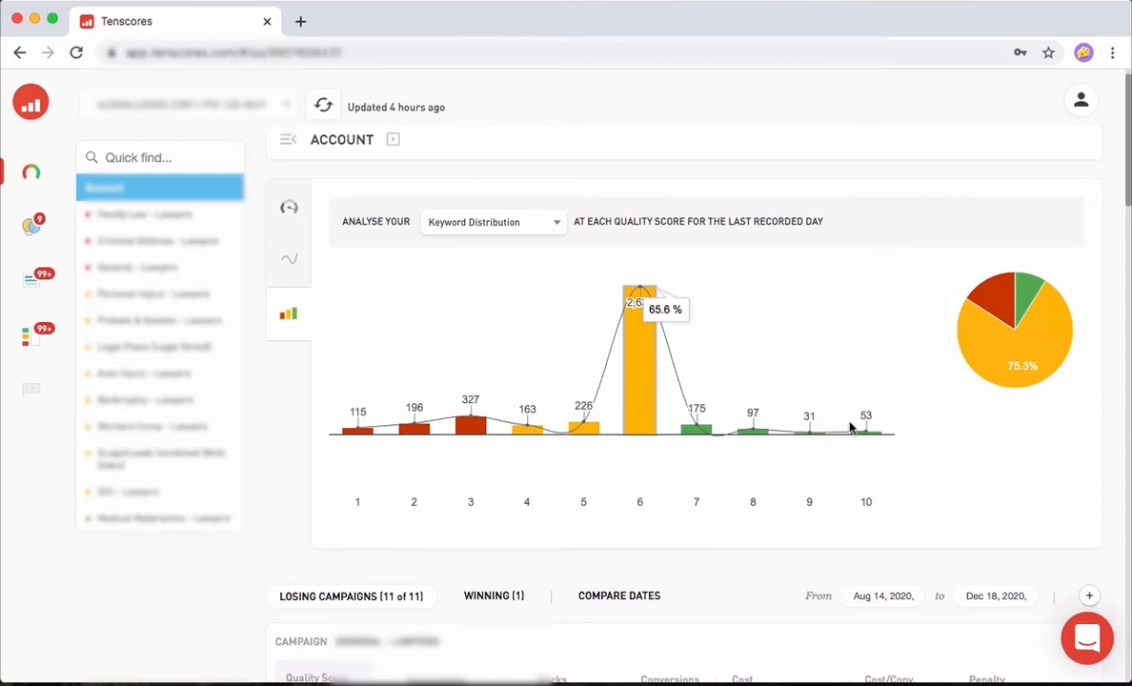
key("ctrl+Up")
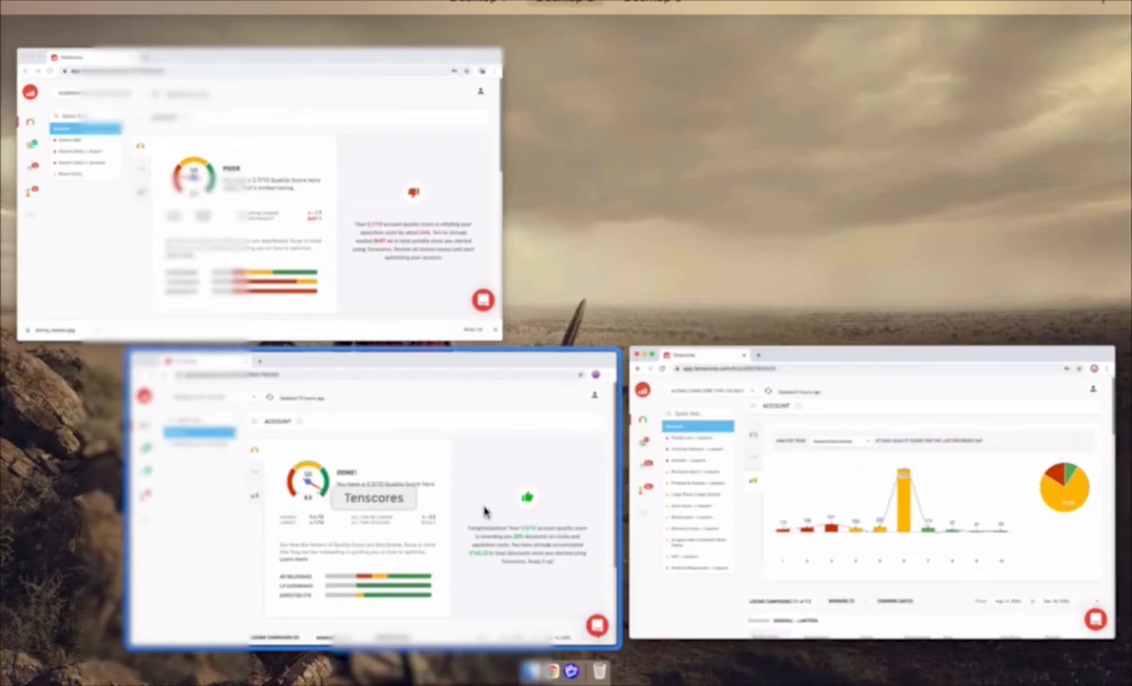
left_click(485, 512)
left_click(290, 332)
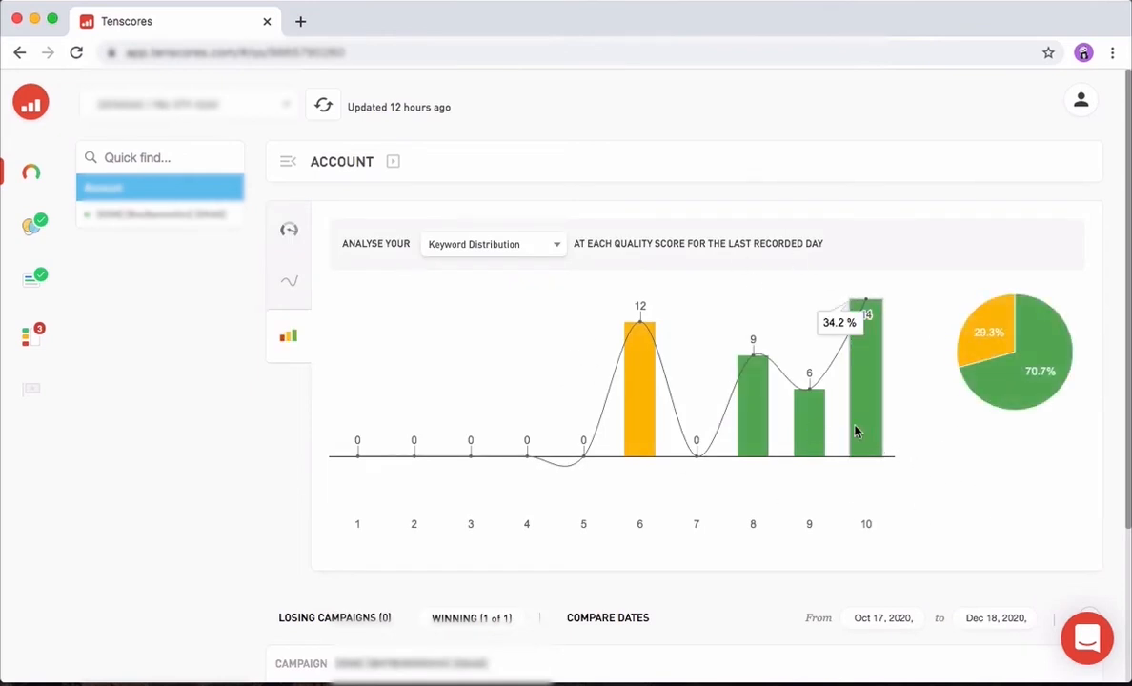
scroll(931, 420, "down", 1)
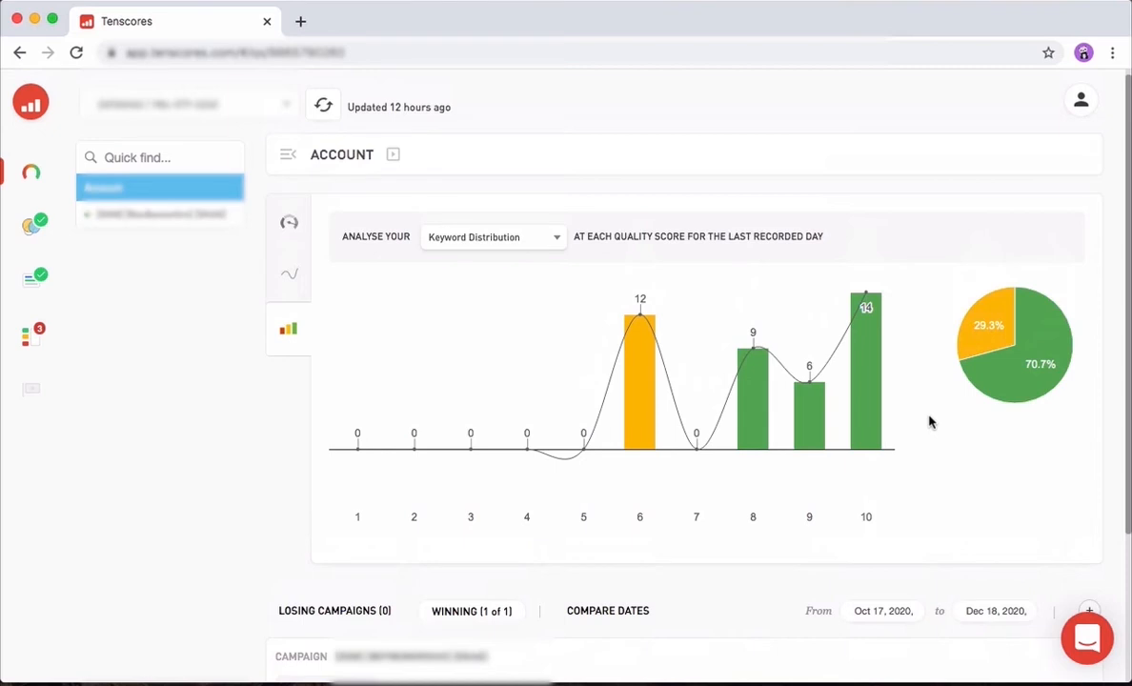
scroll(931, 422, "down", 1)
scroll(931, 422, "up", 1)
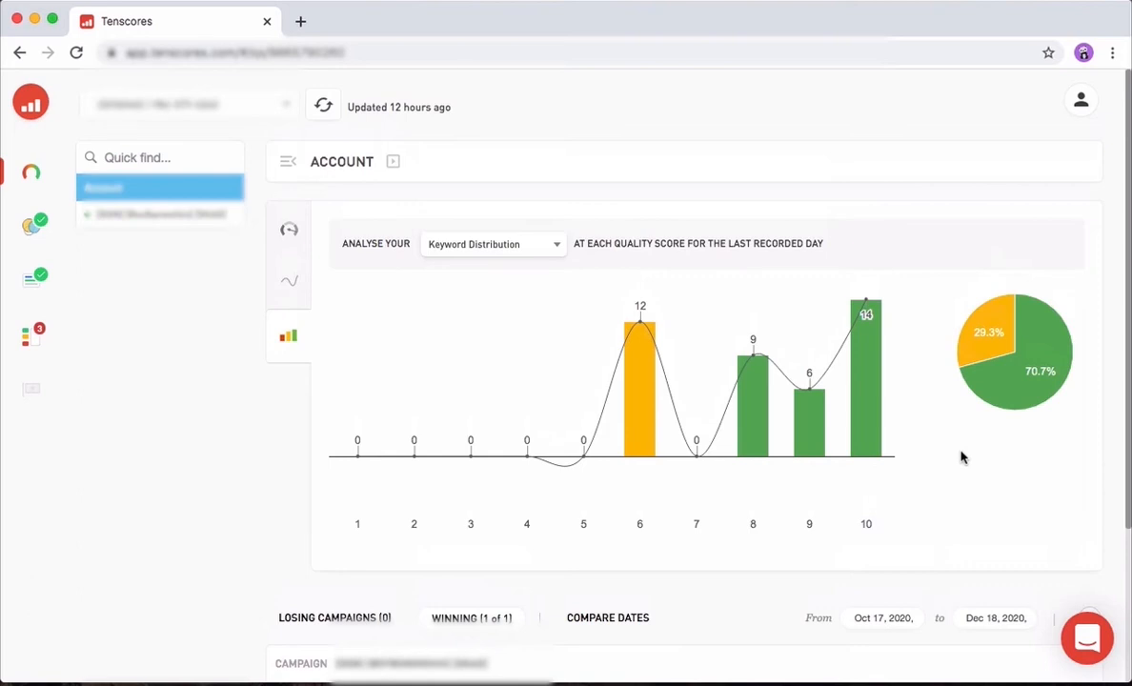
scroll(961, 458, "down", 1)
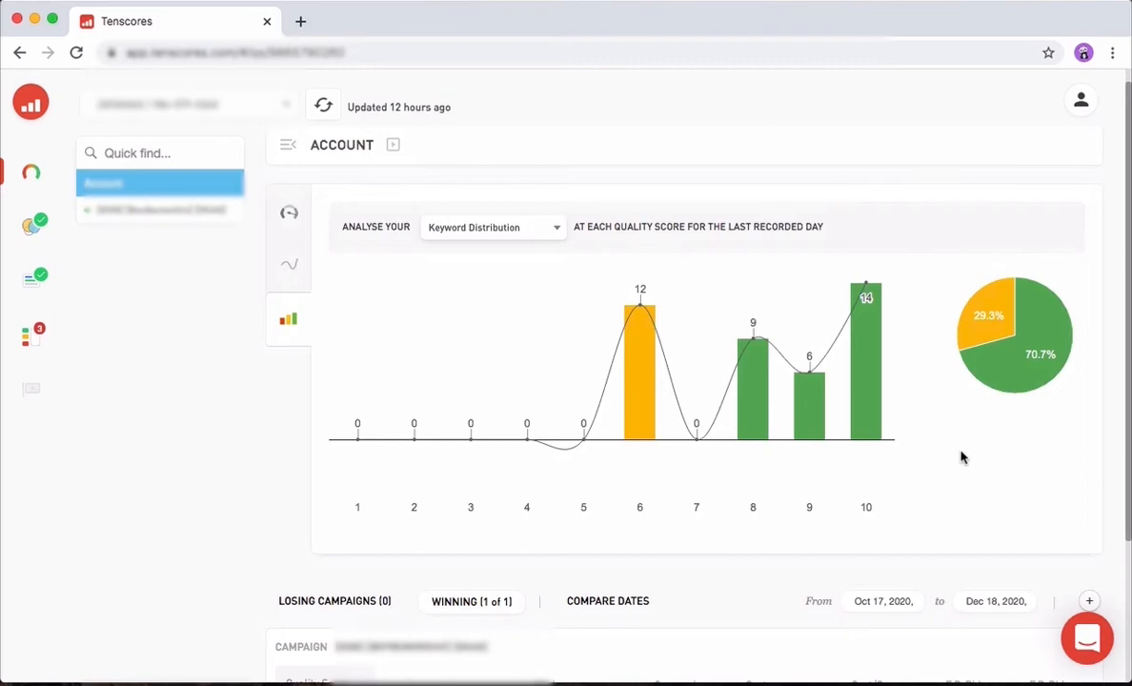
Switch to the lawyers account's window and view the first losing campaign's Quality Score timeline back toward its earliest days
key("ctrl+Up")
left_click(450, 586)
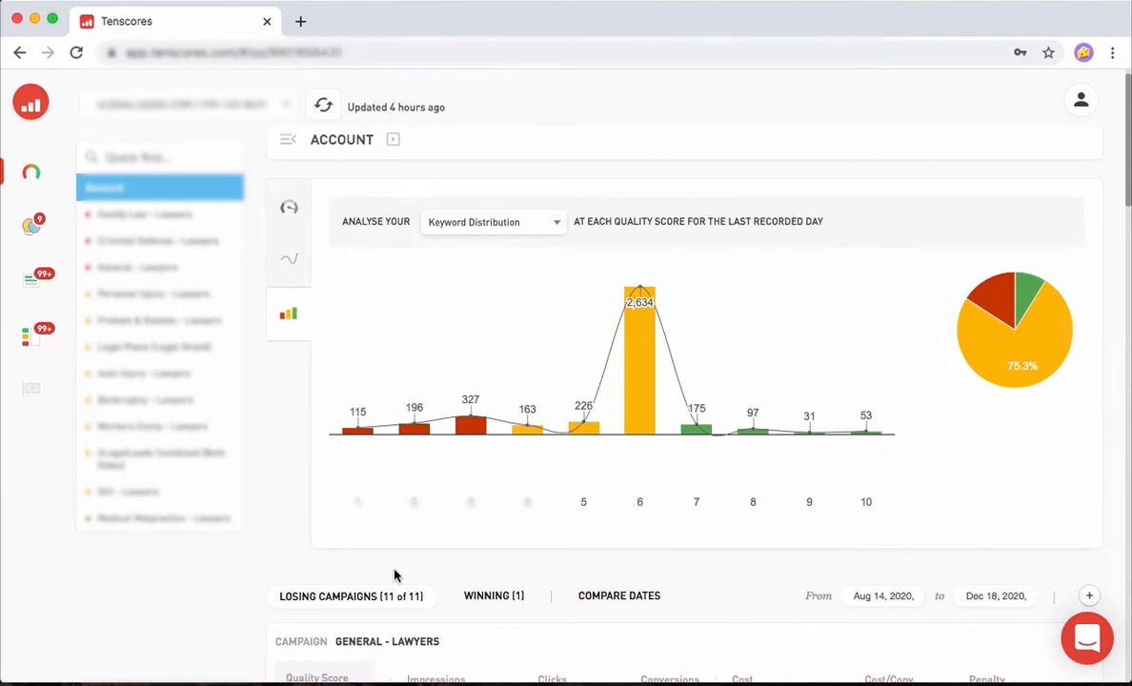
scroll(395, 575, "down", 5)
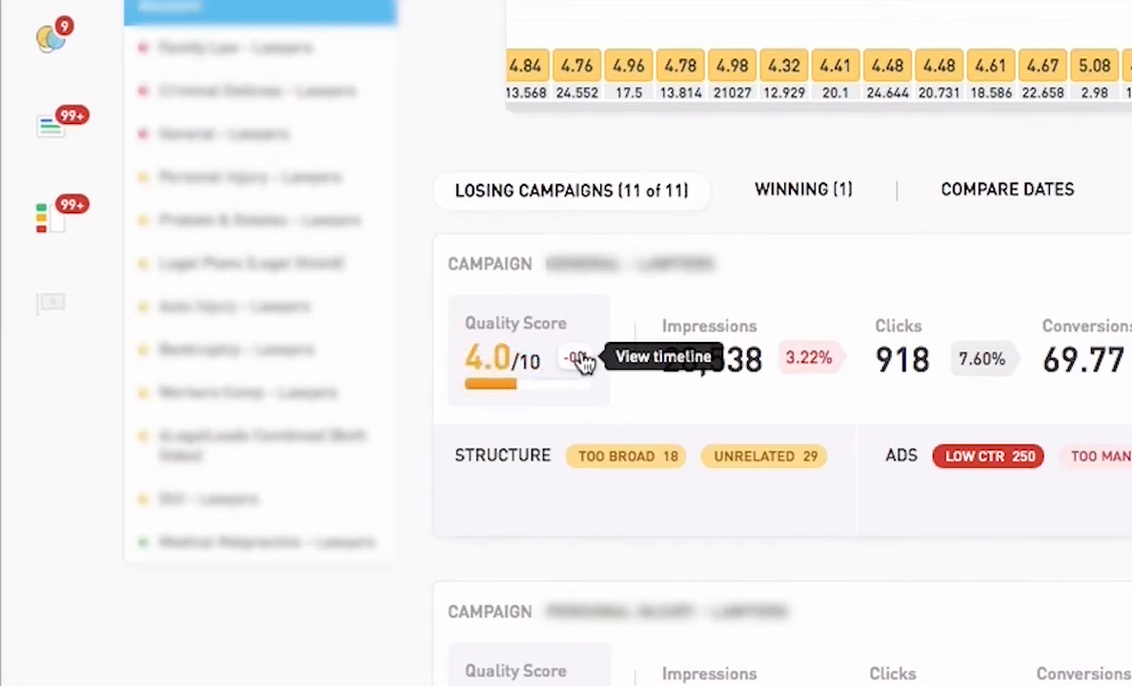
left_click(583, 360)
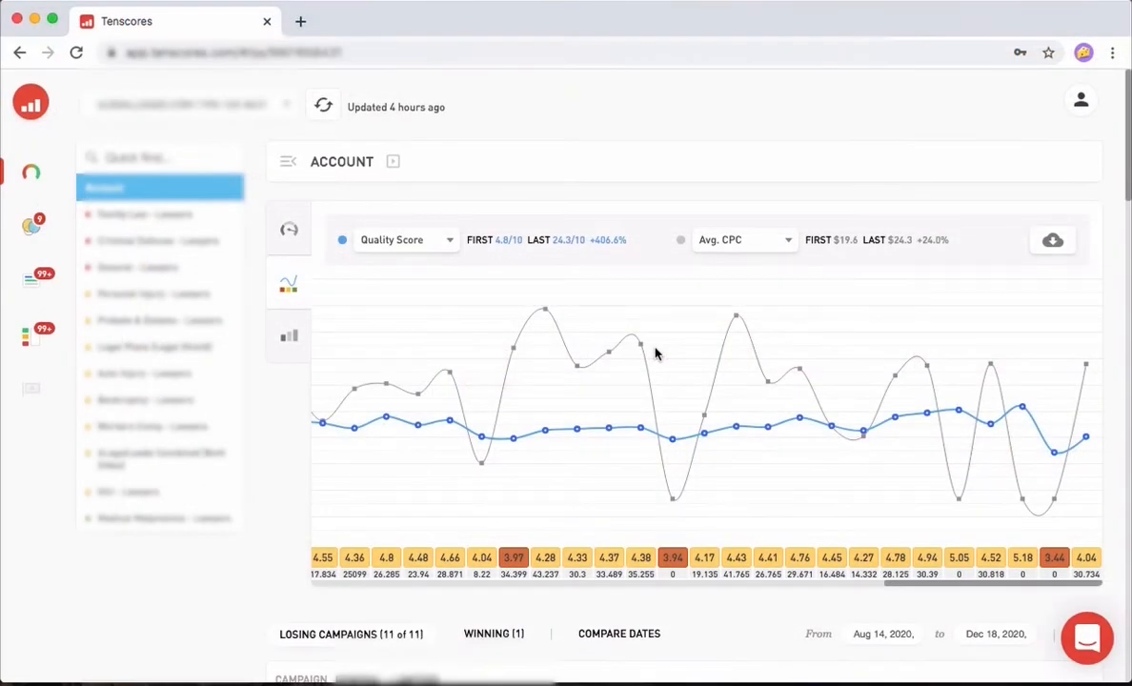
scroll(655, 353, "left", 20)
scroll(655, 354, "left", 8)
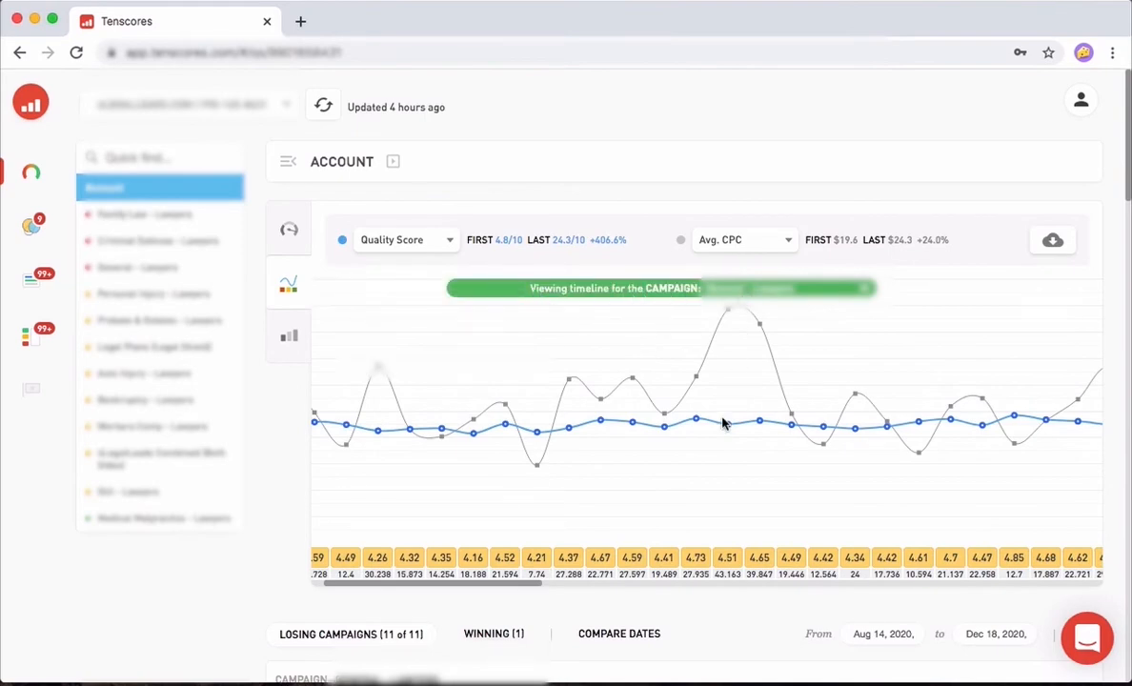
Examine the ad relevance, landing page experience and expected CTR breakdown behind the first losing campaign's Quality Score
scroll(306, 257, "down", 5)
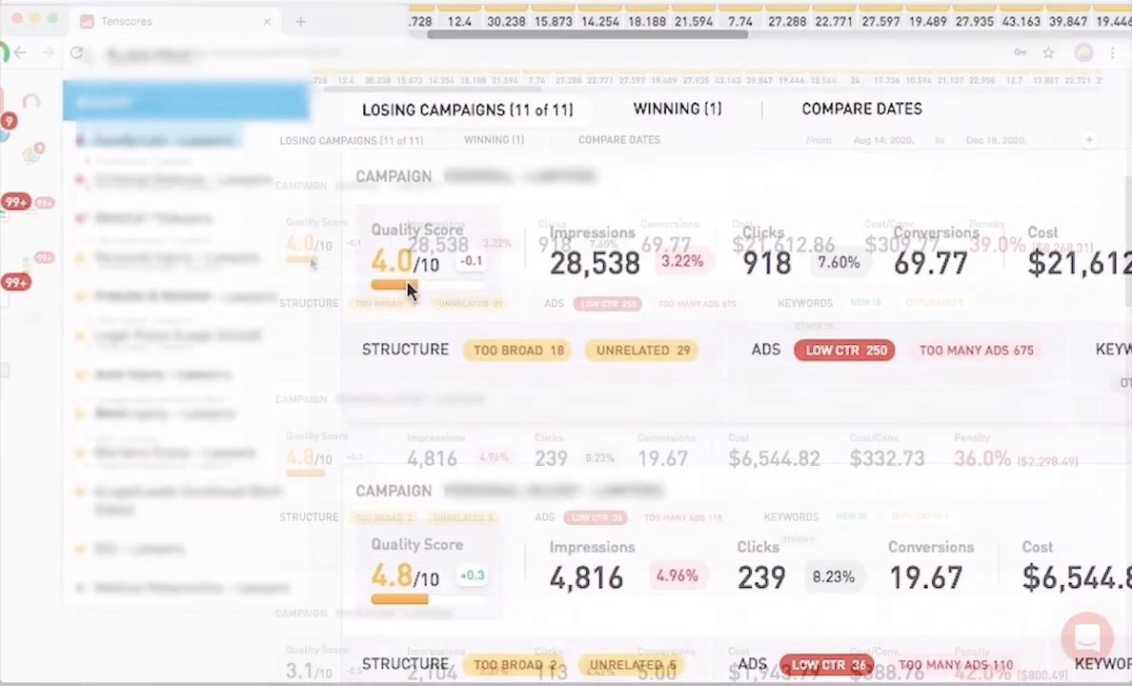
mouse_move(306, 257)
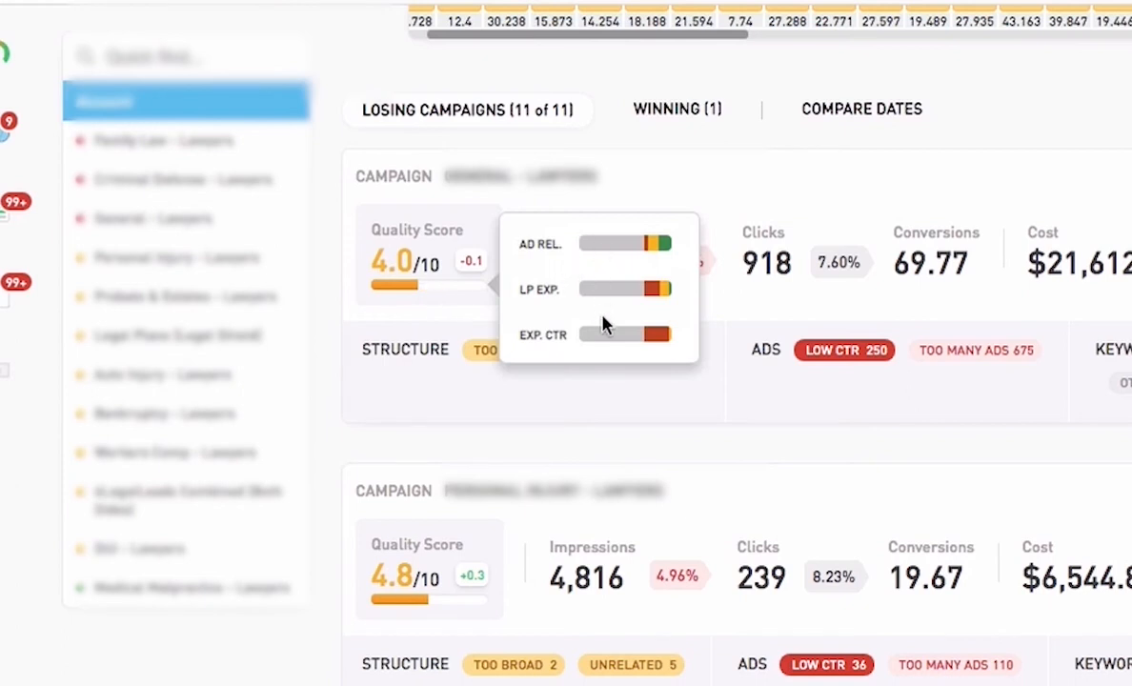
mouse_move(620, 351)
mouse_move(506, 283)
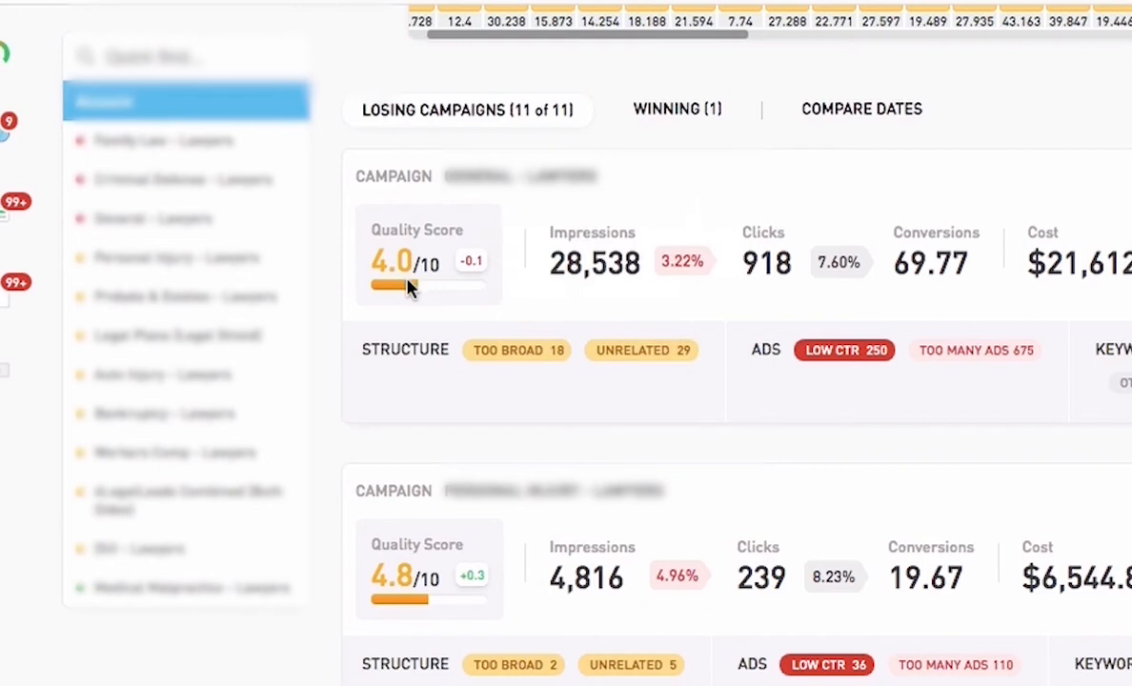
mouse_move(449, 274)
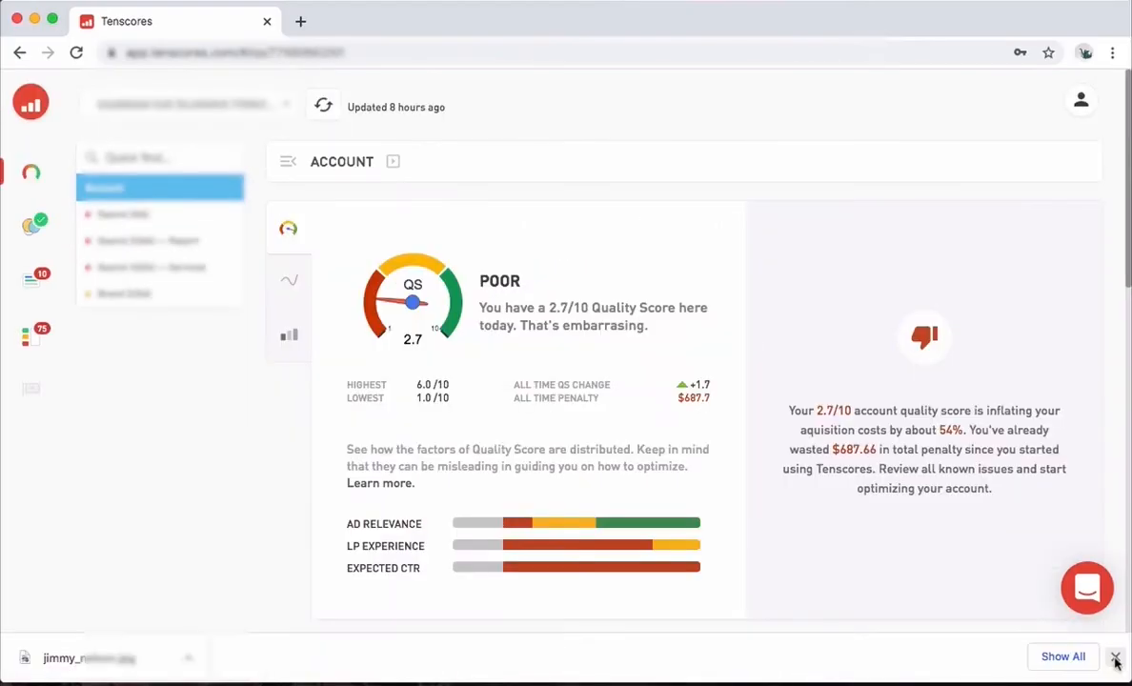
Dismiss the downloads bar in the 2.7/10 account's window and bring that window back to the front
left_click(1114, 662)
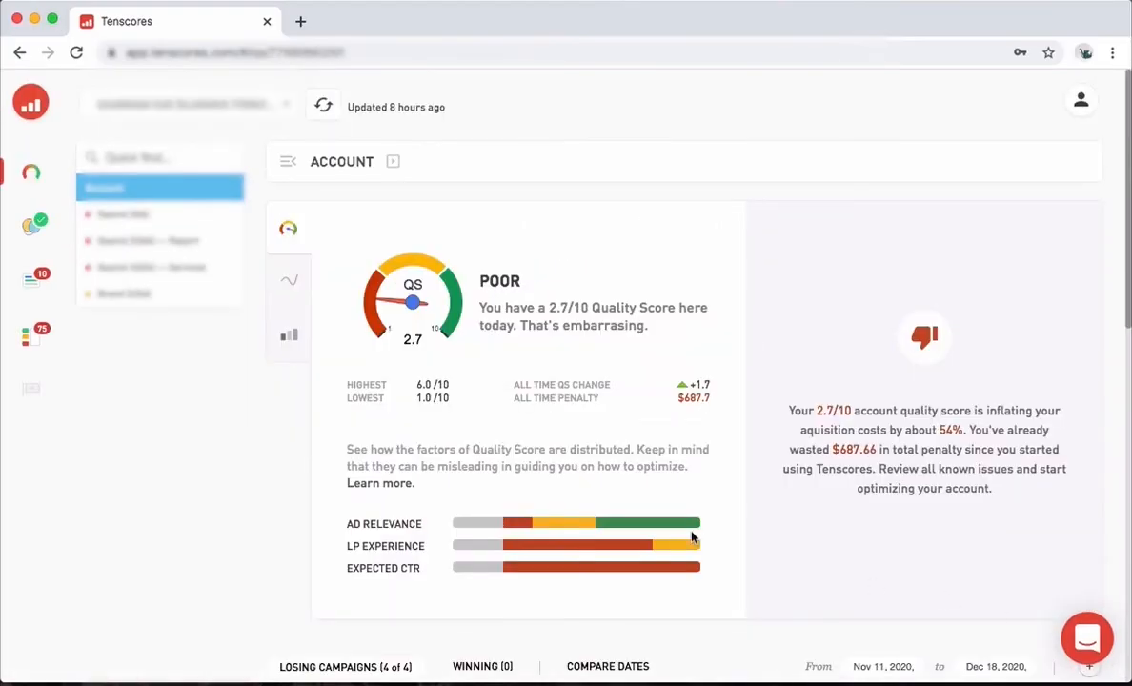
key("ctrl+Up")
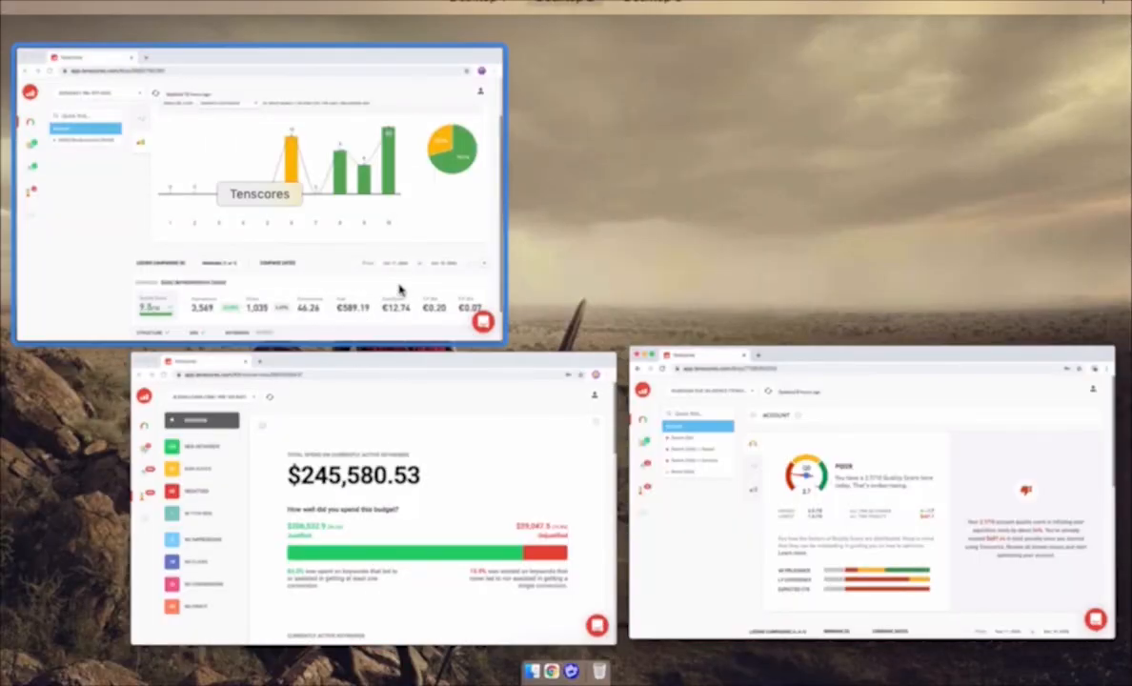
left_click(763, 498)
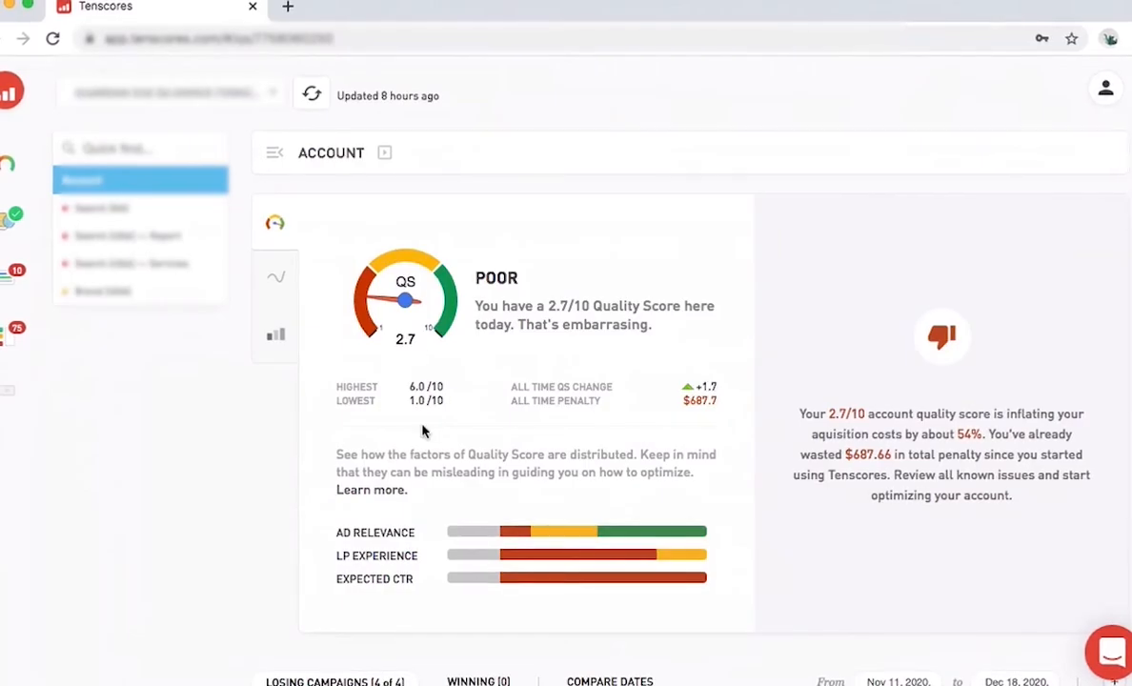
Look over the 2.7/10 account's losing campaigns with their low CTR ad issues and penalties, then return to its gauge overview
scroll(425, 432, "down", 5)
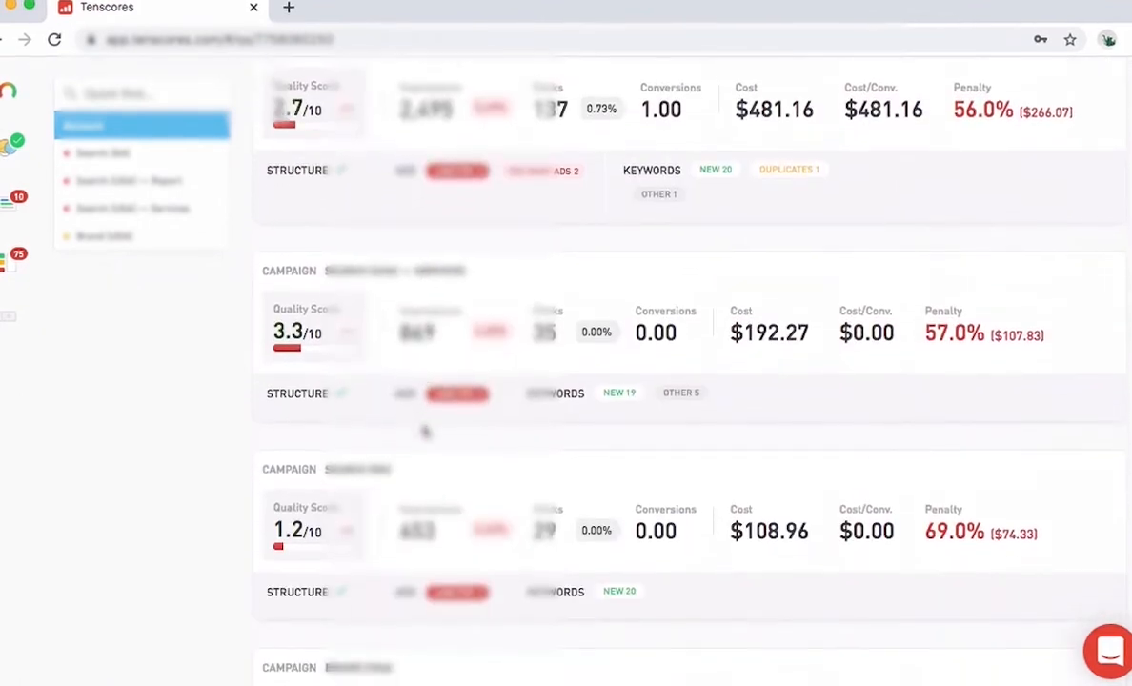
scroll(423, 430, "up", 7)
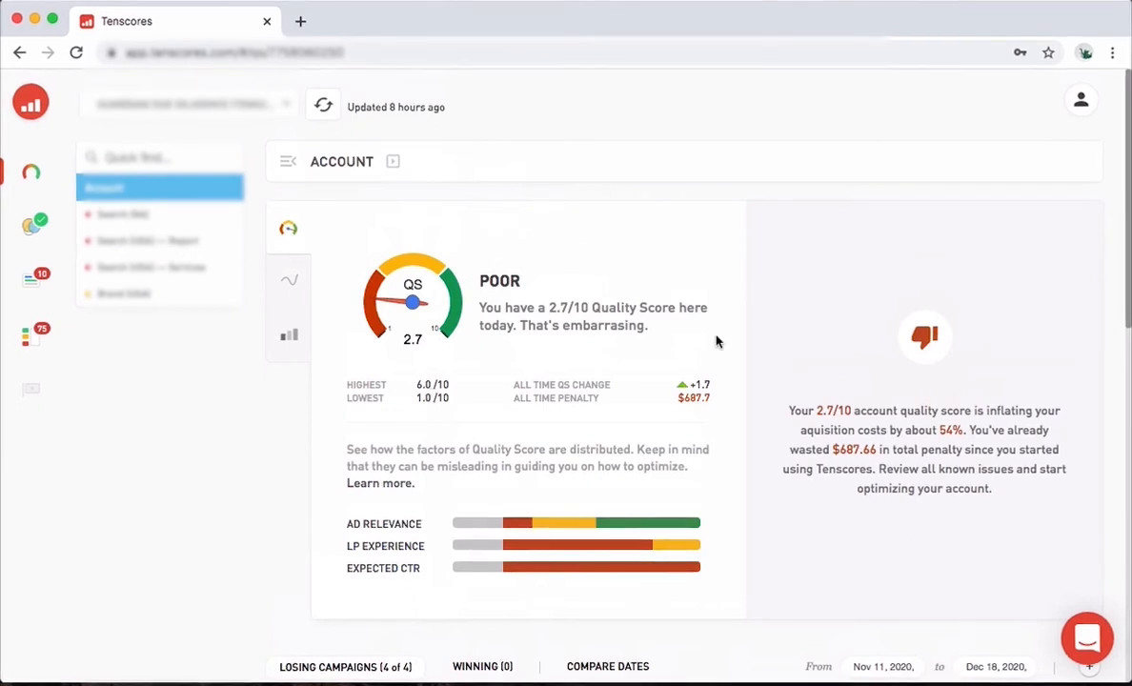
scroll(716, 341, "down", 5)
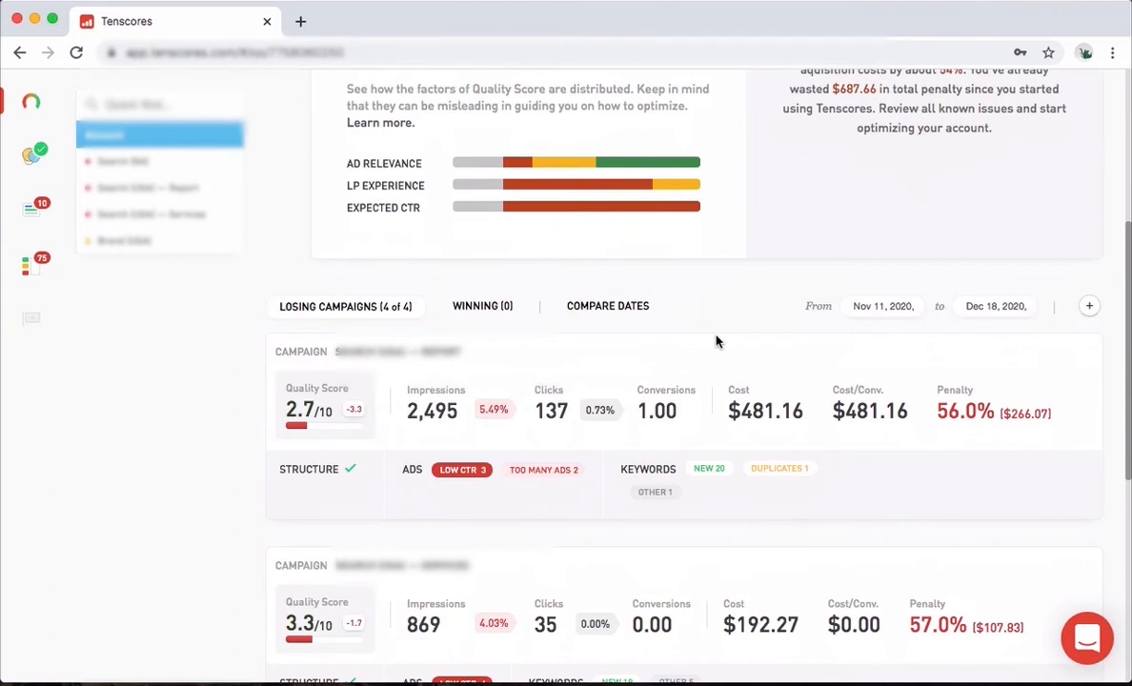
scroll(717, 341, "up", 5)
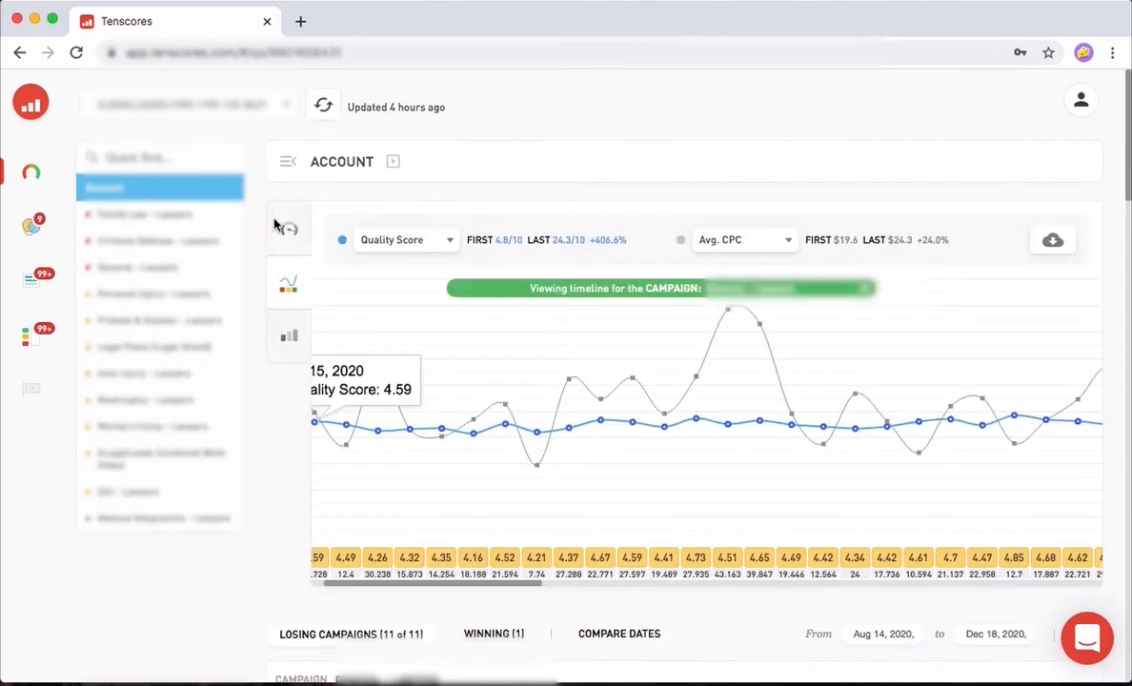
Open the keyword management overview and examine how the total spend splits between justified and unjustified budget
left_click(35, 345)
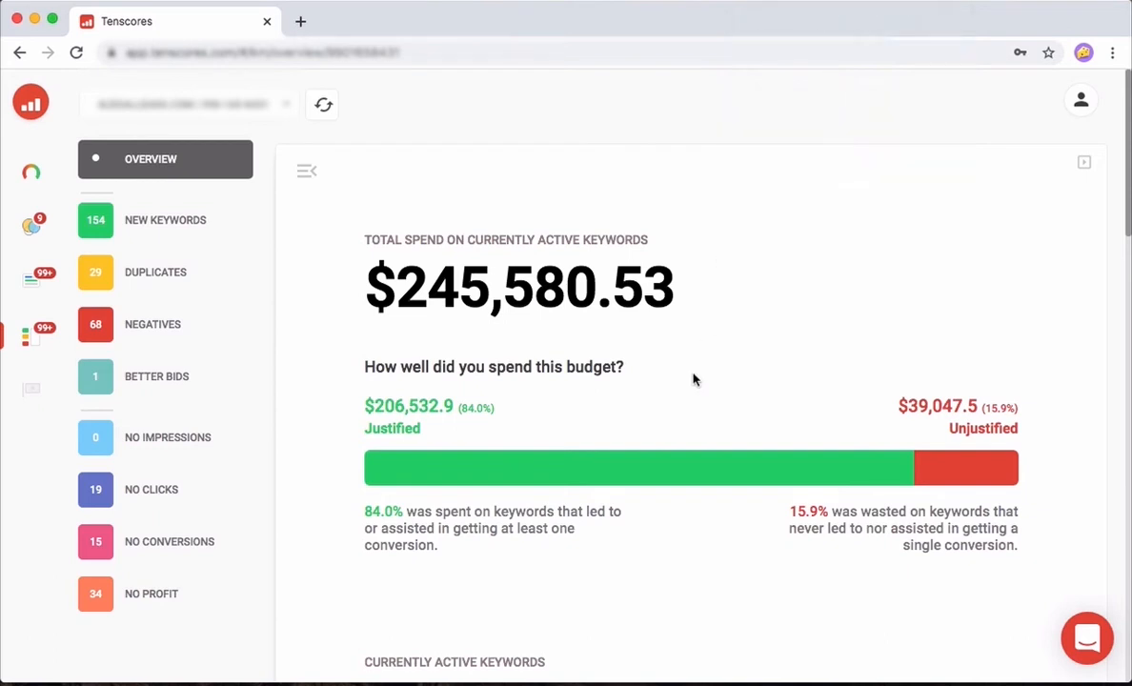
scroll(693, 379, "down", 1)
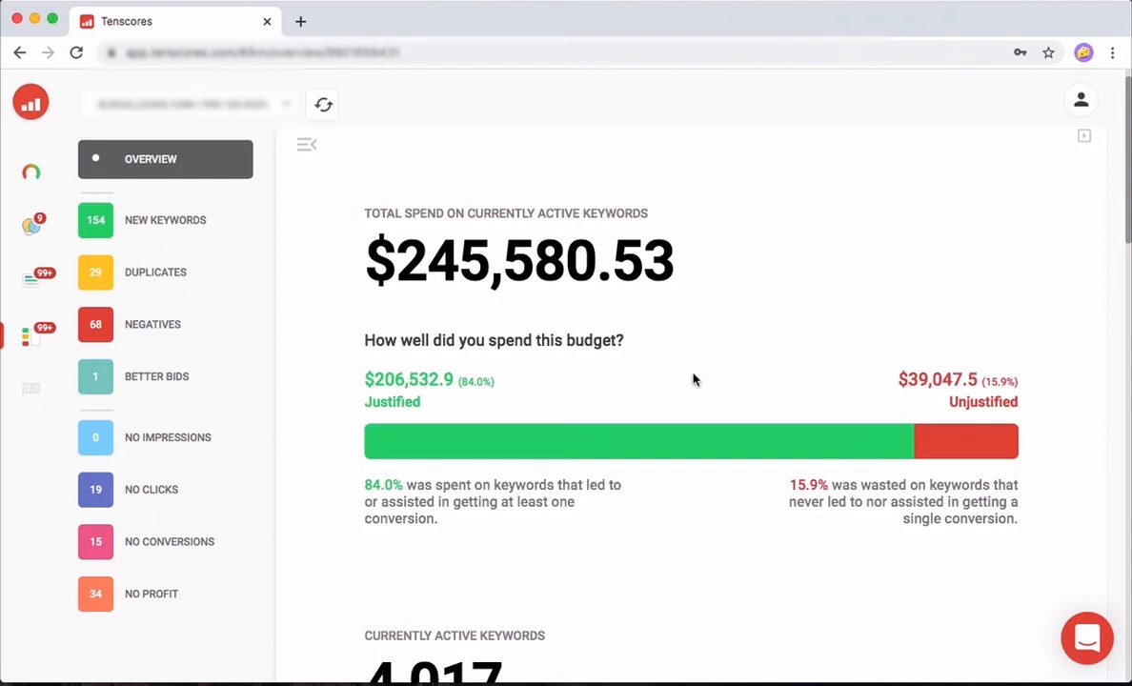
scroll(693, 380, "up", 1)
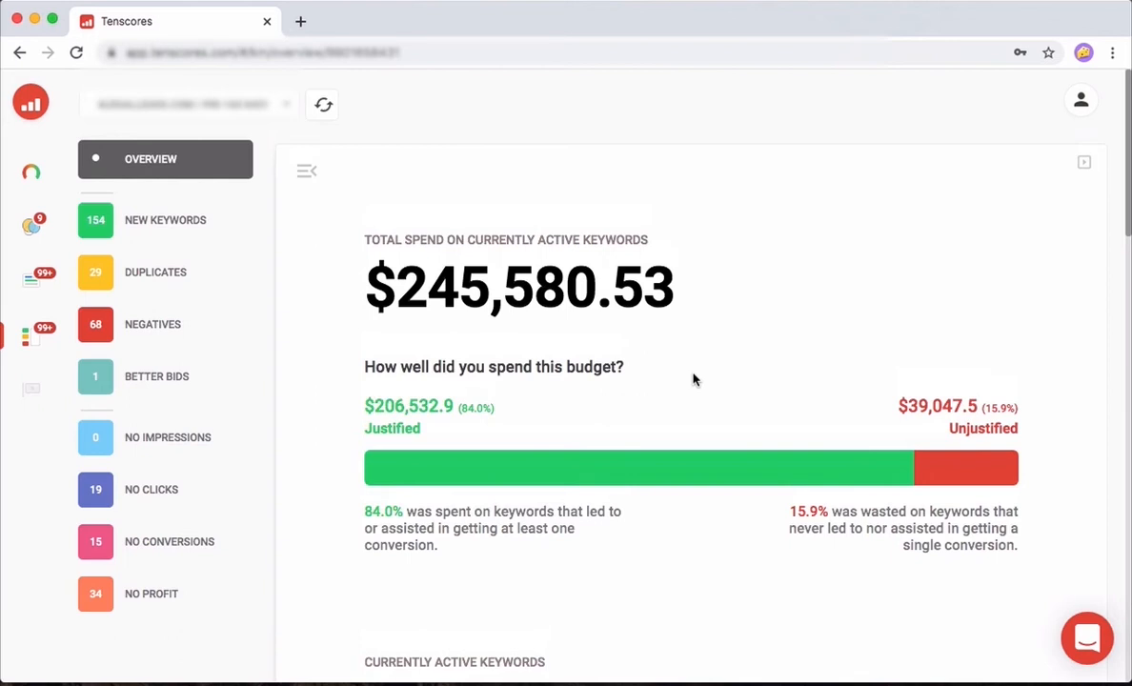
scroll(693, 379, "down", 1)
scroll(818, 379, "down", 2)
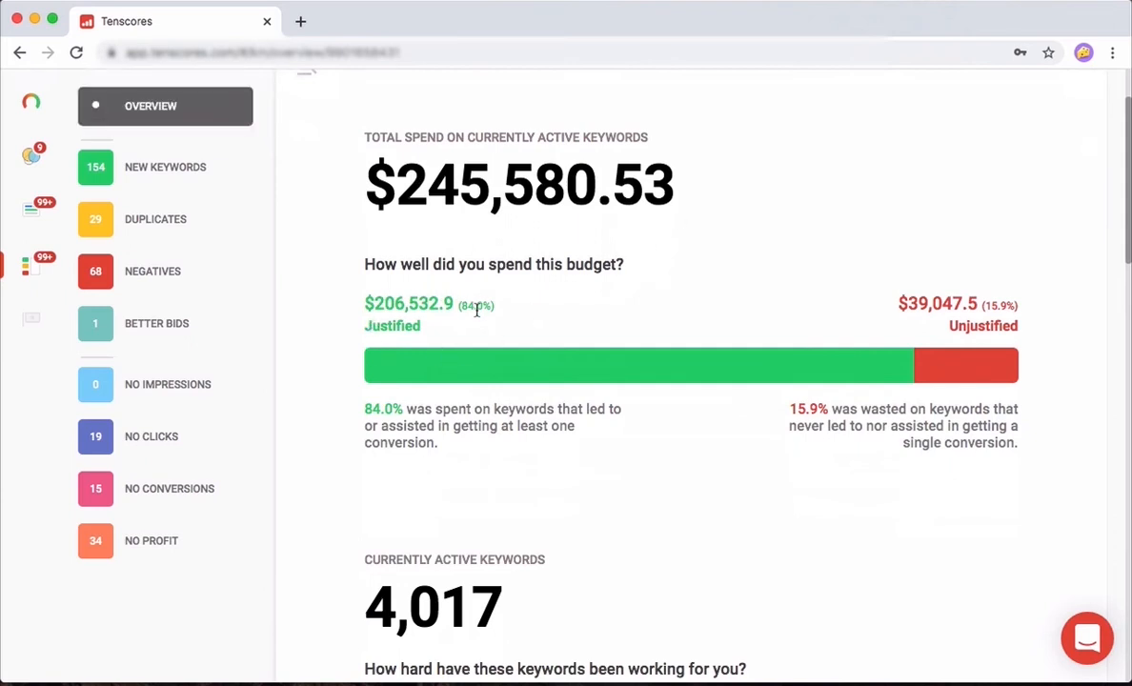
scroll(620, 388, "down", 1)
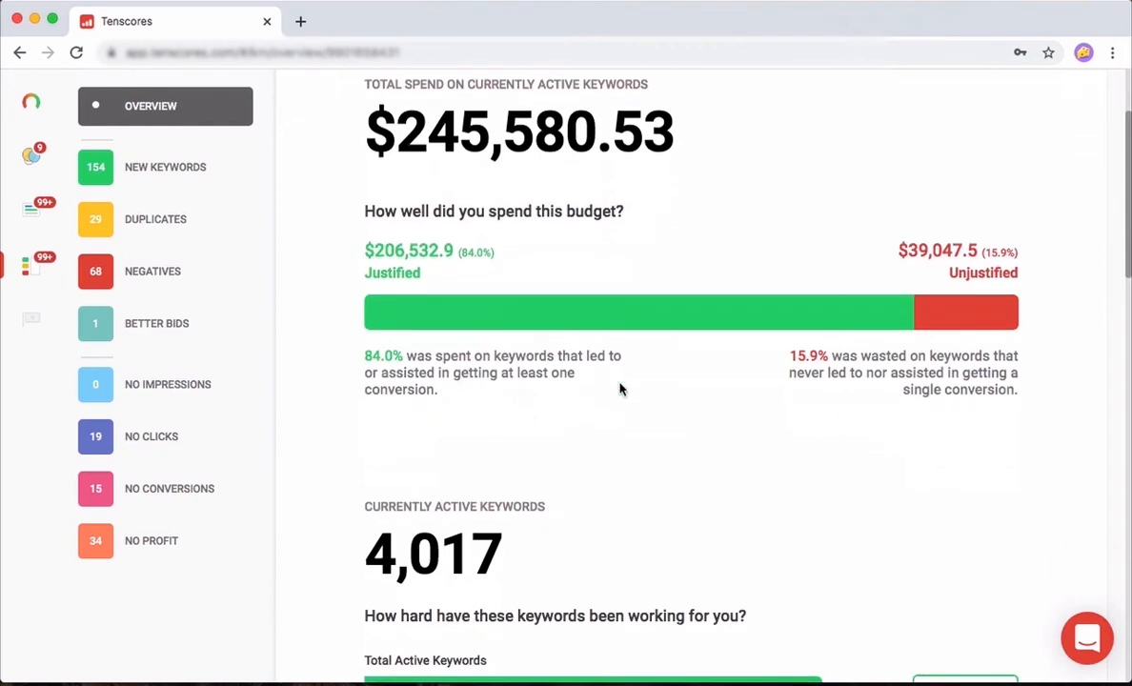
scroll(621, 389, "down", 1)
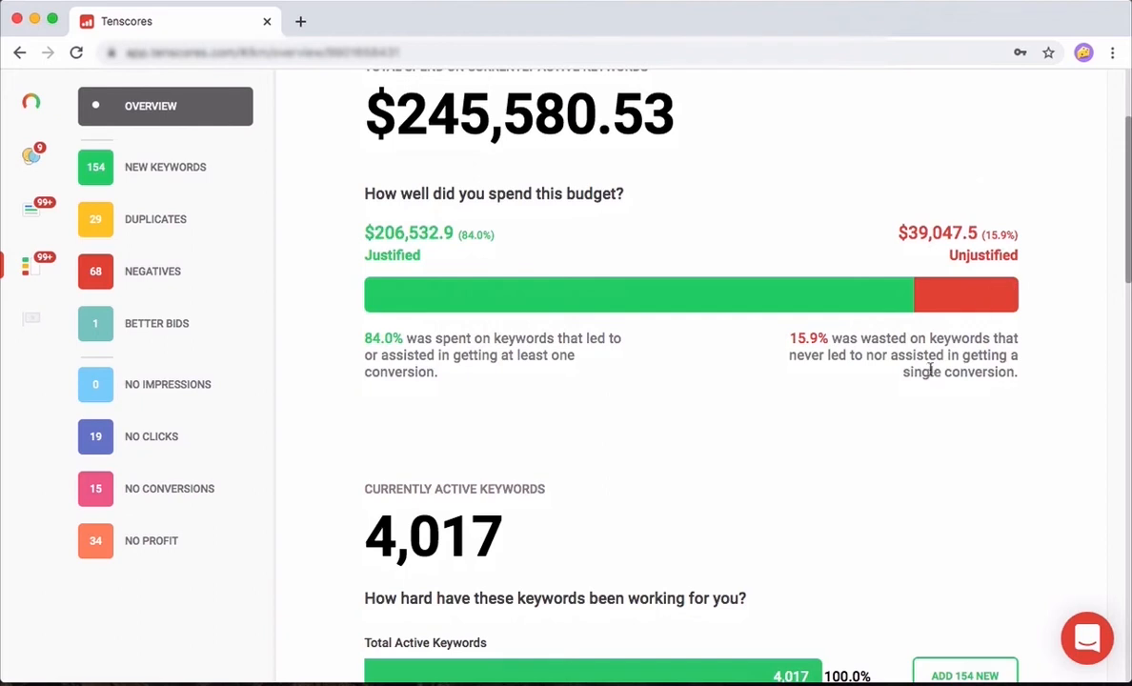
scroll(985, 198, "down", 1)
scroll(985, 198, "down", 1)
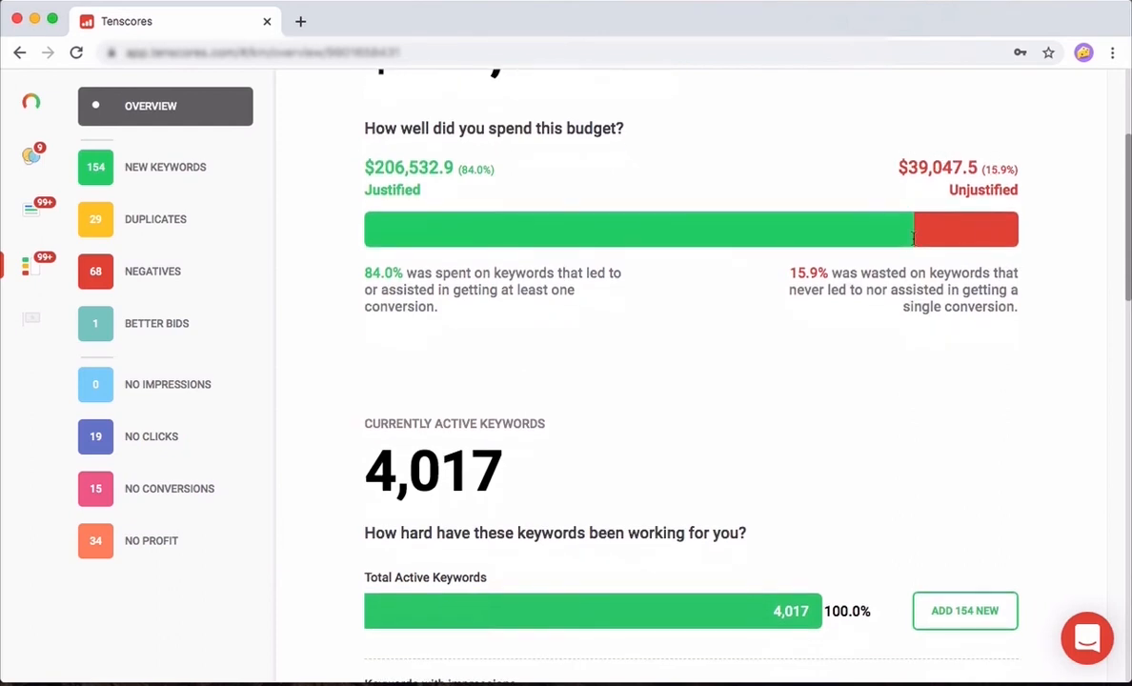
Examine the active keywords breakdown from impressions and clicks to conversions and profit, and glance at the duplicates section below it
scroll(762, 328, "down", 5)
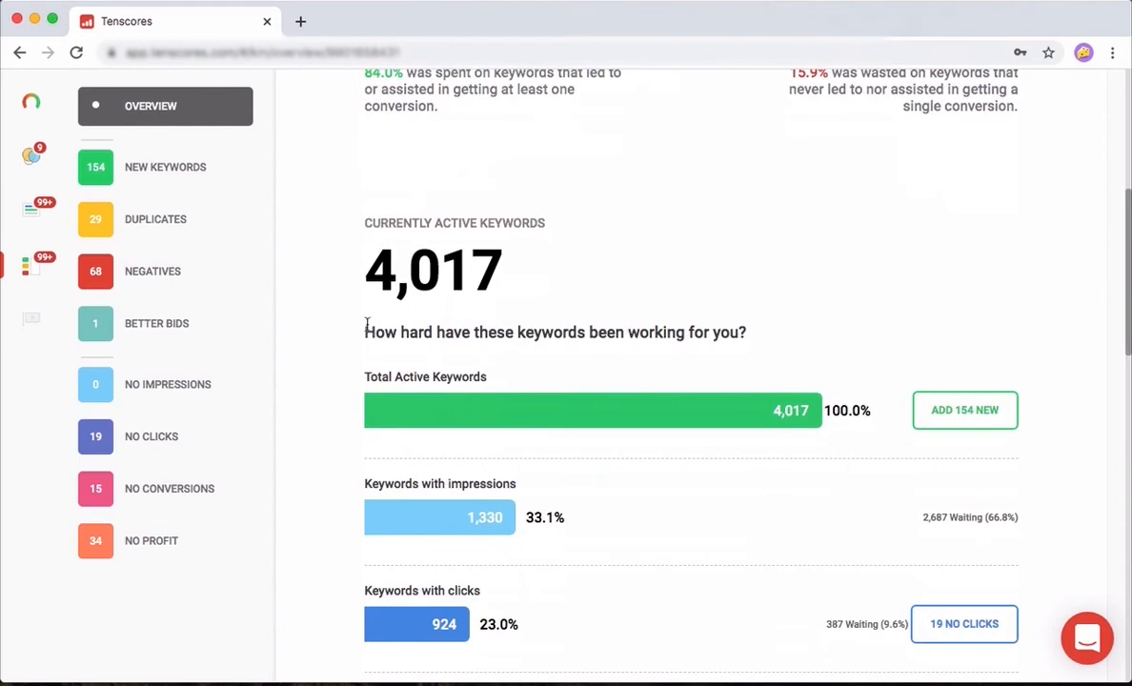
scroll(540, 292, "down", 4)
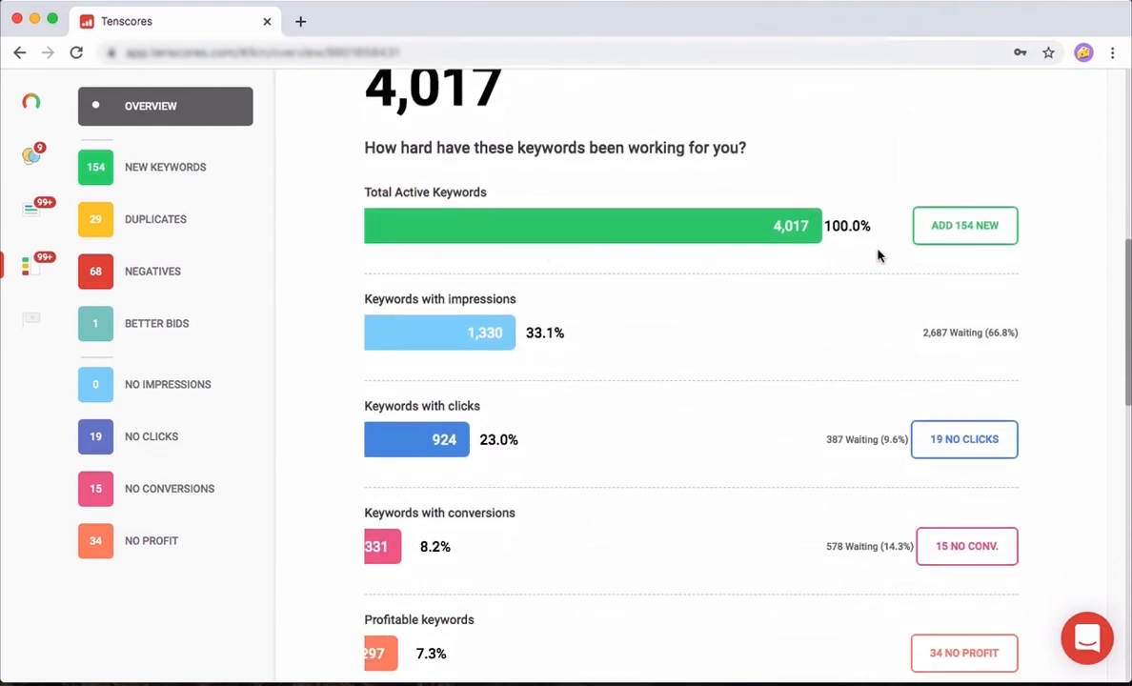
scroll(879, 255, "down", 2)
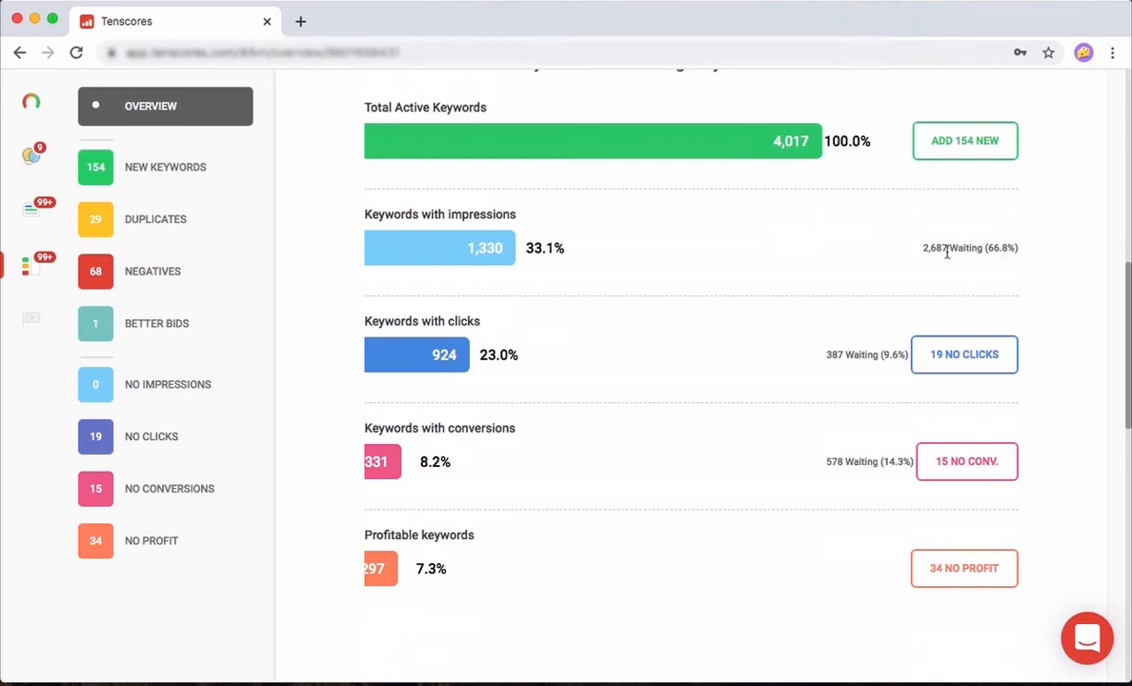
scroll(973, 250, "down", 1)
scroll(973, 251, "down", 1)
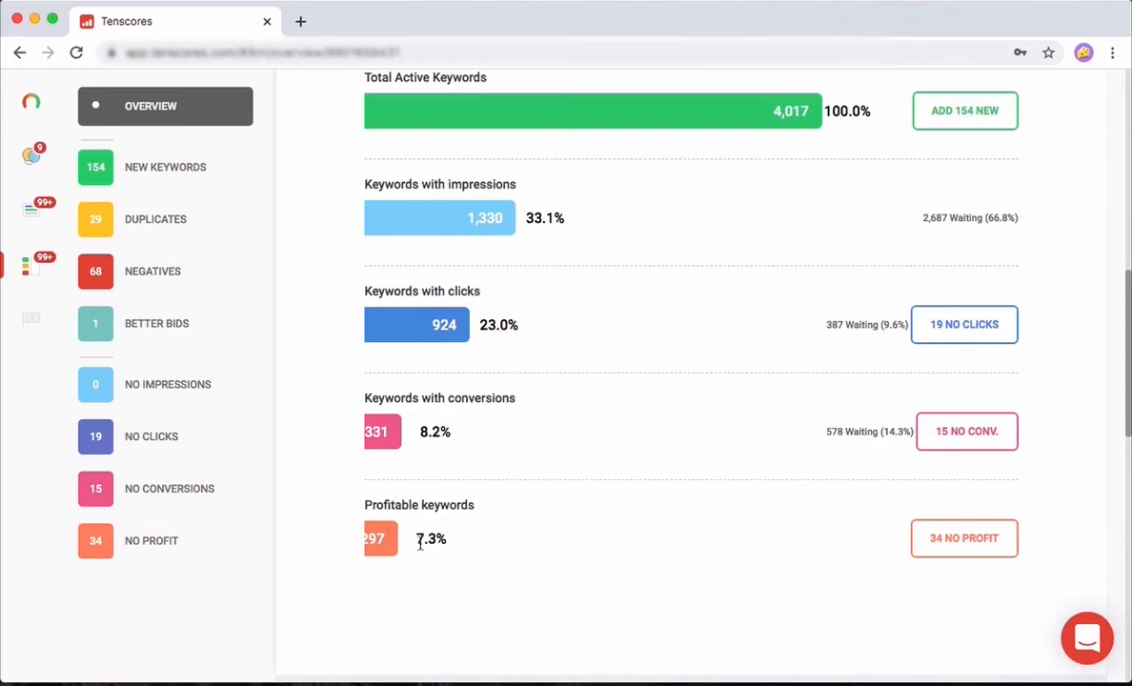
scroll(412, 313, "up", 1)
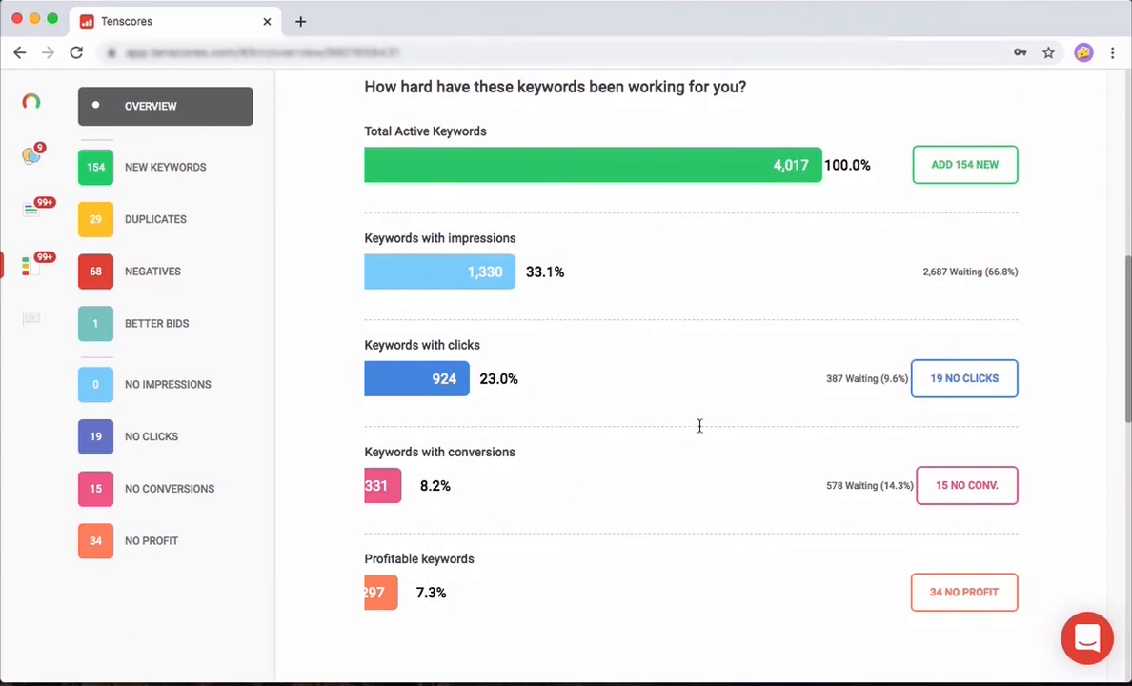
scroll(652, 375, "up", 3)
scroll(652, 375, "down", 3)
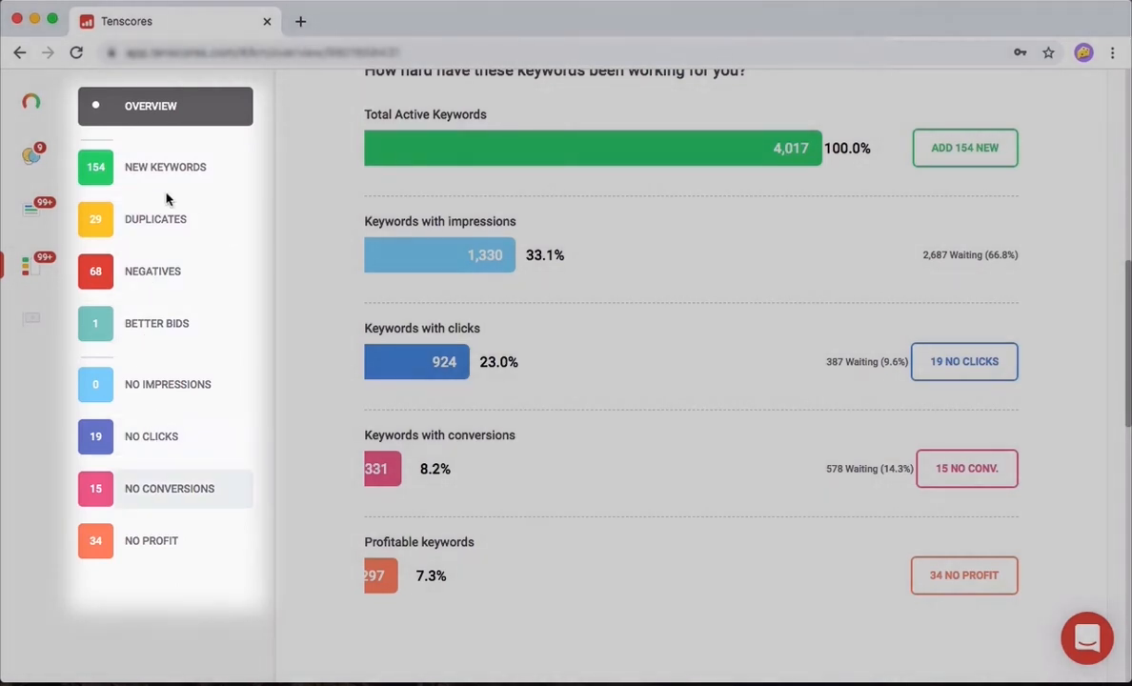
scroll(840, 493, "down", 3)
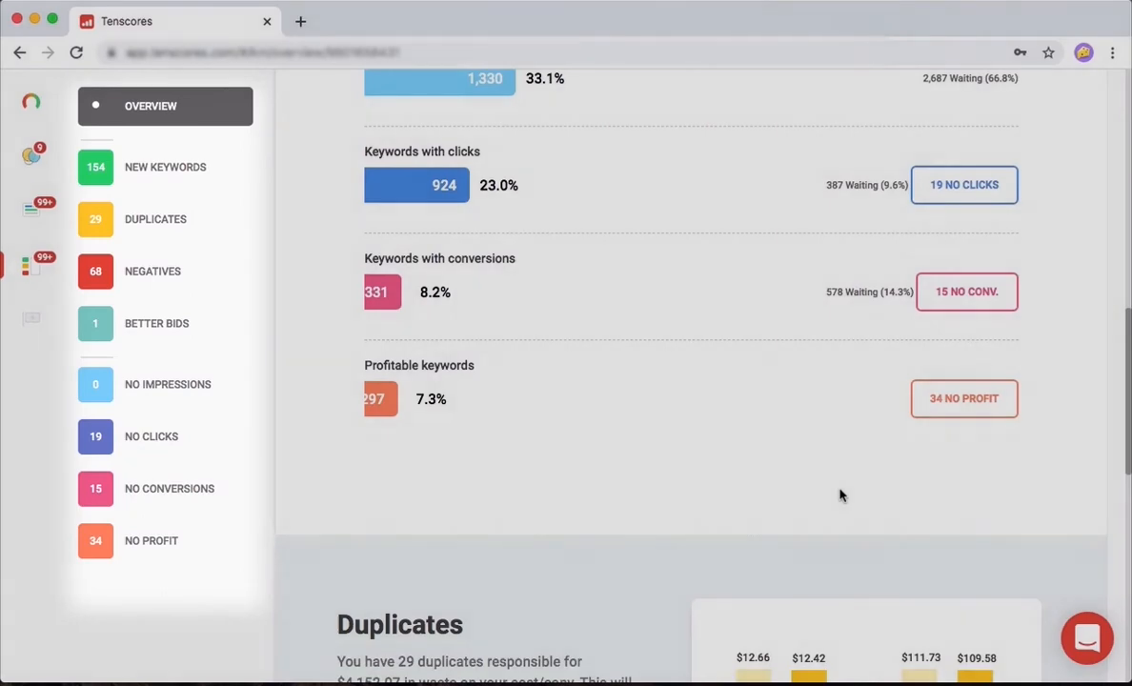
scroll(839, 494, "down", 4)
scroll(839, 493, "up", 10)
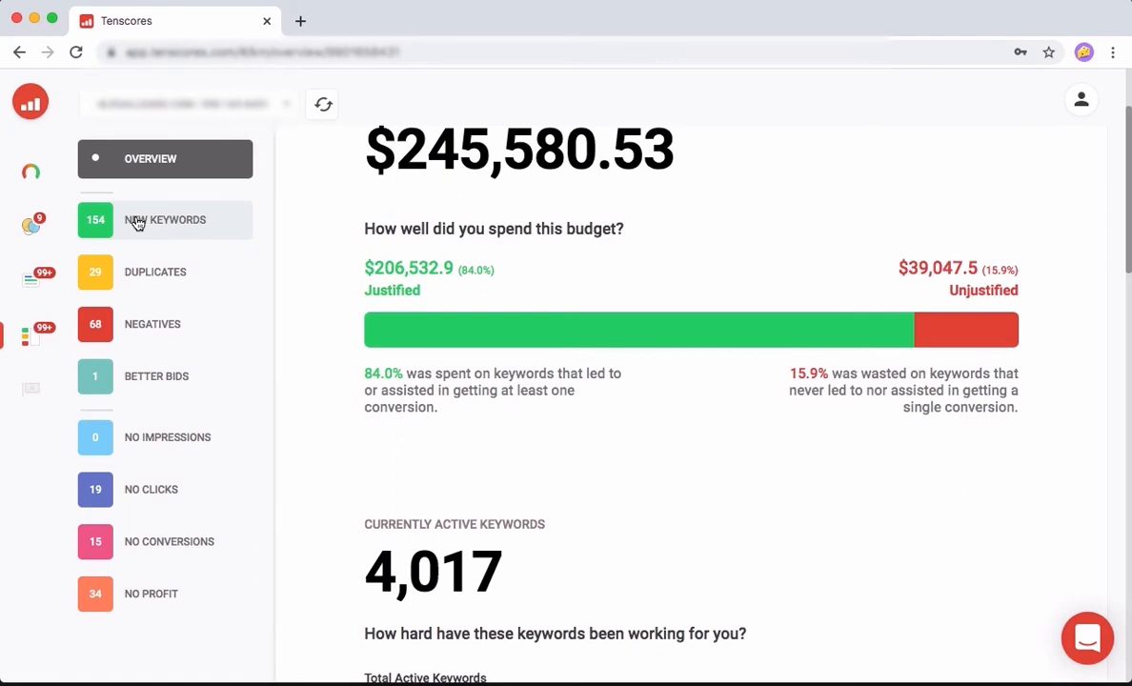
Open the new keyword suggestions and look through the ad groups proposed for the Personal Injury - Lawyers campaign
left_click(137, 222)
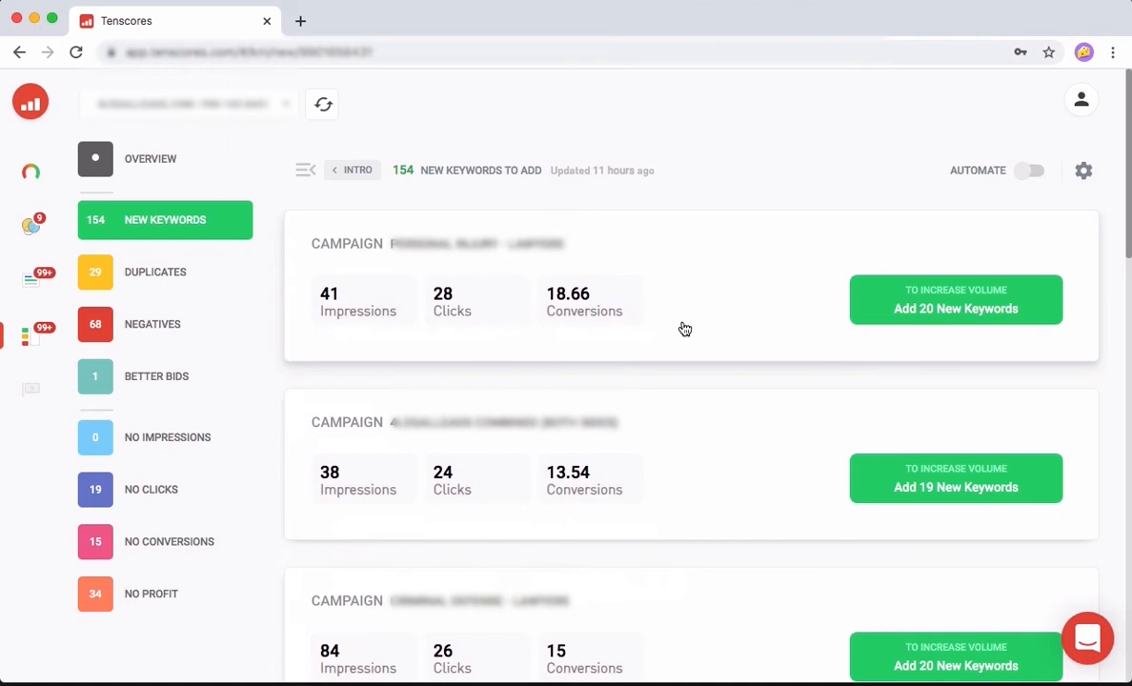
scroll(684, 286, "down", 1)
left_click(685, 206)
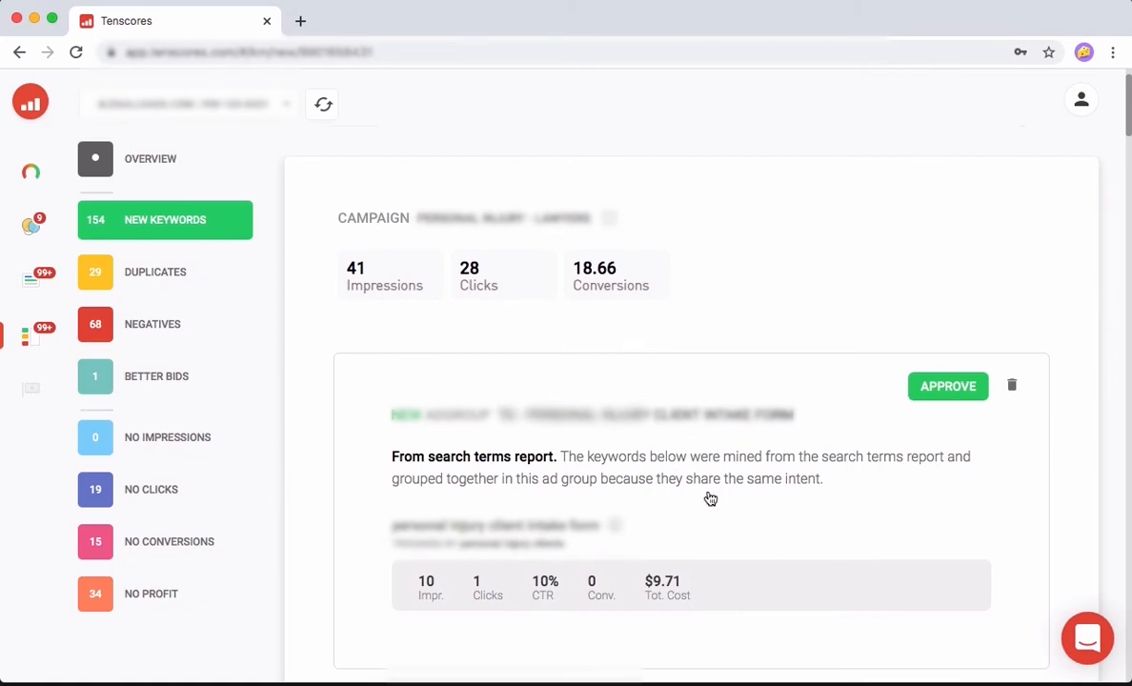
scroll(710, 499, "down", 3)
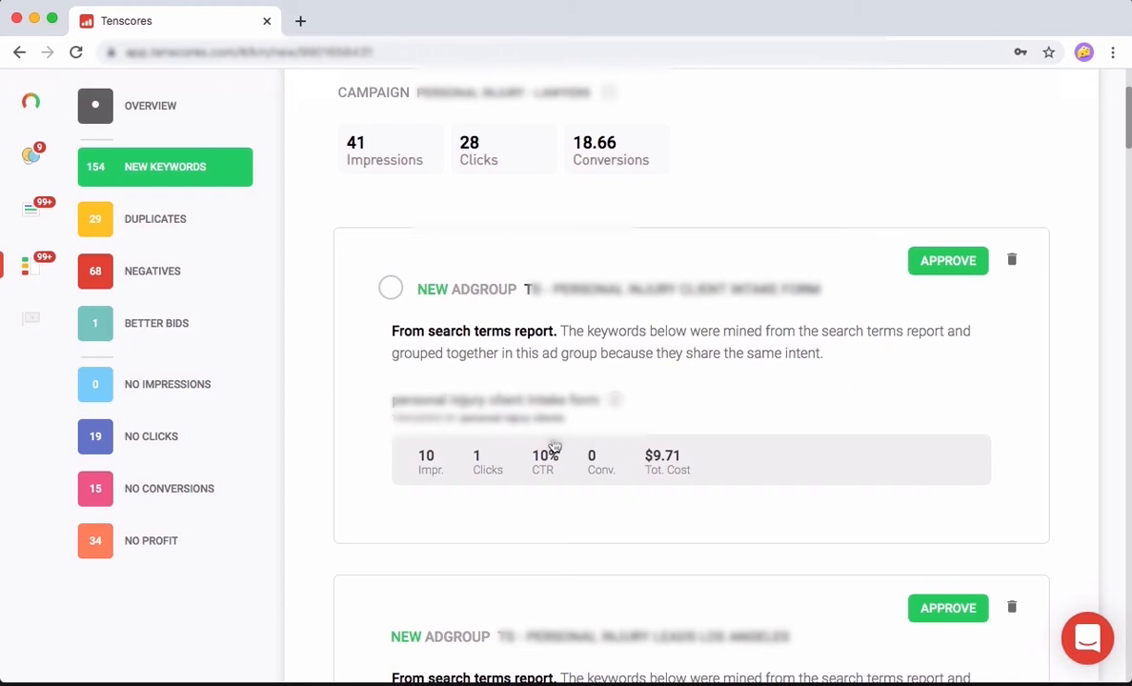
scroll(717, 336, "down", 5)
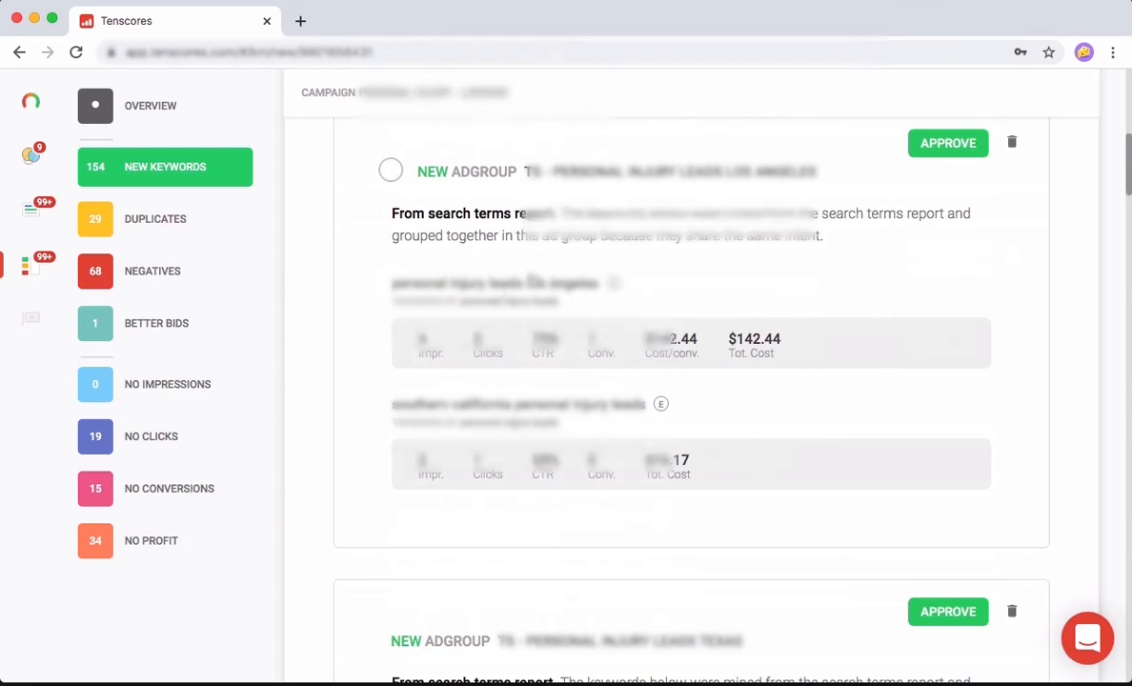
Approve the new Personal Injury Leads ad groups for Los Angeles and Texas, discard the Reddit one, and save the approvals
scroll(936, 191, "up", 1)
left_click(936, 191)
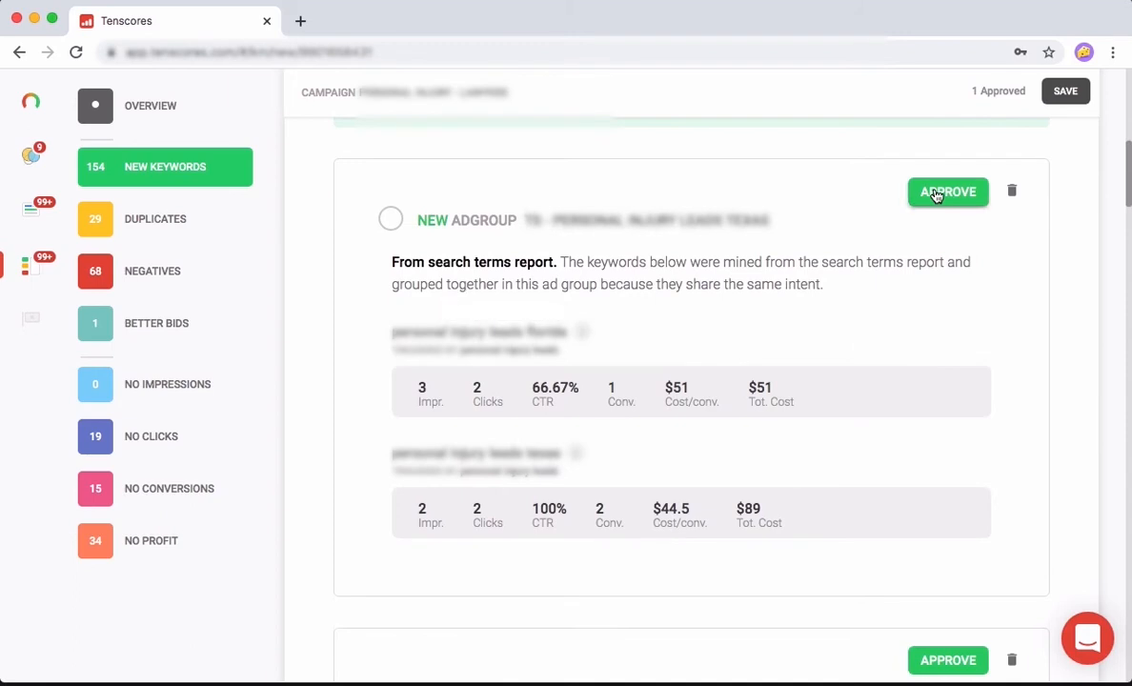
left_click(936, 194)
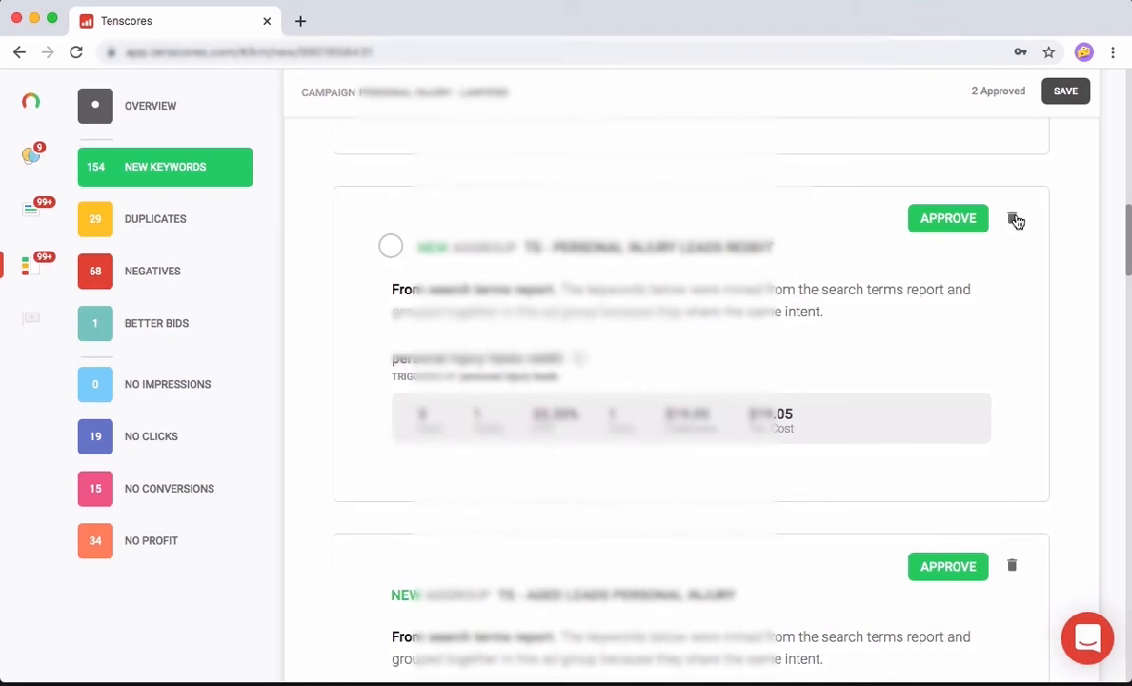
left_click(1013, 219)
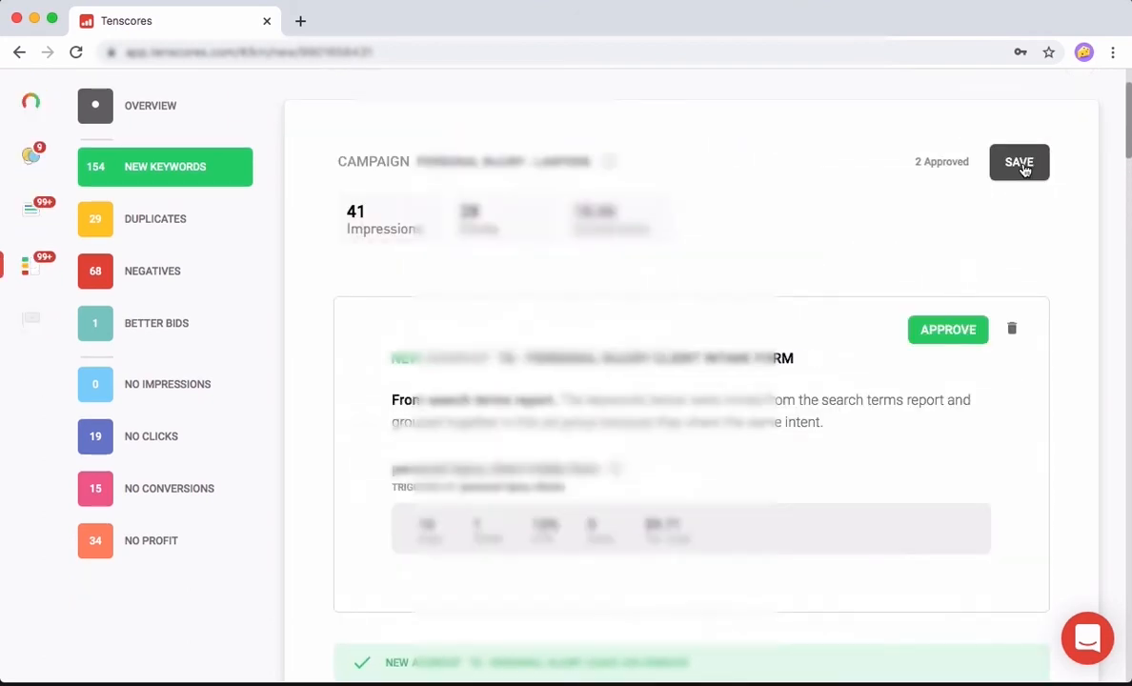
left_click(1019, 166)
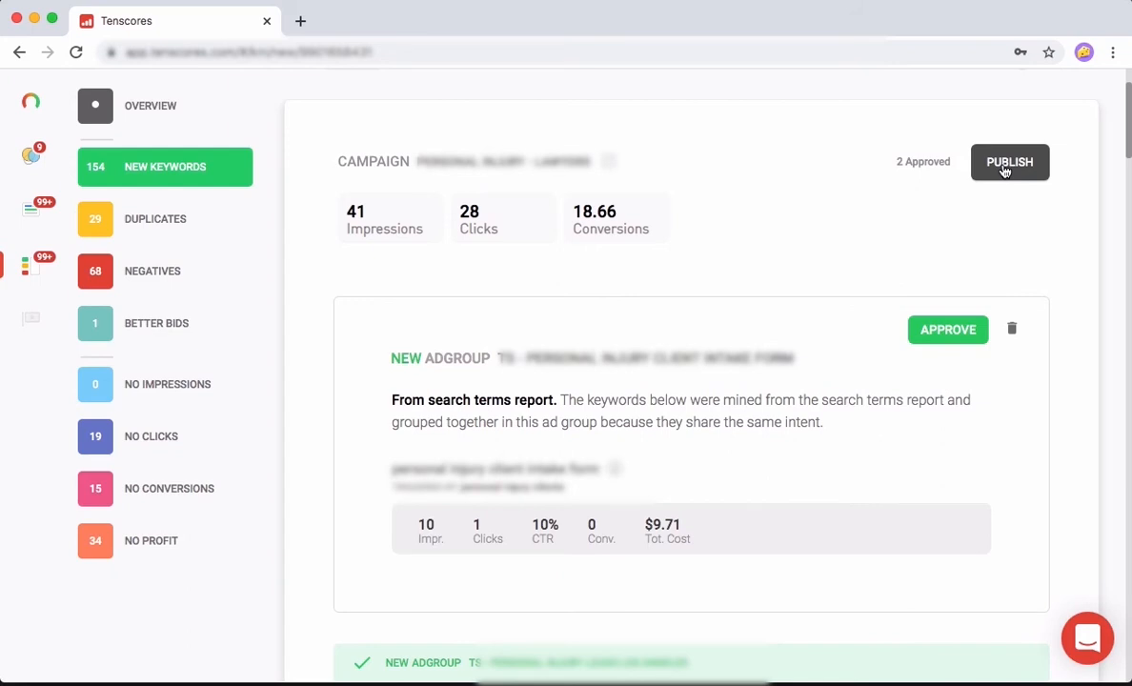
Walk through publishing the approved ad groups, reviewing their ads and the Google Ads publishing summary, and exit without publishing
left_click(1009, 164)
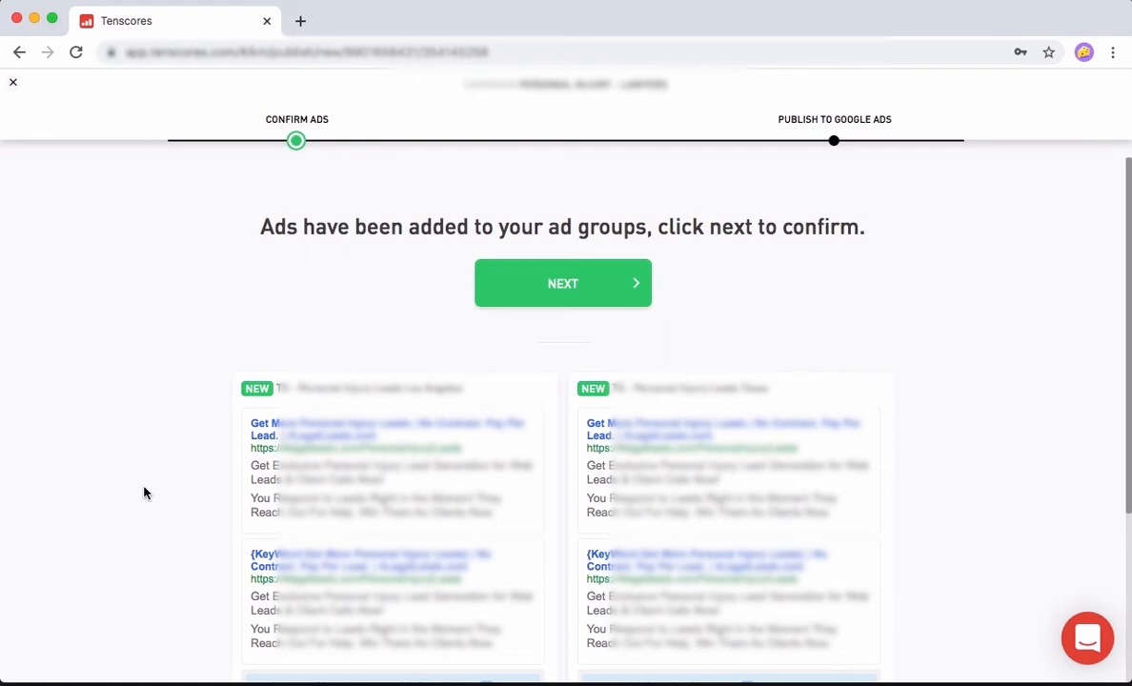
scroll(143, 493, "down", 3)
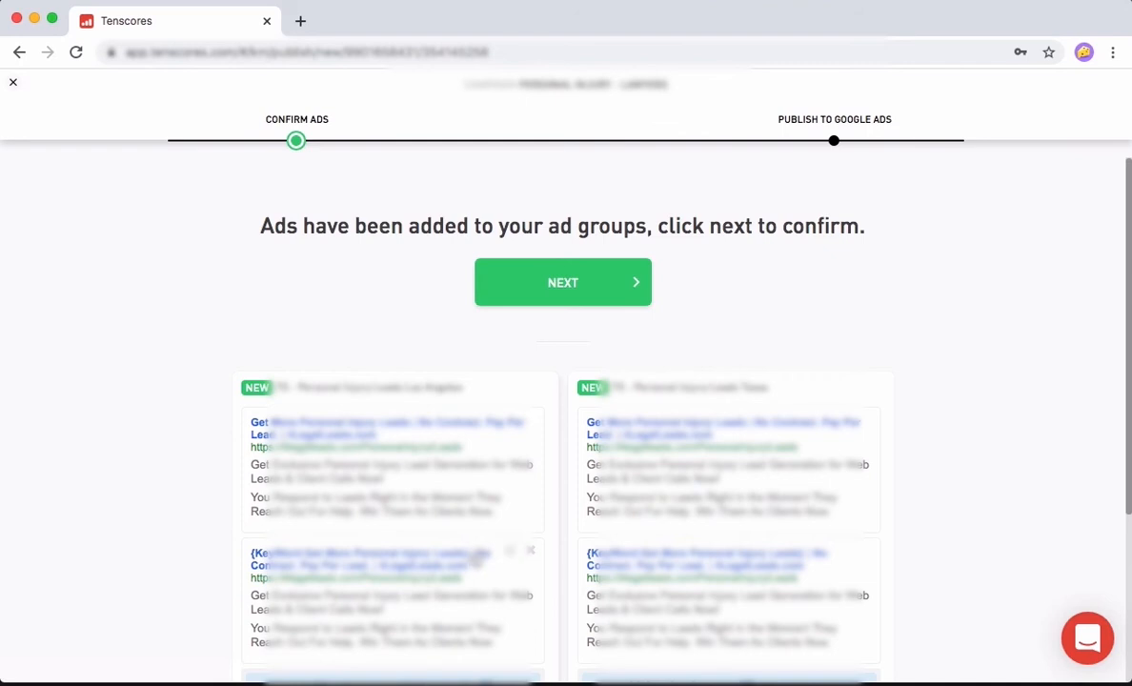
left_click(560, 290)
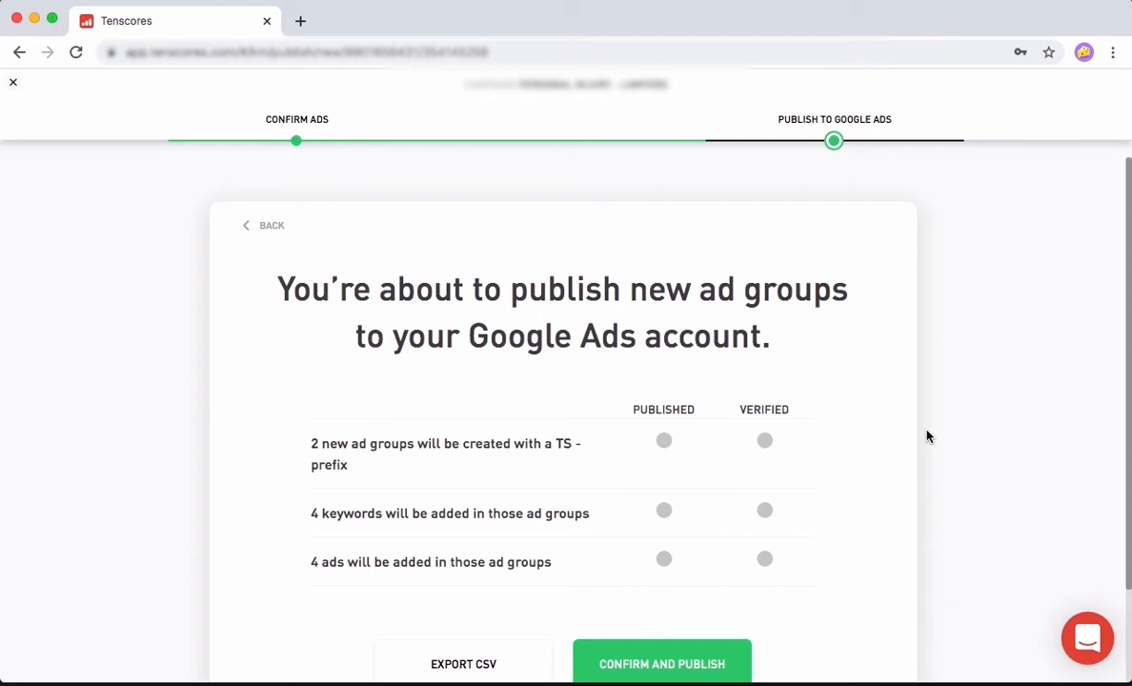
scroll(929, 497, "down", 2)
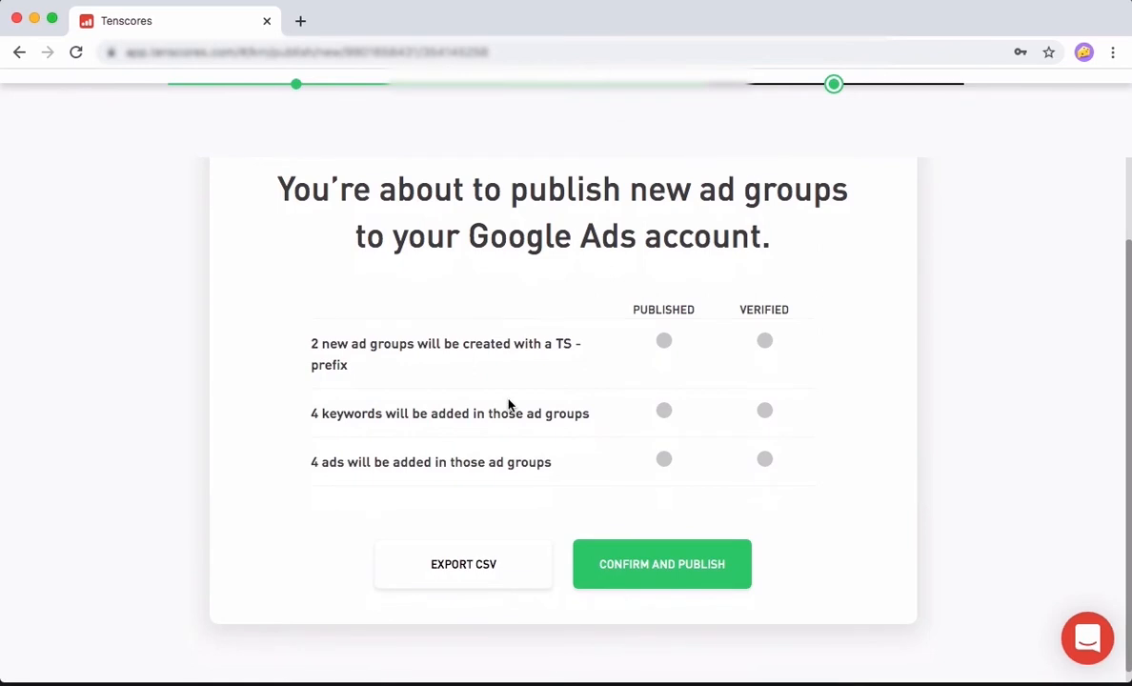
scroll(507, 390, "up", 1)
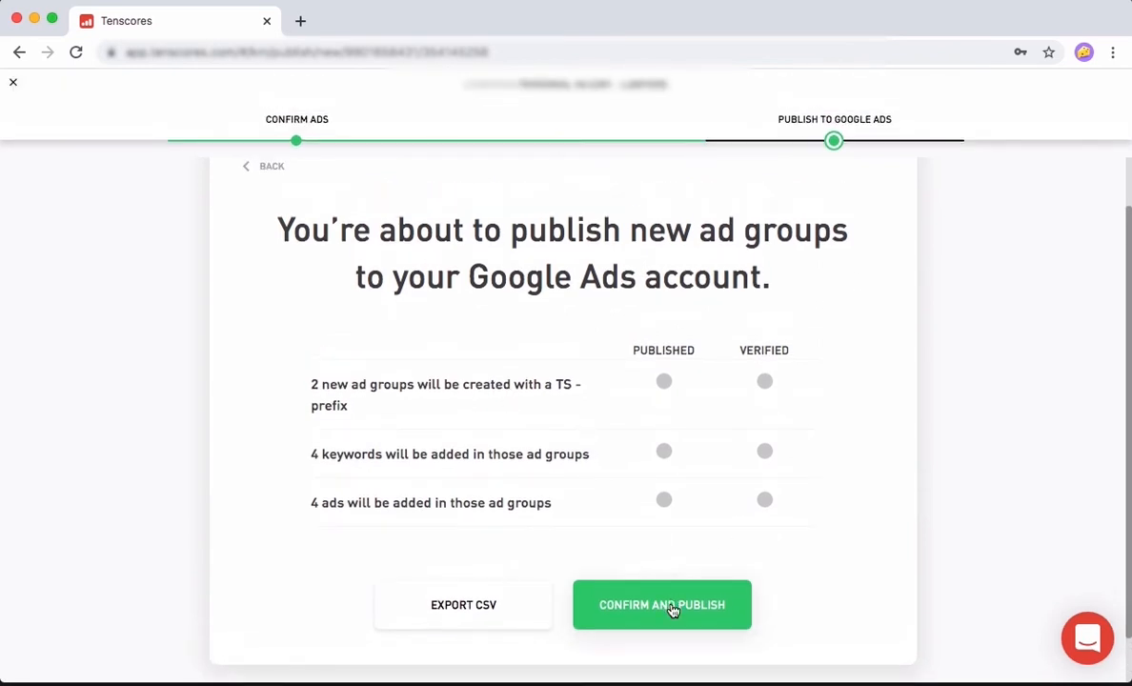
scroll(493, 426, "up", 1)
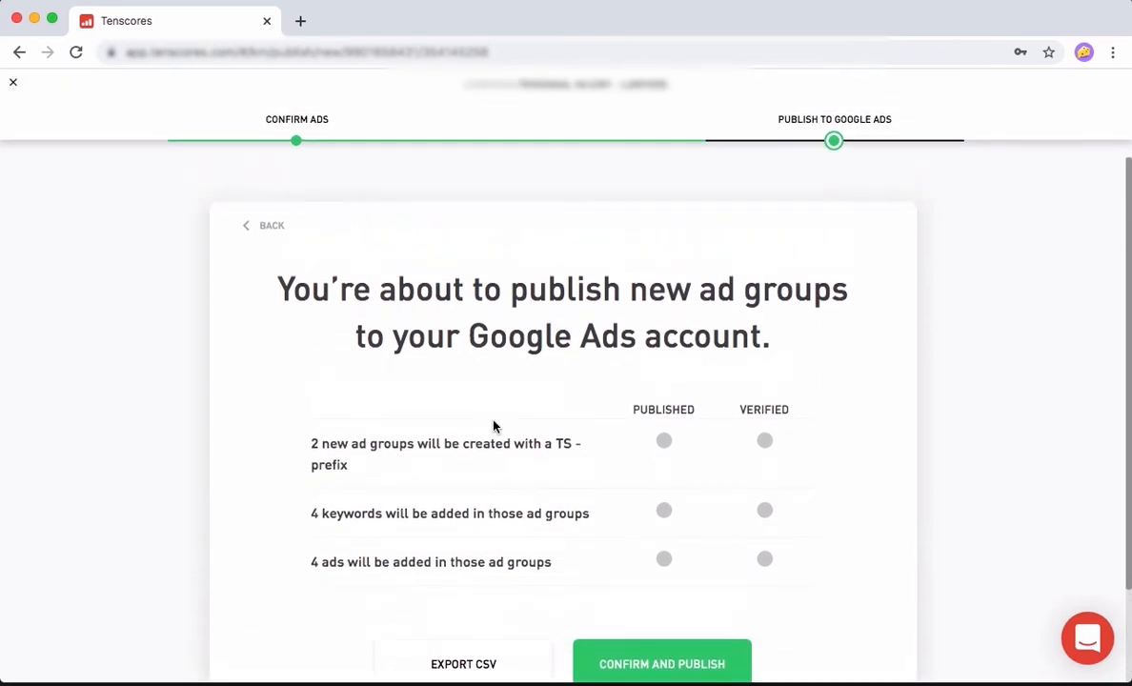
left_click(13, 82)
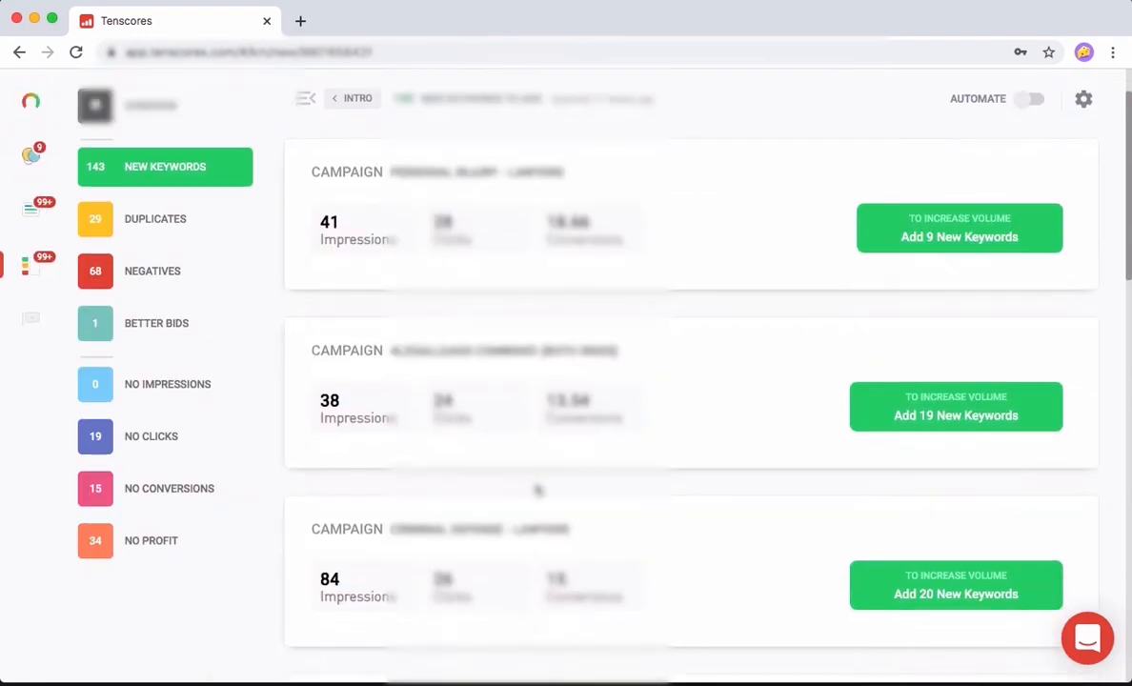
Look over the new keyword suggestions offered for each of the account's campaigns
scroll(538, 489, "down", 10)
scroll(538, 490, "down", 3)
scroll(538, 489, "up", 6)
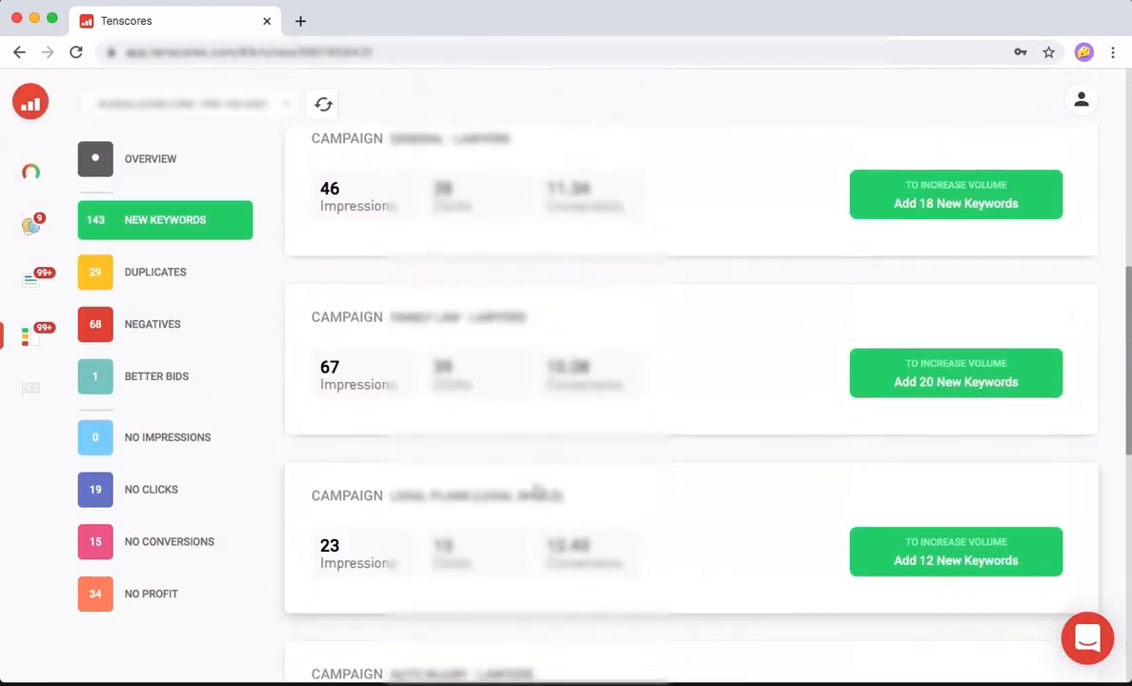
scroll(538, 490, "up", 1)
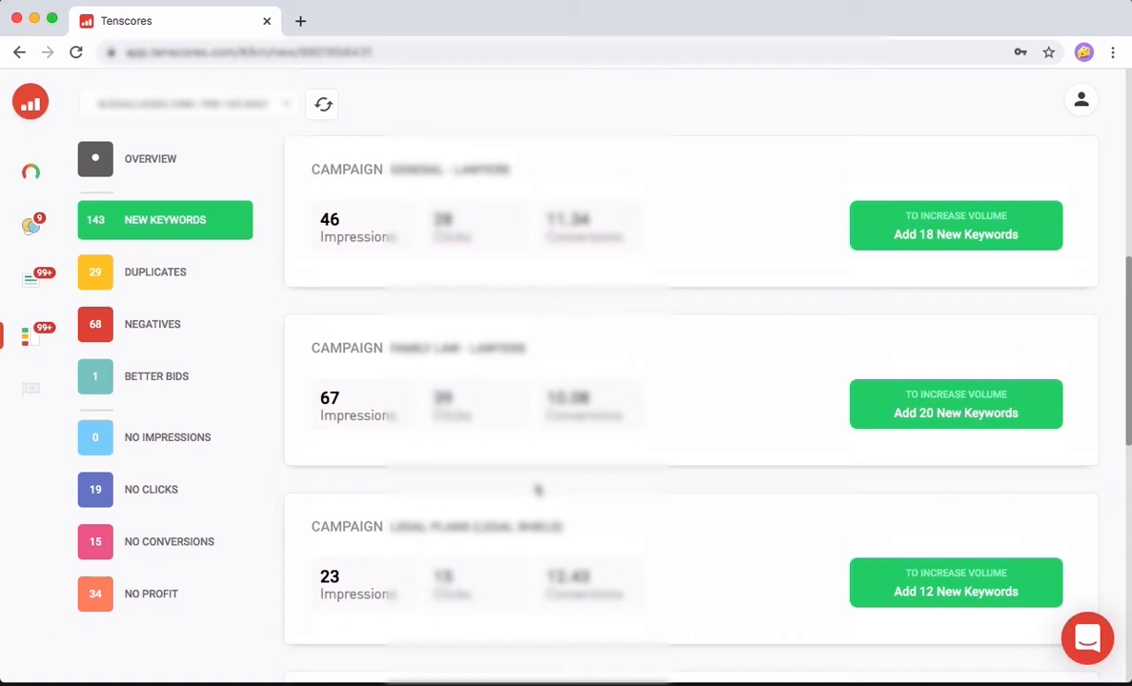
scroll(670, 308, "up", 5)
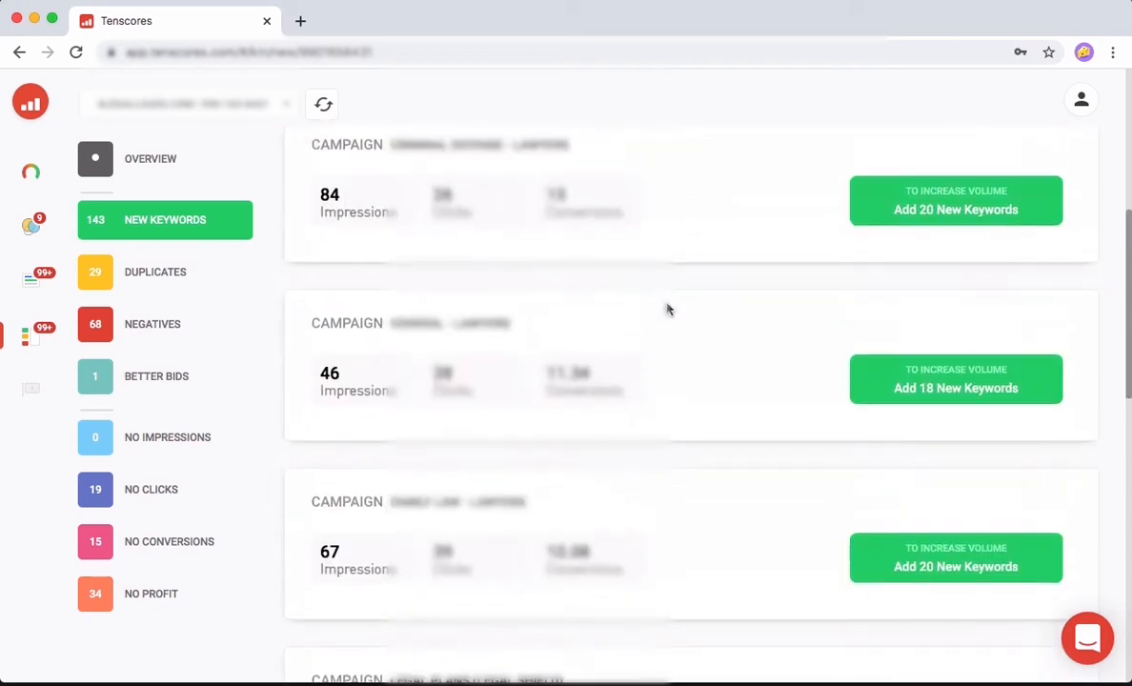
scroll(670, 311, "up", 4)
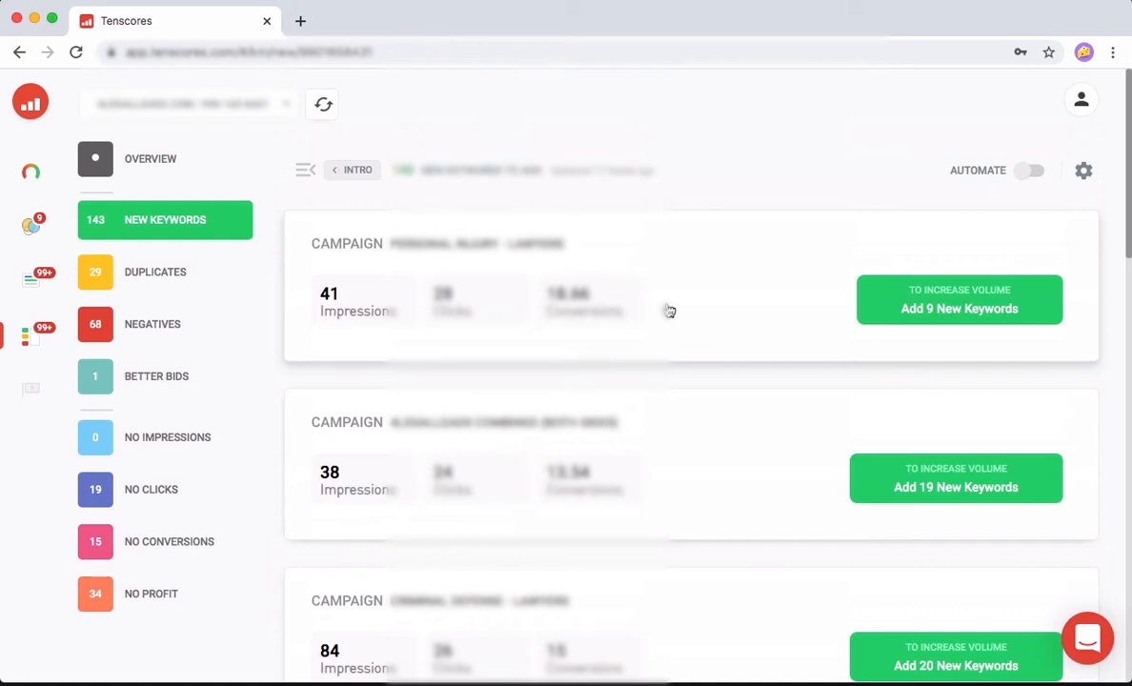
scroll(670, 311, "down", 3)
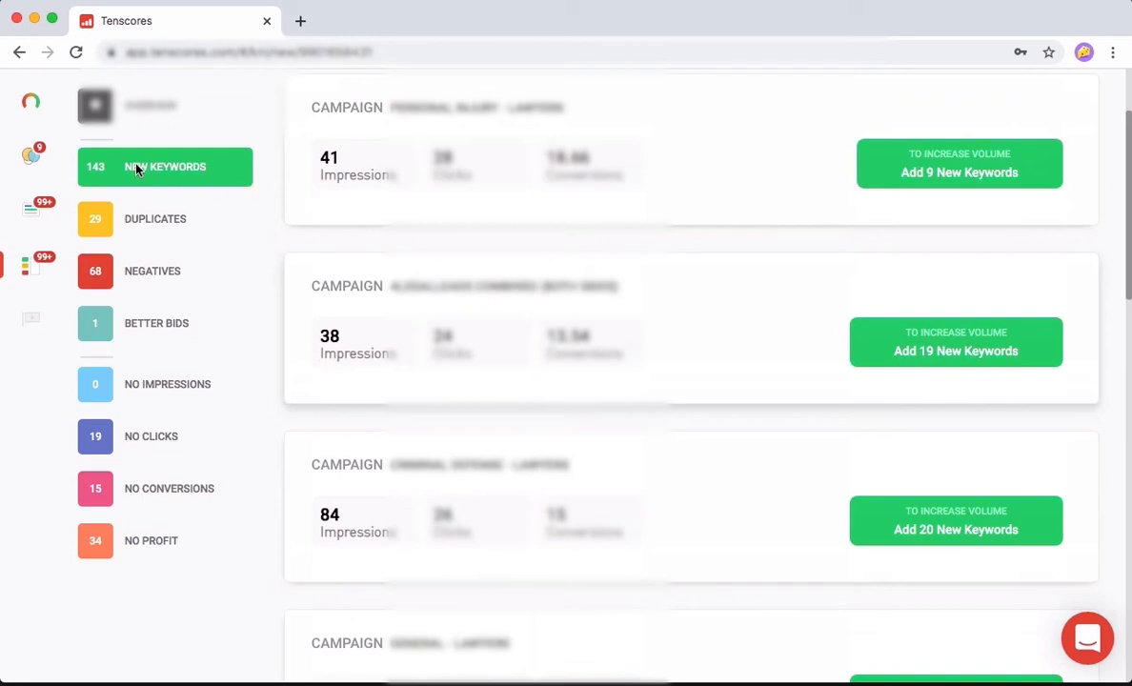
Go from the new keyword suggestions to the duplicates list and open the duplicates of the first listed campaign
scroll(467, 291, "up", 3)
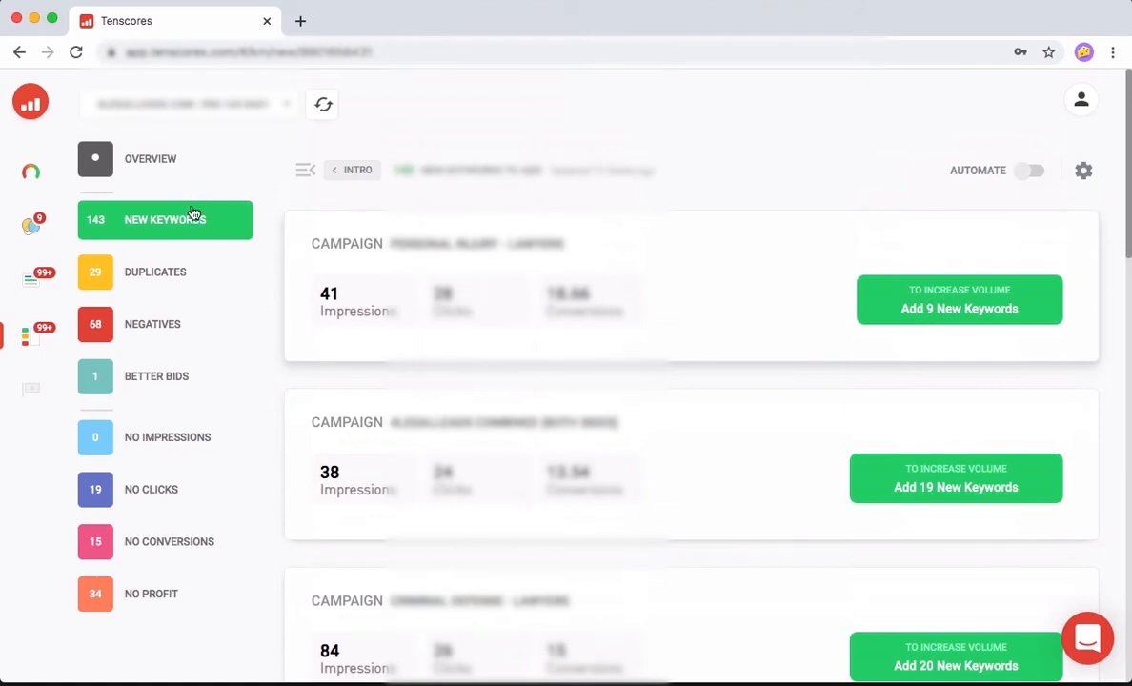
scroll(621, 461, "down", 10)
scroll(621, 461, "up", 10)
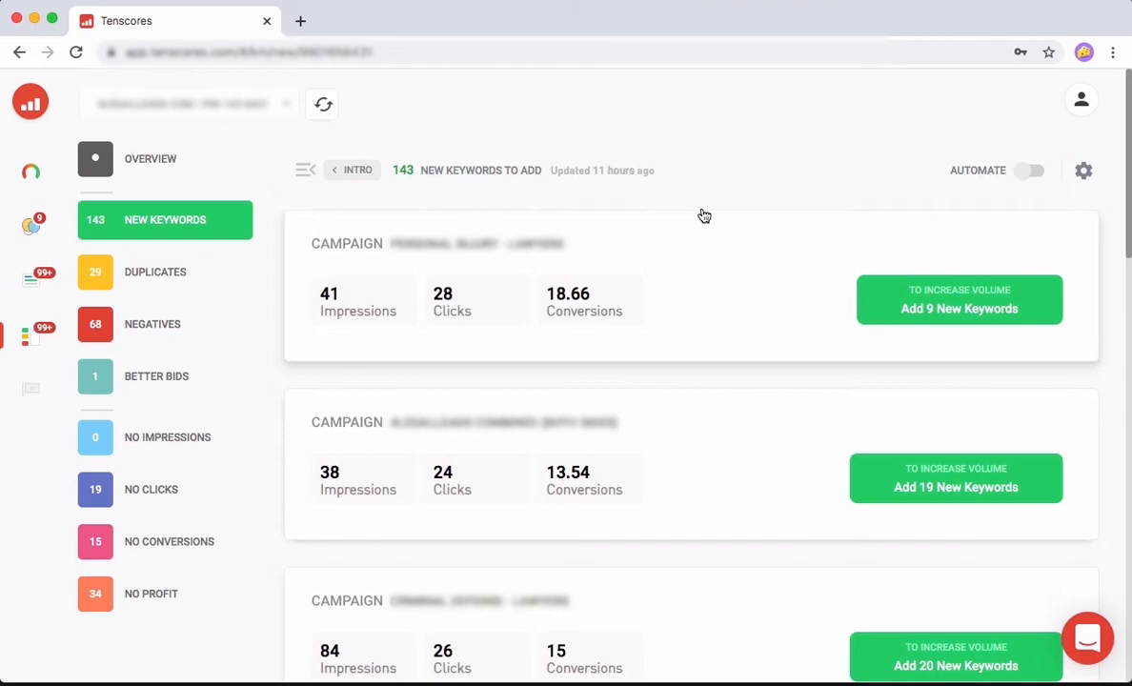
left_click(138, 272)
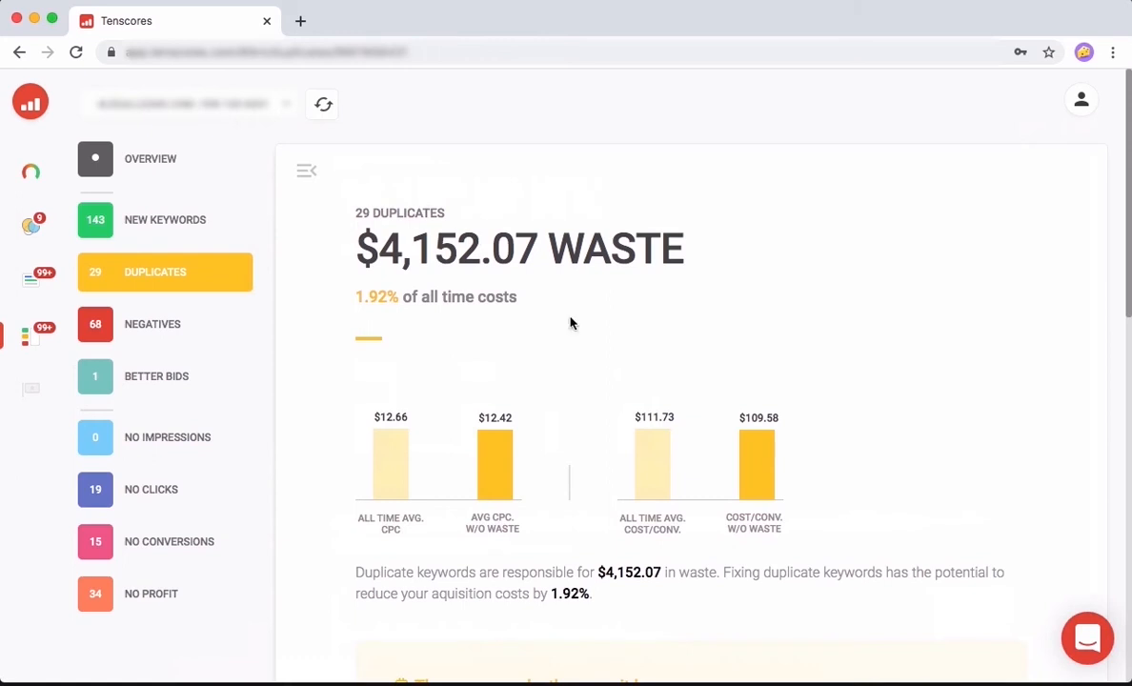
scroll(571, 321, "down", 5)
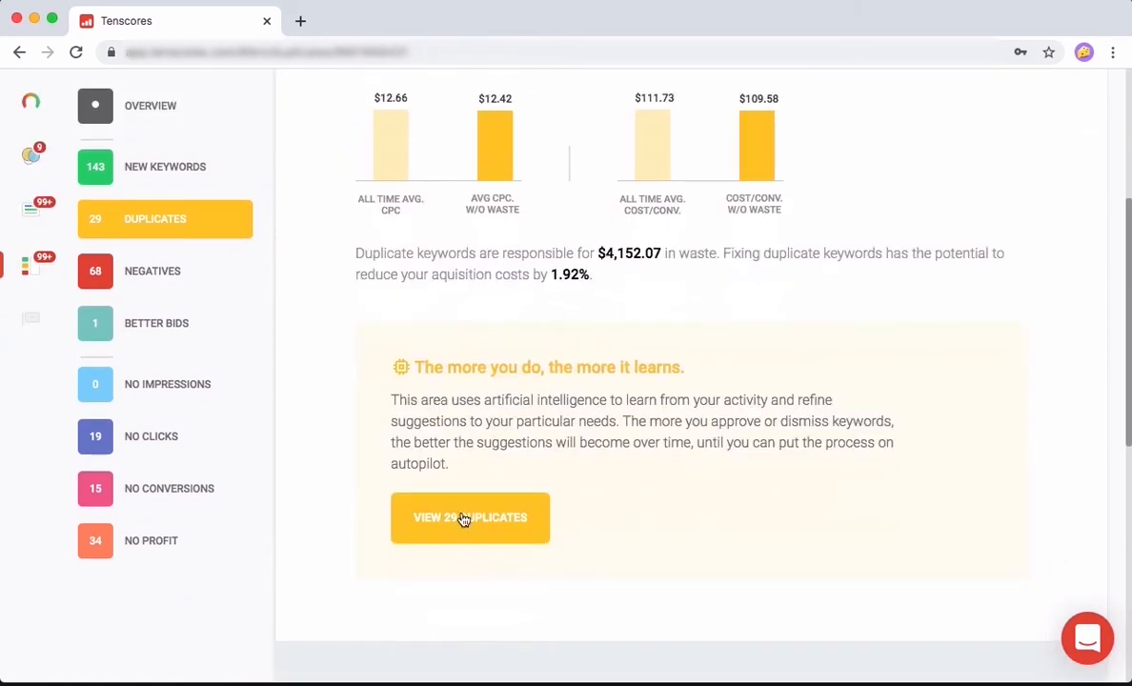
left_click(462, 520)
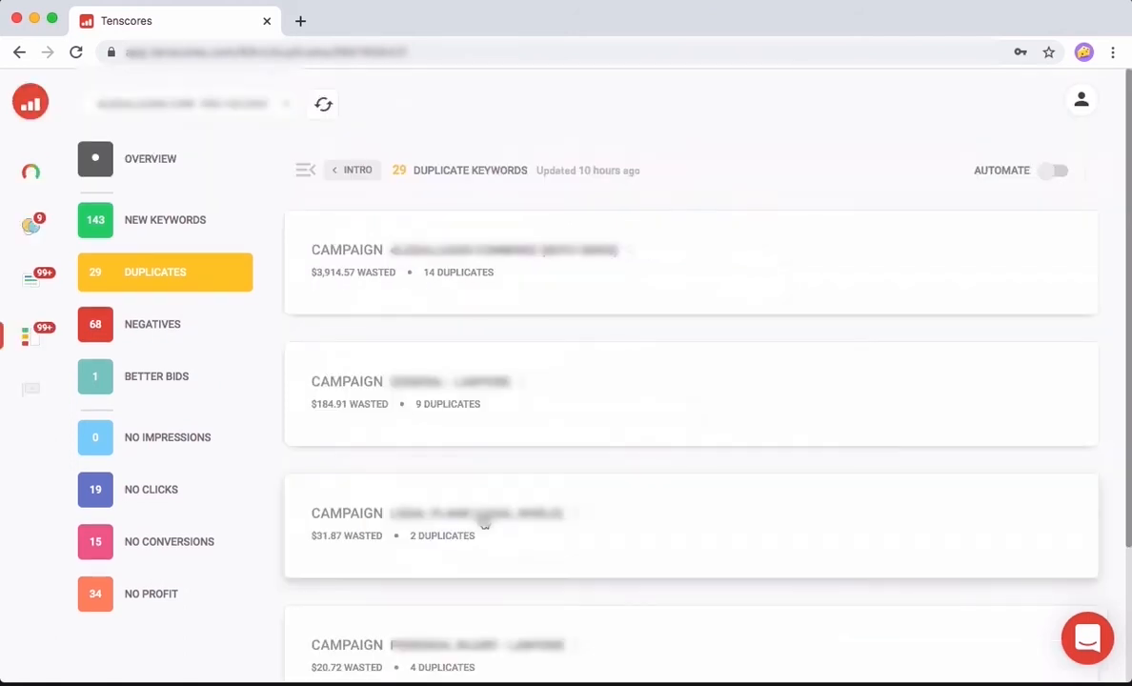
left_click(627, 280)
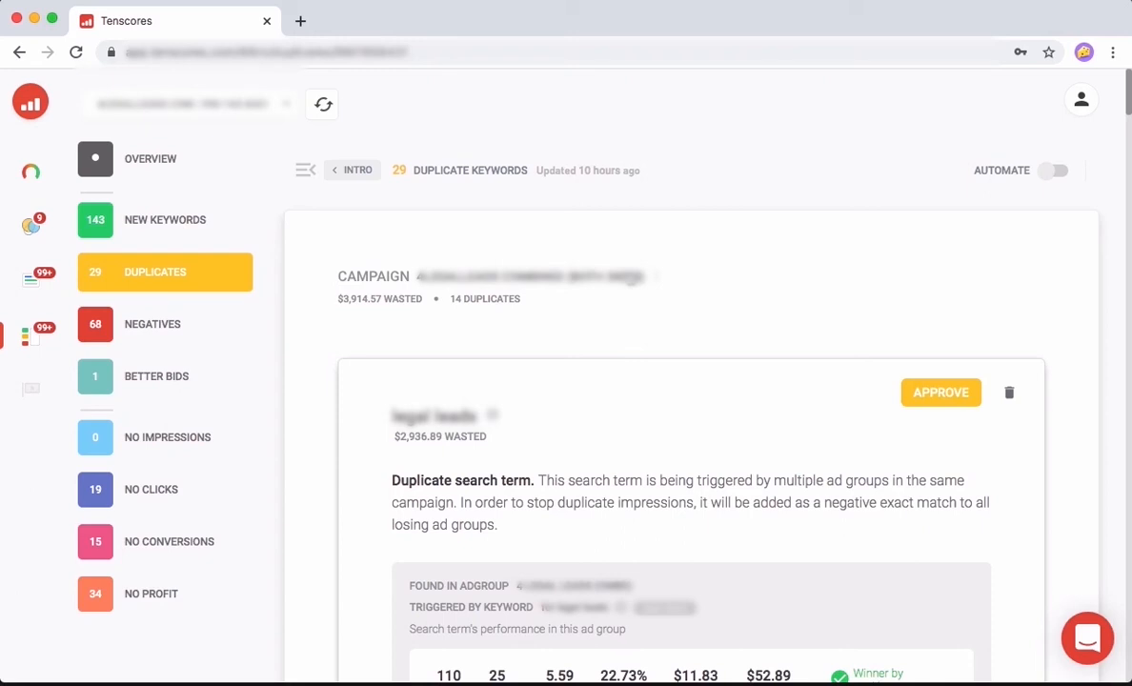
Examine the duplicate search term "legal leads", comparing the winning ad group's performance with the one where it gets added as a negative
scroll(629, 277, "down", 2)
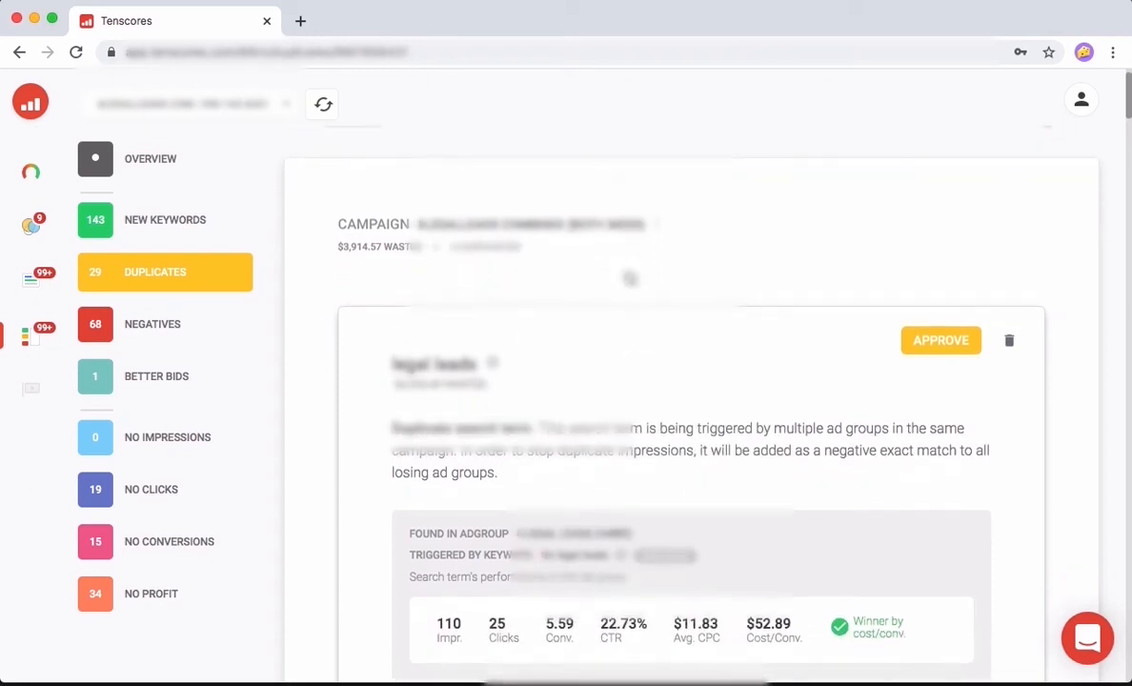
scroll(629, 277, "down", 1)
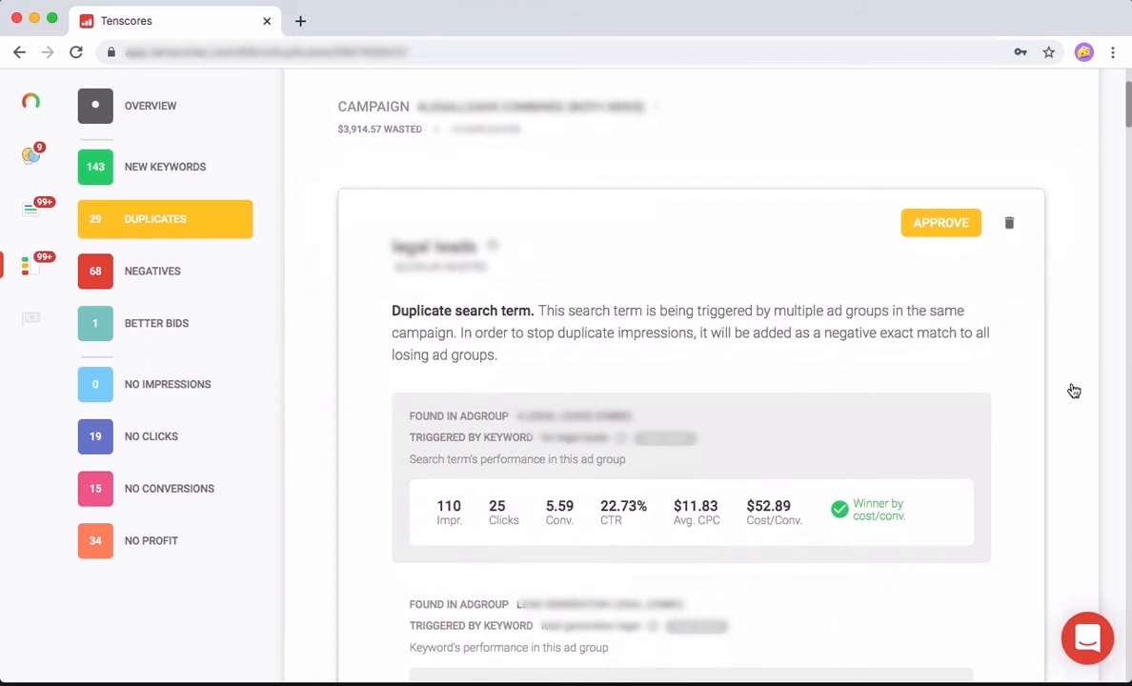
scroll(985, 465, "down", 3)
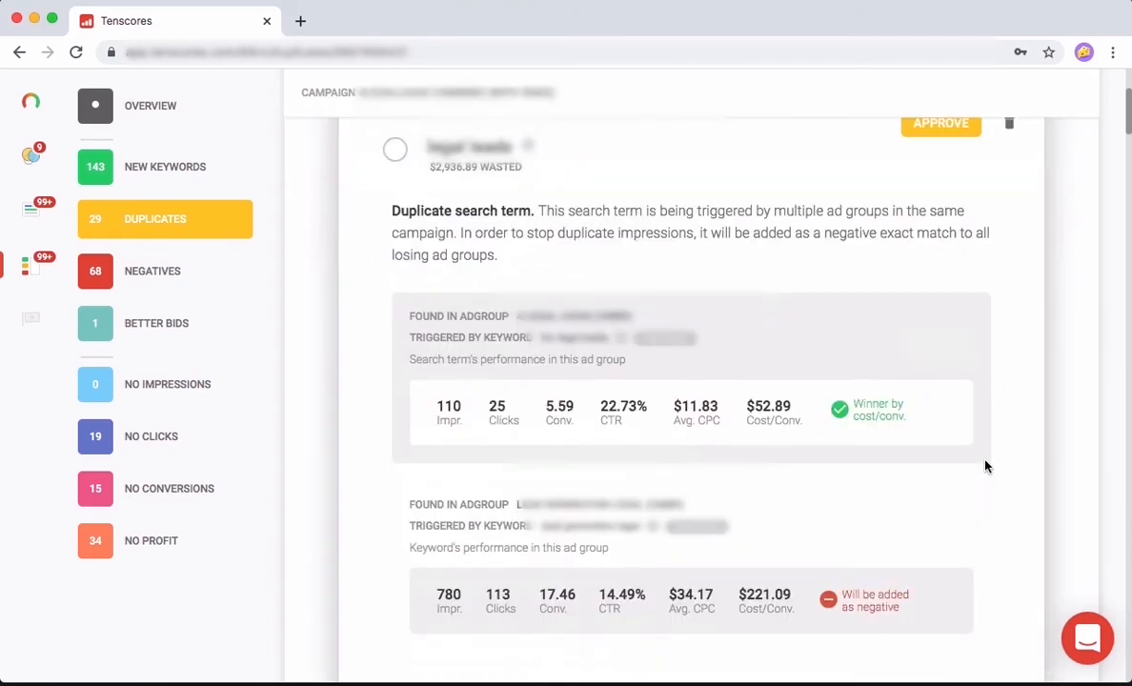
scroll(985, 465, "down", 1)
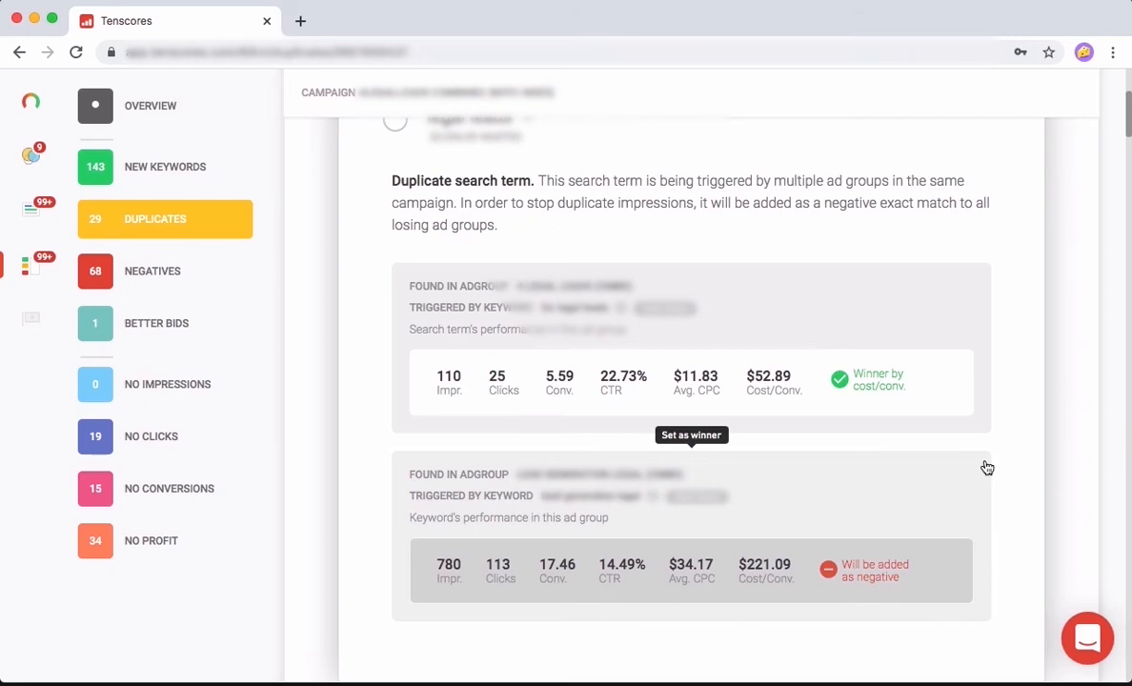
scroll(987, 468, "up", 3)
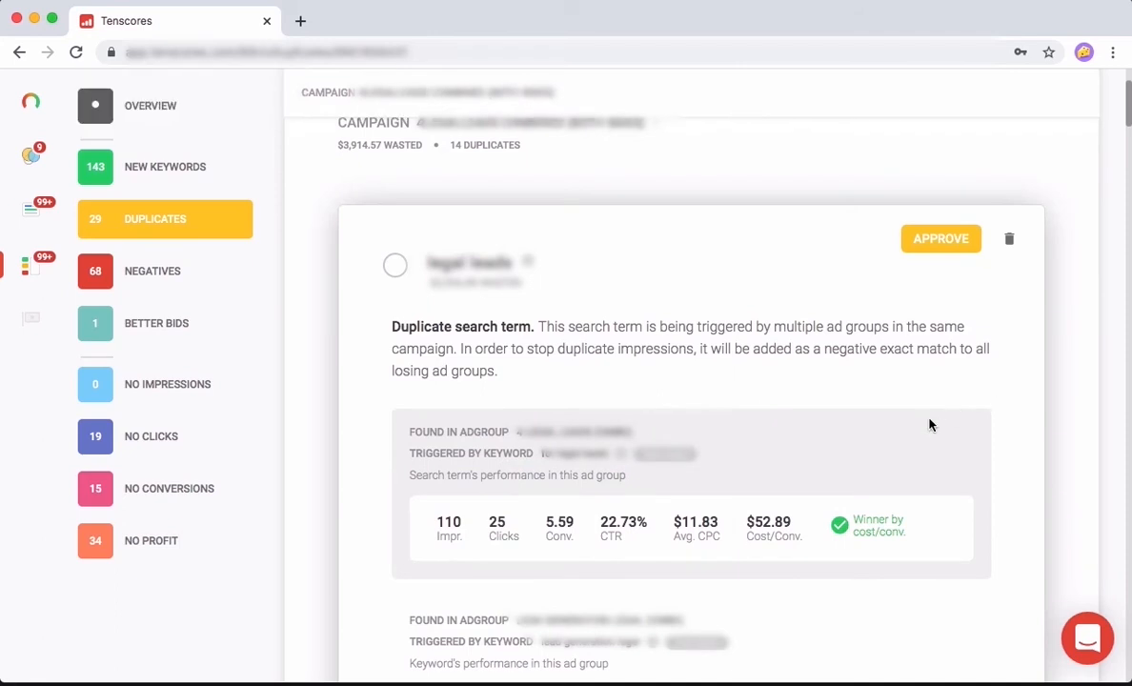
scroll(930, 425, "down", 3)
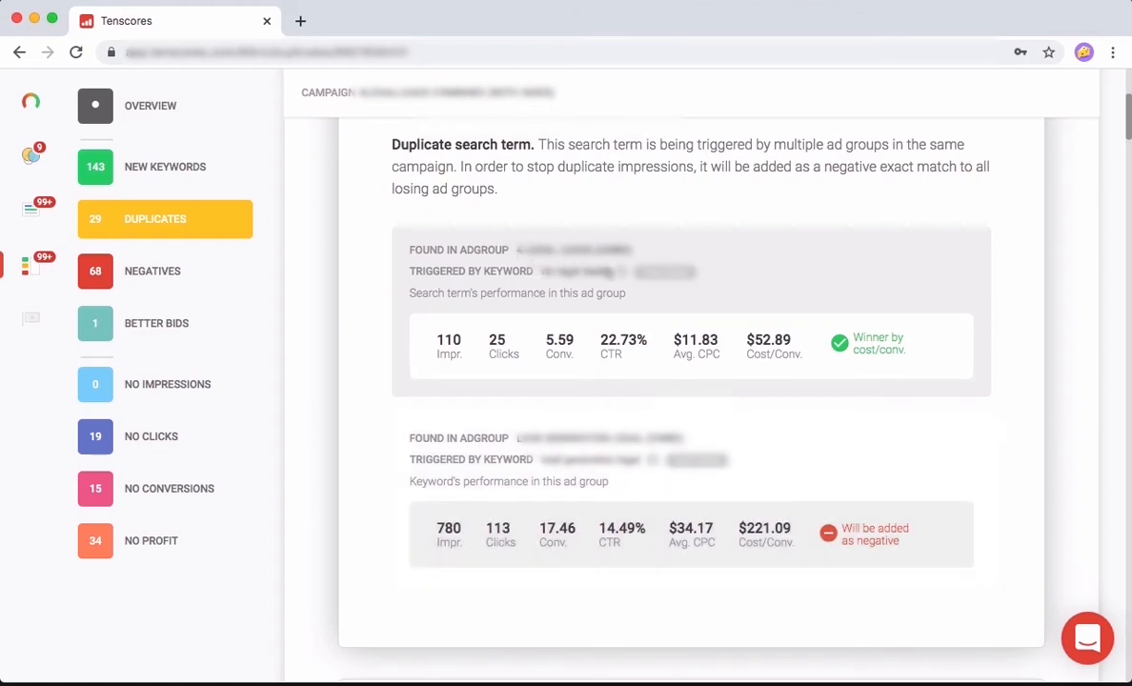
scroll(610, 273, "up", 3)
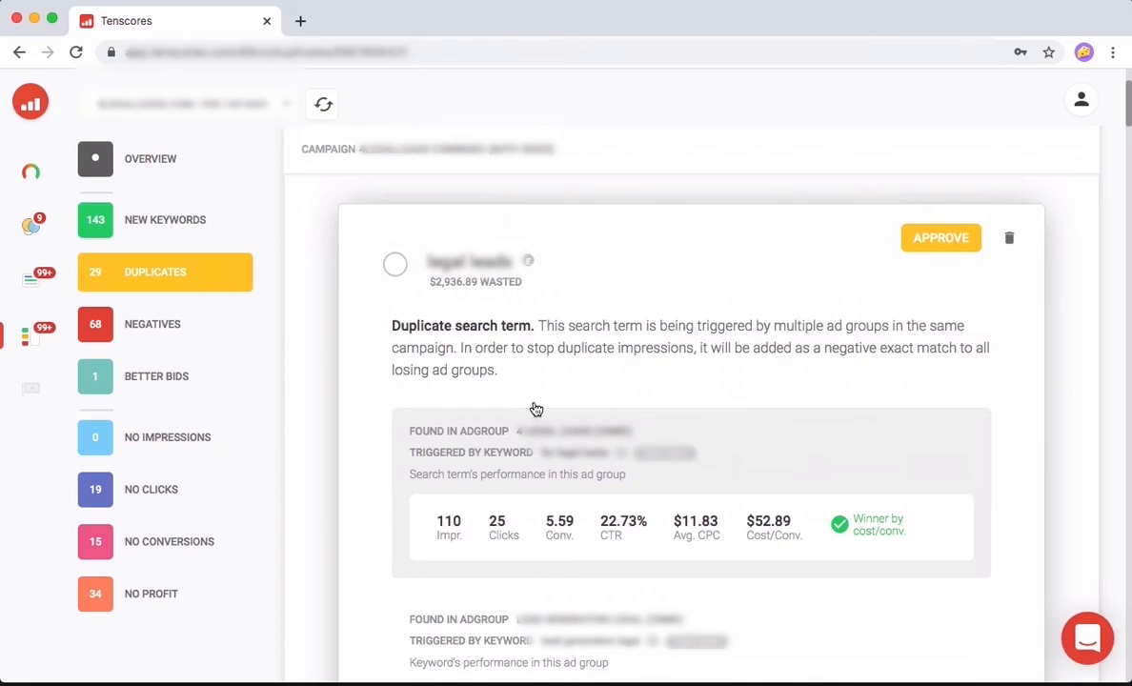
scroll(537, 410, "down", 2)
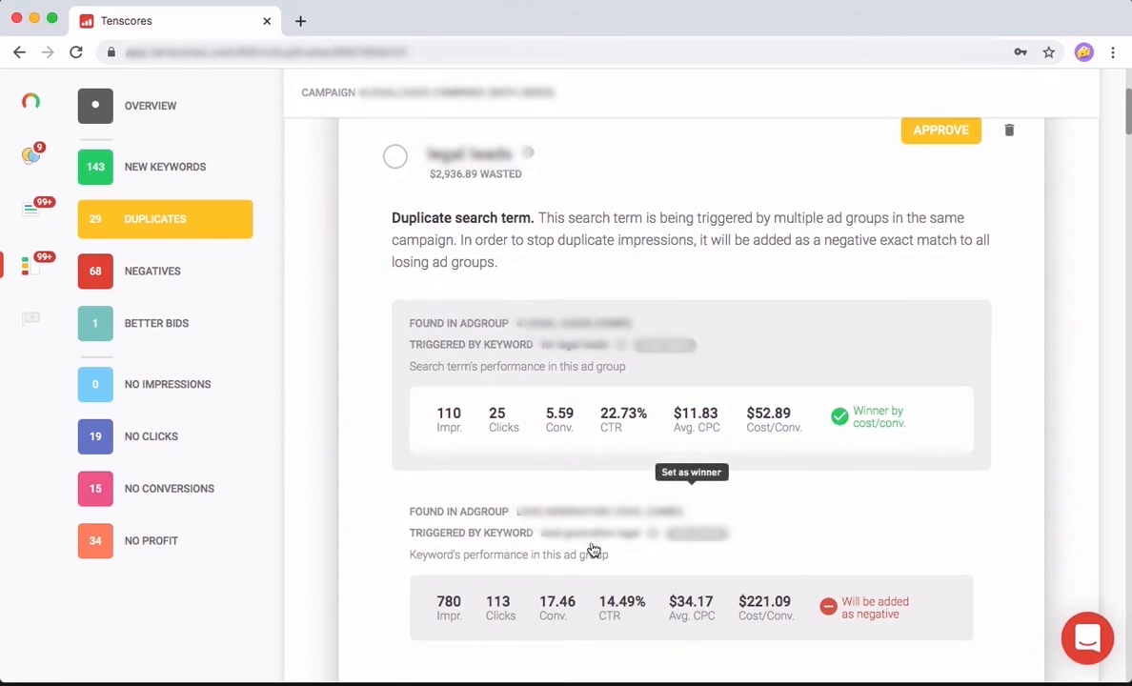
scroll(593, 551, "down", 2)
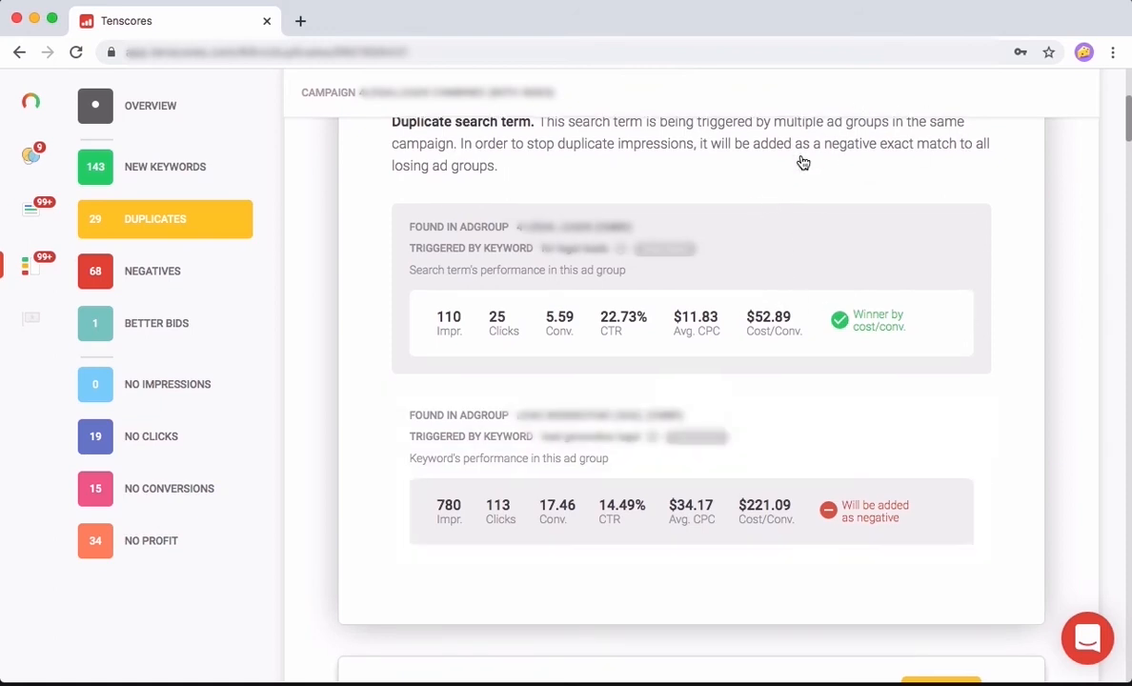
scroll(801, 162, "up", 2)
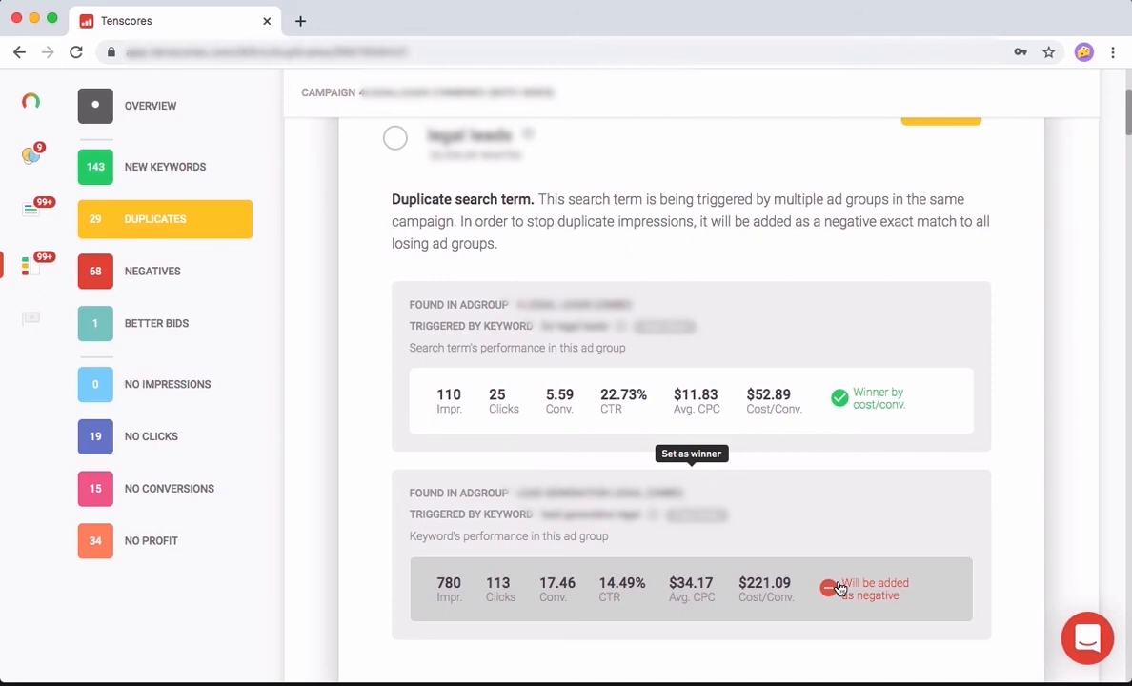
scroll(839, 588, "up", 2)
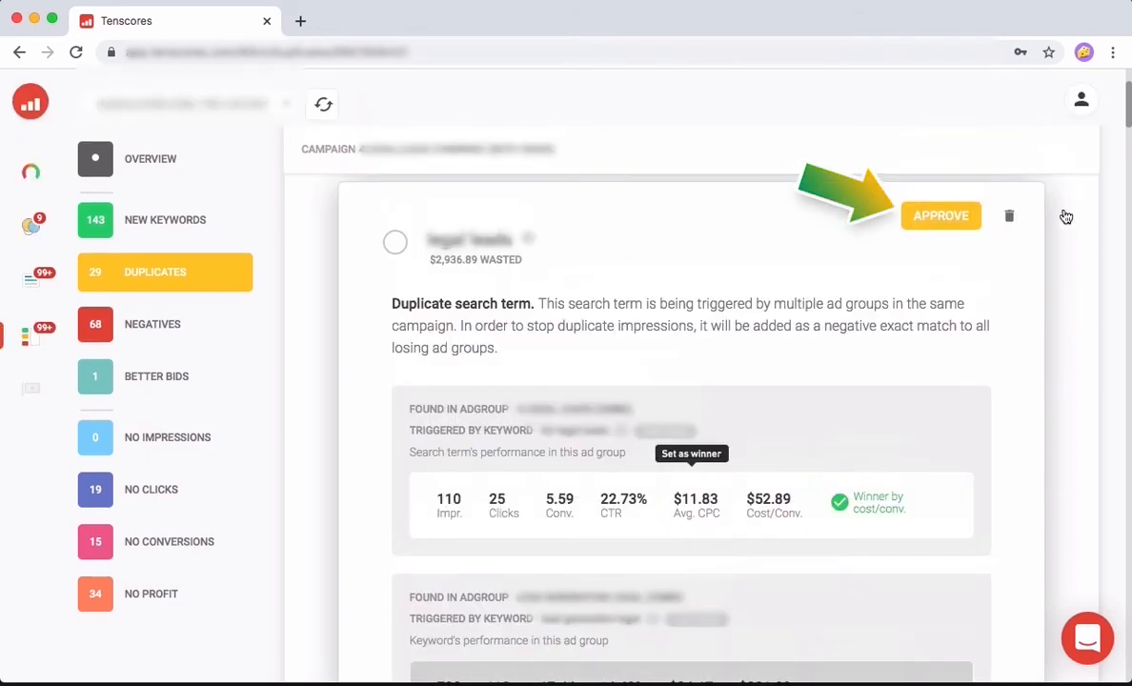
scroll(752, 466, "down", 4)
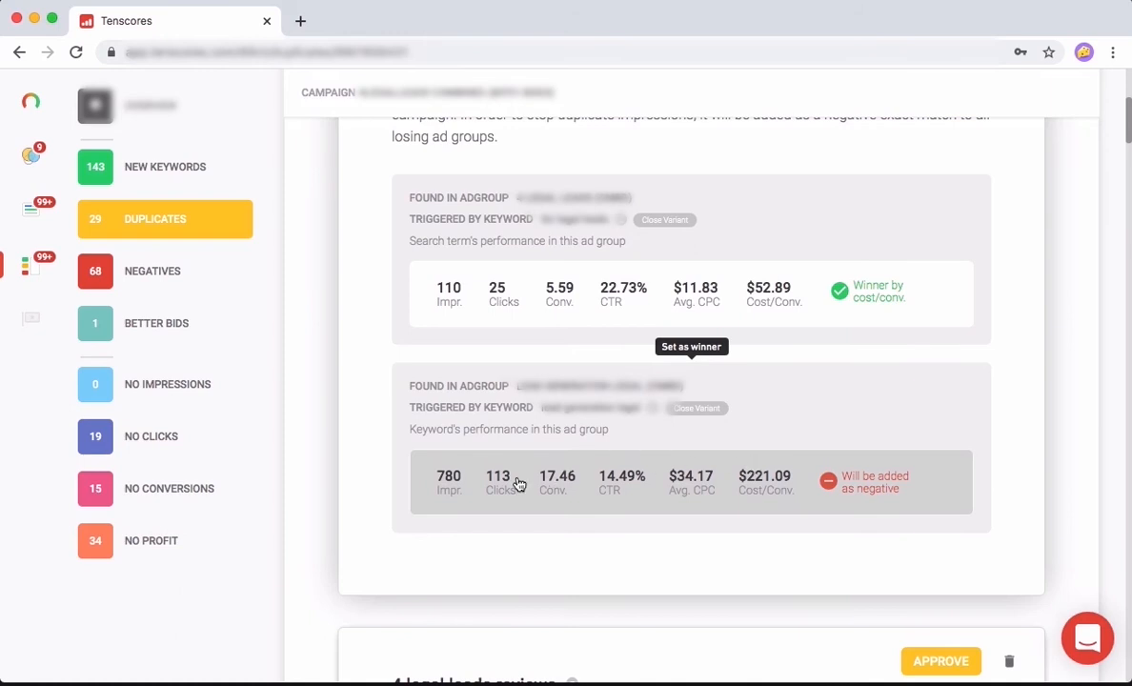
Open the negative keyword suggestions and read the introduction on poor keywords, poor search terms and individual words (n-grams)
scroll(505, 419, "up", 3)
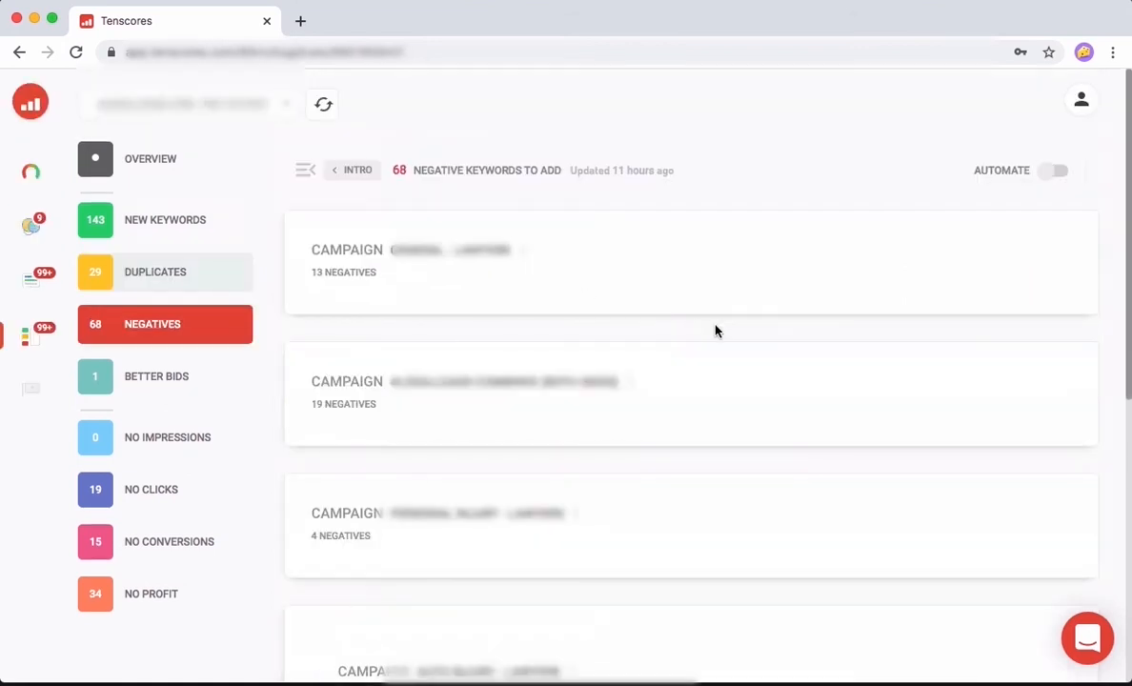
left_click(639, 264)
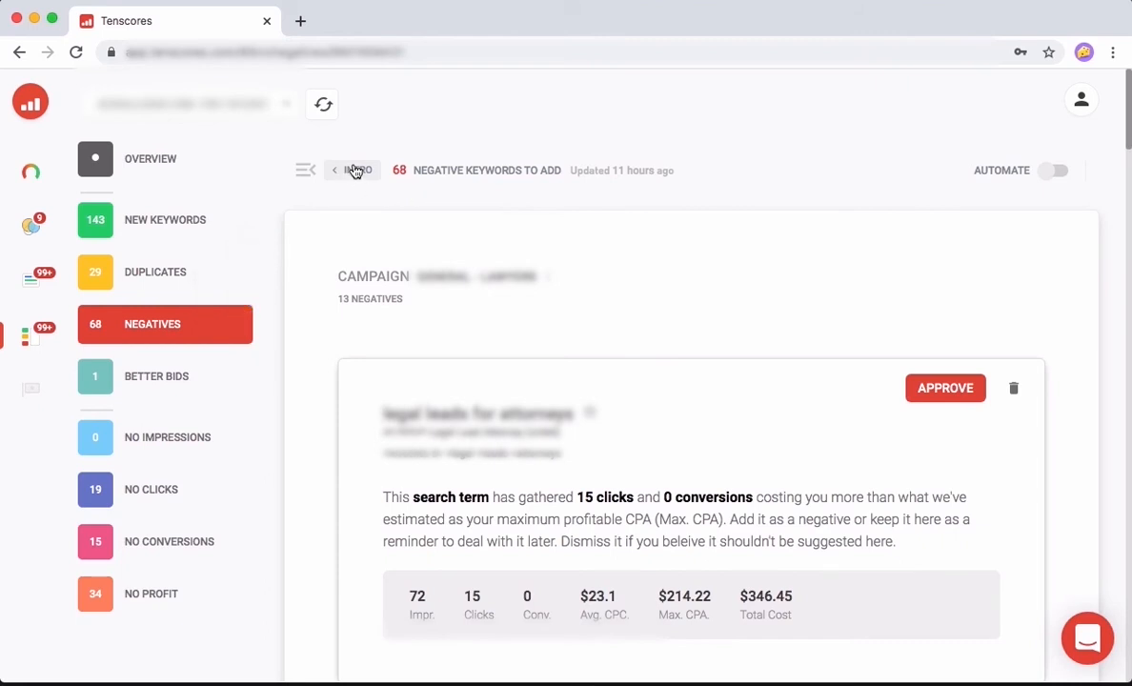
left_click(355, 171)
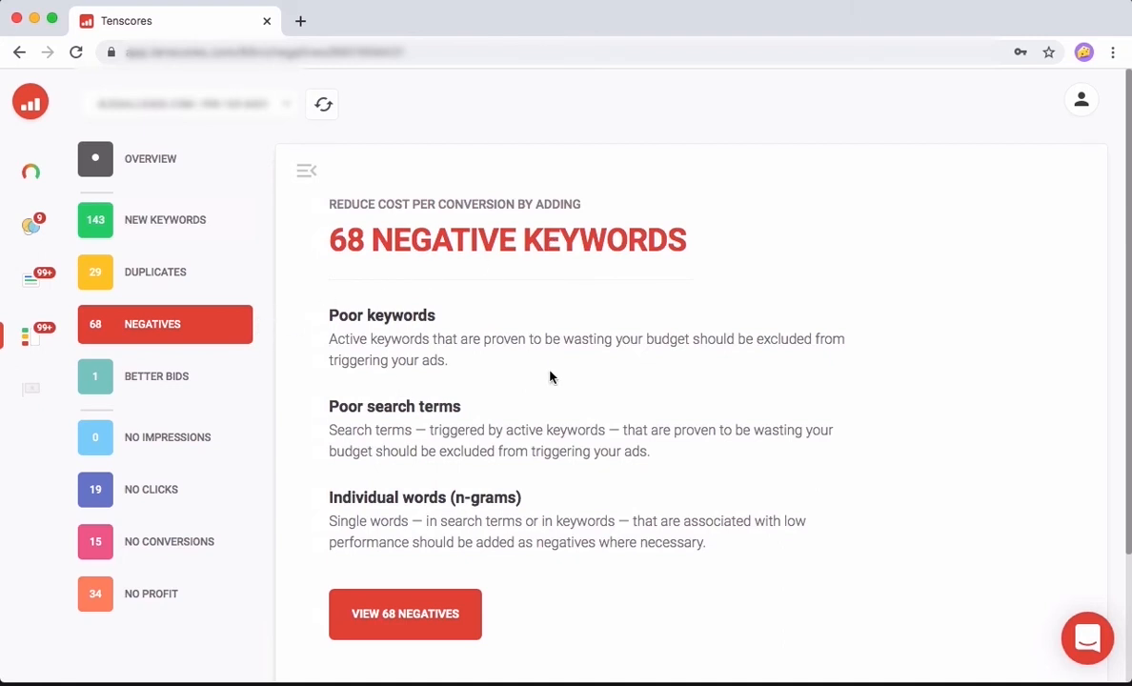
scroll(550, 377, "down", 1)
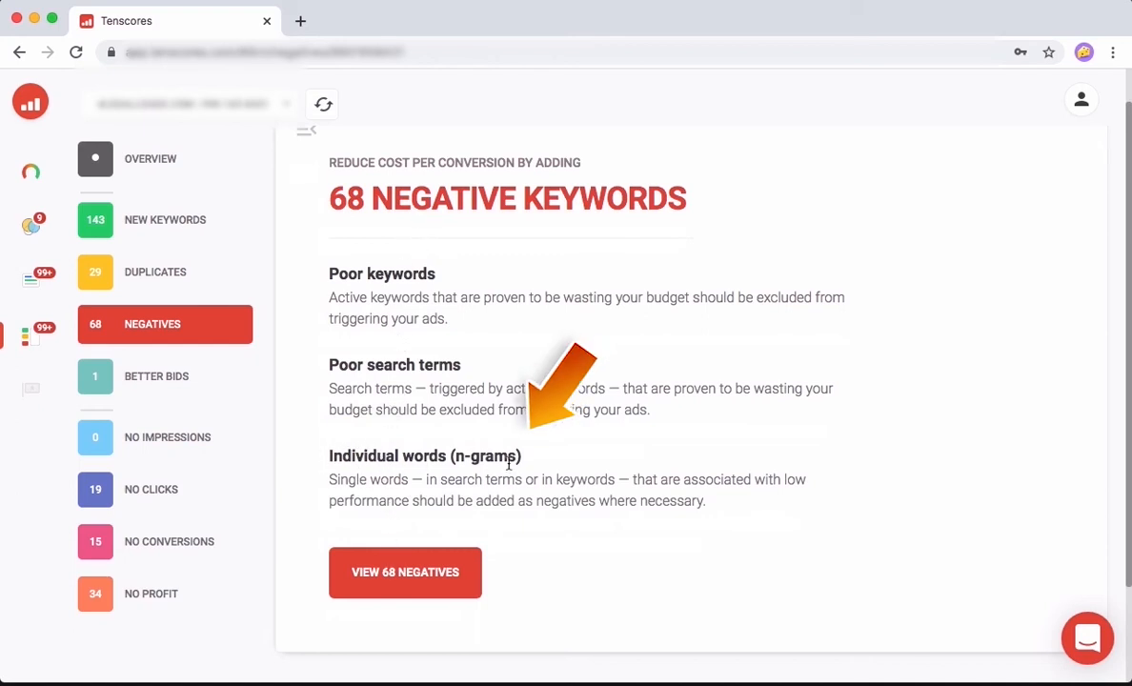
left_click(435, 576)
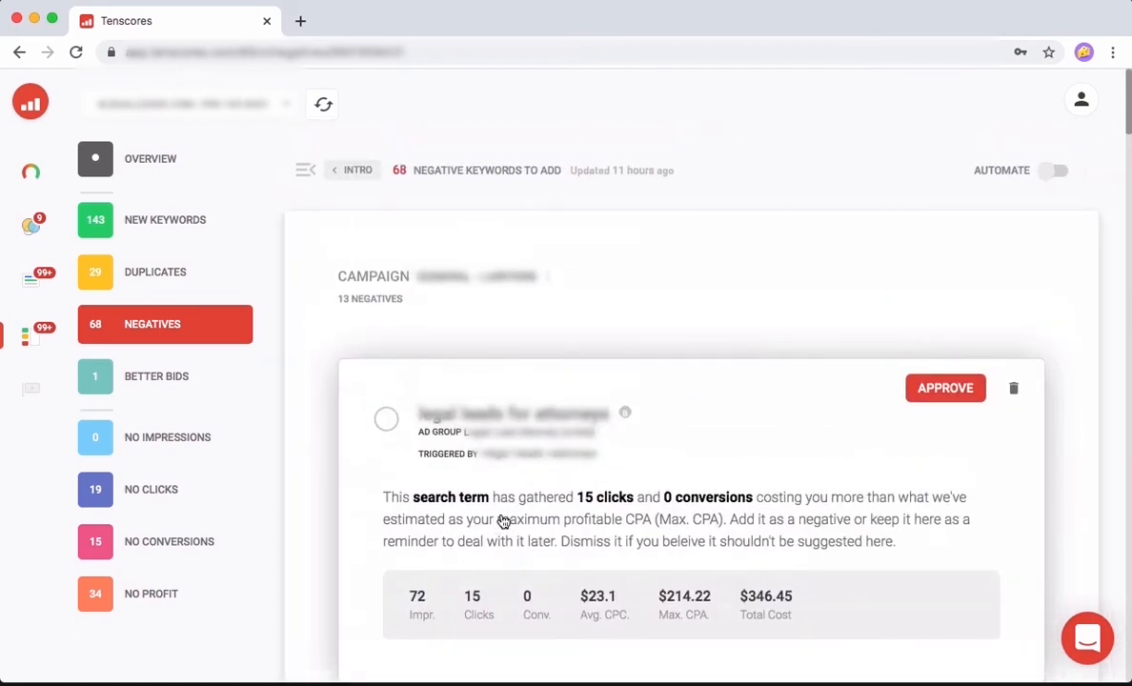
scroll(504, 521, "down", 3)
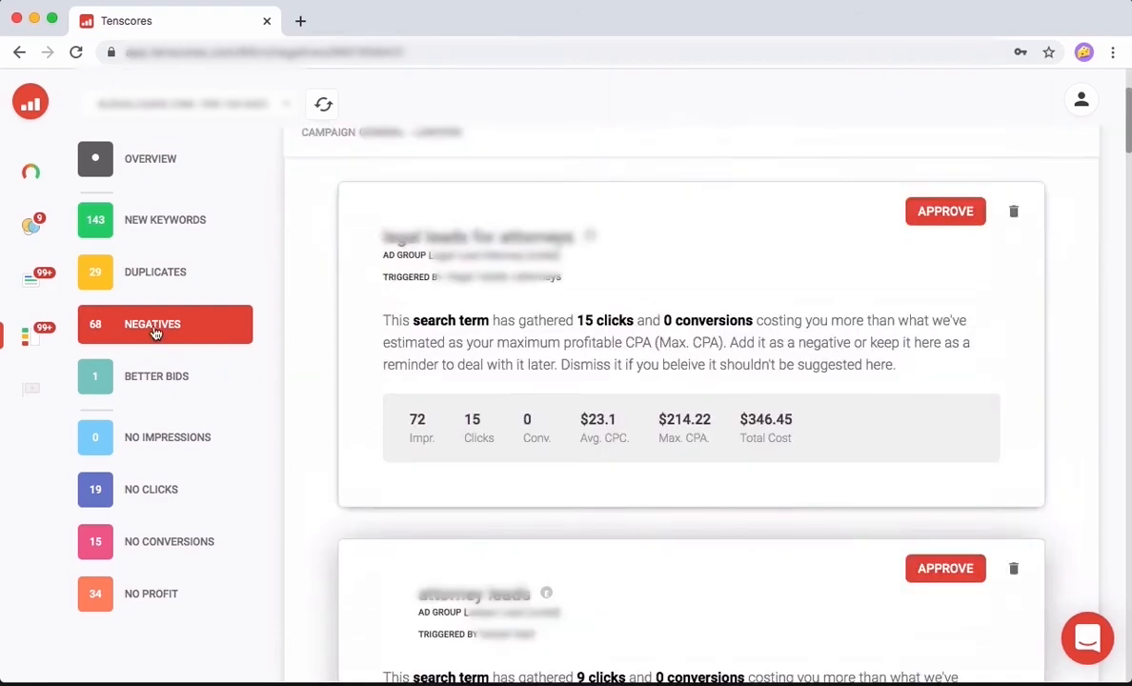
left_click(149, 329)
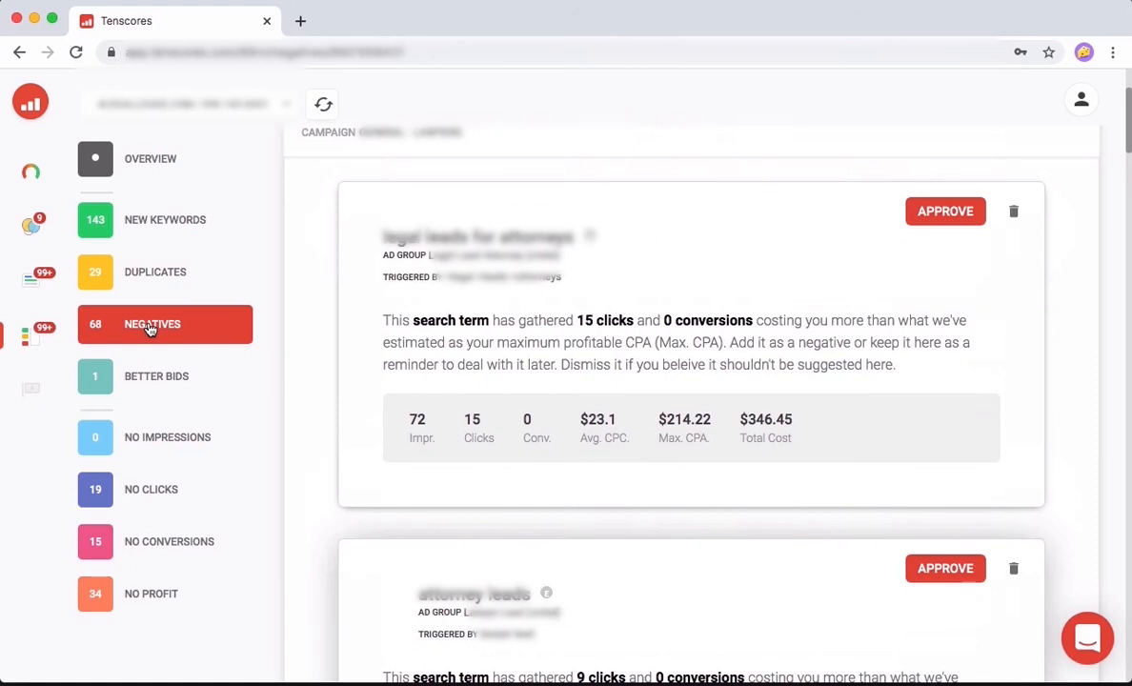
left_click(149, 328)
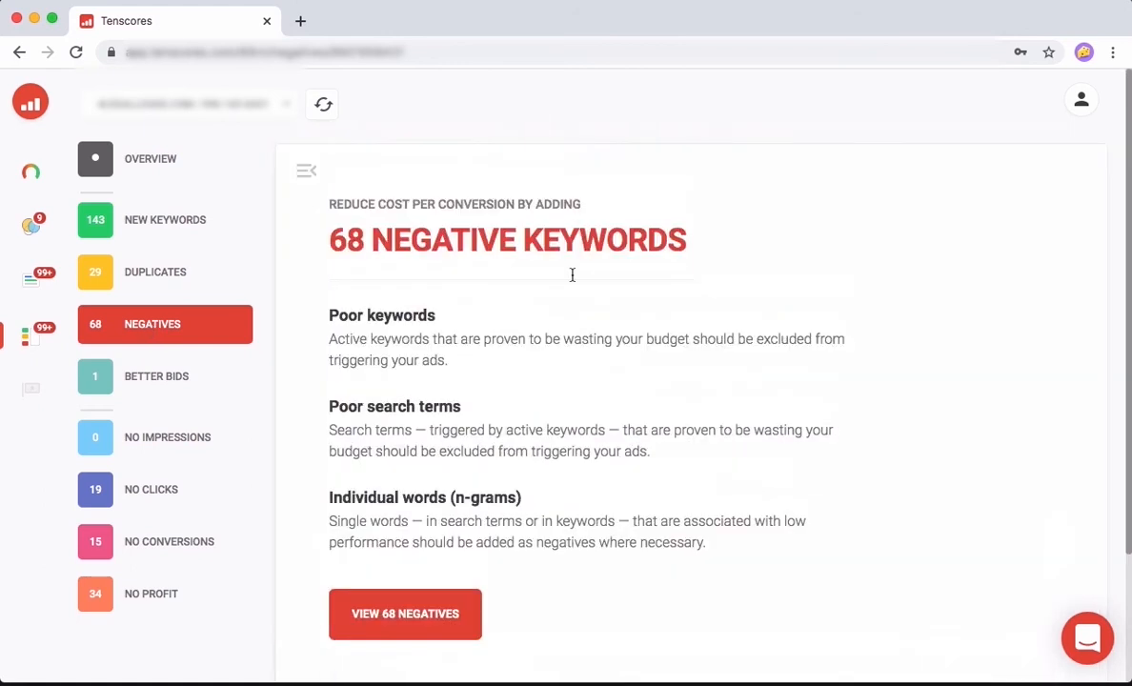
View the suggested negatives and examine the clicks, conversions and costs of the first search terms in the General - Lawyers campaign
left_click(423, 614)
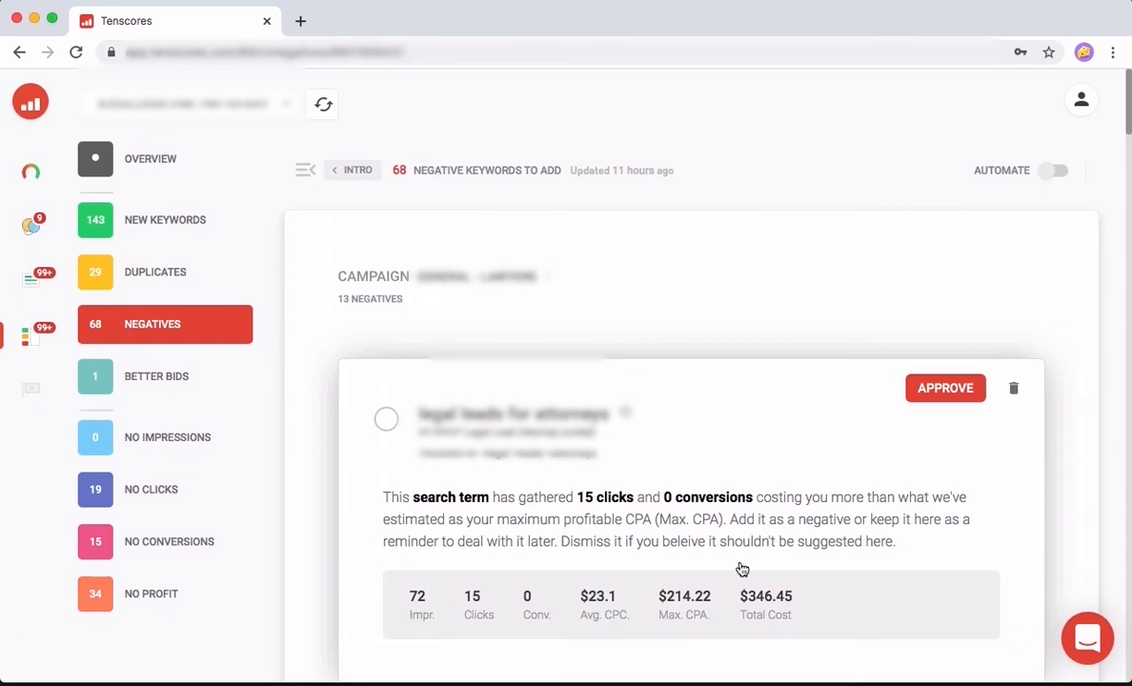
scroll(741, 569, "down", 3)
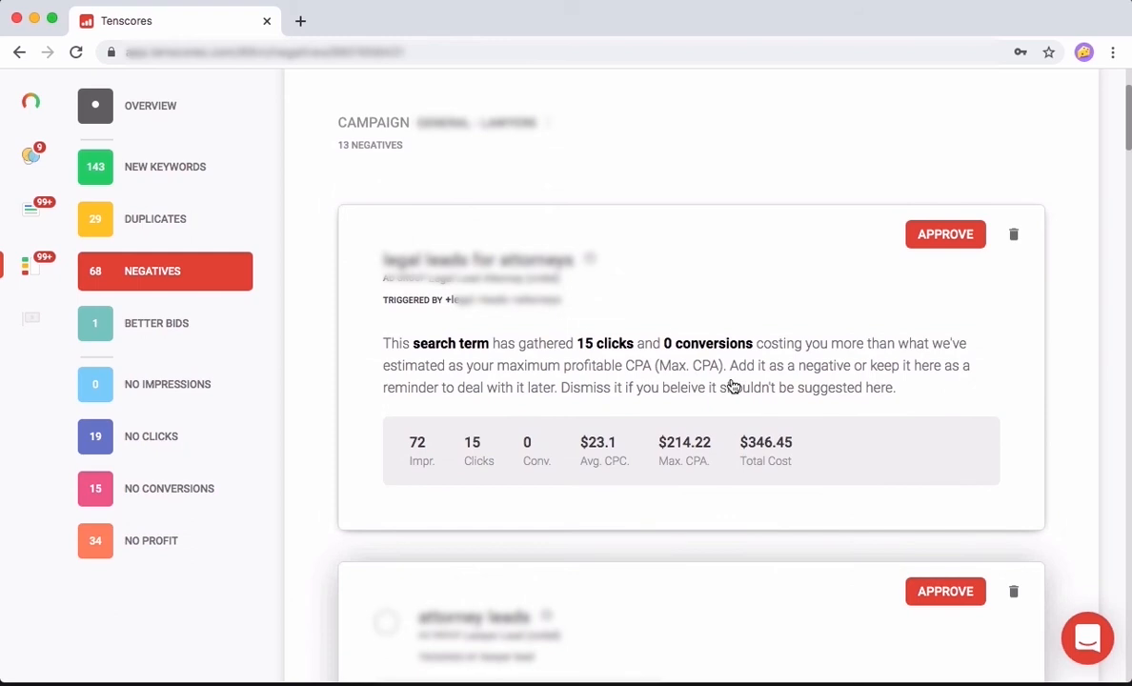
scroll(733, 386, "down", 2)
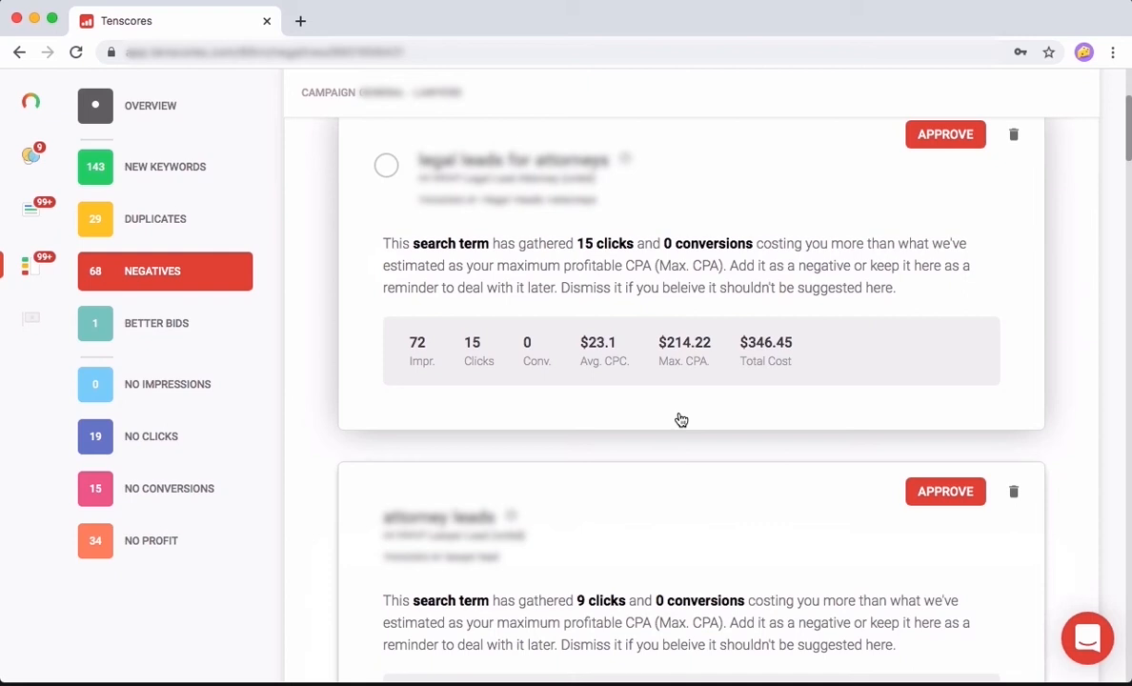
scroll(681, 421, "down", 2)
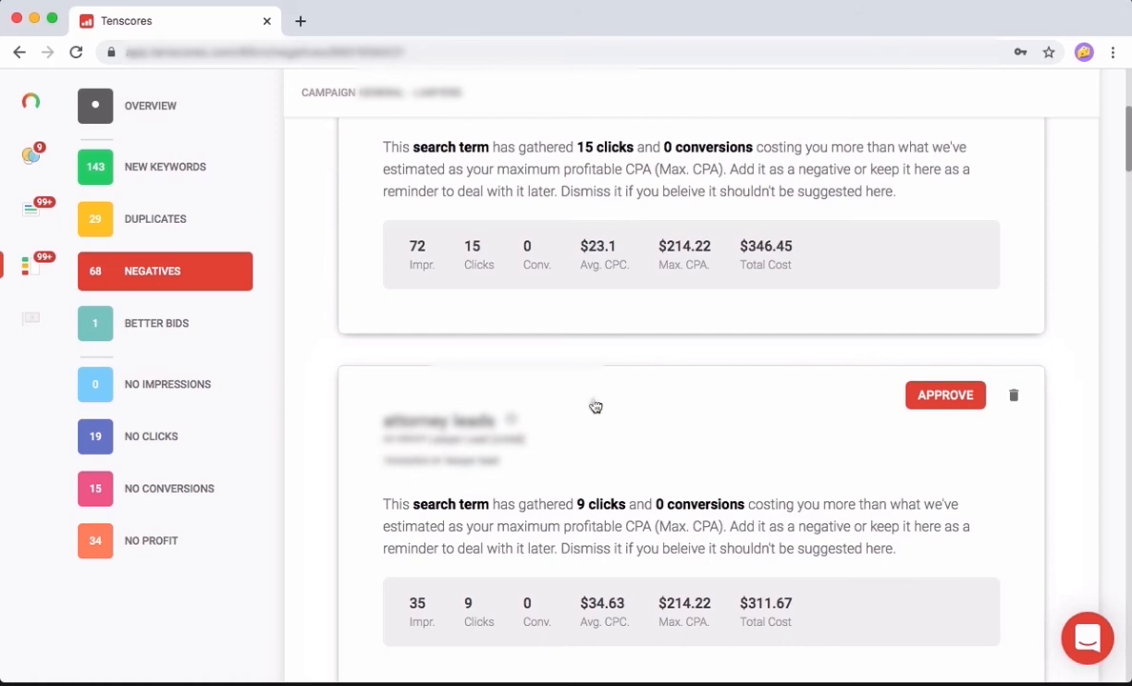
Open the better bids suggestions, expand the listed campaign and examine its estimated max CPA and the bid recommended at ad group level
left_click(171, 327)
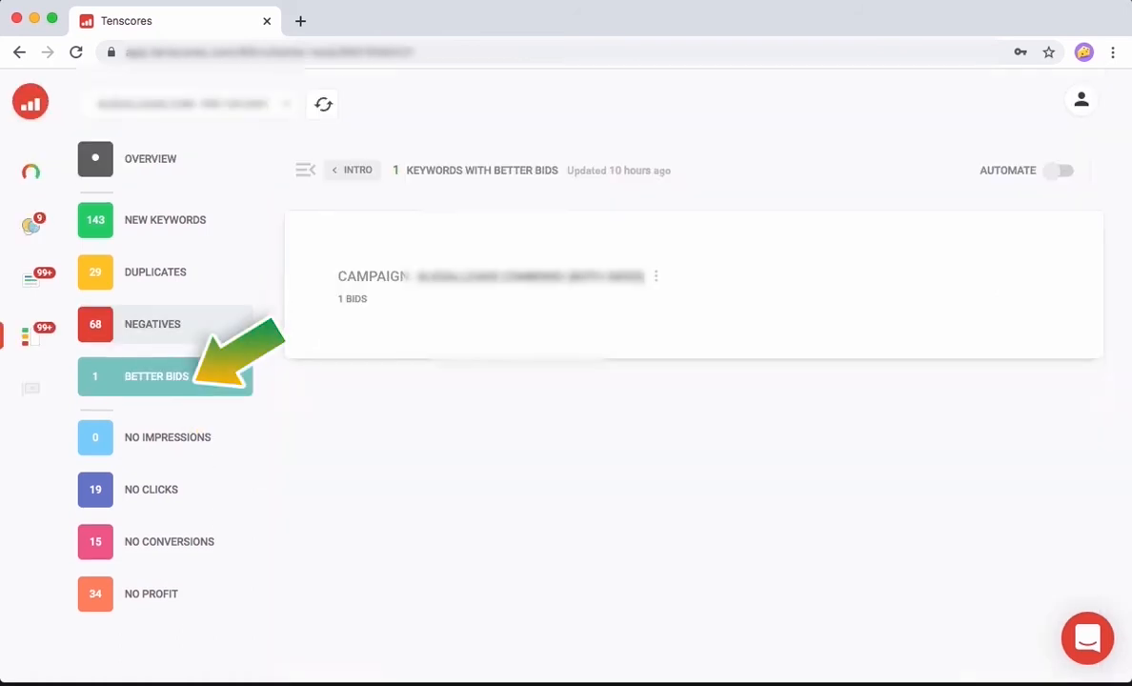
left_click(712, 256)
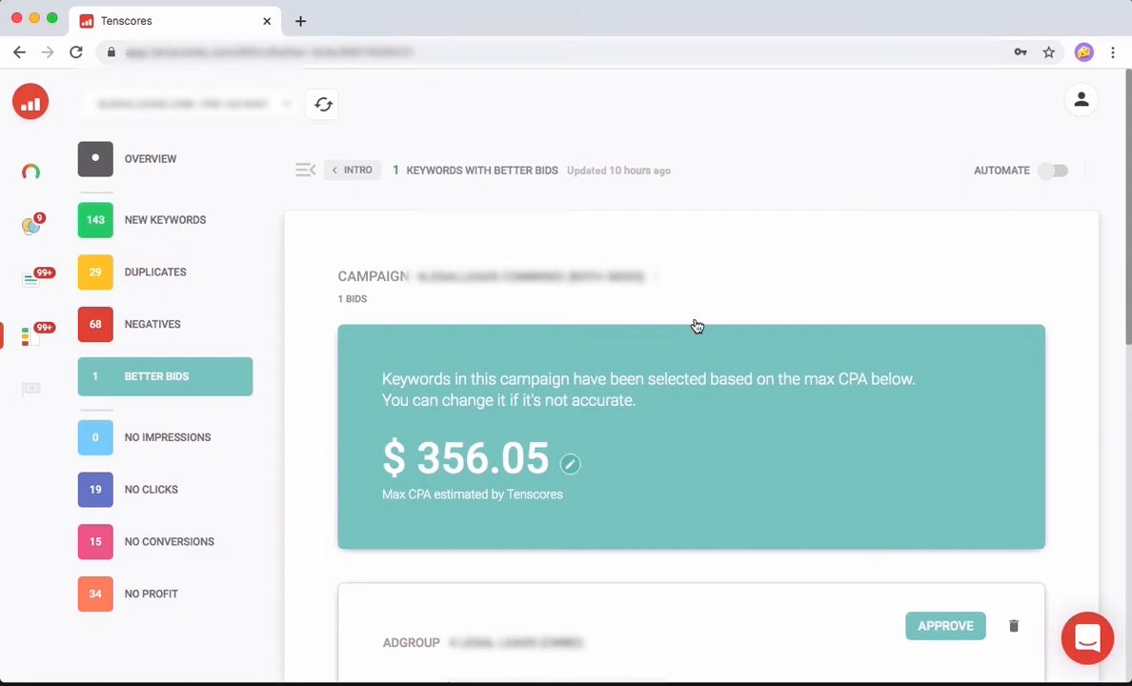
scroll(672, 448, "down", 1)
scroll(672, 446, "down", 2)
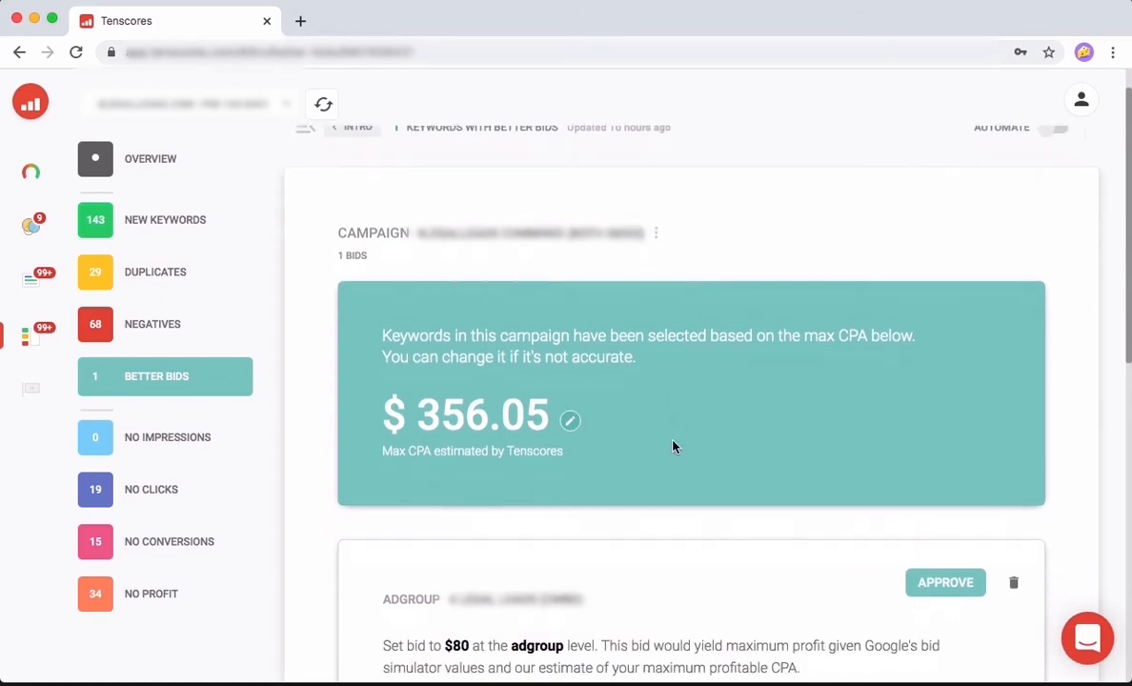
scroll(521, 390, "up", 3)
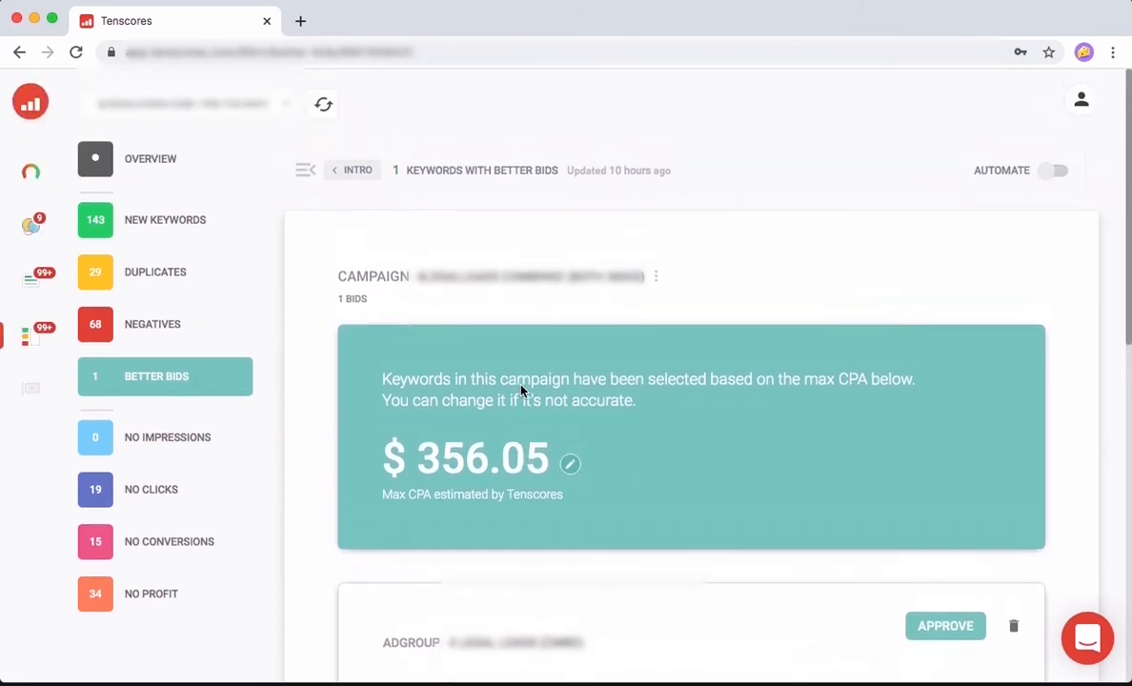
scroll(521, 390, "down", 7)
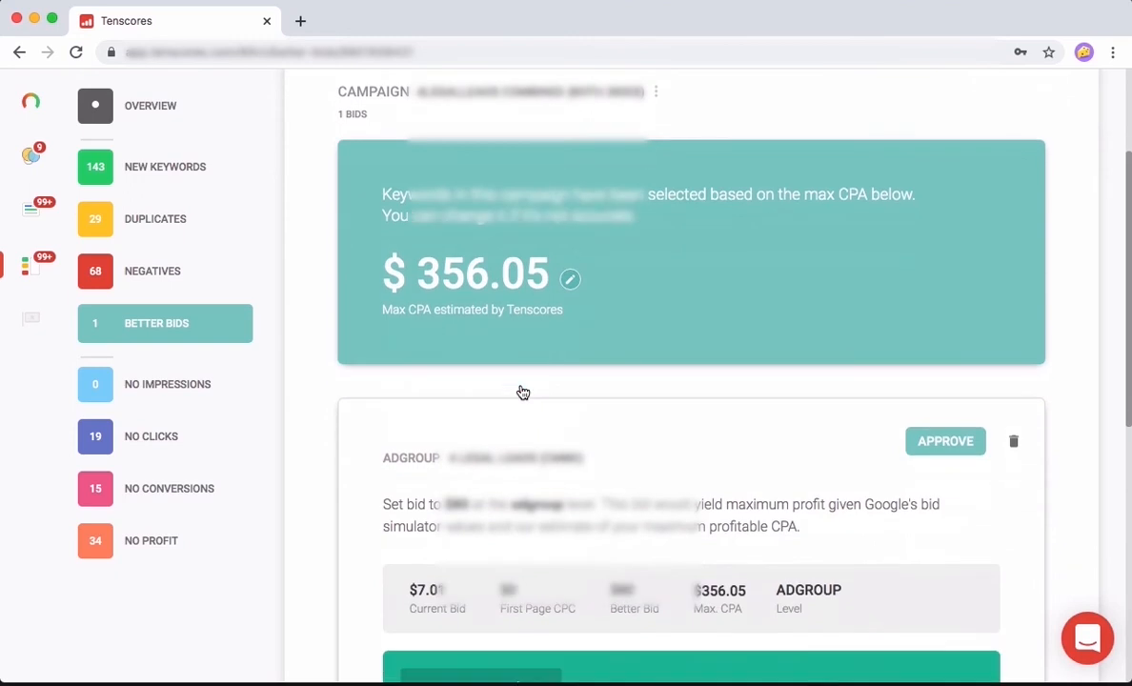
scroll(522, 391, "down", 5)
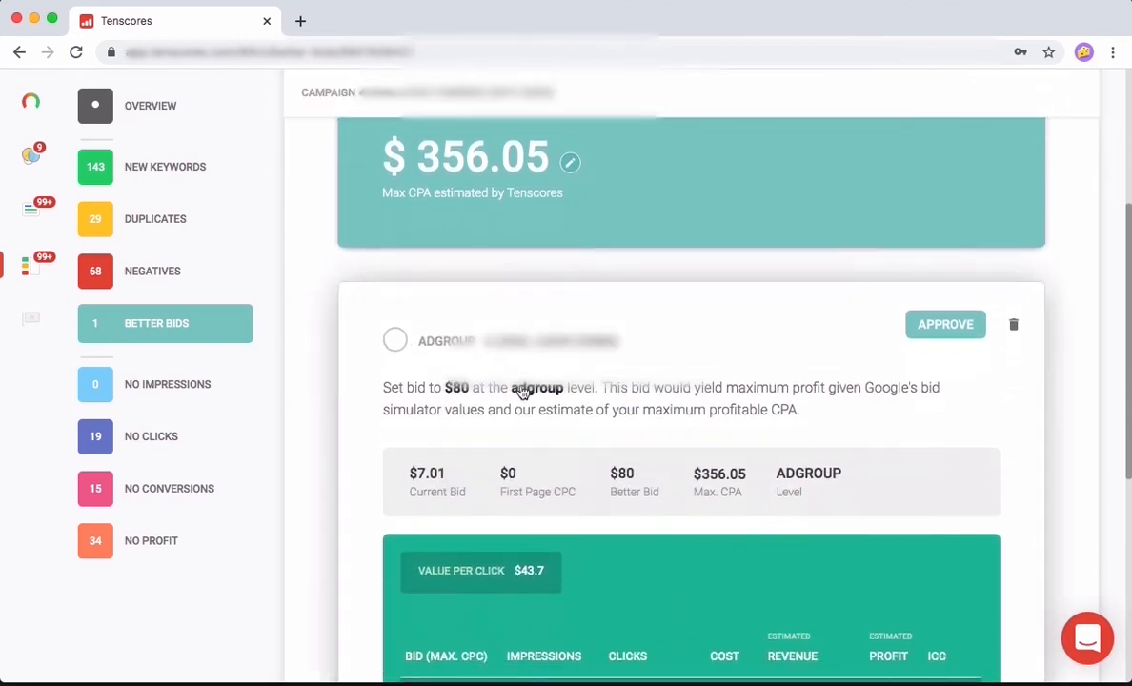
scroll(521, 390, "up", 7)
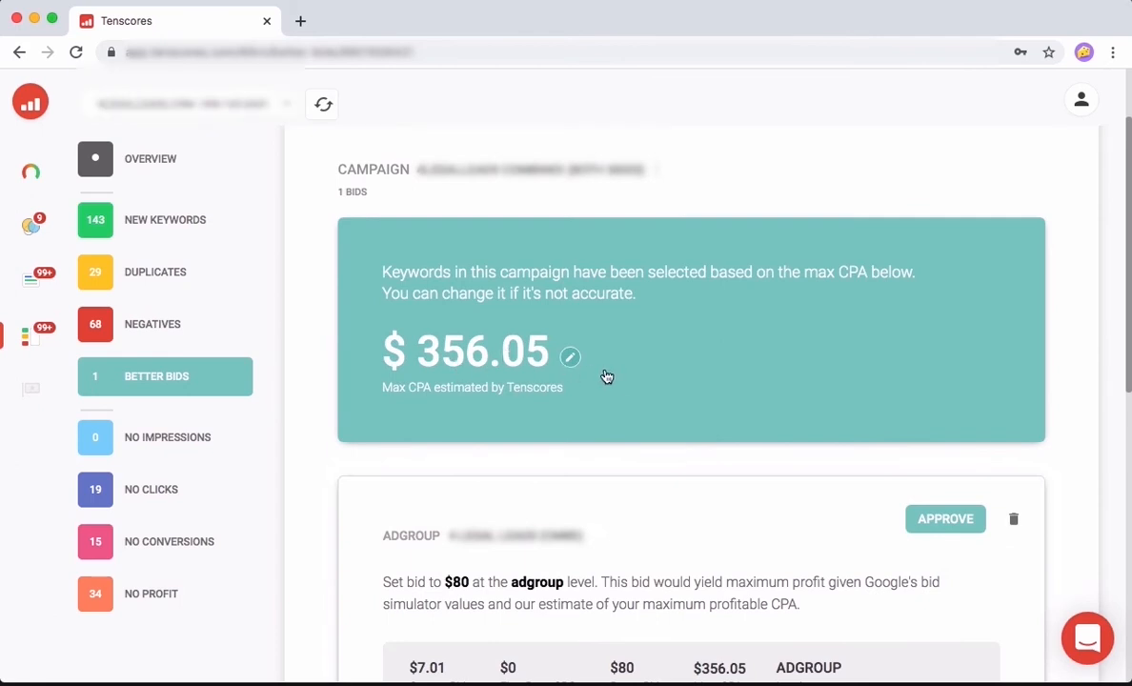
scroll(632, 432, "down", 2)
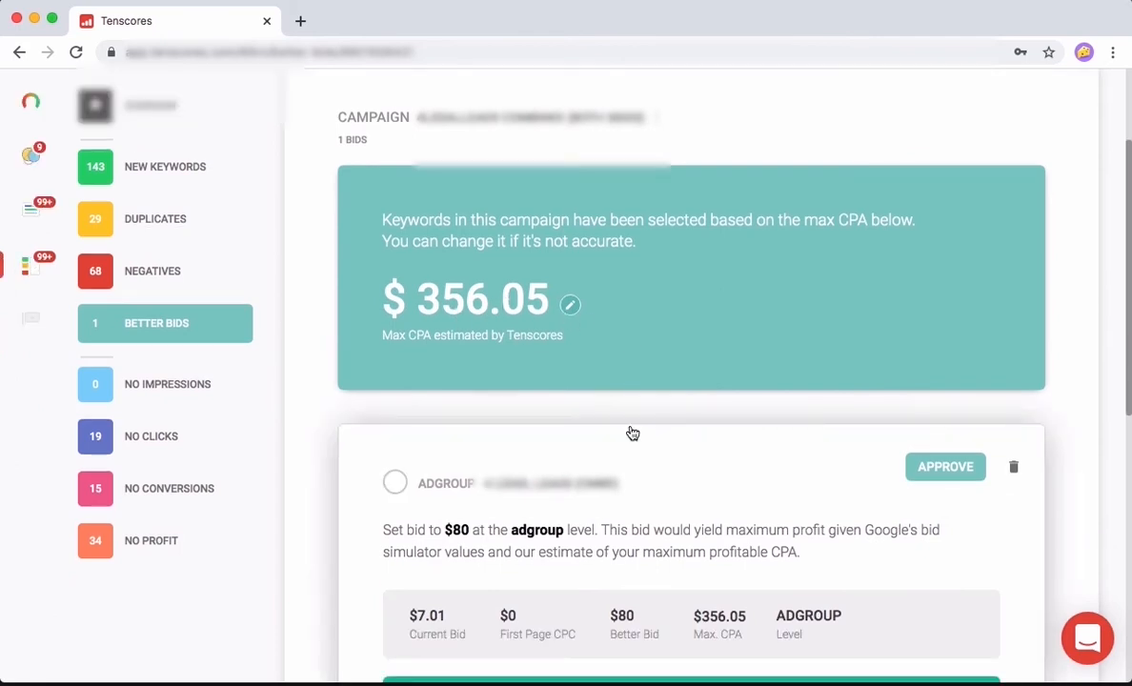
scroll(631, 432, "up", 2)
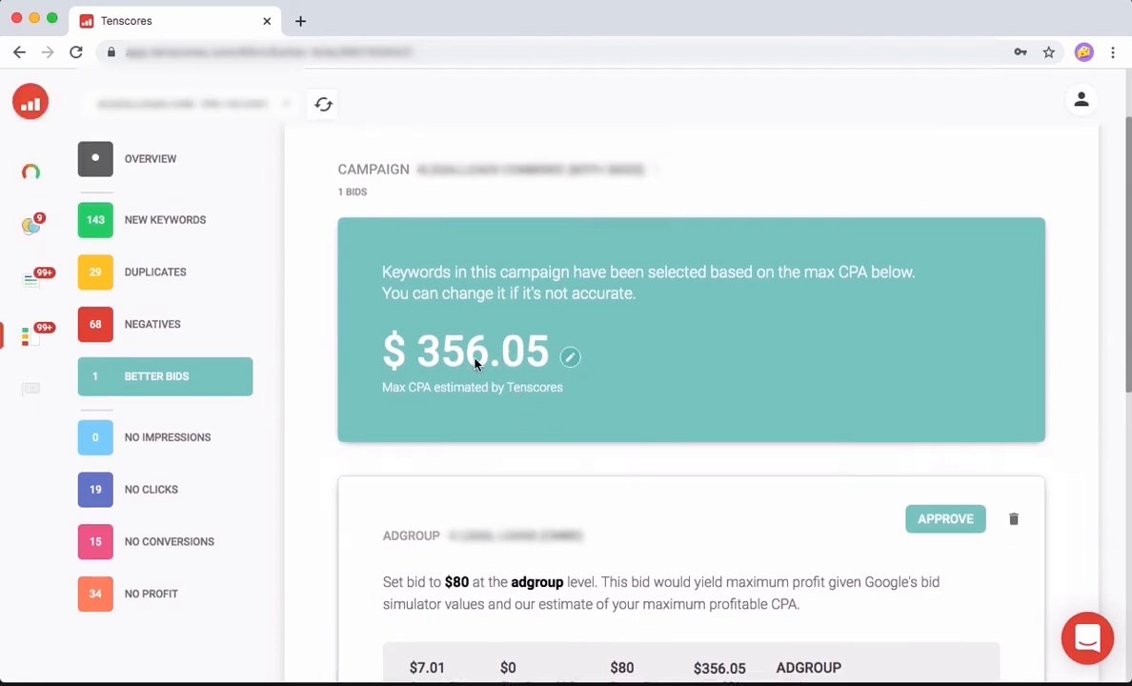
scroll(630, 432, "down", 2)
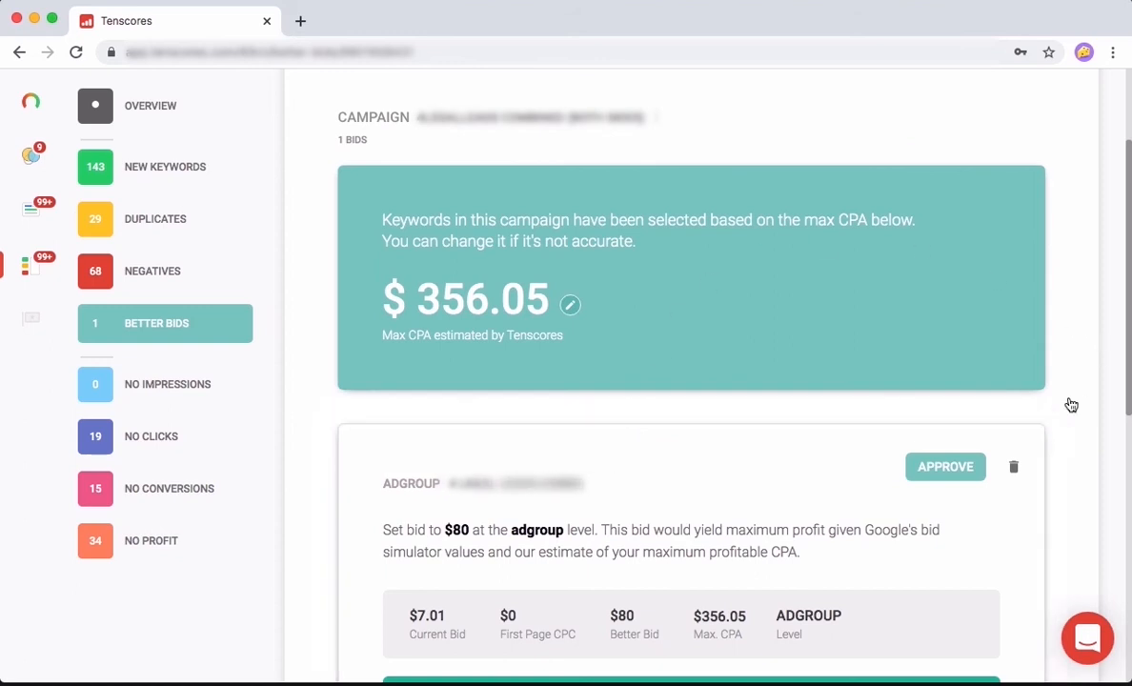
Examine the impressions, clicks, cost, revenue, profit and ICC simulated for each bid, and show the graph of estimated profit
scroll(1071, 405, "down", 5)
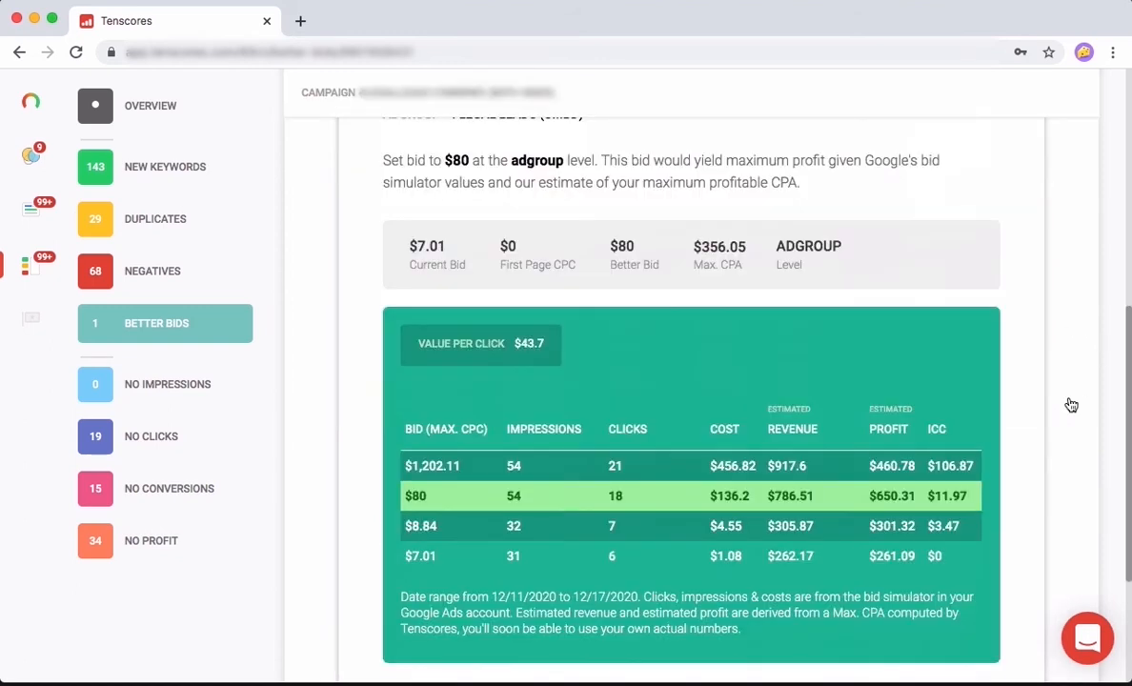
scroll(1071, 405, "down", 1)
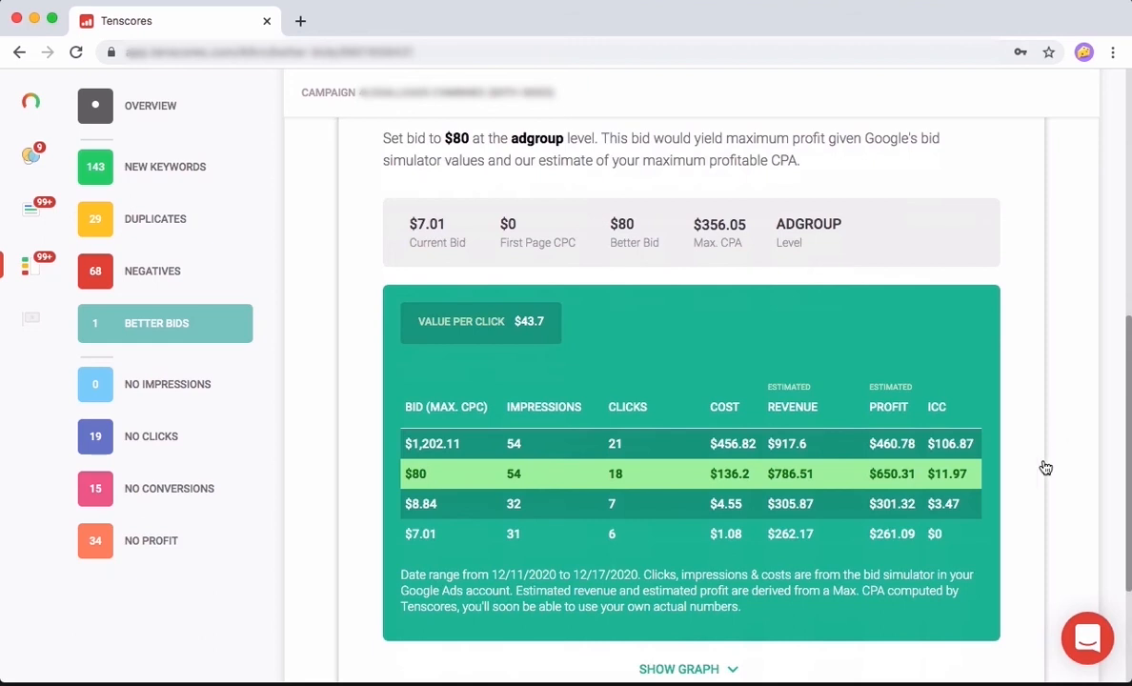
scroll(649, 623, "down", 2)
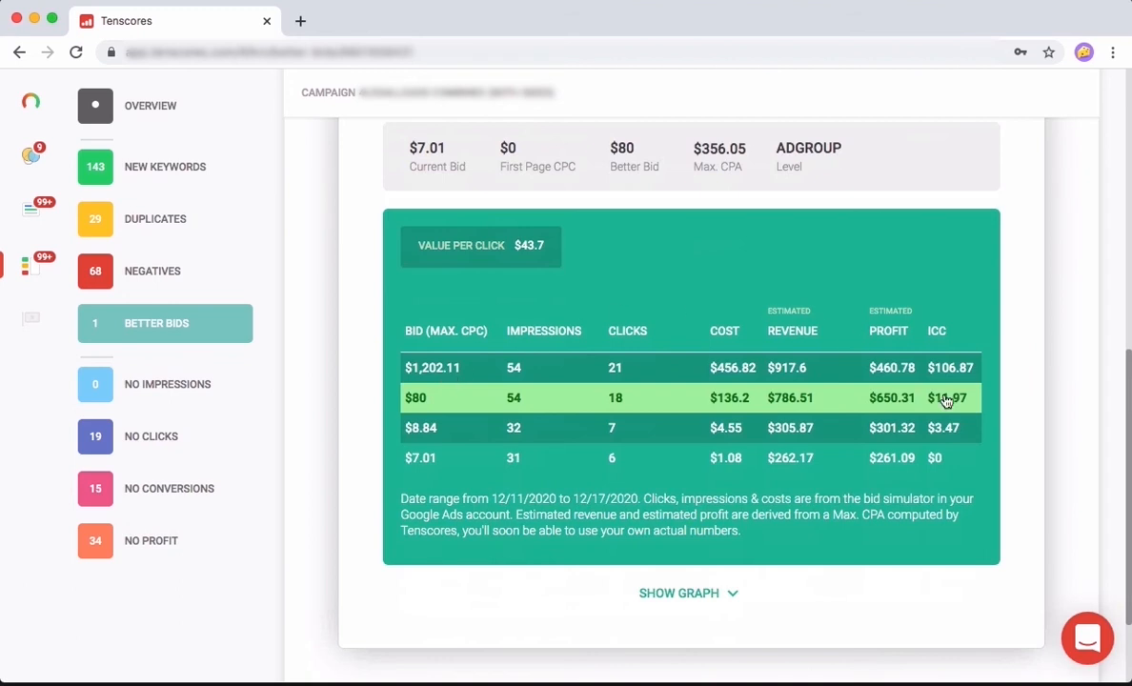
scroll(944, 398, "up", 2)
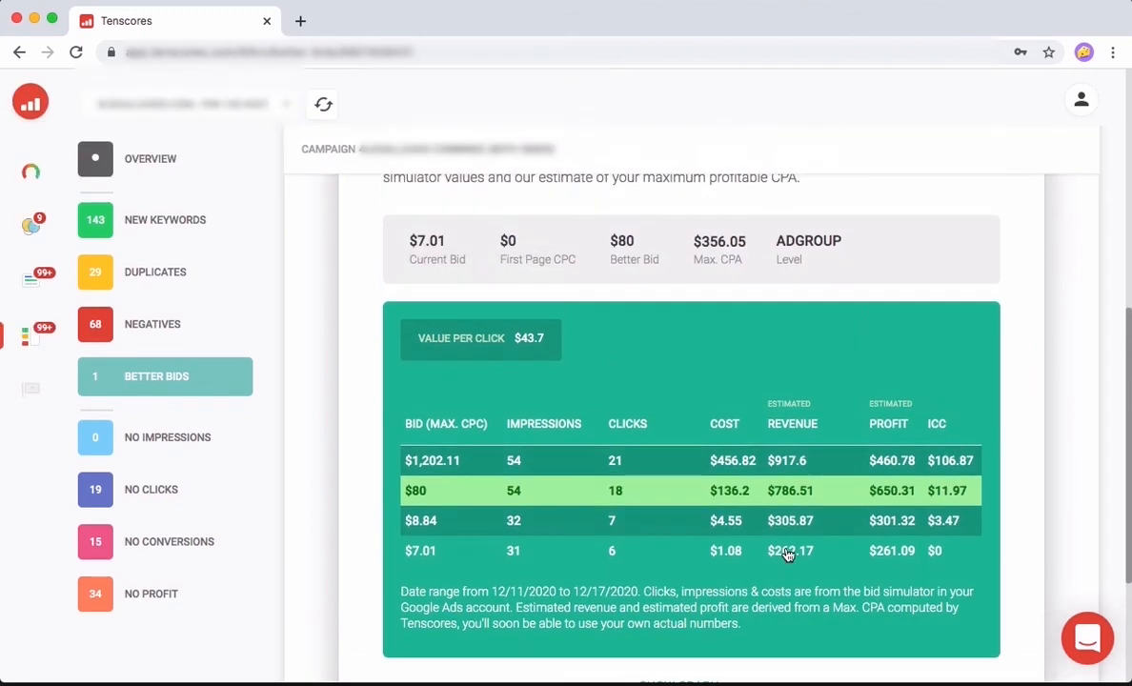
scroll(787, 554, "down", 3)
left_click(677, 531)
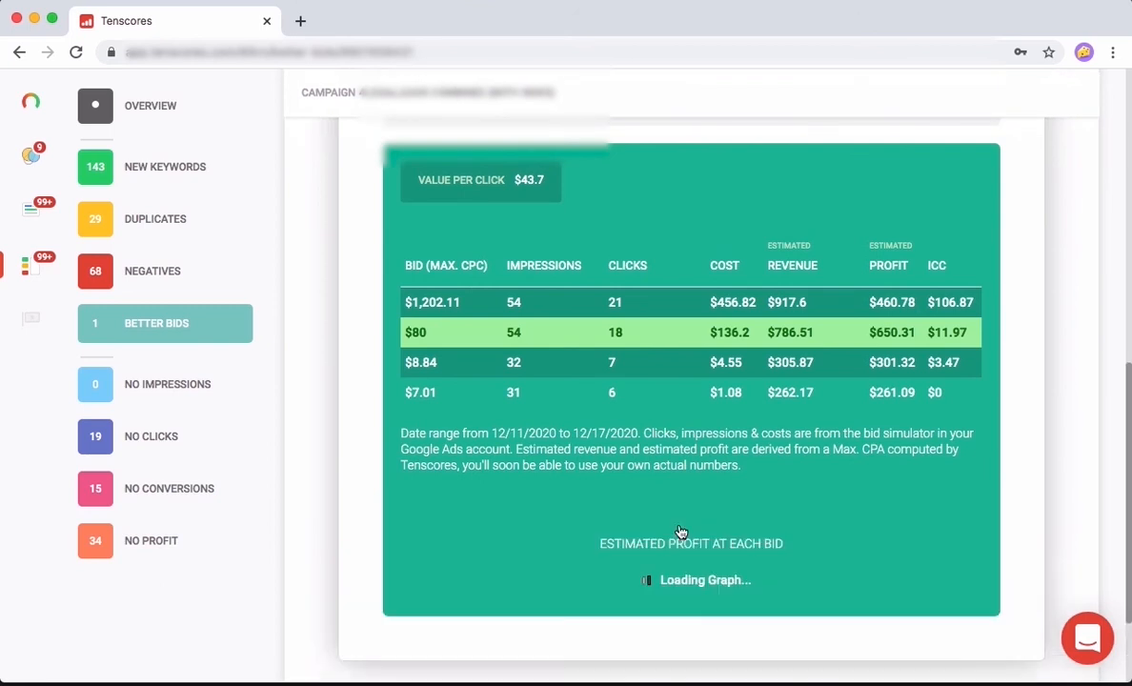
Open the campaign's estimated max CPA for editing, select the amount and save it
scroll(763, 449, "up", 4)
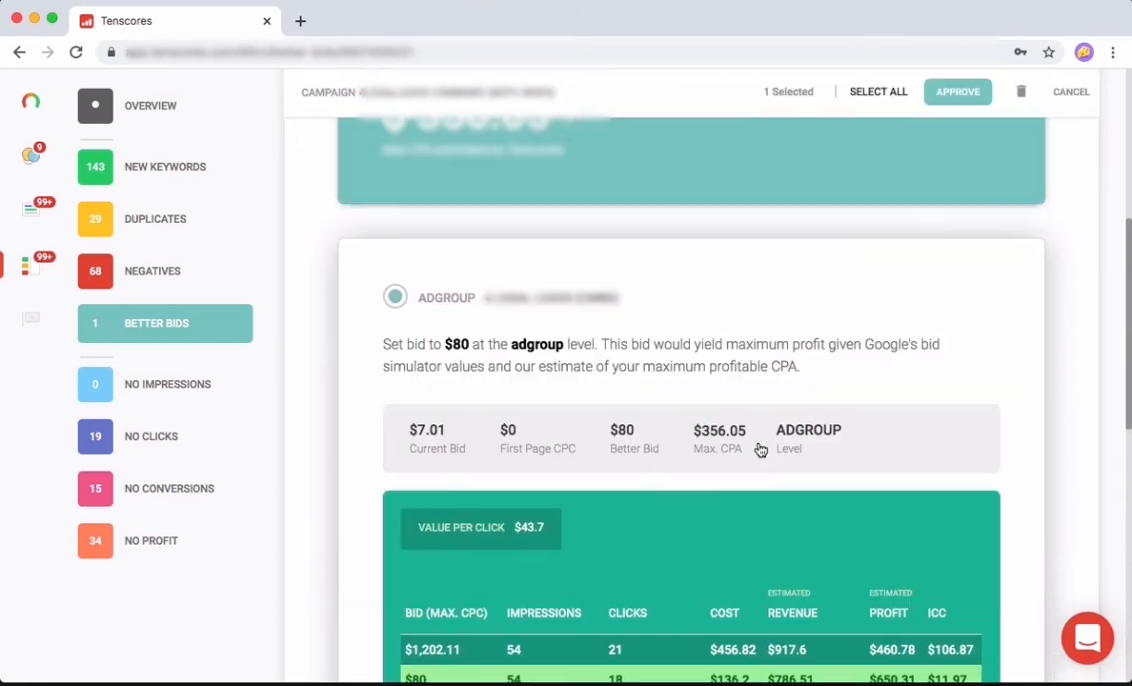
scroll(496, 305, "up", 1)
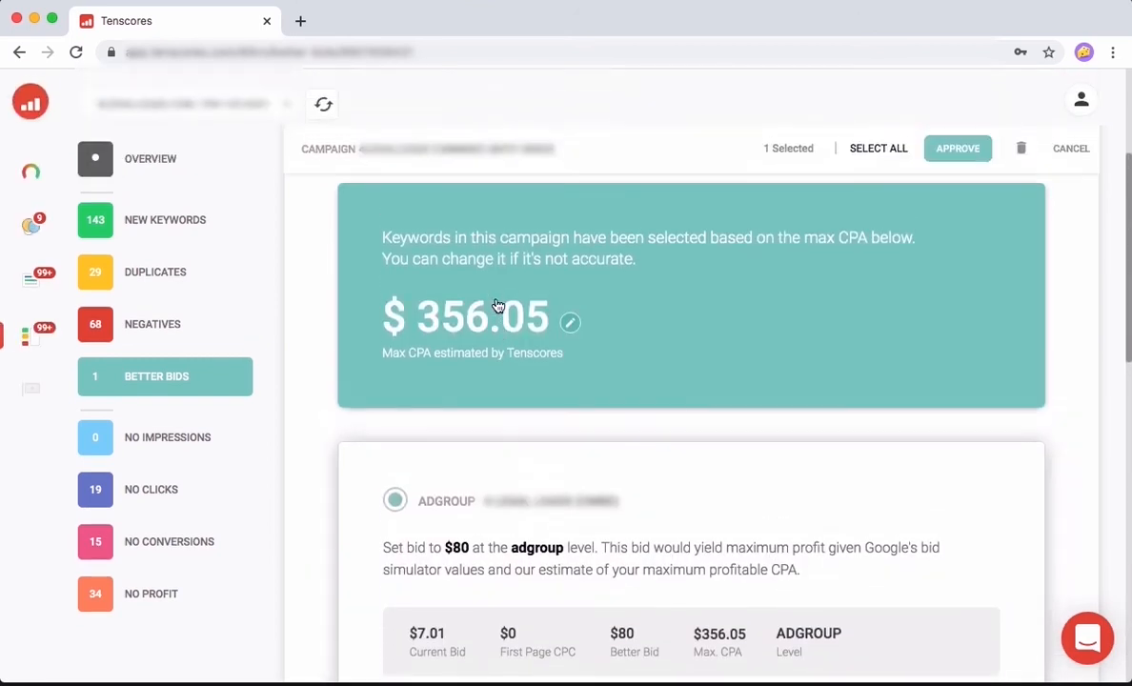
left_click(571, 326)
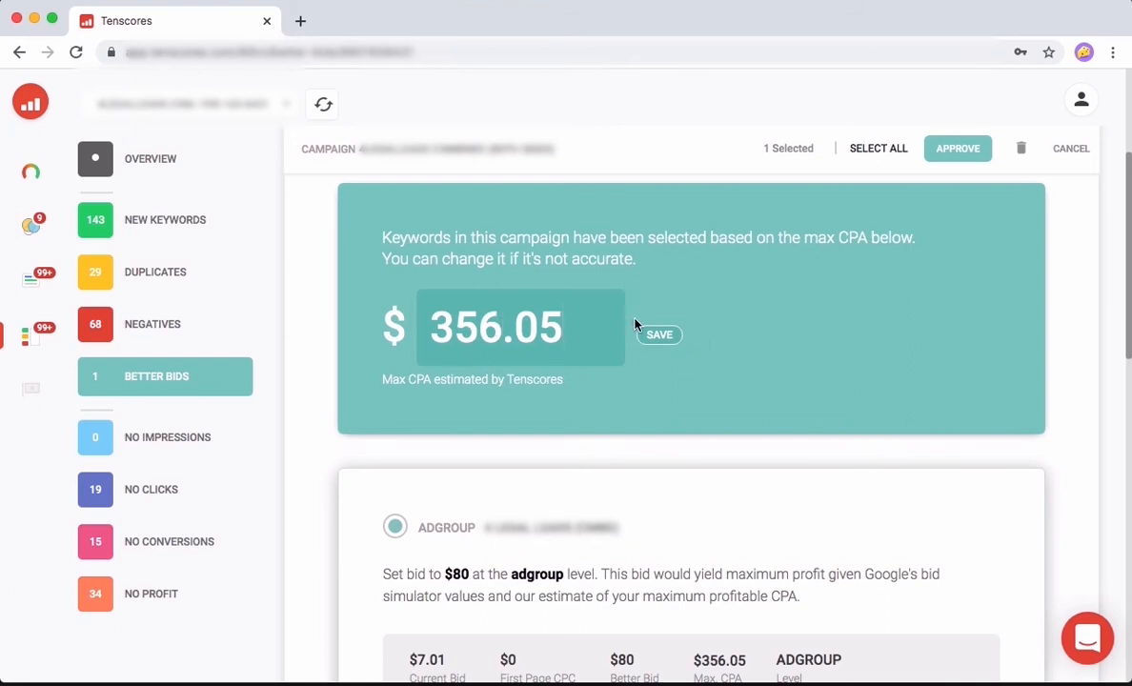
left_click(654, 335)
scroll(754, 327, "up", 1)
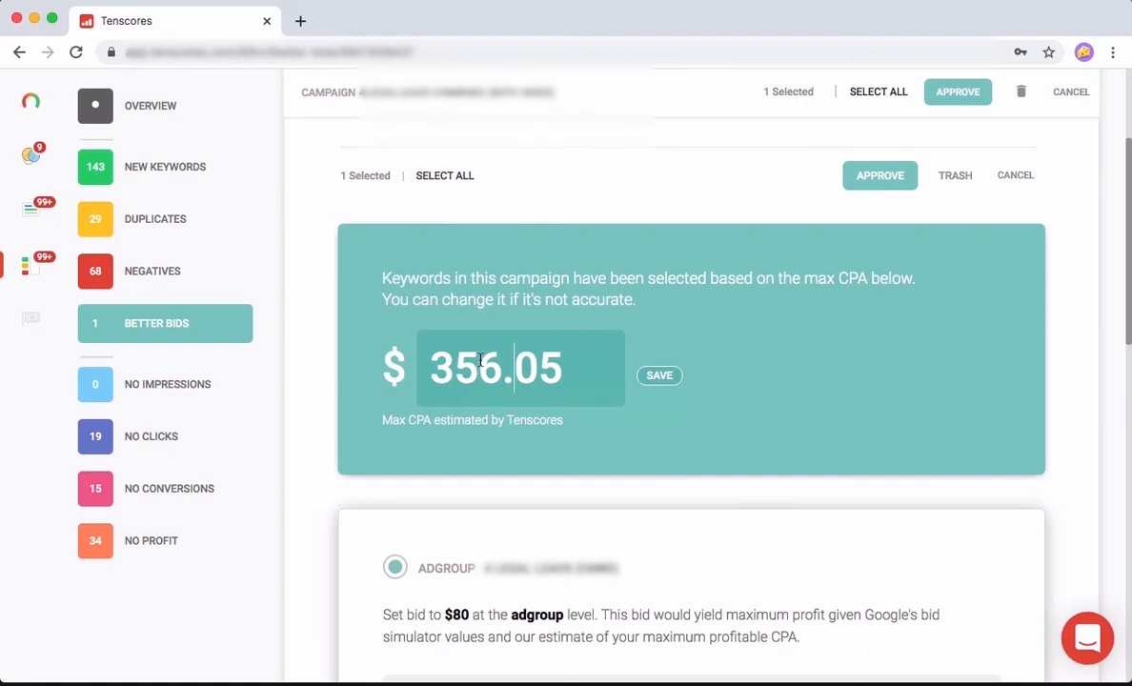
left_click_drag(434, 343, 691, 338)
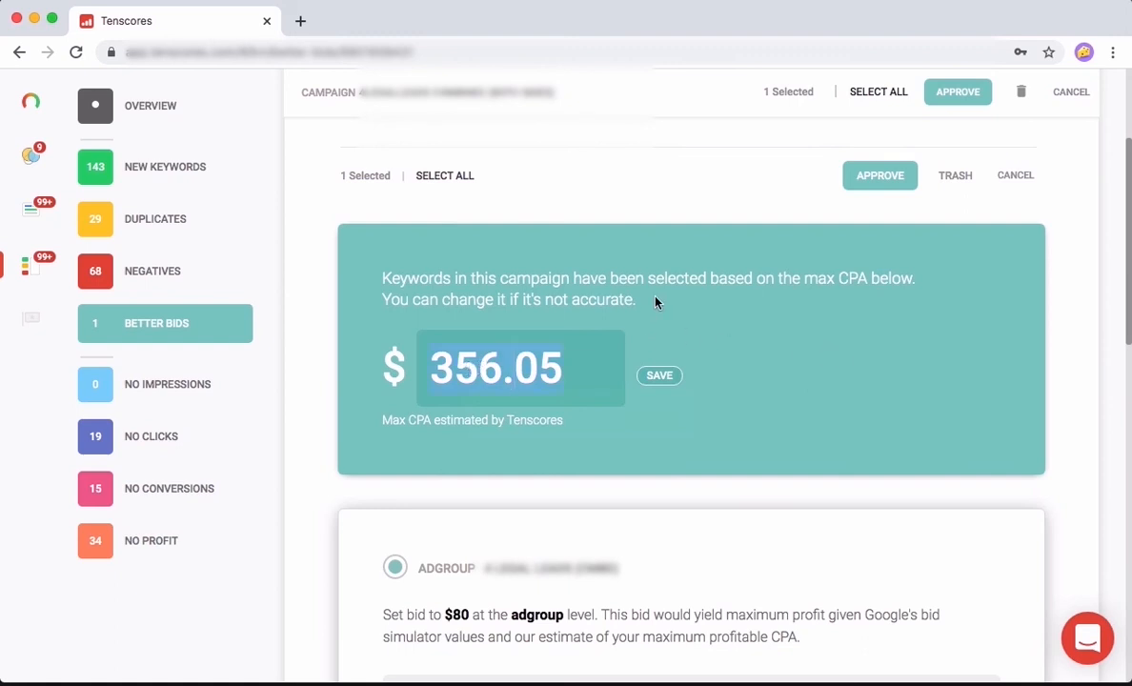
key("Return")
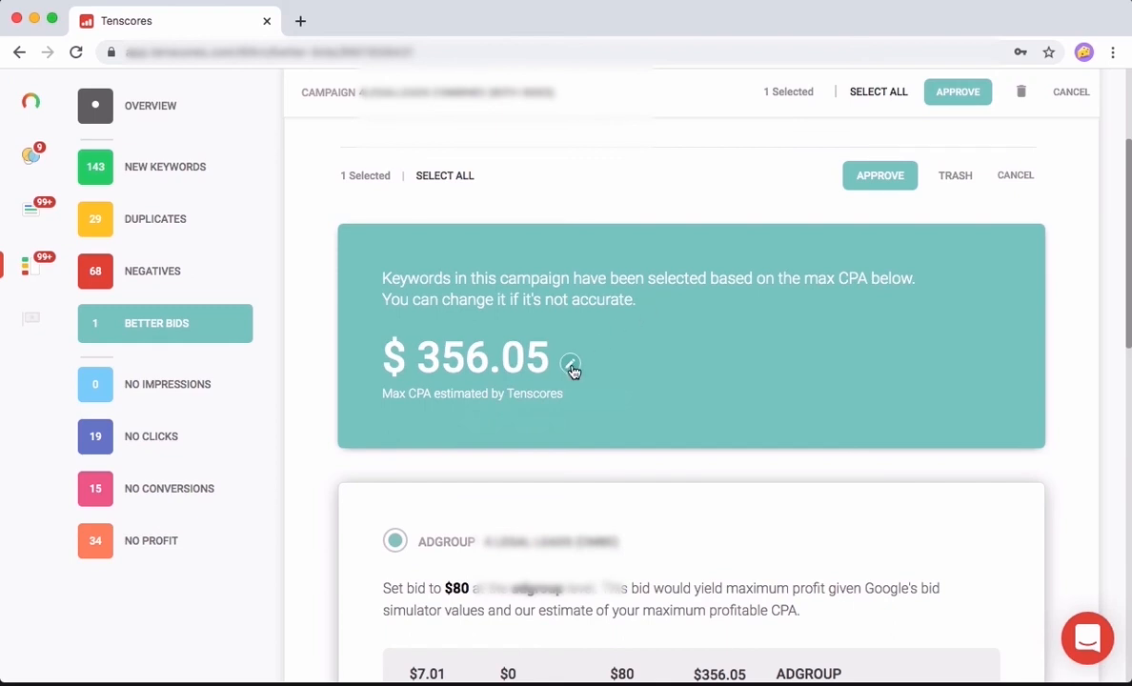
Compare each bid's estimated profit on the graph with the profit and ICC in the table, and clear the ad group selection
scroll(782, 406, "down", 10)
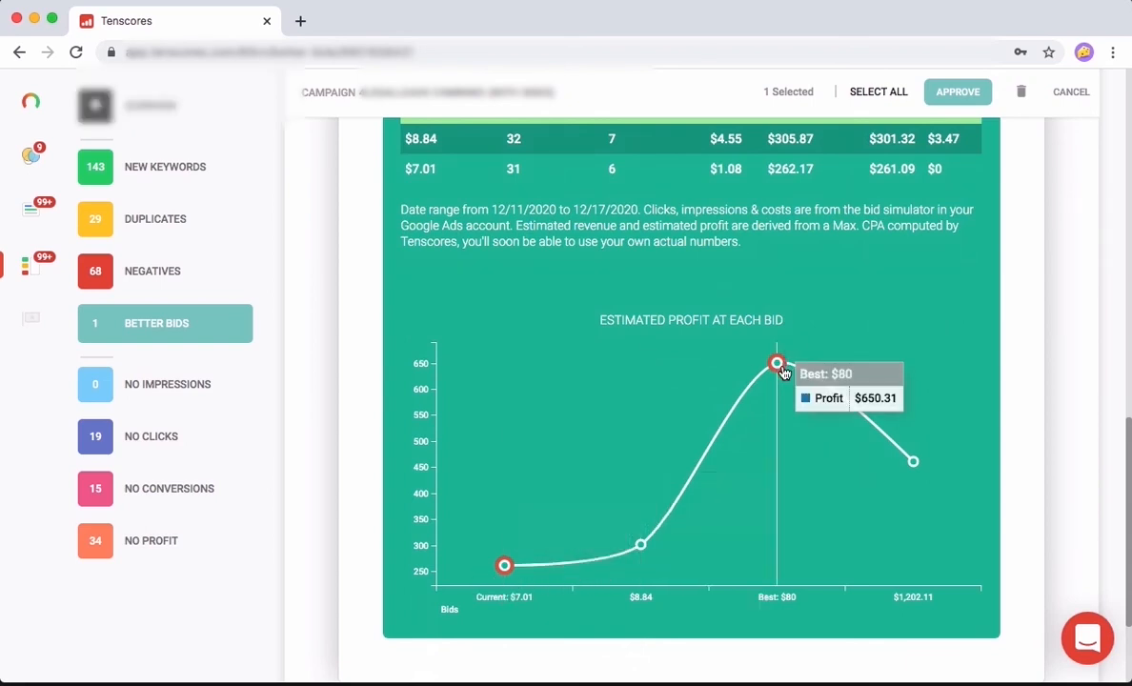
scroll(781, 372, "up", 3)
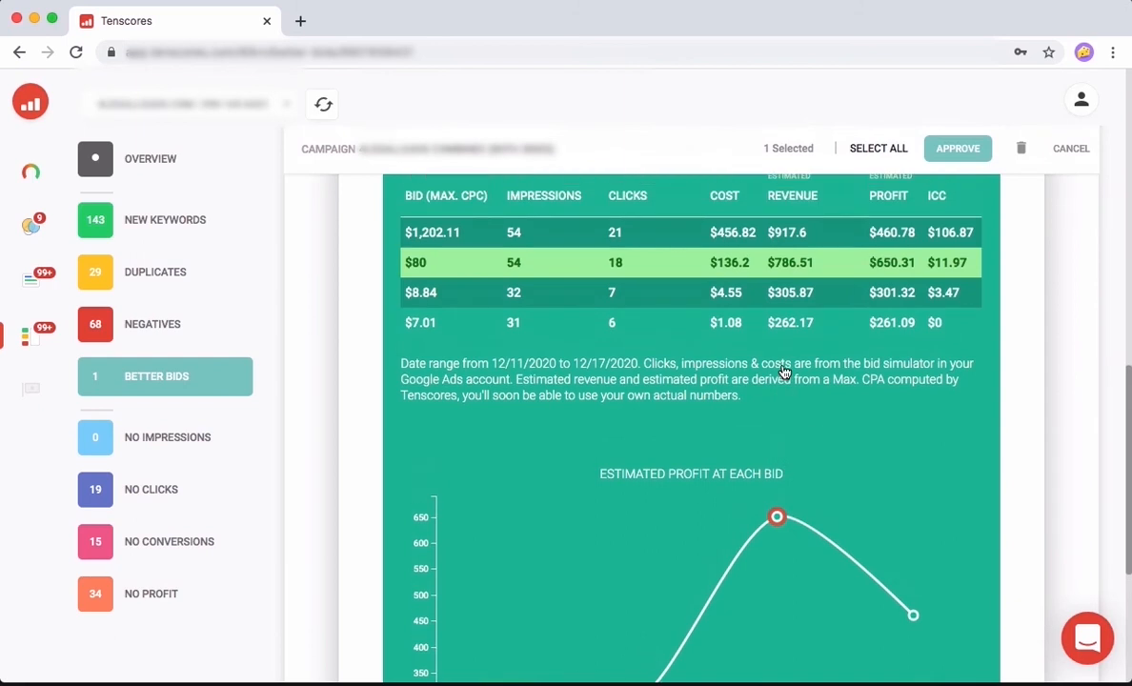
scroll(782, 372, "up", 2)
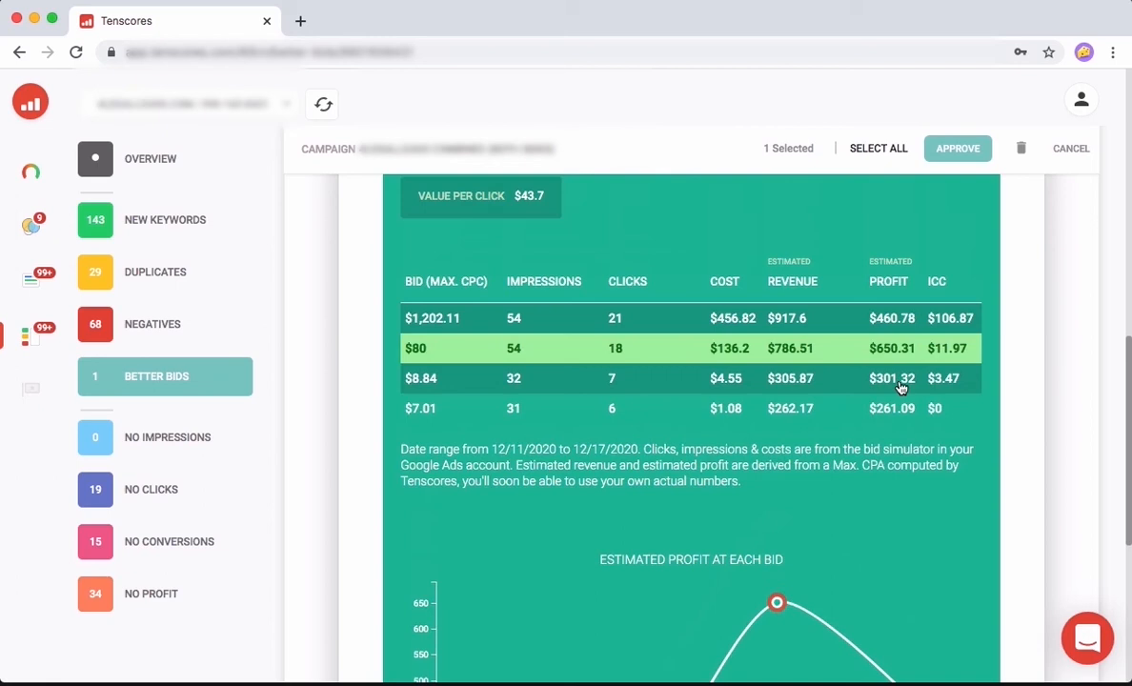
scroll(900, 386, "down", 1)
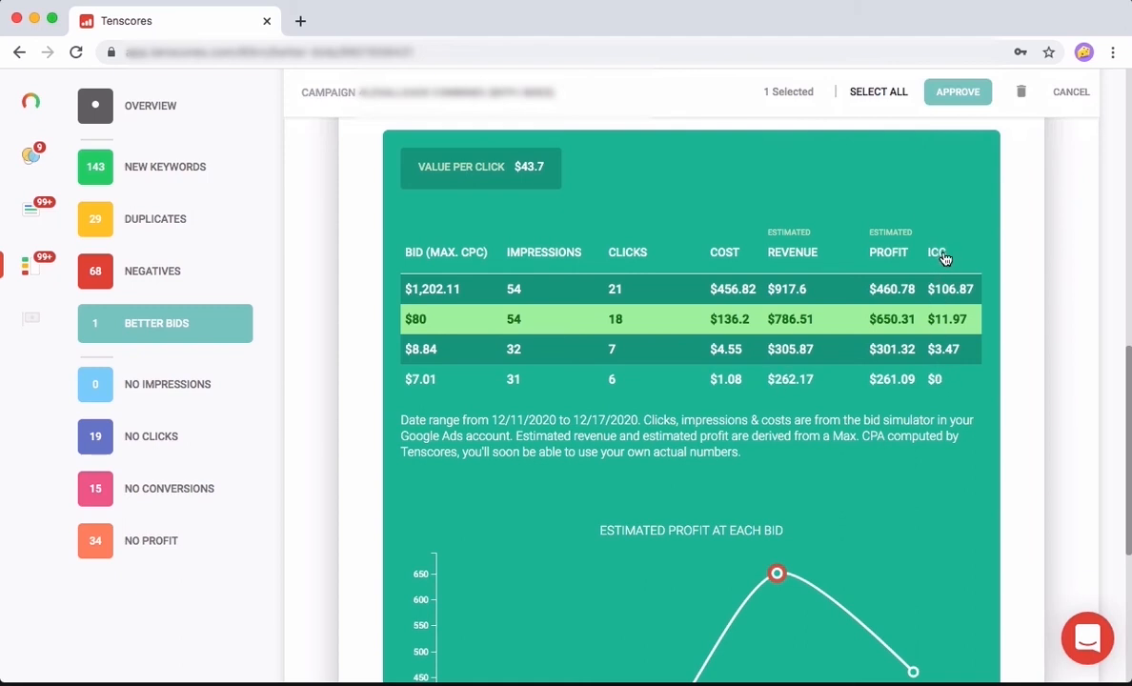
scroll(950, 260, "up", 5)
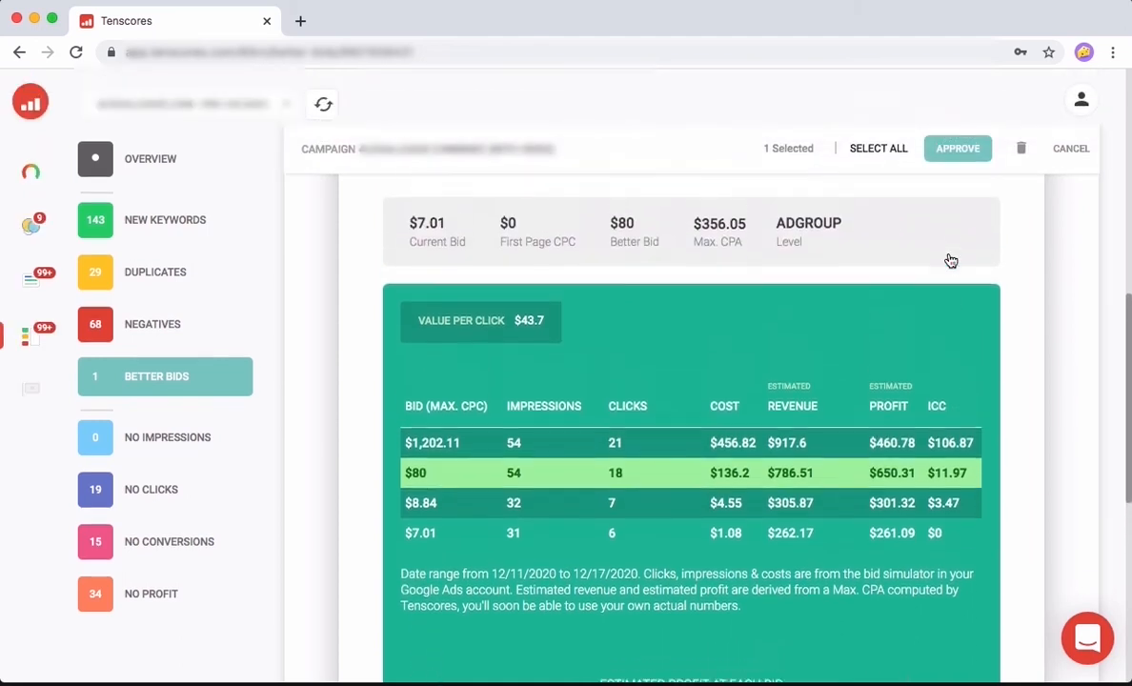
scroll(950, 260, "down", 1)
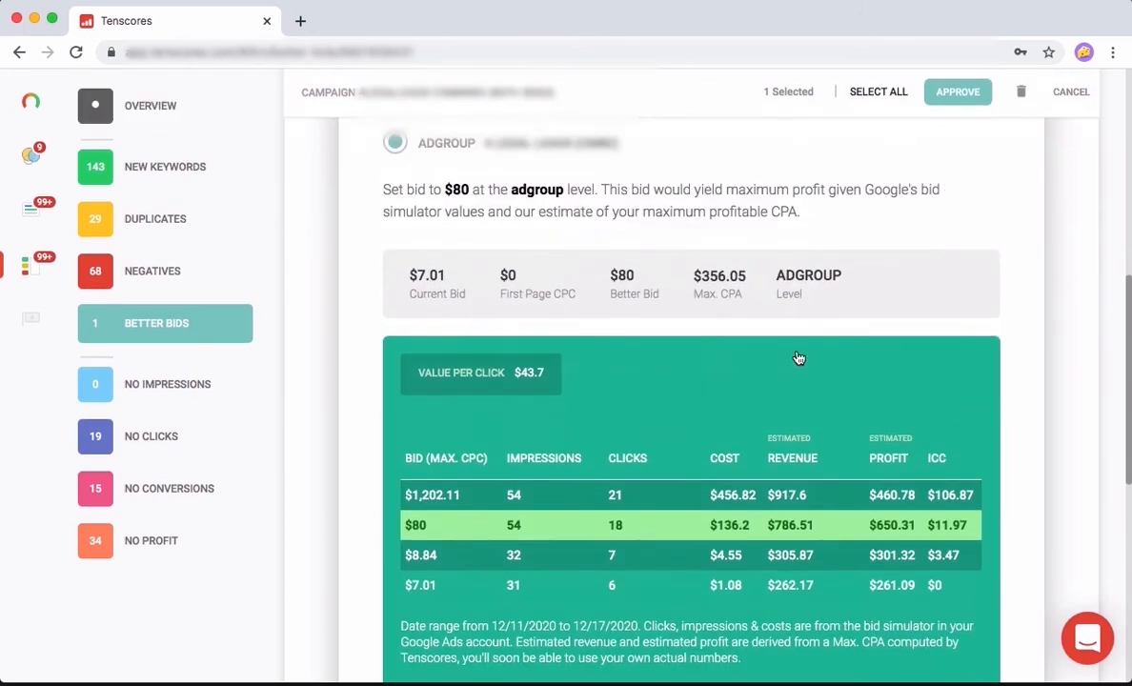
scroll(791, 354, "down", 5)
scroll(799, 358, "up", 1)
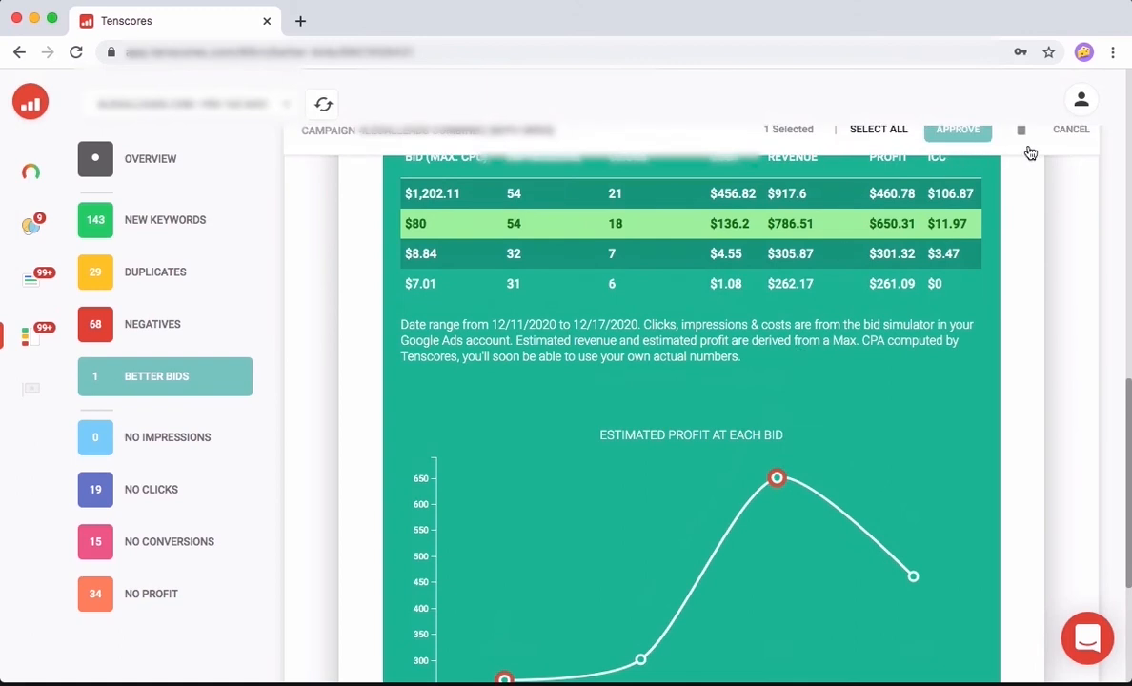
left_click(1067, 136)
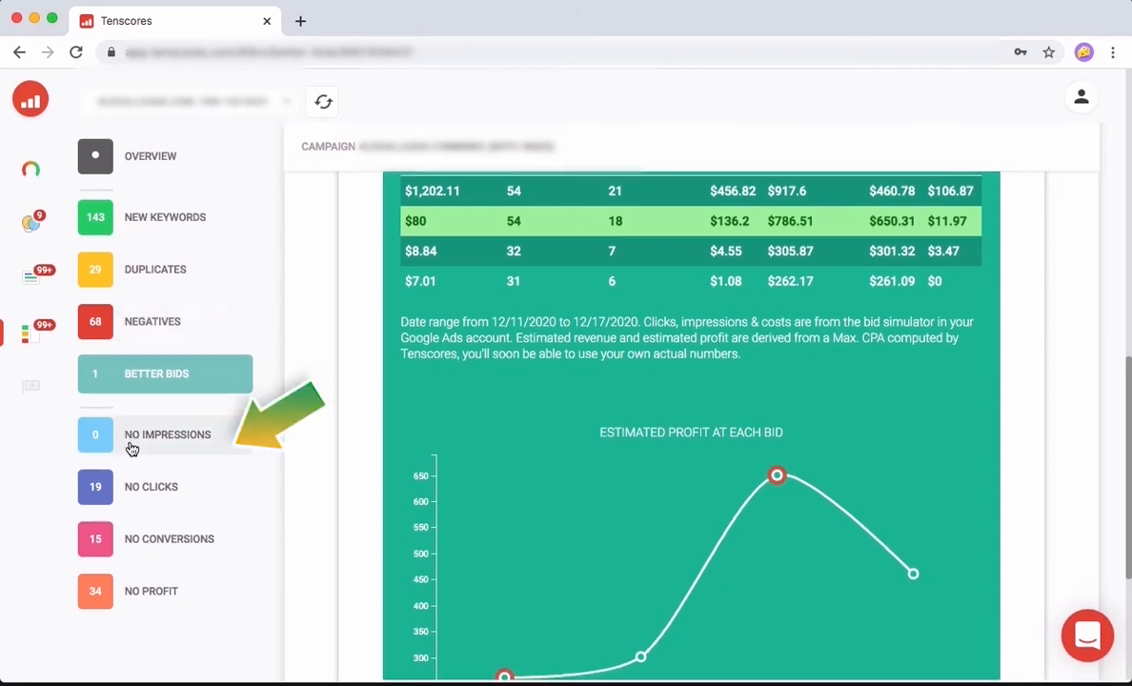
Check the keywords with no impressions, open those with no clicks and examine the first suggestions in the General - Lawyers campaign
left_click(160, 460)
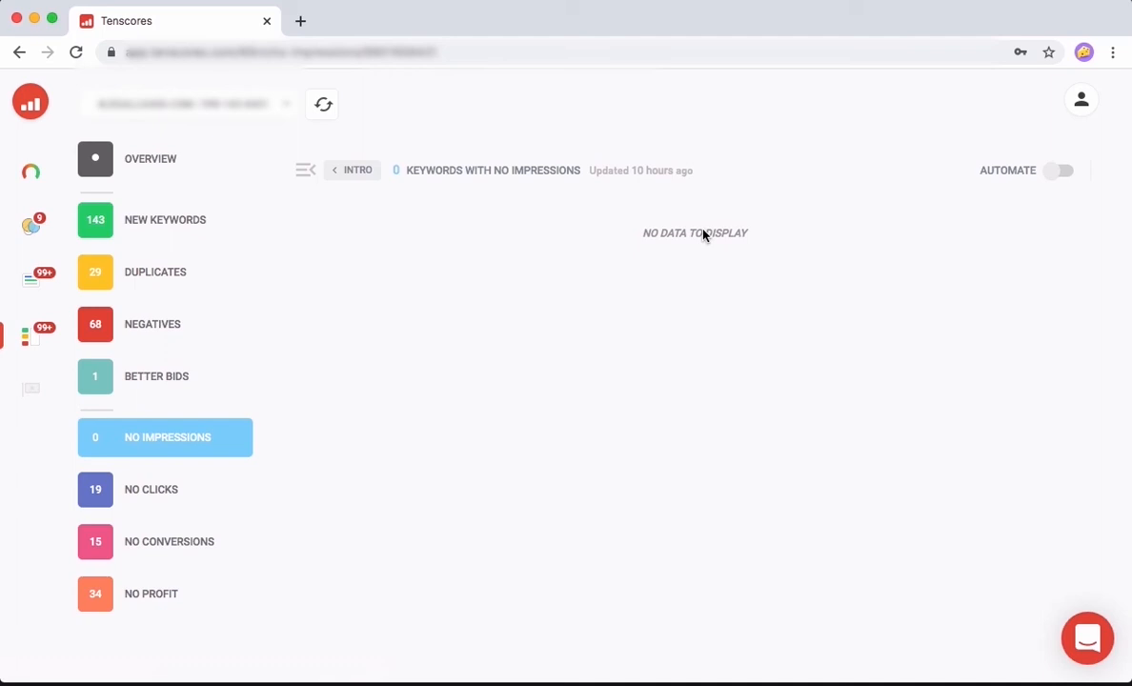
left_click(150, 499)
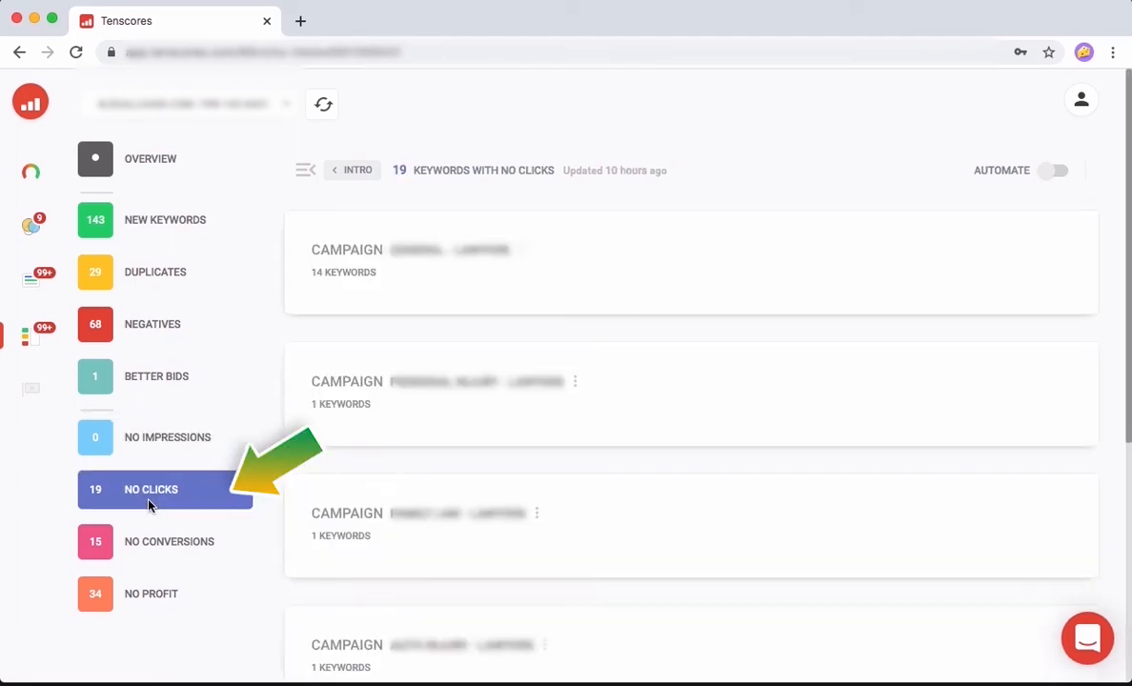
left_click(548, 268)
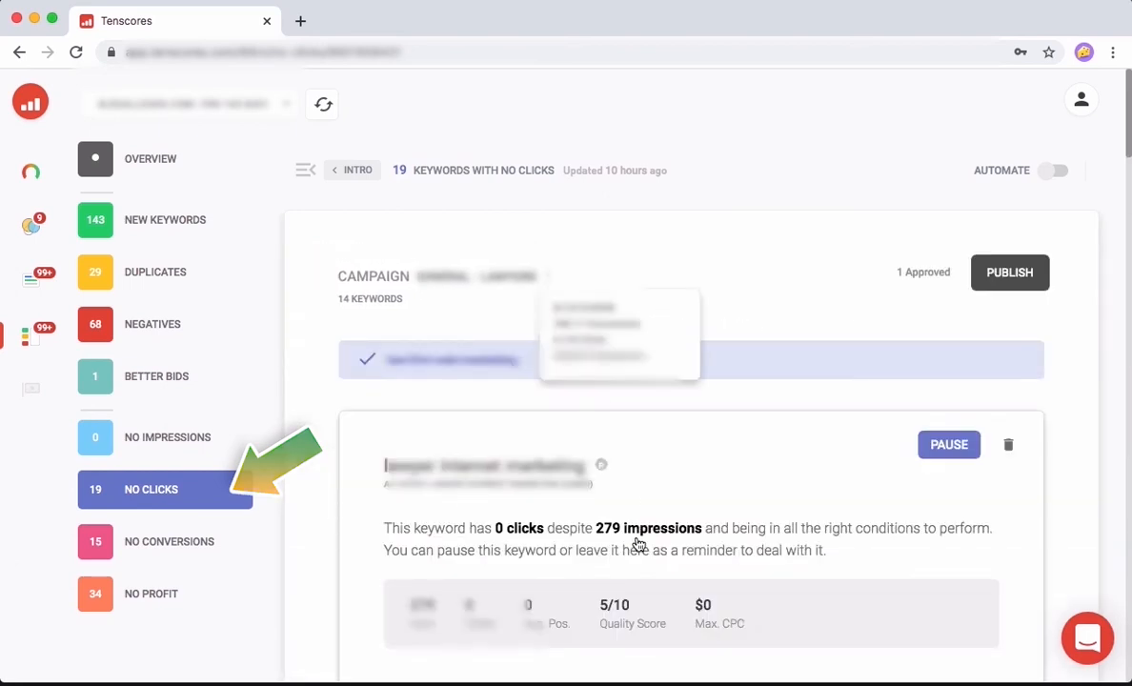
scroll(639, 544, "down", 3)
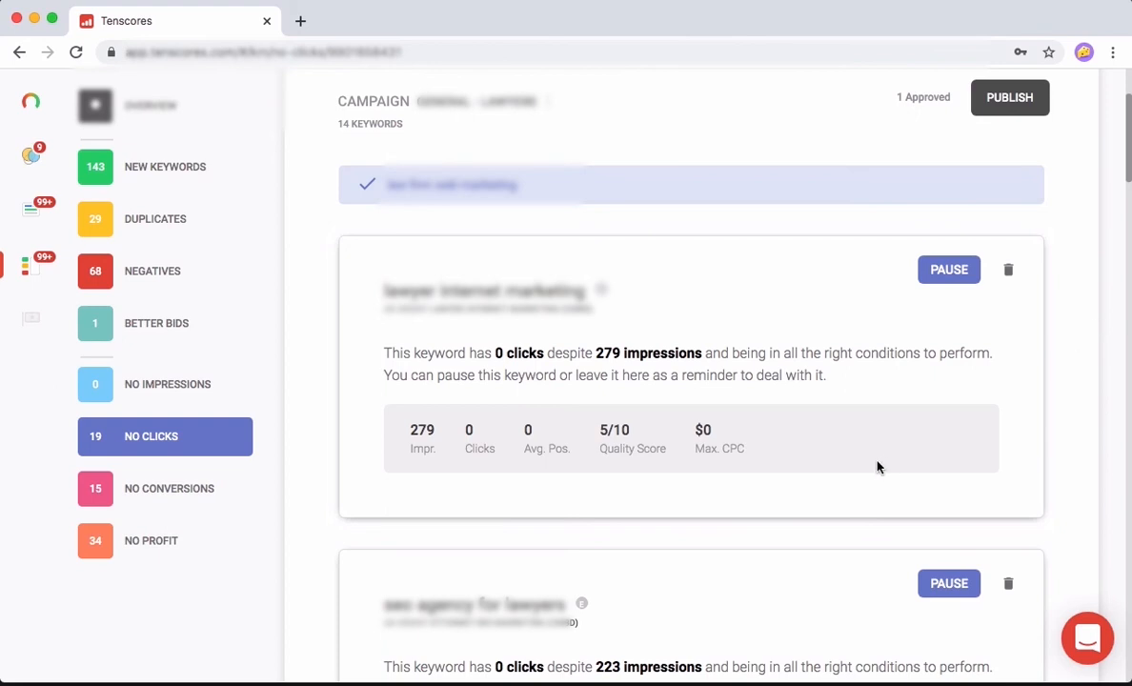
scroll(591, 453, "down", 2)
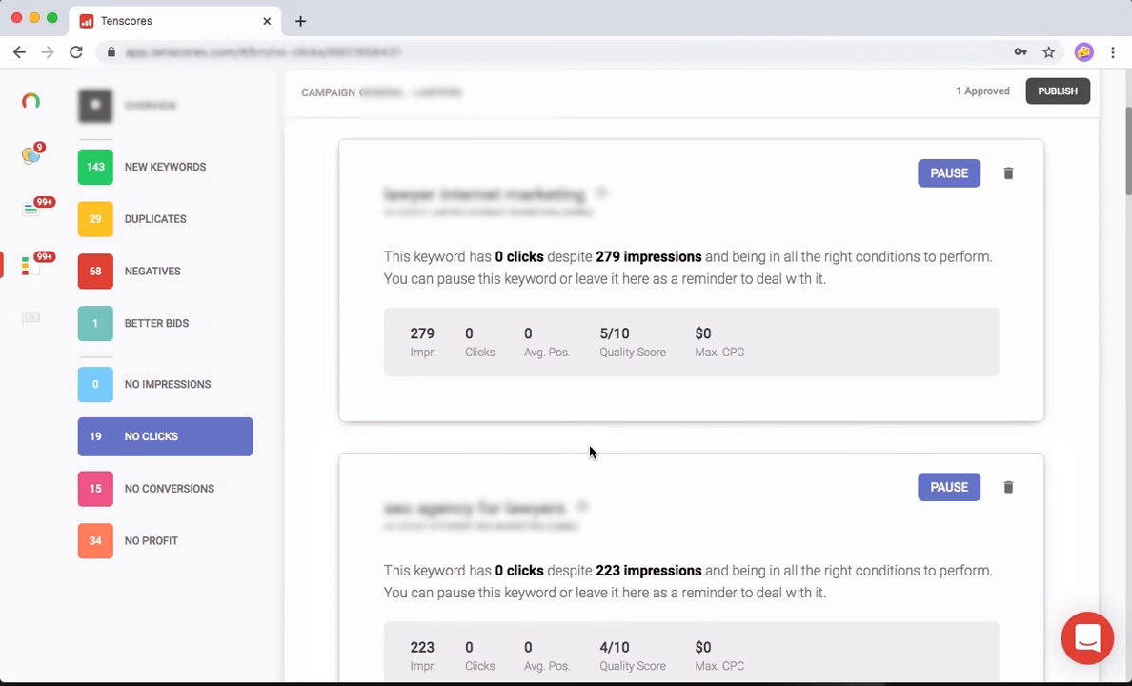
scroll(590, 451, "down", 1)
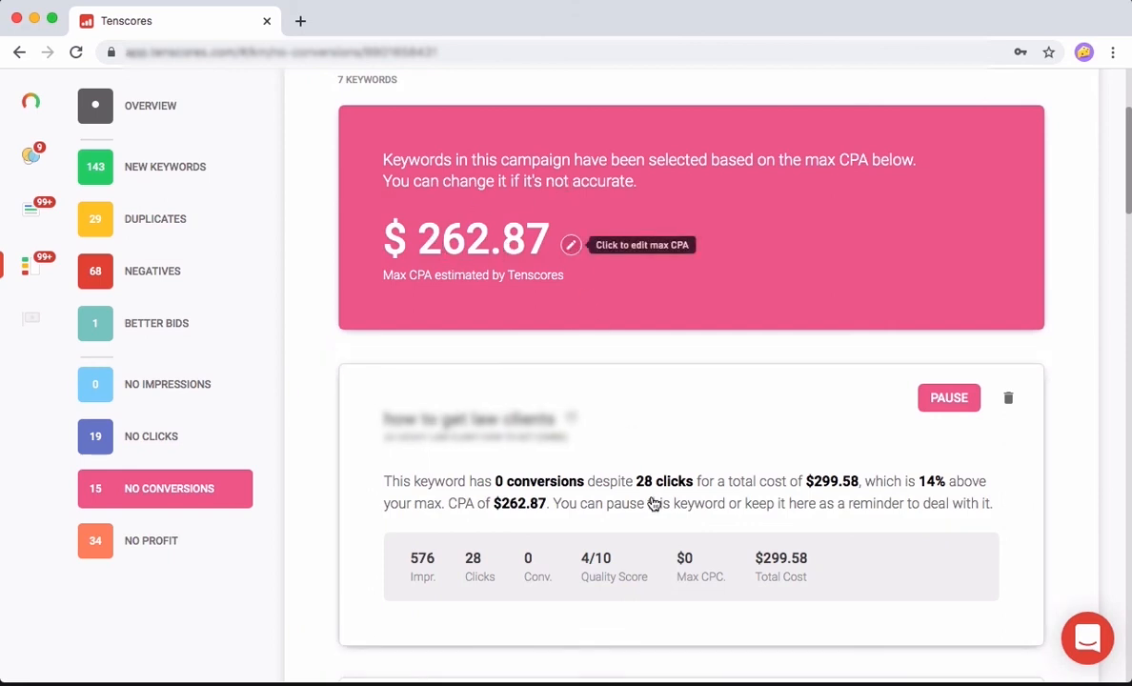
Open the keywords with no profit and examine the max CPA and first suggestion in the first campaign
left_click(162, 544)
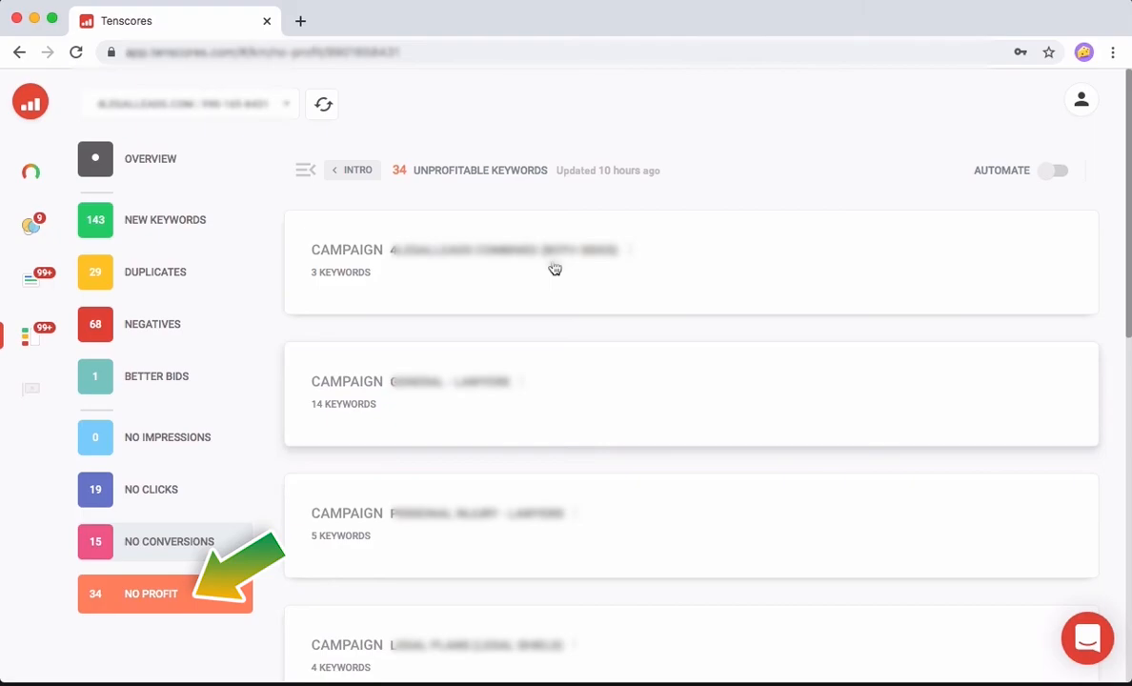
left_click(554, 269)
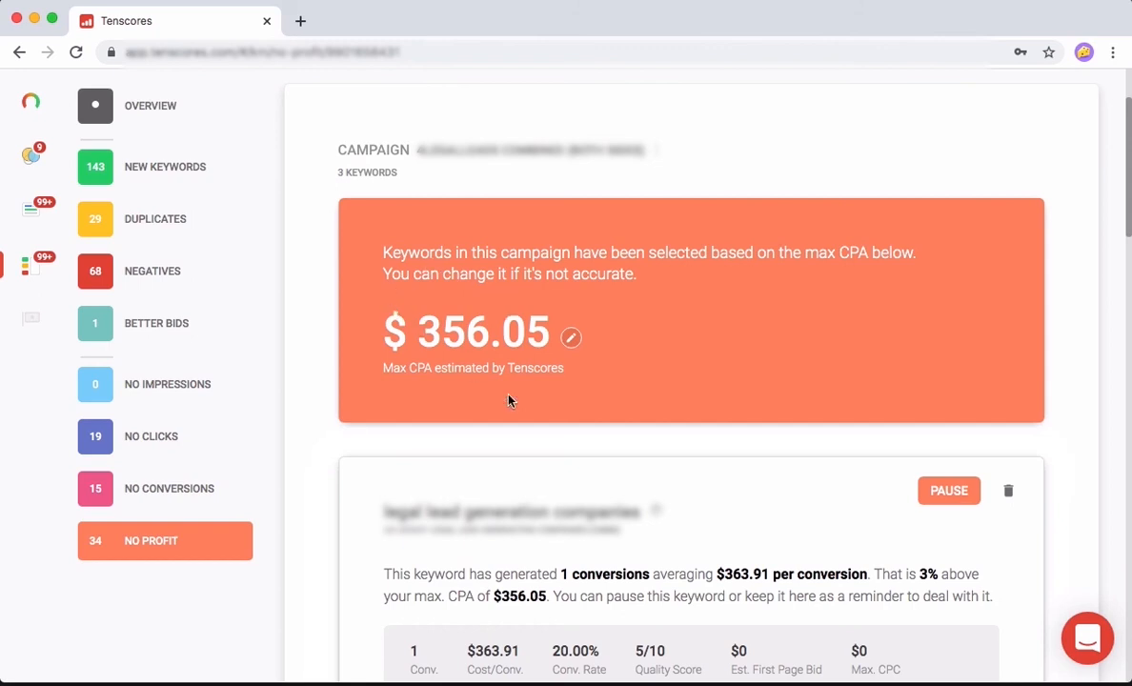
scroll(544, 386, "down", 2)
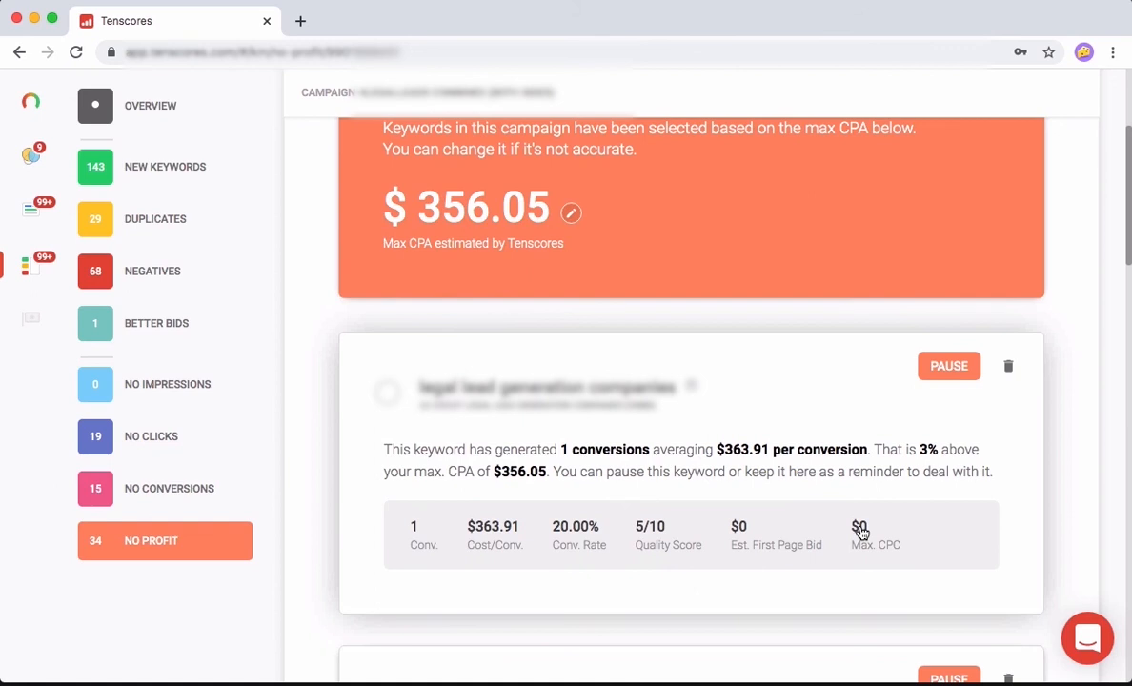
scroll(571, 359, "up", 2)
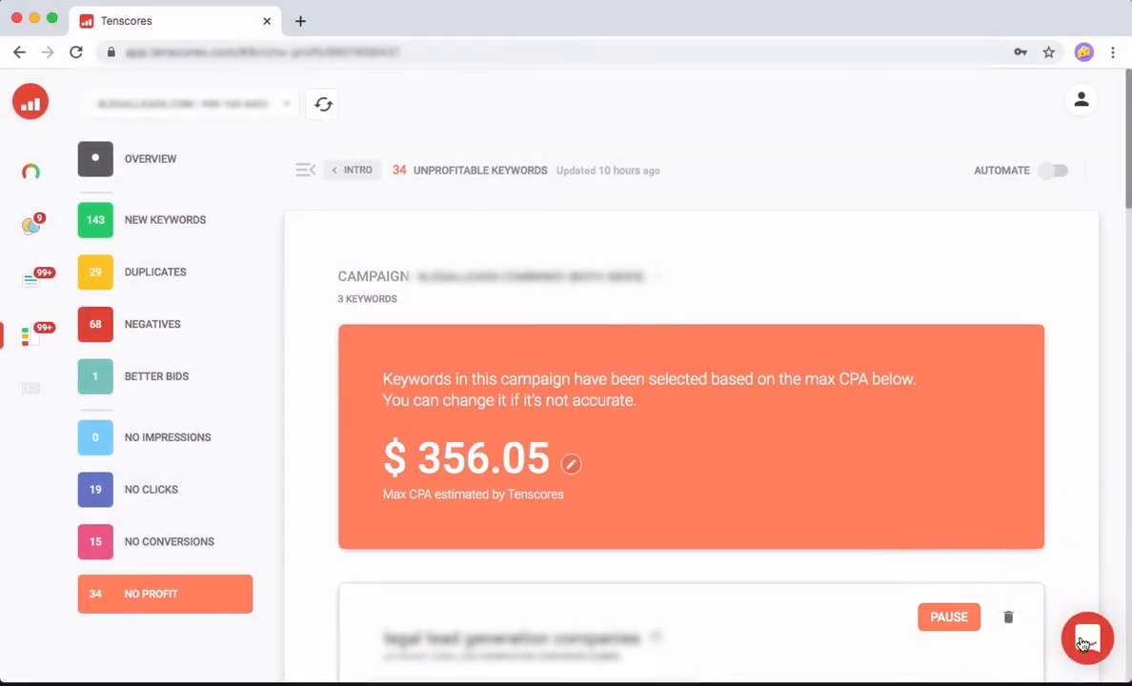
View the support chat, close it and return to the Quality Score section
left_click(1087, 639)
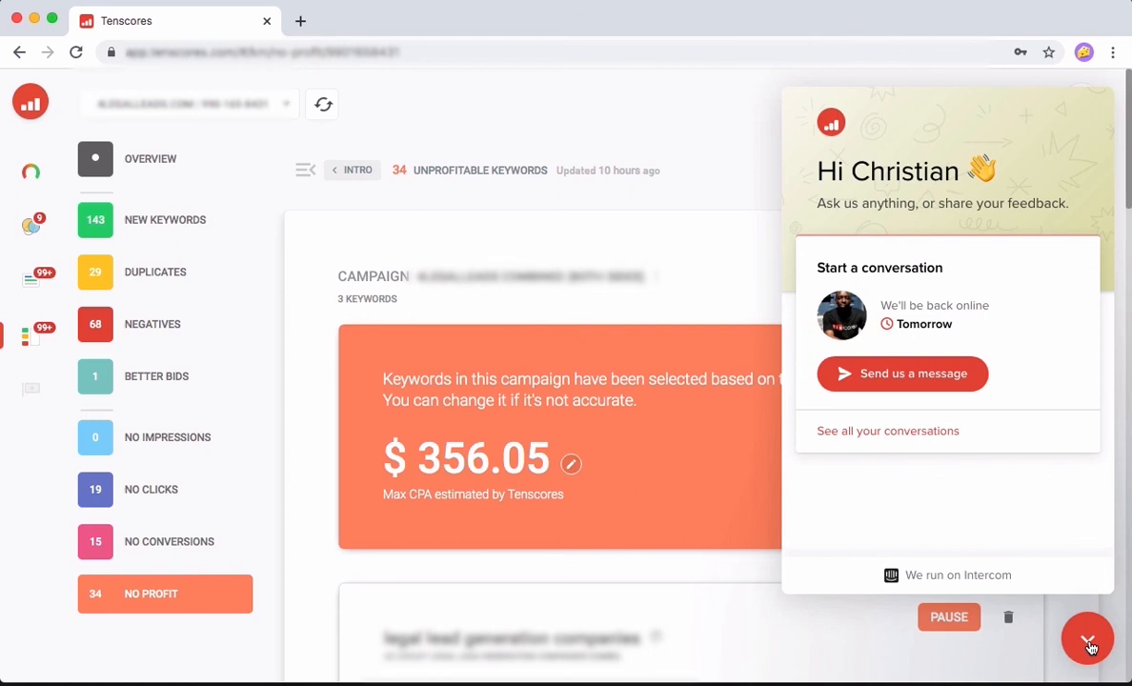
left_click(1088, 640)
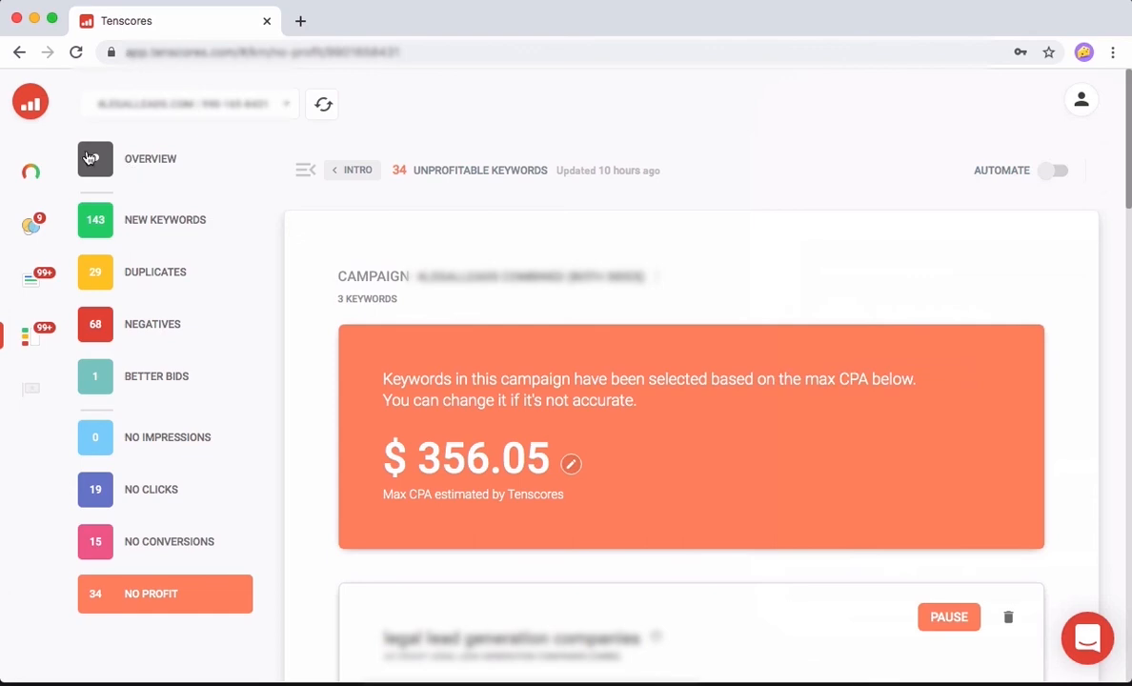
left_click(36, 178)
Switch to another Tenscores window, select the demo account and open its Wide Keywords Test campaign
key("ctrl+Up")
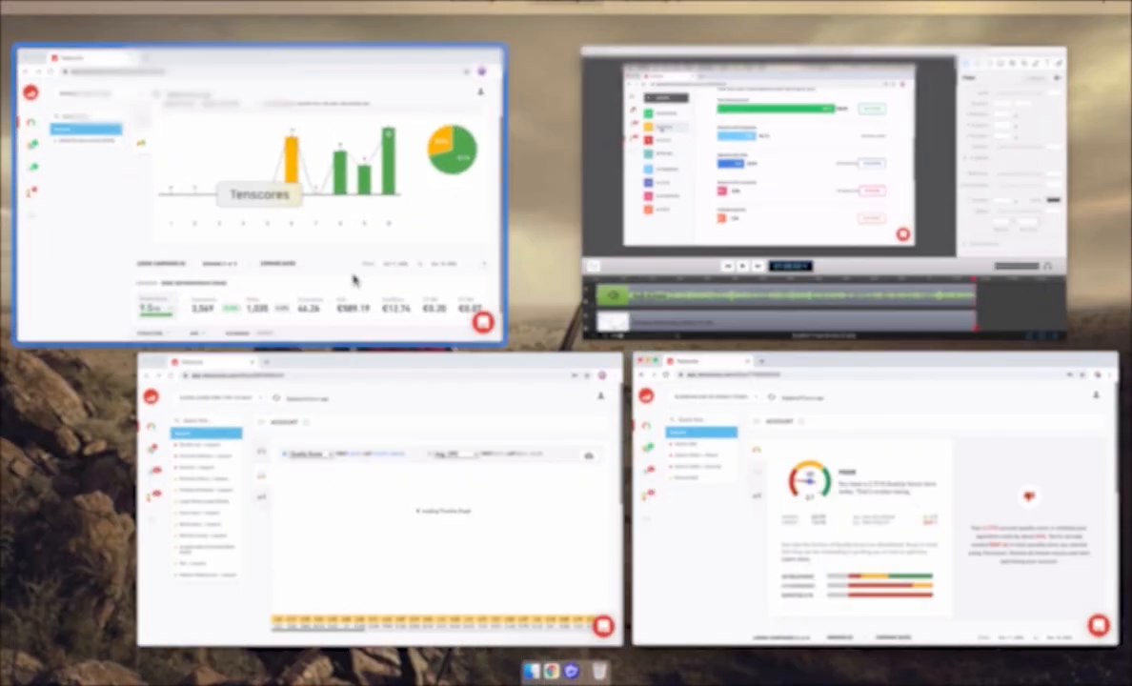
left_click(353, 279)
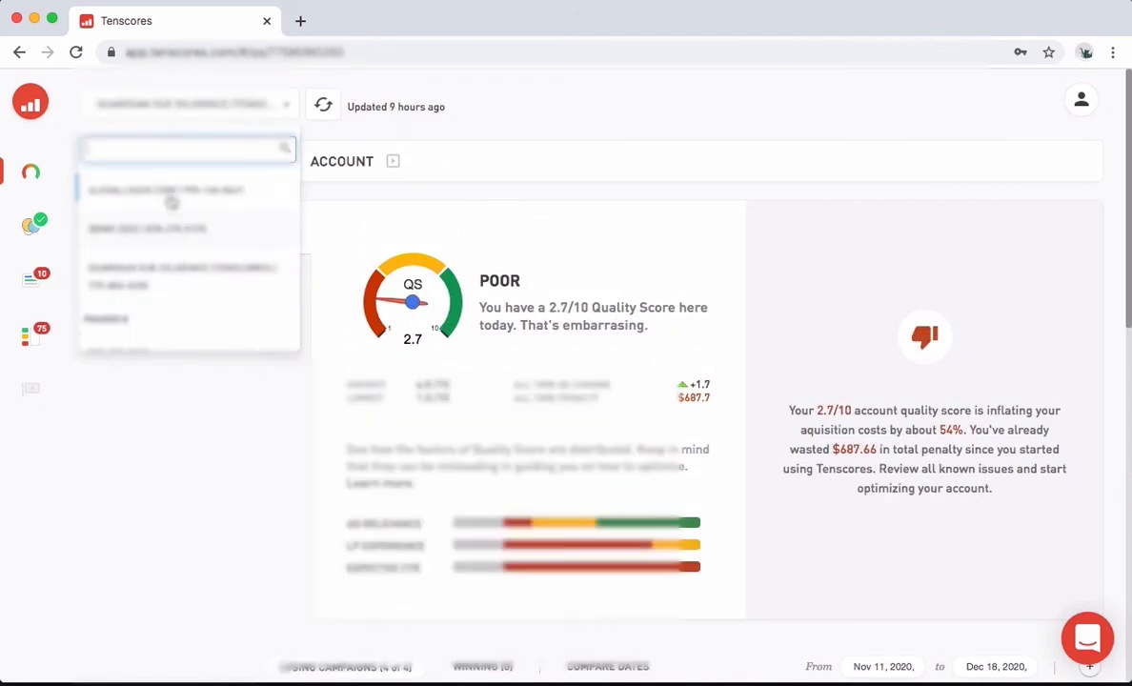
left_click(166, 231)
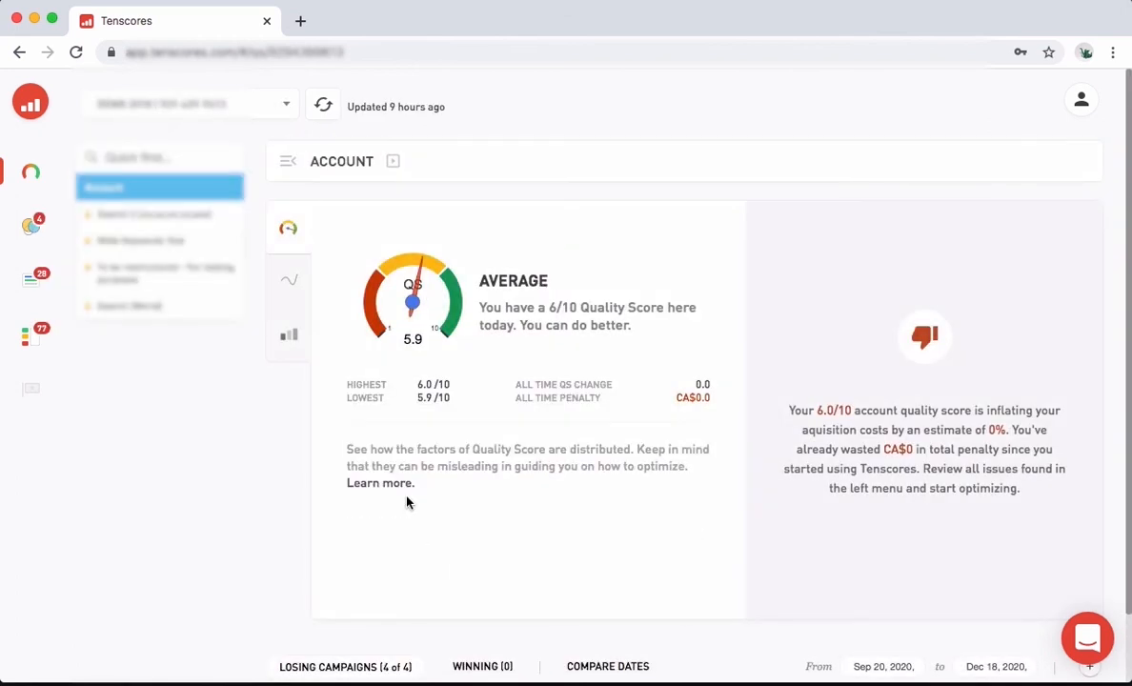
scroll(407, 502, "down", 5)
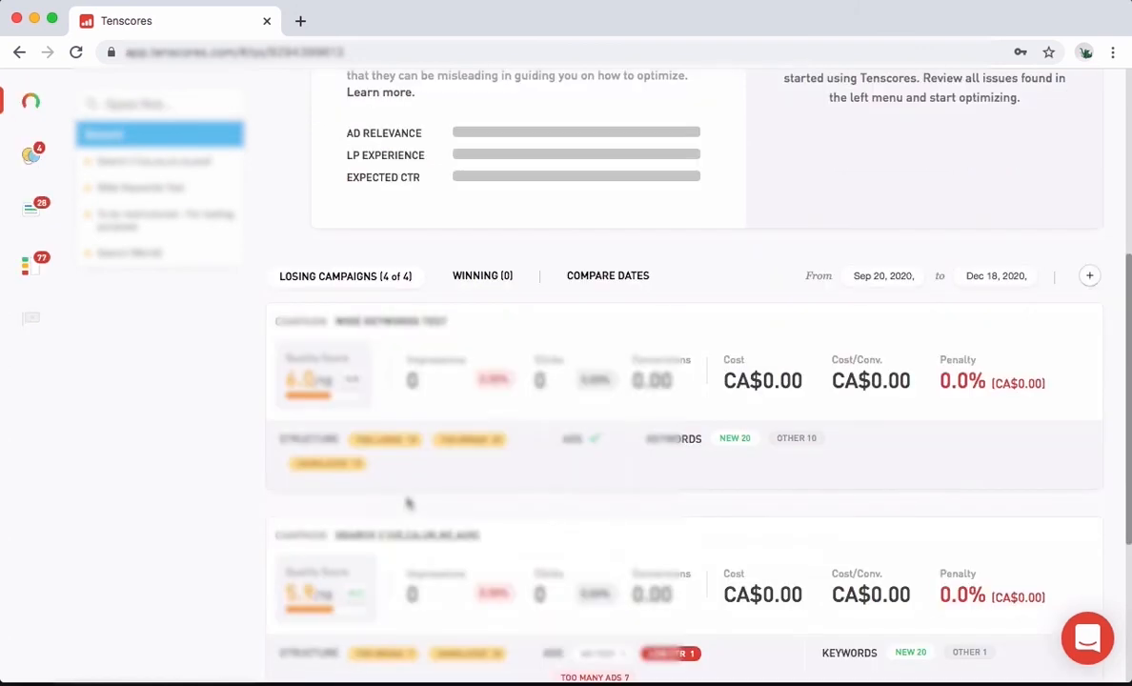
scroll(407, 502, "up", 1)
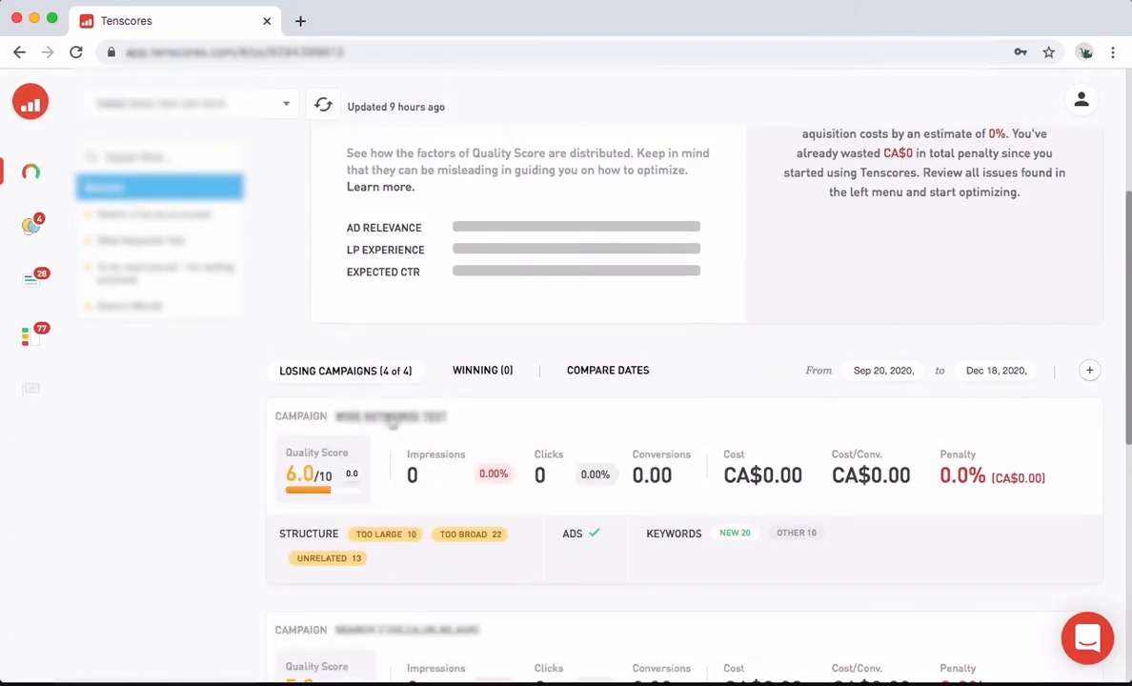
left_click(391, 418)
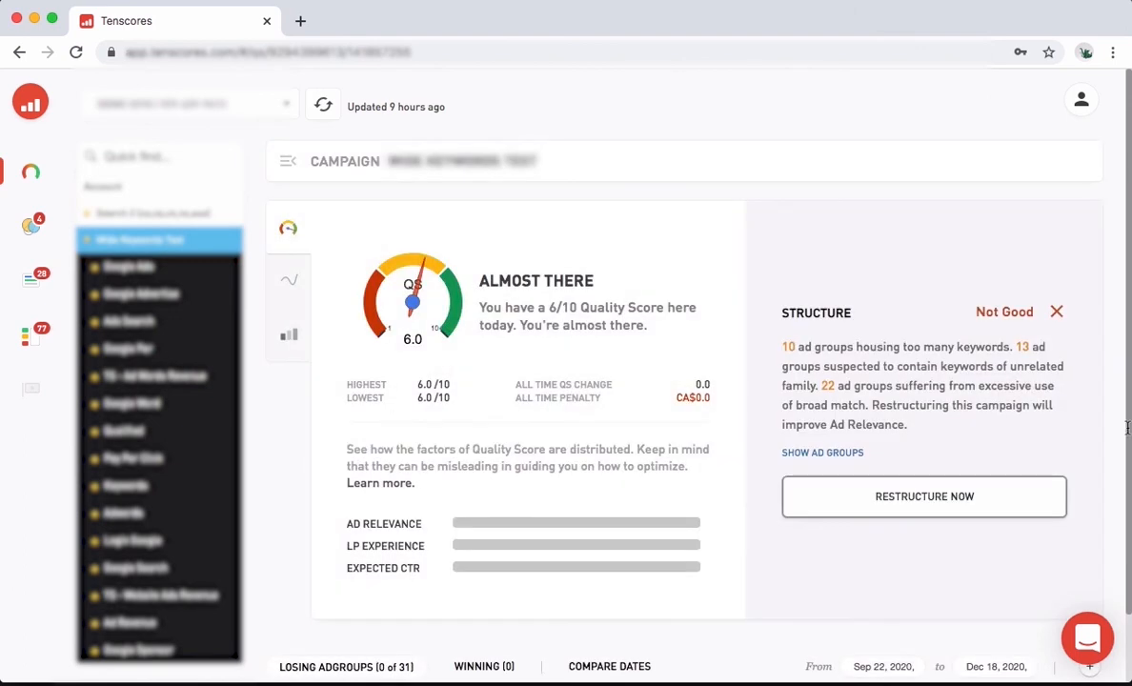
Start restructuring the campaign with single match type ad groups and look through the proposed ad groups
left_click(917, 504)
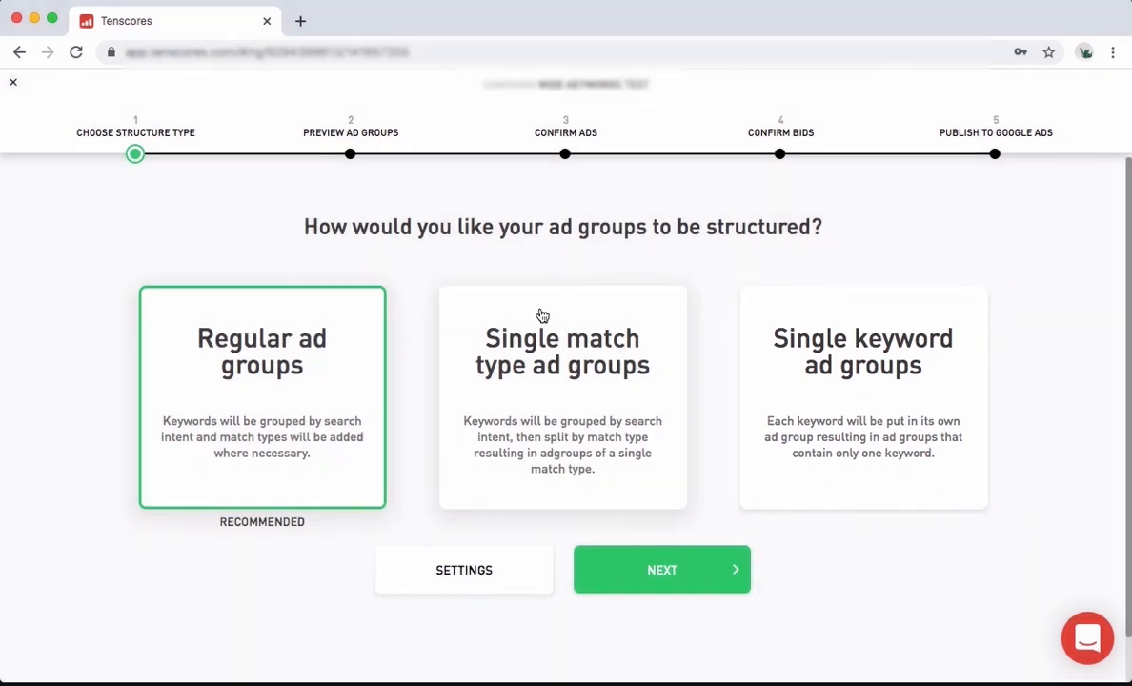
left_click(543, 374)
left_click(662, 570)
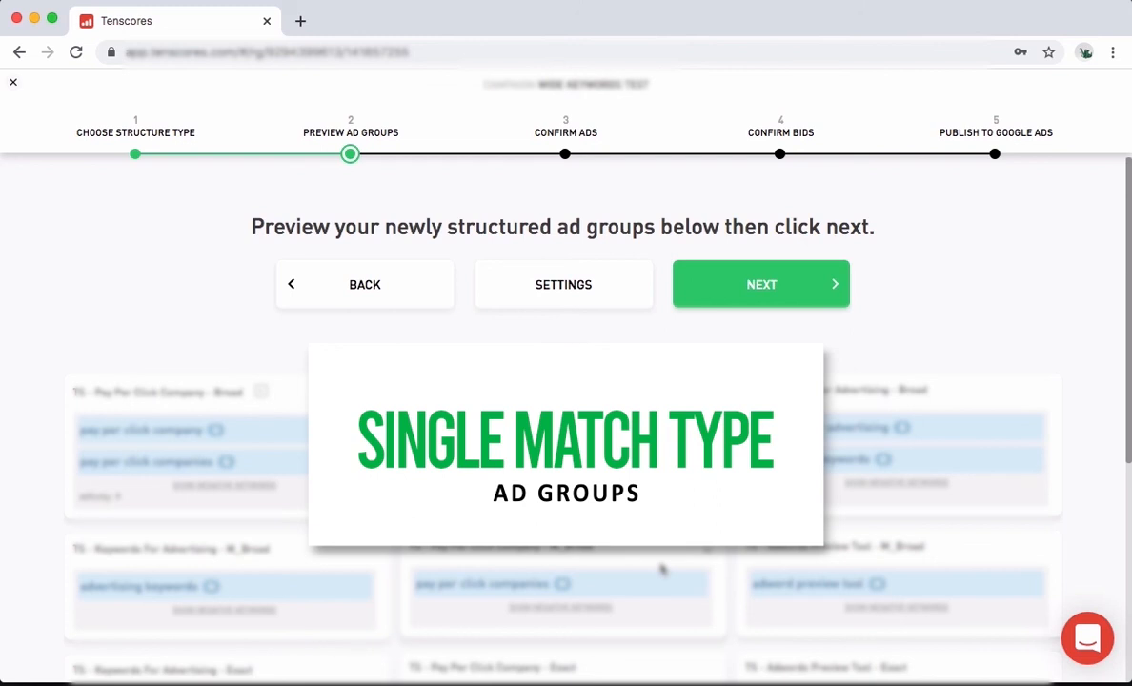
scroll(662, 569, "down", 5)
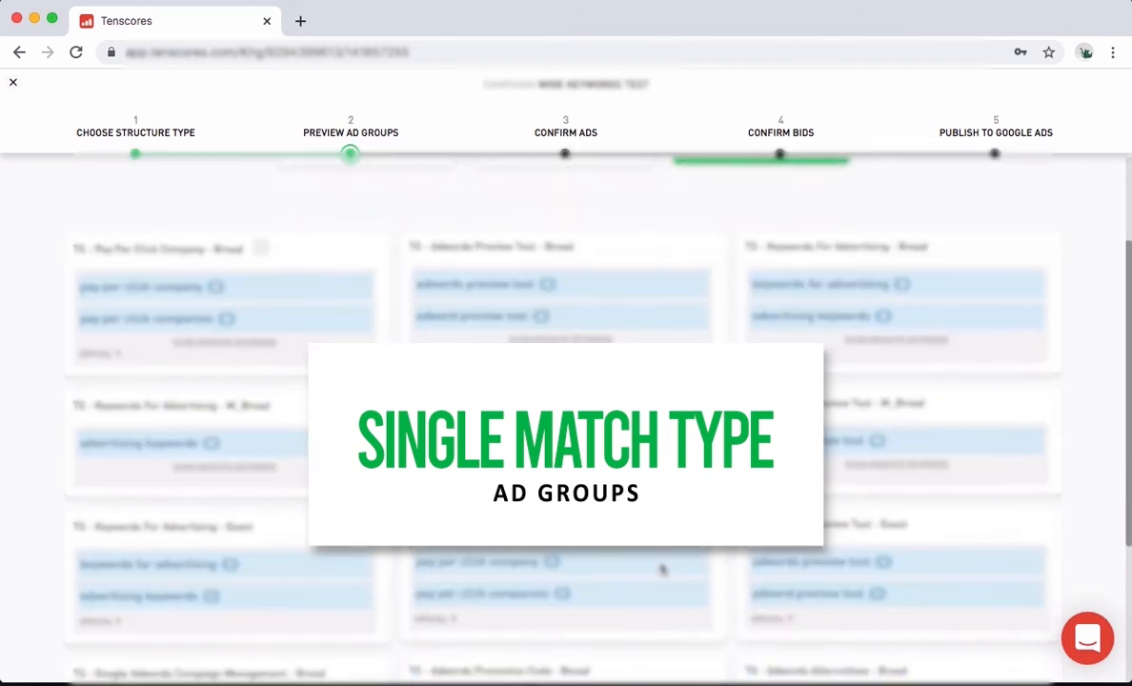
scroll(662, 569, "down", 2)
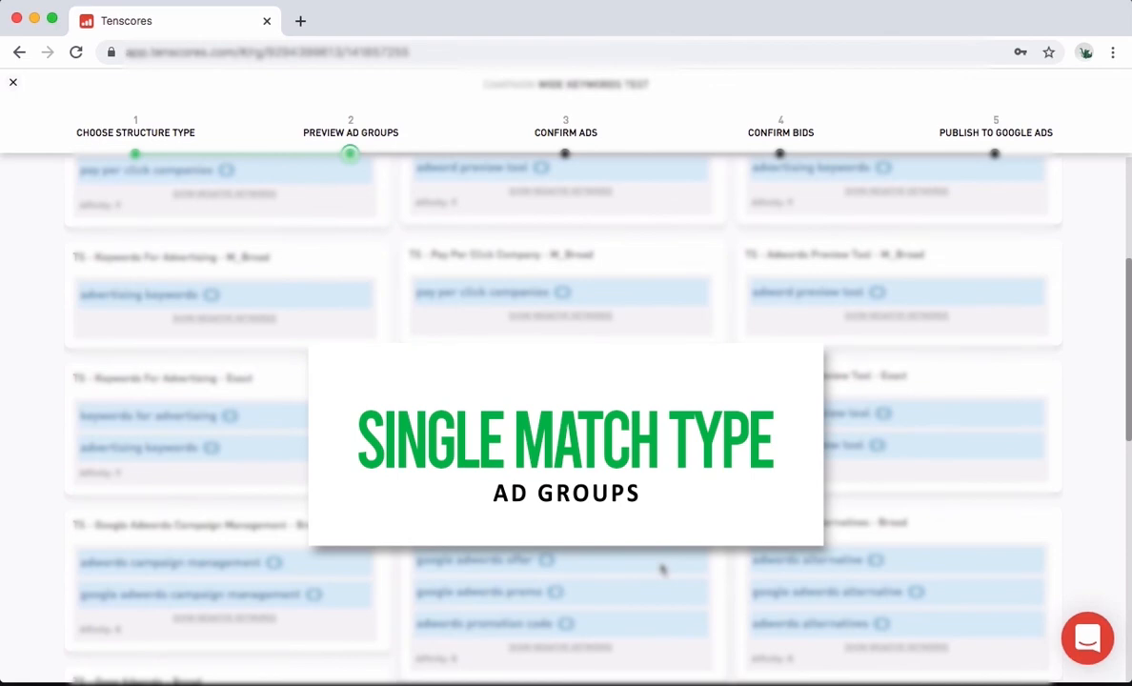
scroll(662, 569, "up", 4)
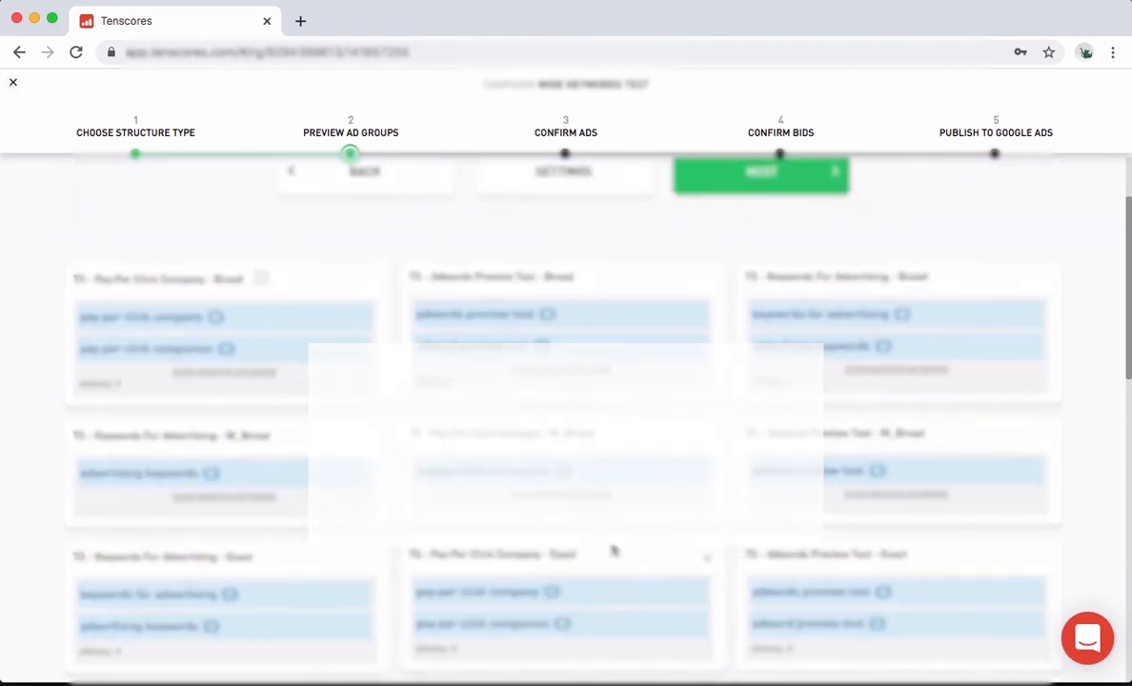
Show the negative keywords of the Pay Per Click Company - Broad ad group and compare them with the other proposed ad groups
left_click(202, 374)
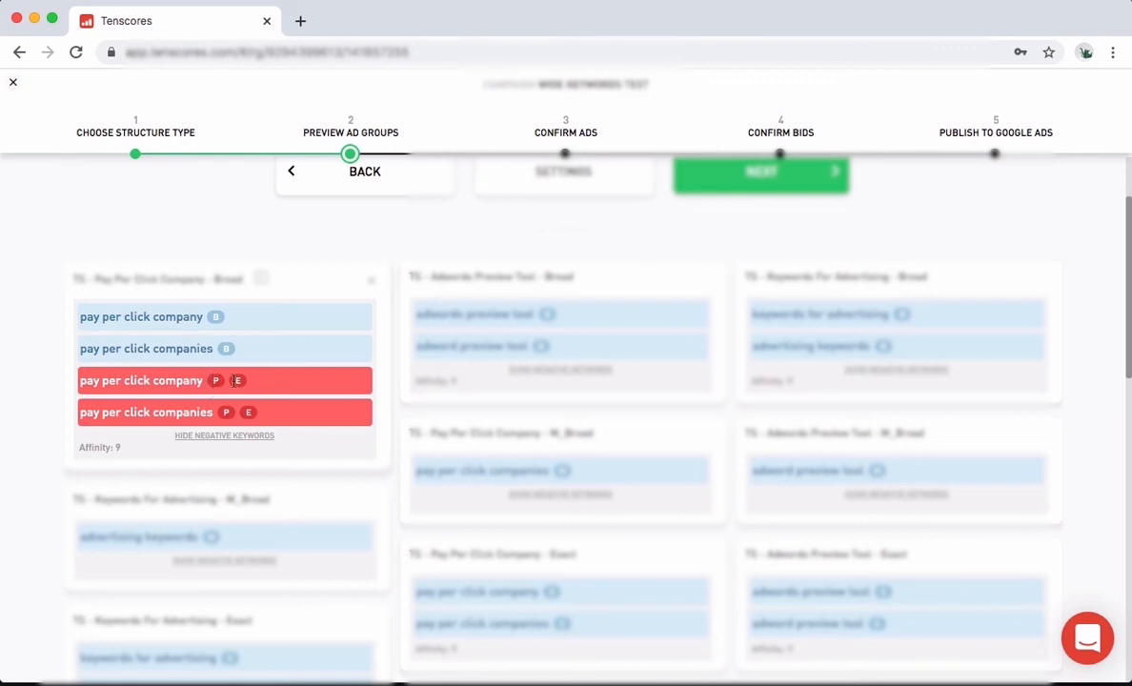
scroll(235, 398, "up", 3)
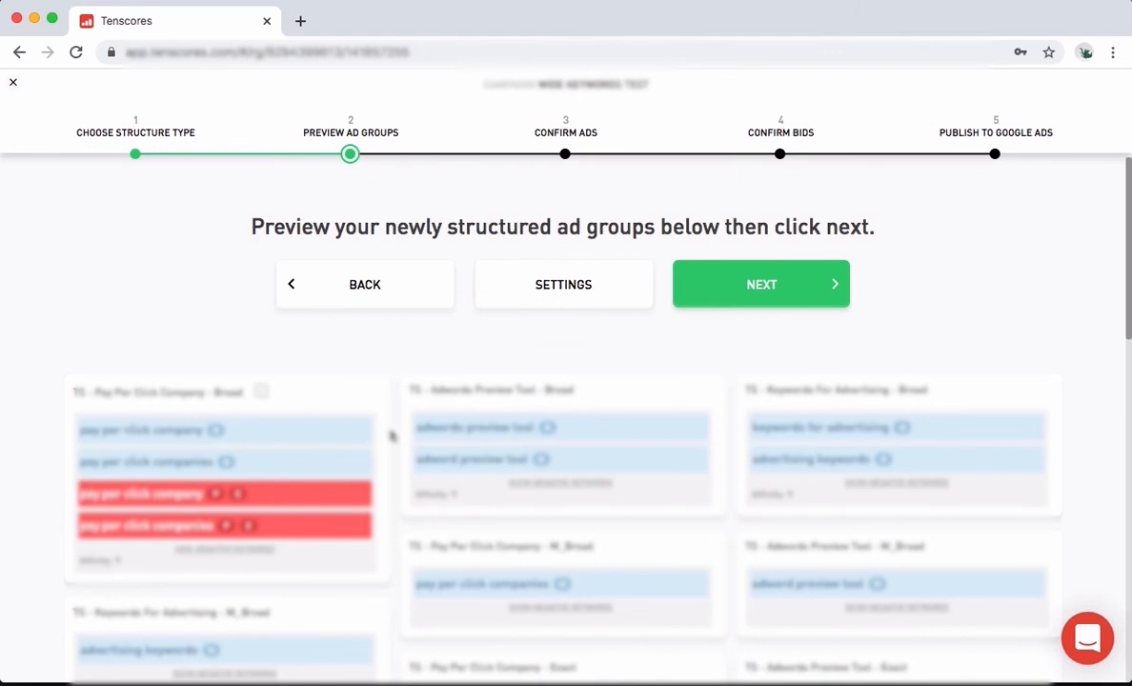
scroll(341, 527, "down", 1)
scroll(341, 527, "down", 3)
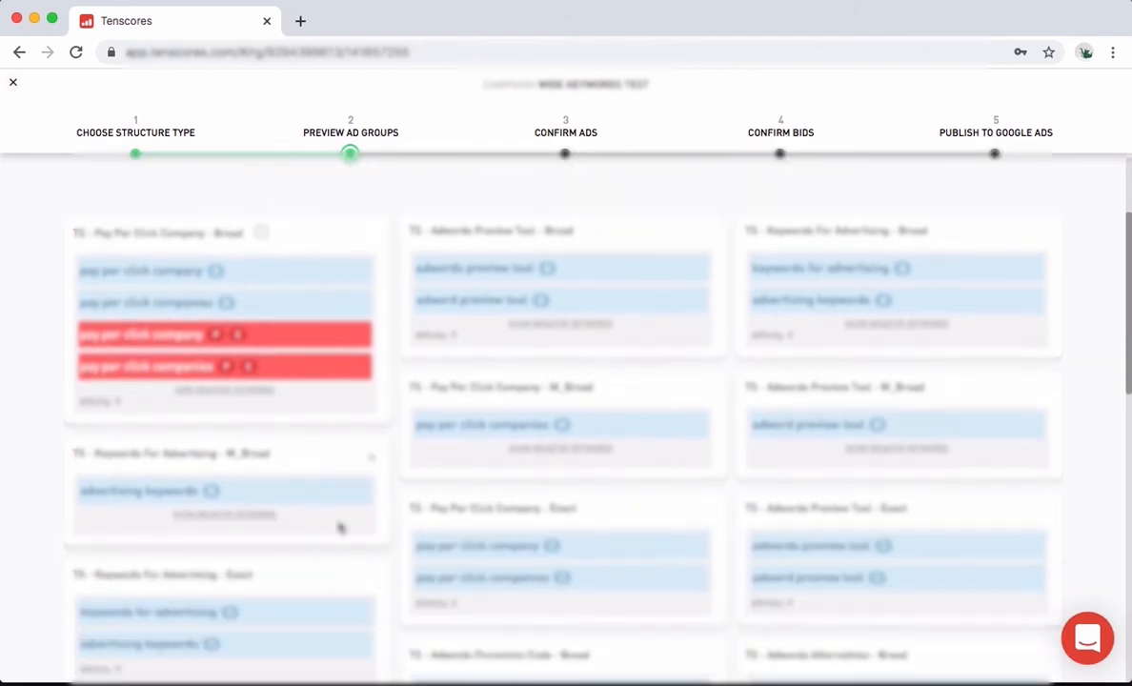
scroll(340, 527, "down", 10)
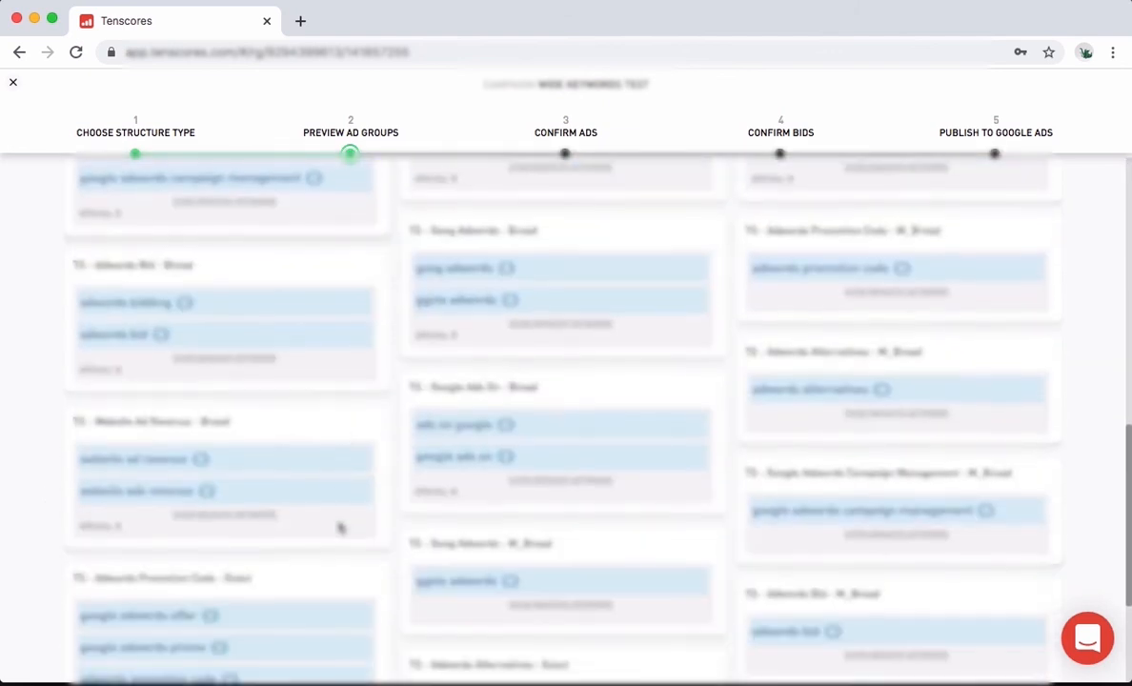
scroll(340, 527, "up", 12)
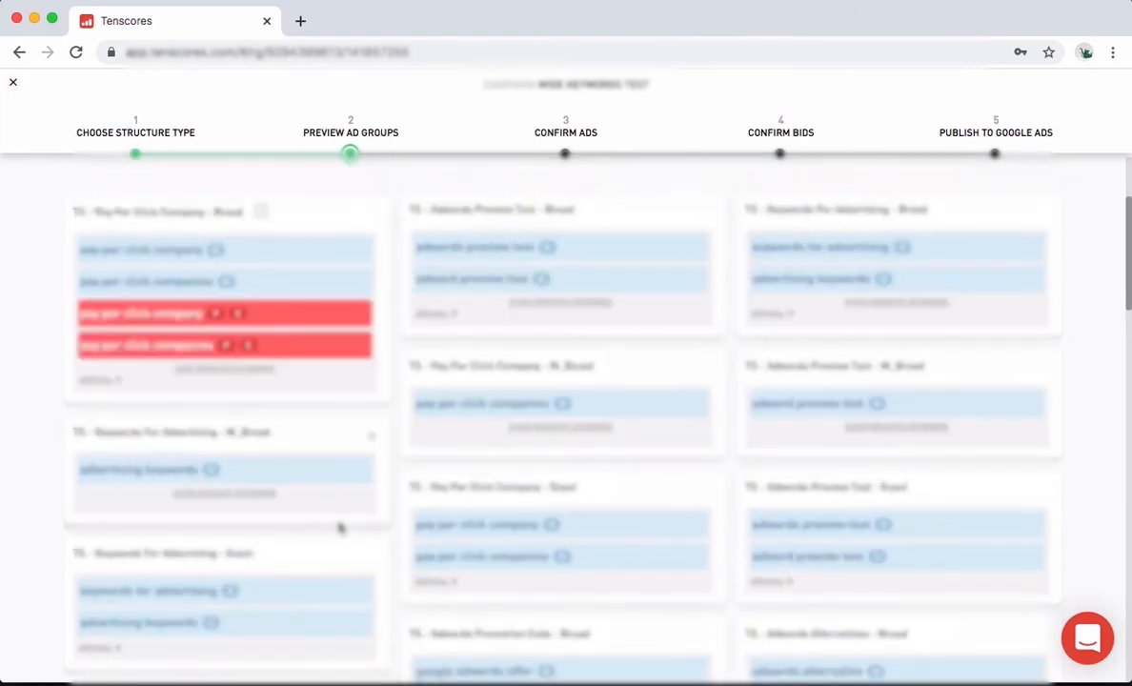
scroll(140, 419, "up", 4)
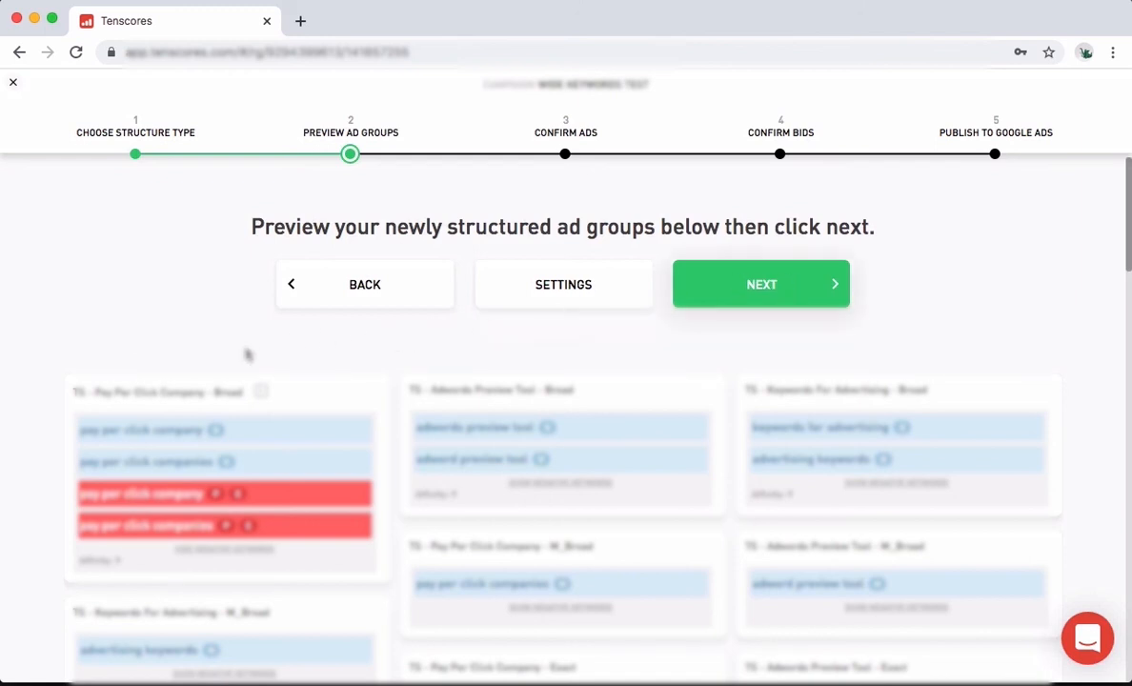
Show the negative keywords of the Adwords Preview Tool - Broad and Keywords For Advertising - Broad ad groups
scroll(246, 355, "down", 2)
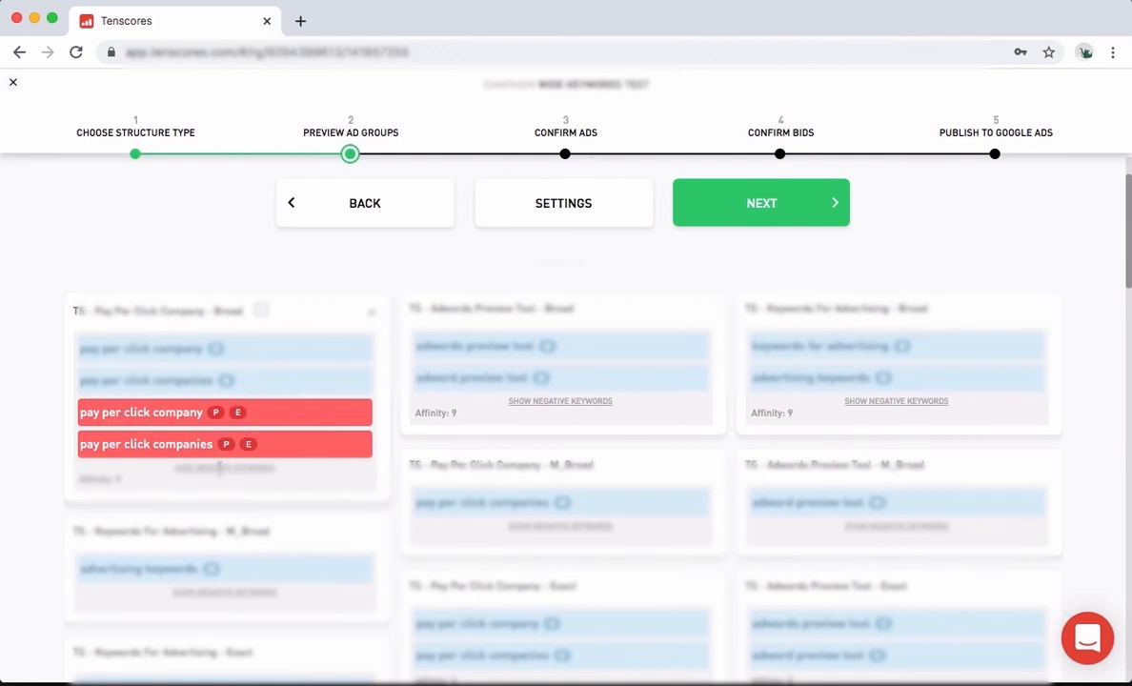
left_click(583, 405)
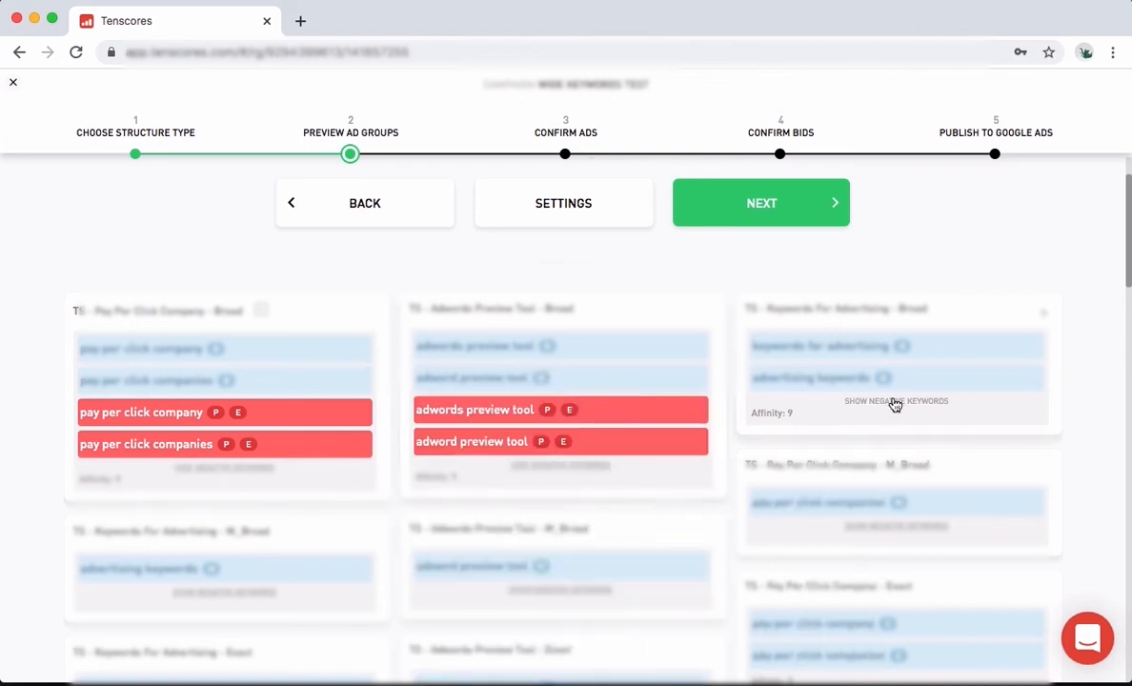
left_click(895, 402)
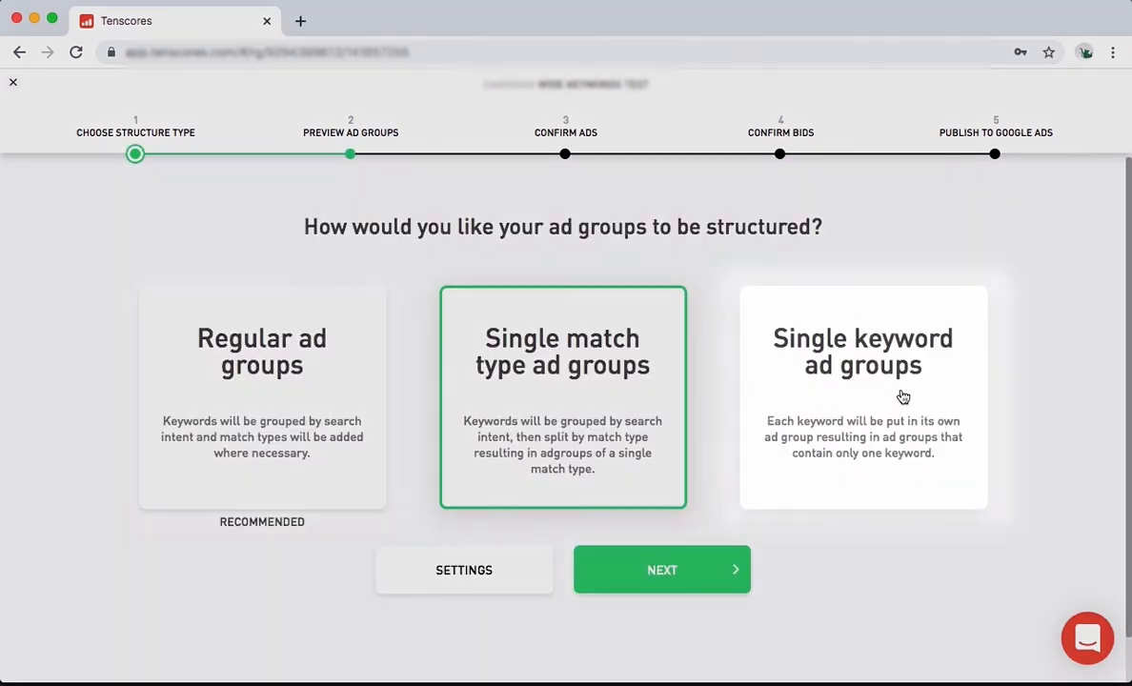
Change the structure type to single keyword ad groups and preview the proposed ad groups
left_click(903, 396)
left_click(659, 574)
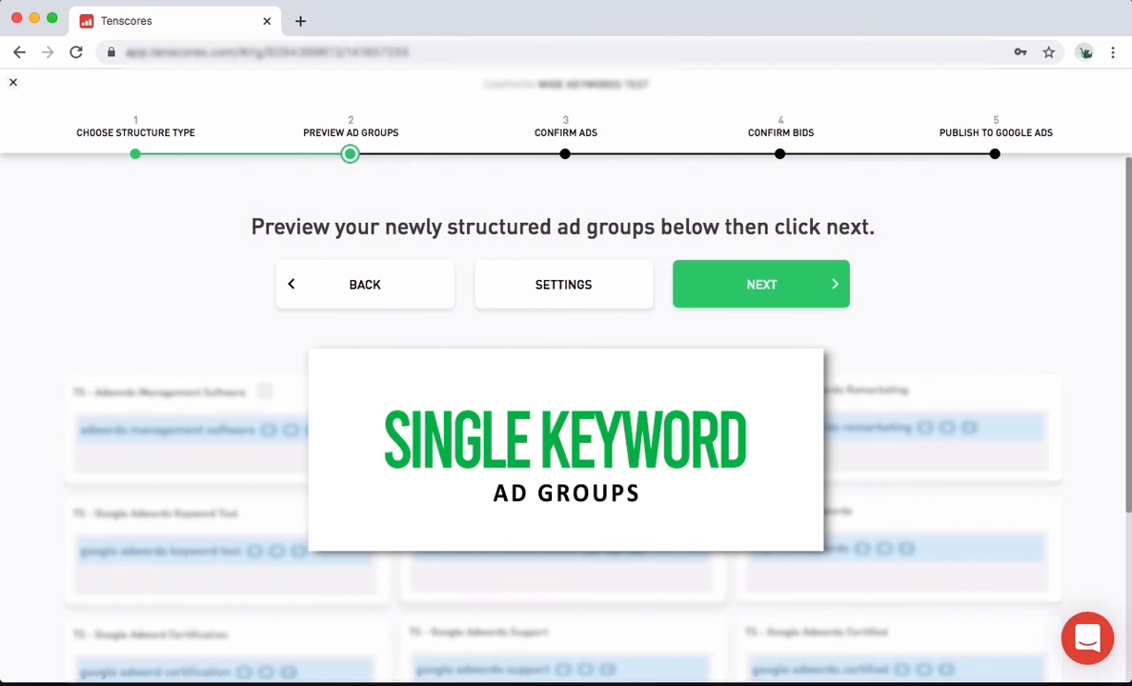
scroll(566, 419, "down", 1)
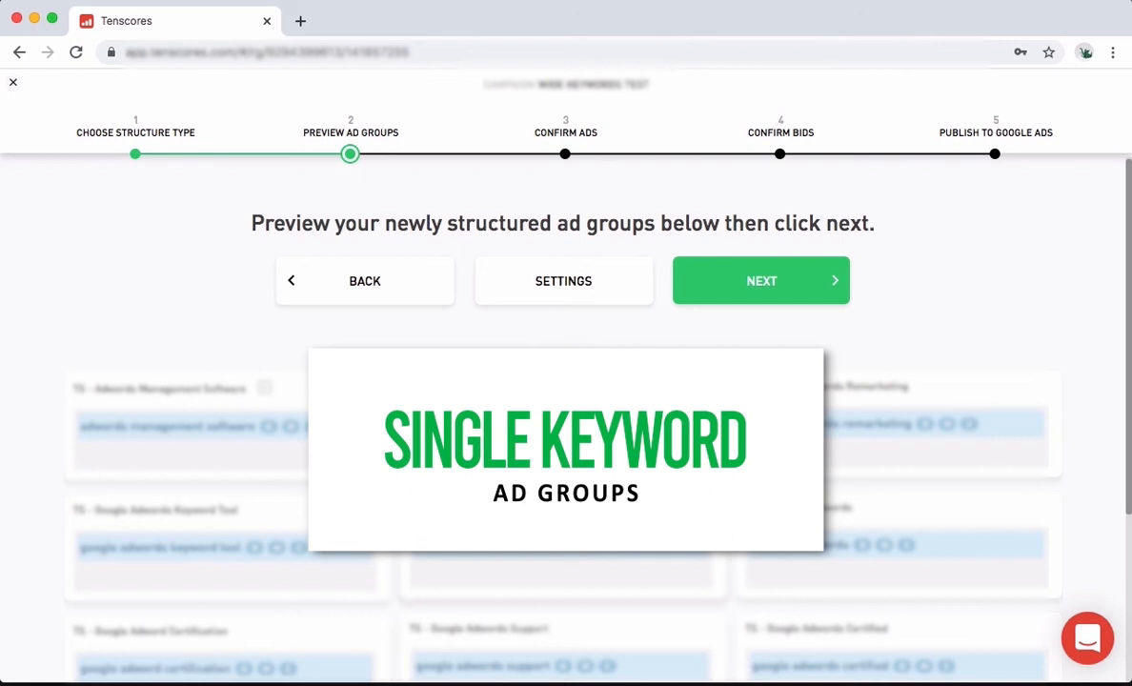
scroll(566, 419, "down", 1)
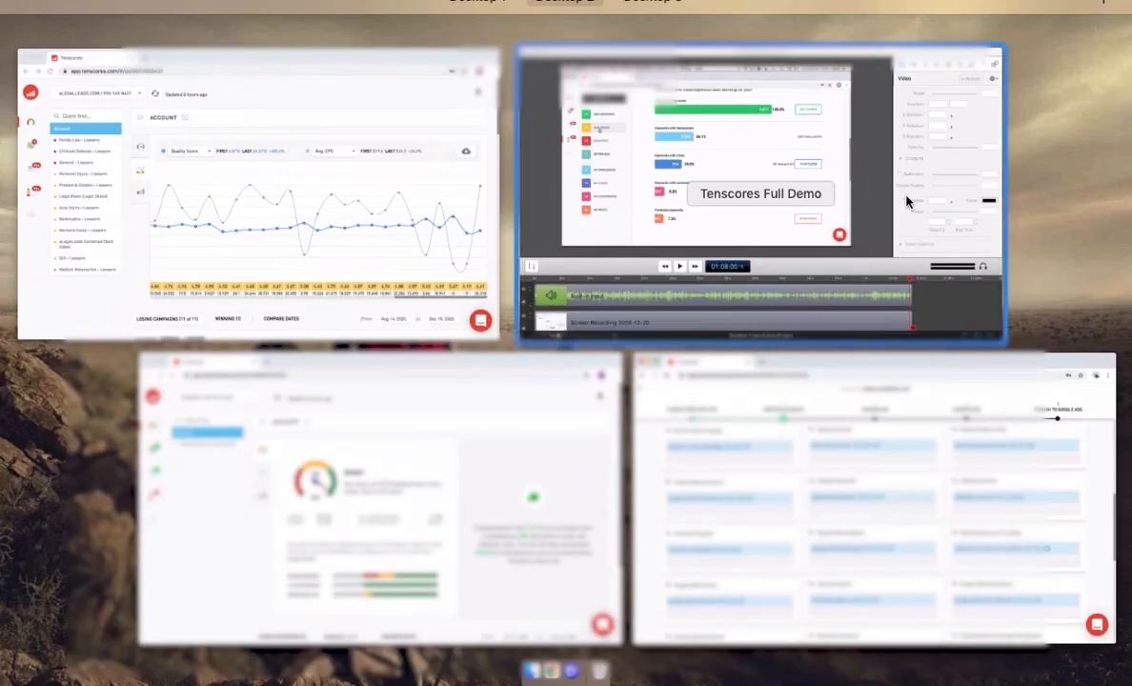
Switch to the account window with one winning campaign, examine its Quality Score and metrics, and return to the restructuring preview
left_click(392, 494)
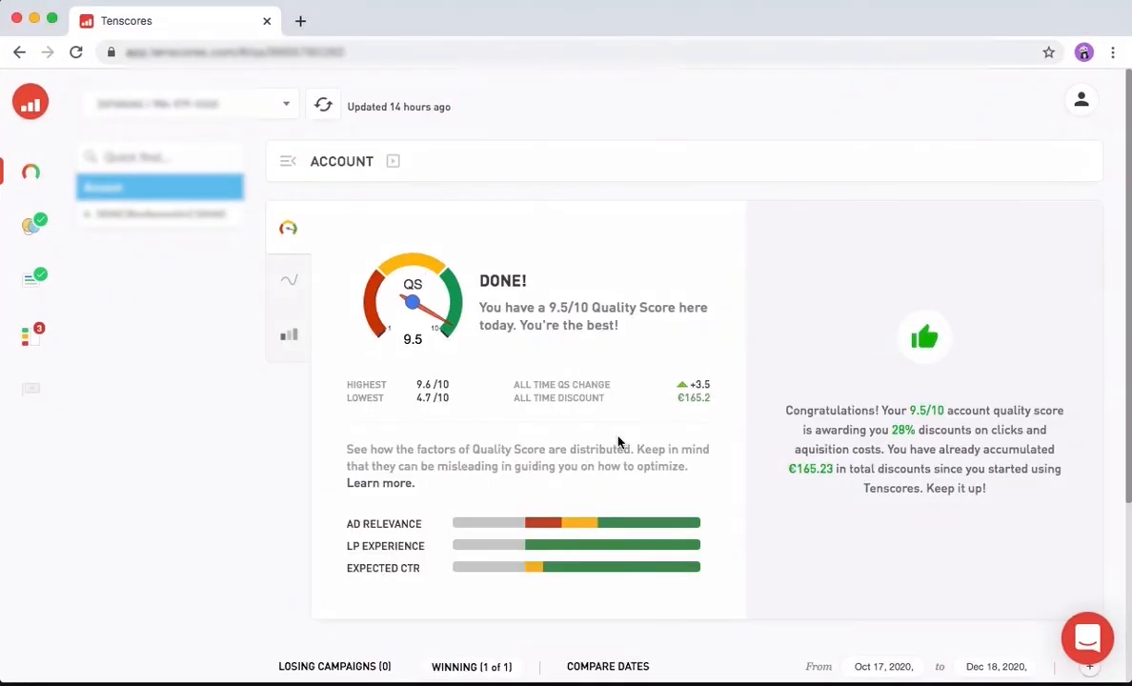
scroll(617, 438, "down", 5)
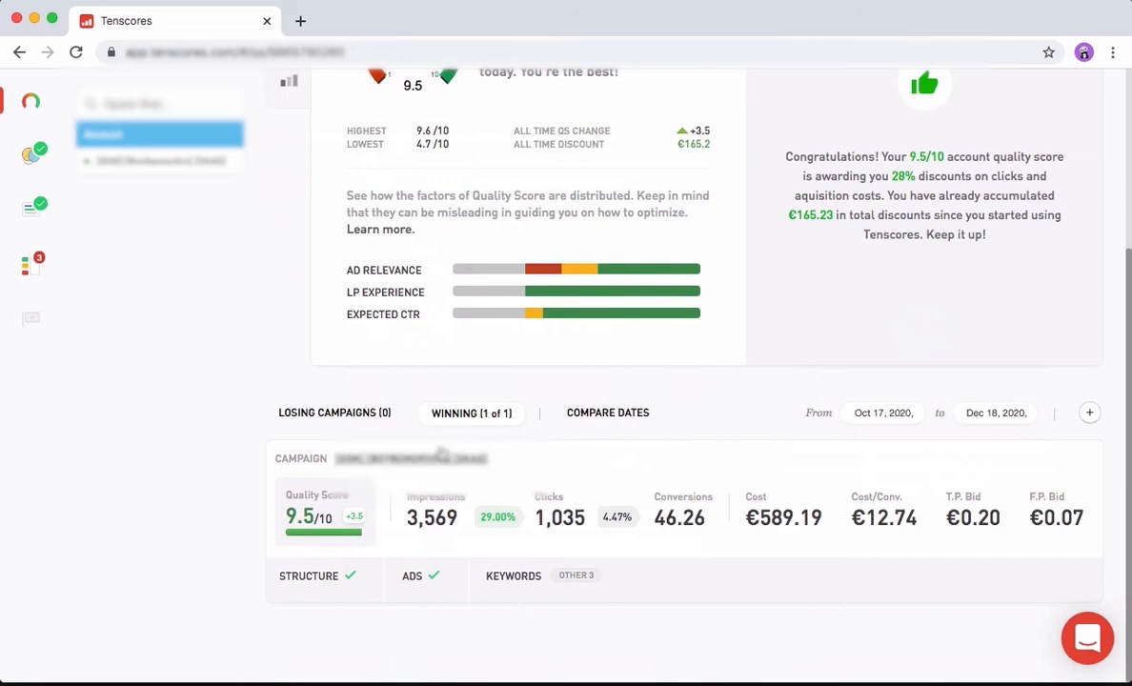
key("ctrl+Up")
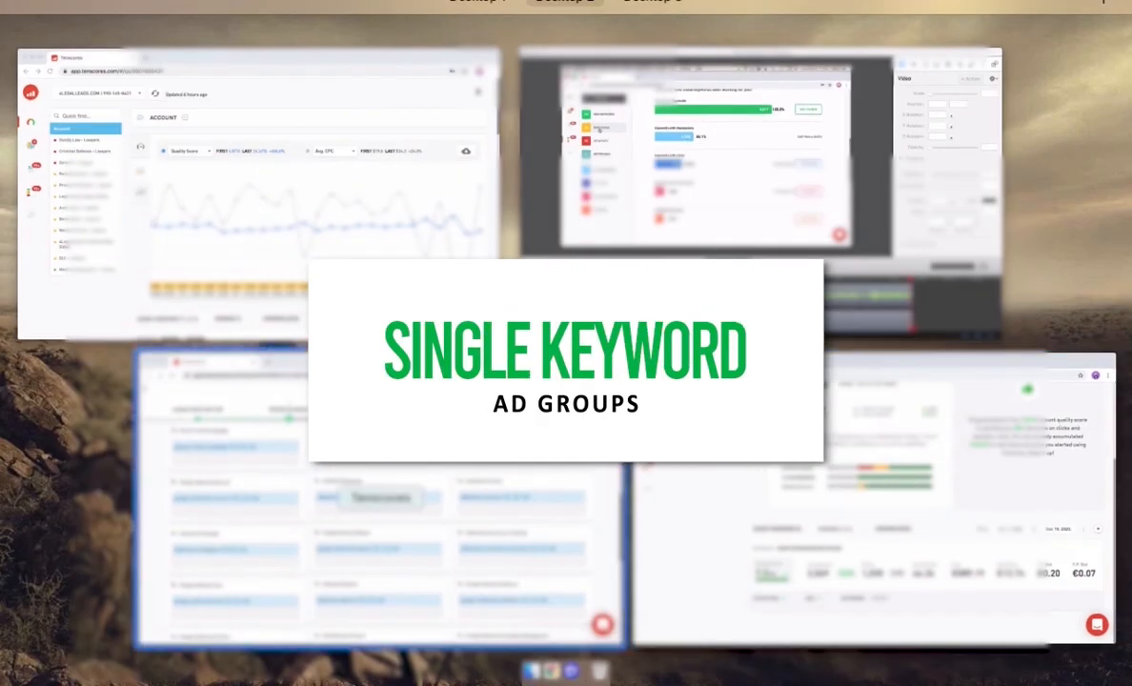
left_click(381, 497)
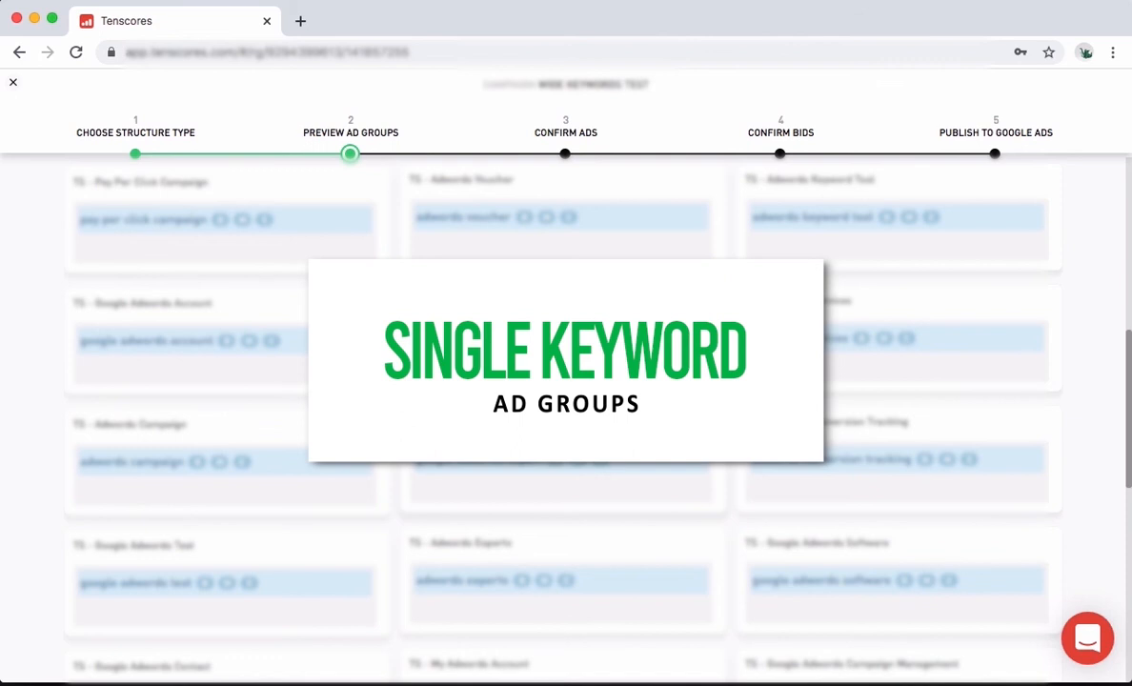
Exit the campaign restructuring without publishing it and open the support chat
scroll(522, 455, "up", 5)
scroll(521, 454, "up", 3)
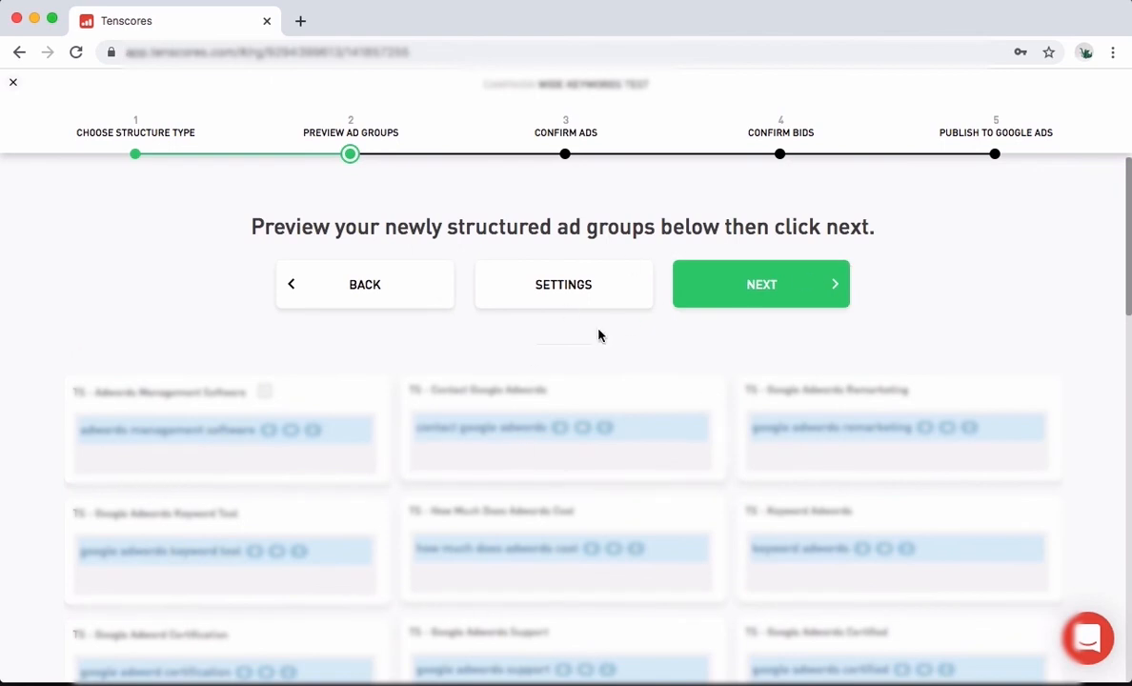
left_click(13, 83)
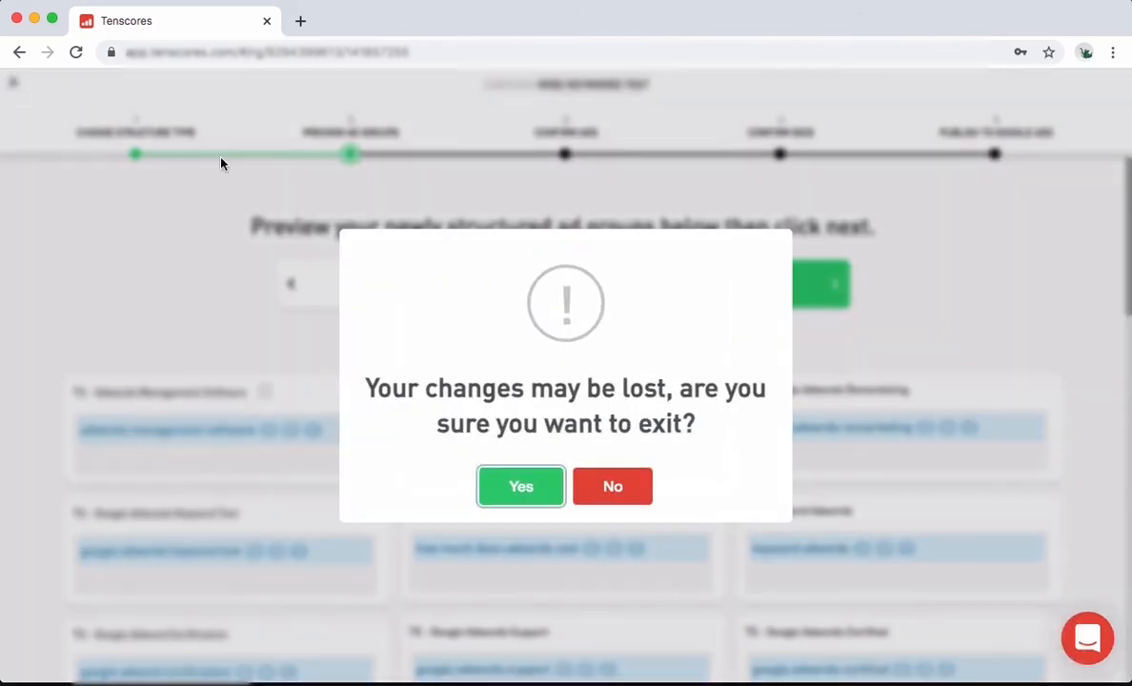
left_click(518, 492)
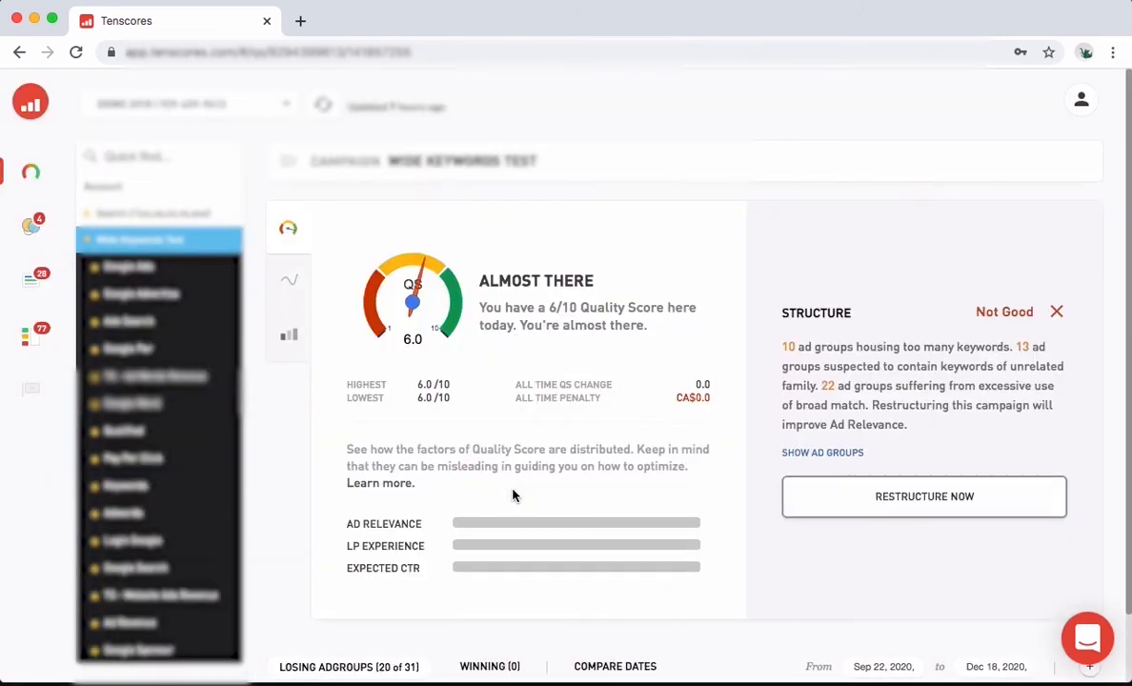
left_click(1088, 637)
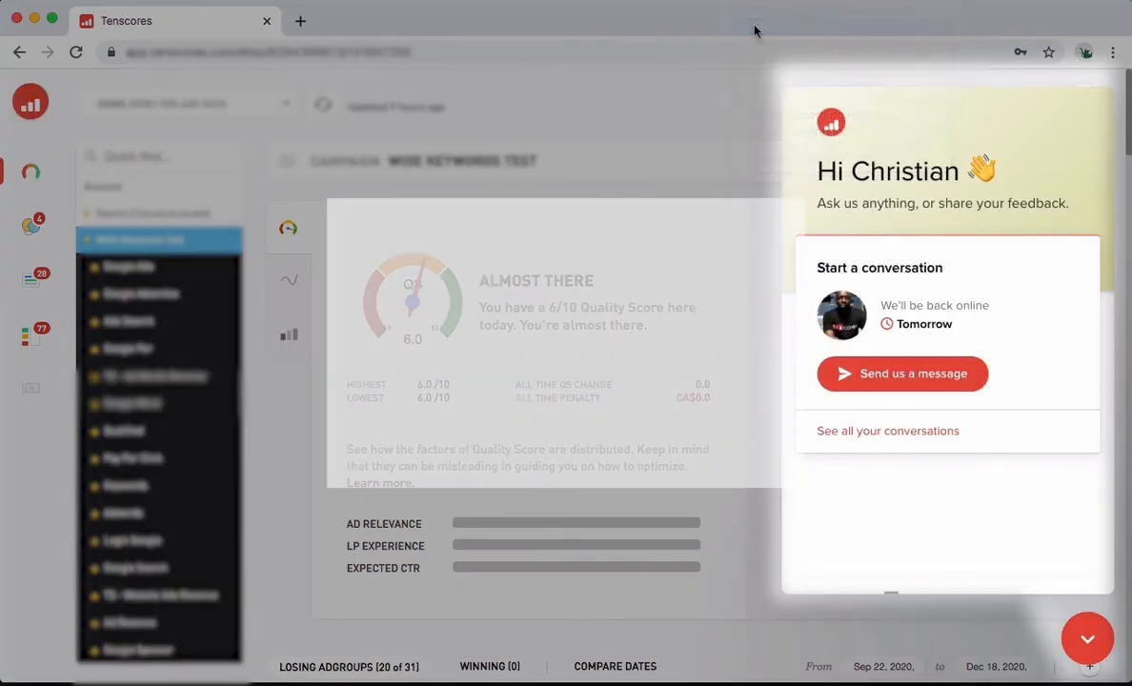